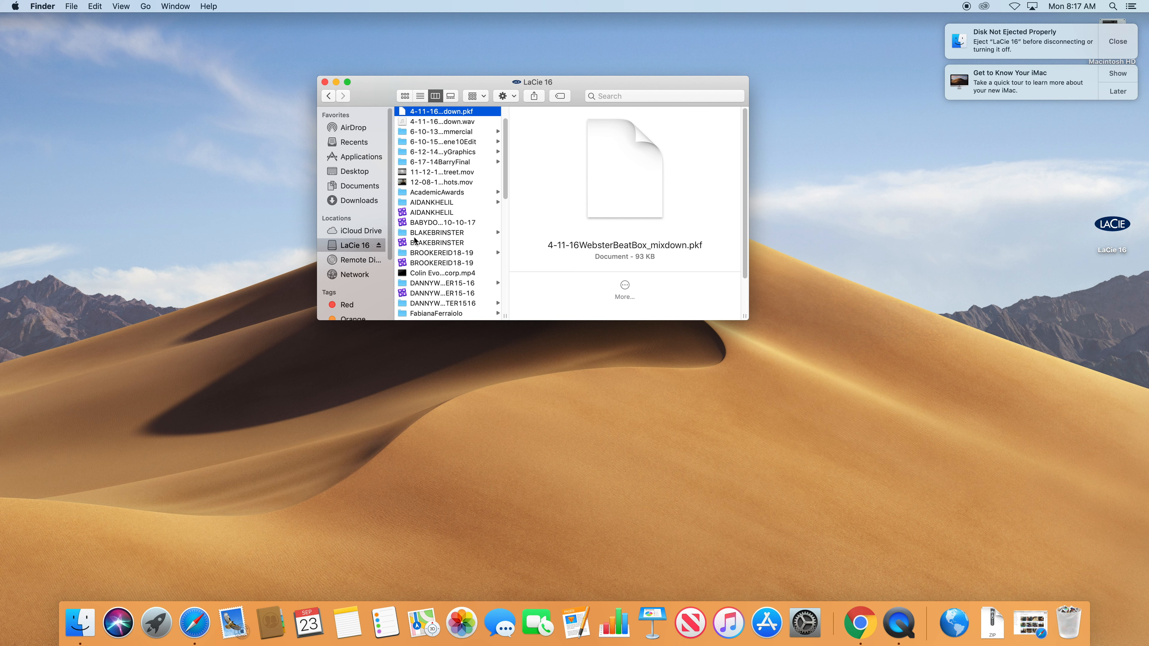
left_click(427, 244)
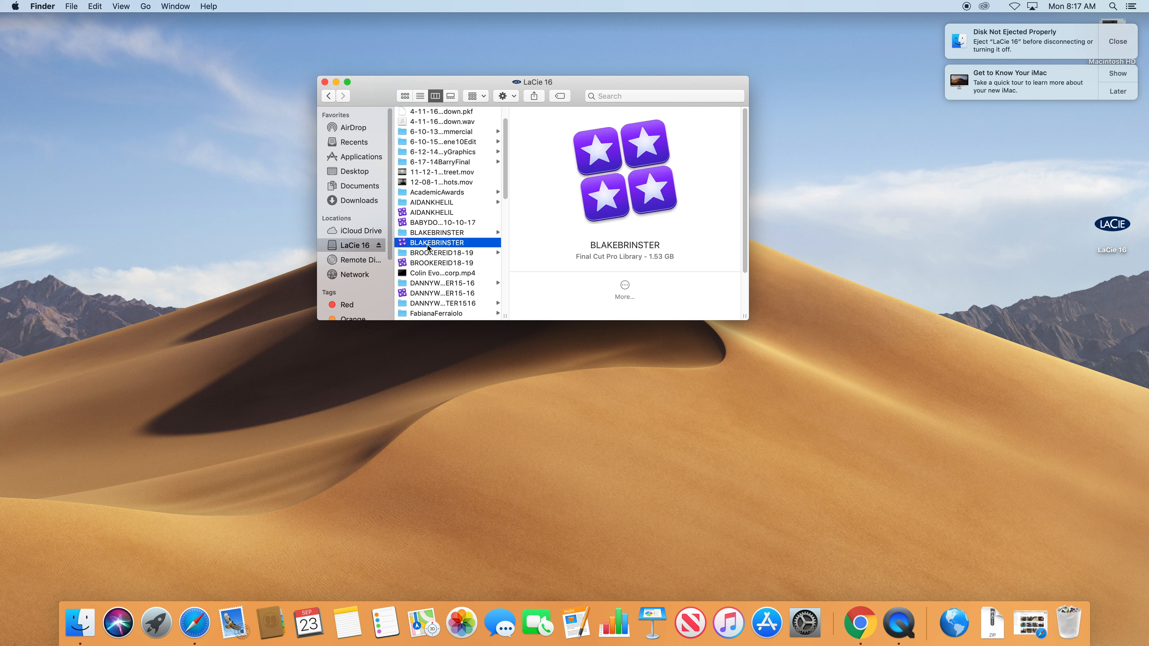
left_click(404, 233)
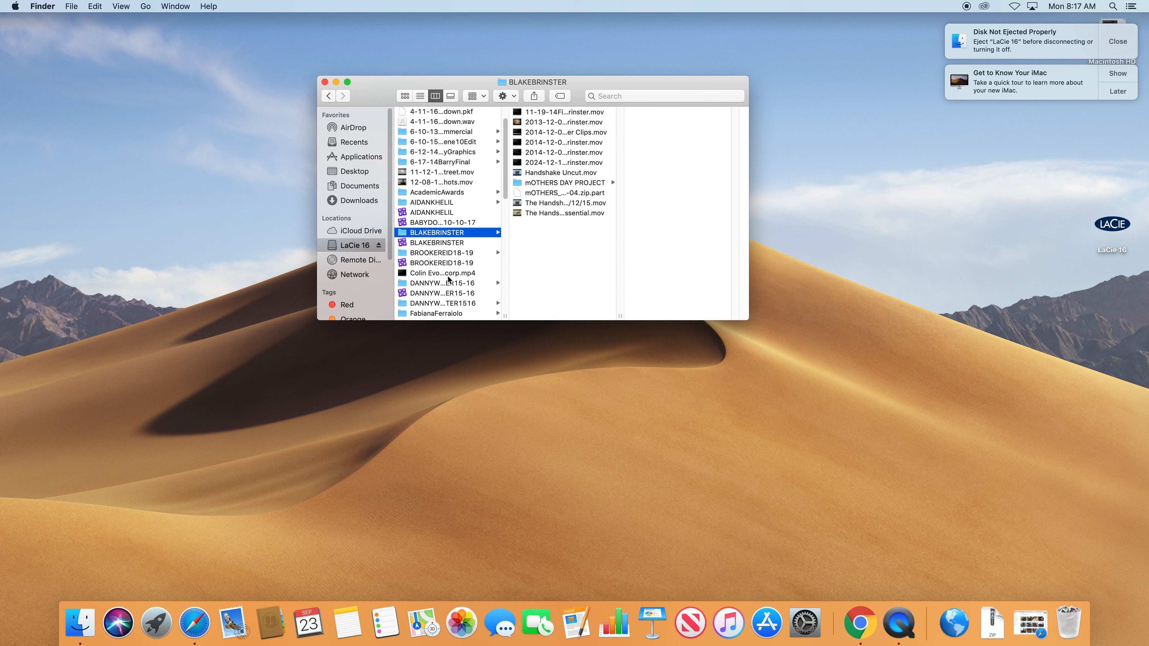
left_click_drag(506, 314, 606, 314)
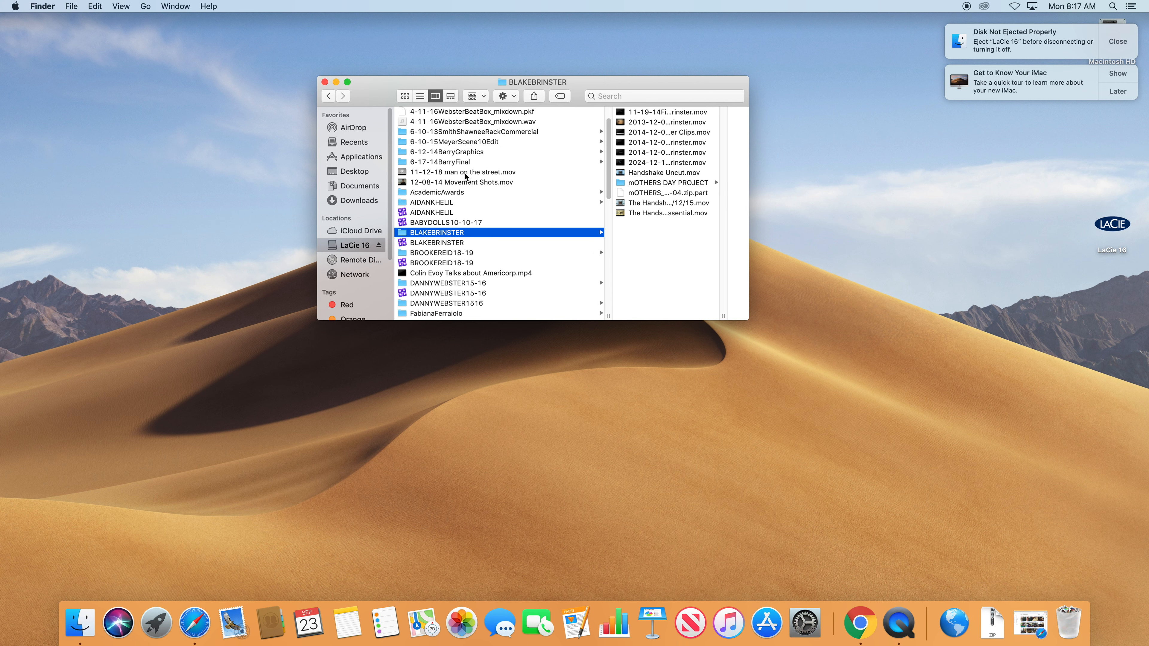
left_click(439, 143)
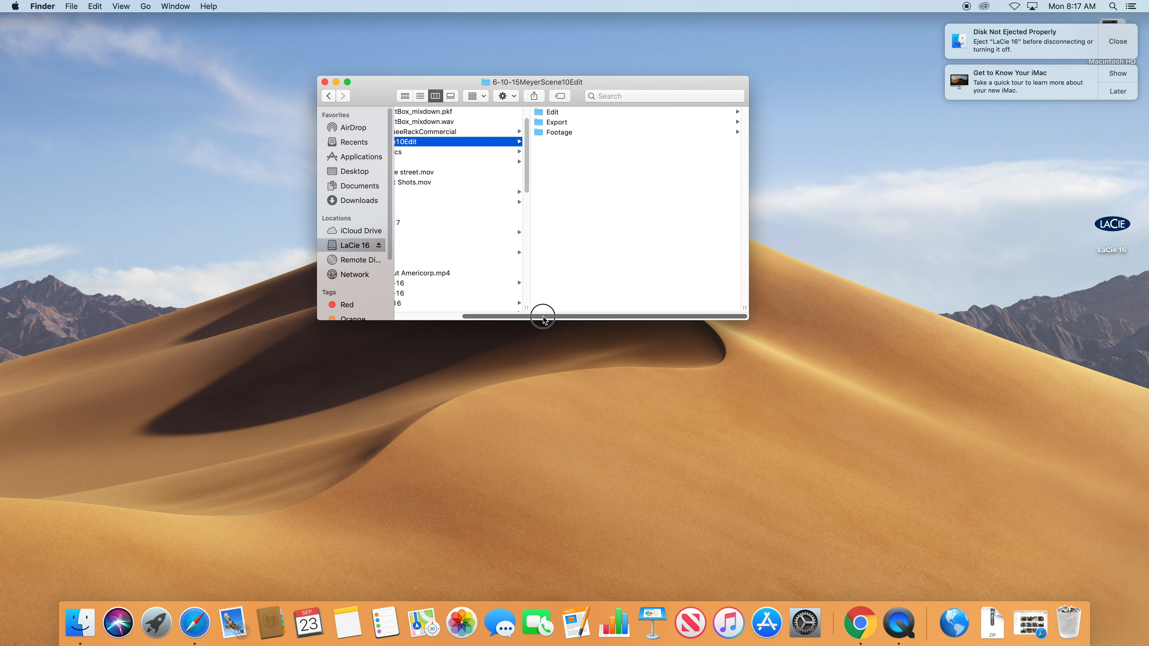
left_click_drag(540, 315, 474, 315)
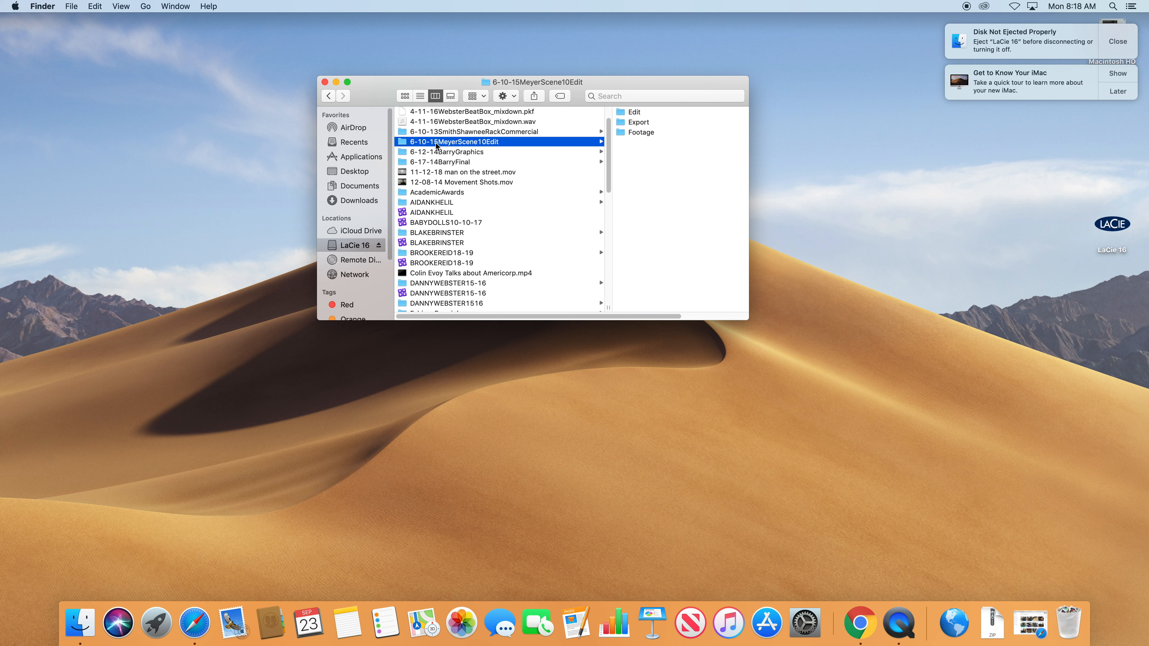
Insert 2015-06-10 at the start of the folder name and delete the old 6-10-15 date.
left_click(413, 143)
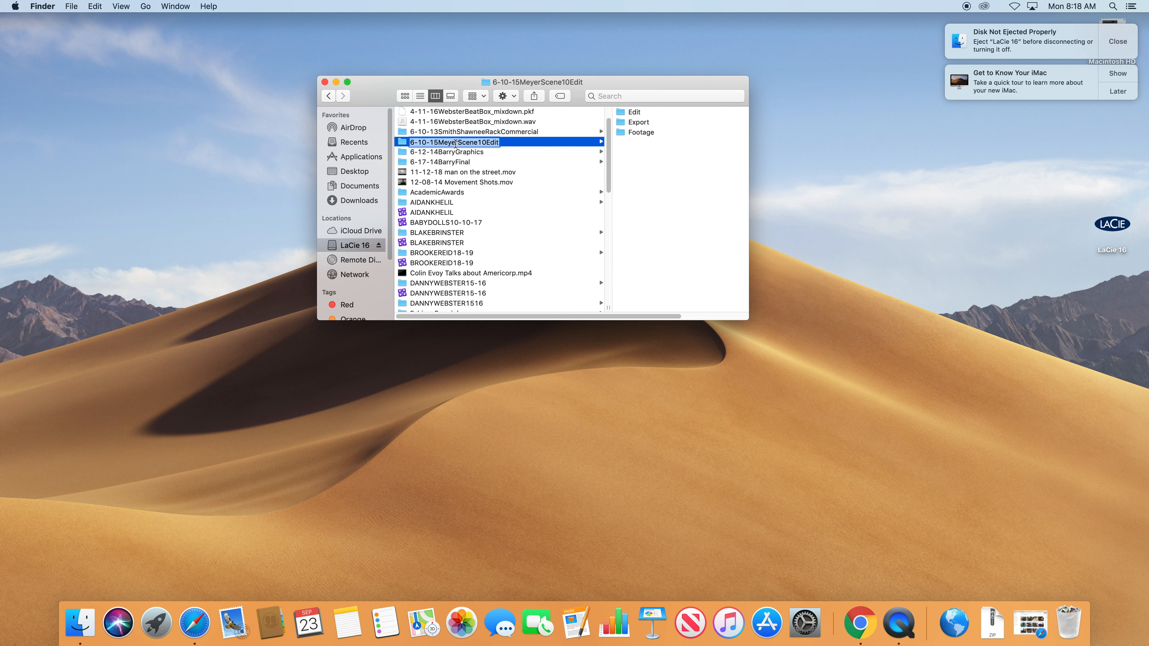
left_click(454, 143)
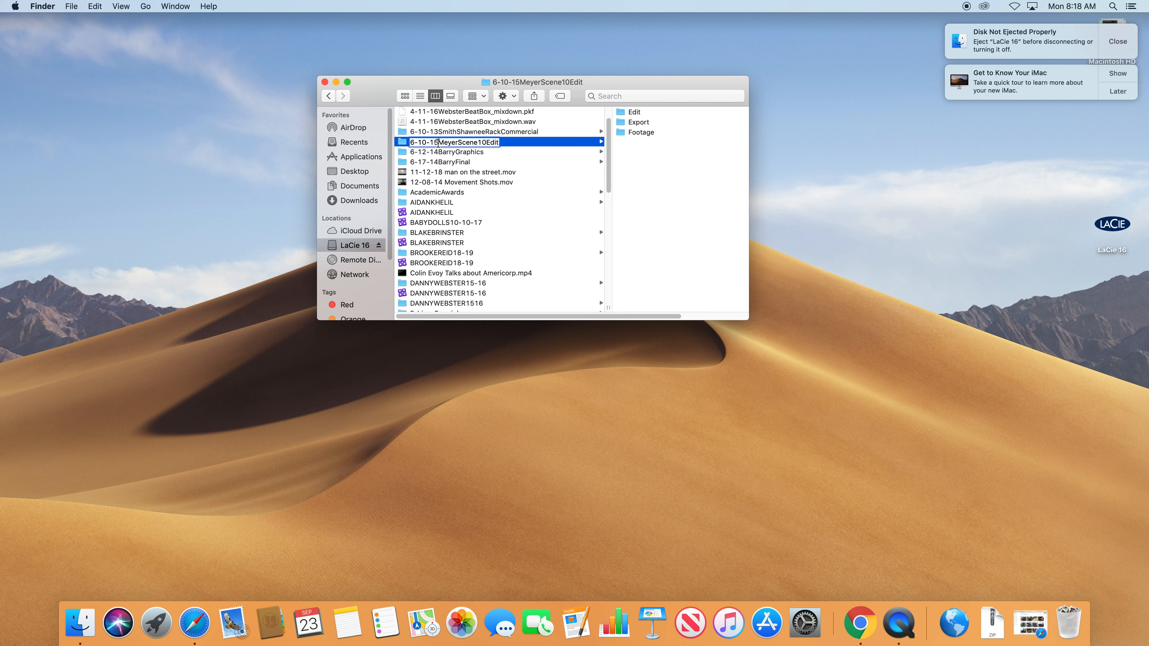
left_click_drag(438, 143, 402, 141)
left_click(413, 142)
type("2015-06-")
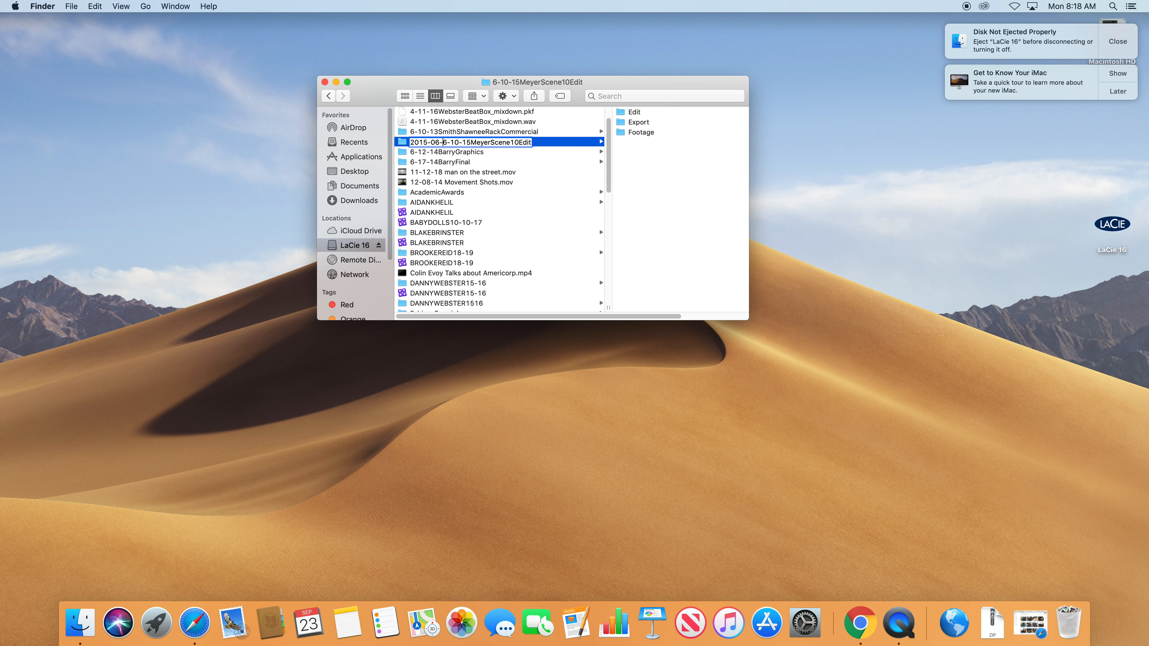
type("10")
left_click_drag(451, 144, 480, 143)
key("BackSpace")
Remove the stray separator after the date so the name reads 2015-06-10MeyerScene10Edit.
left_click_drag(411, 143, 455, 144)
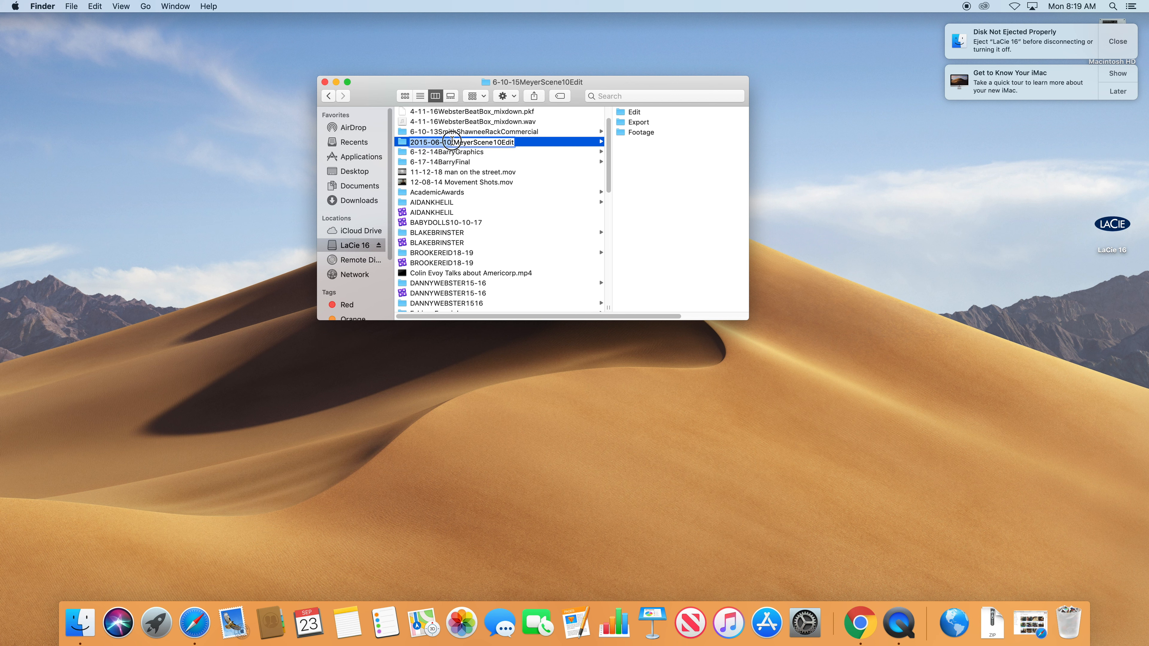
left_click(456, 142)
key("BackSpace")
type("_")
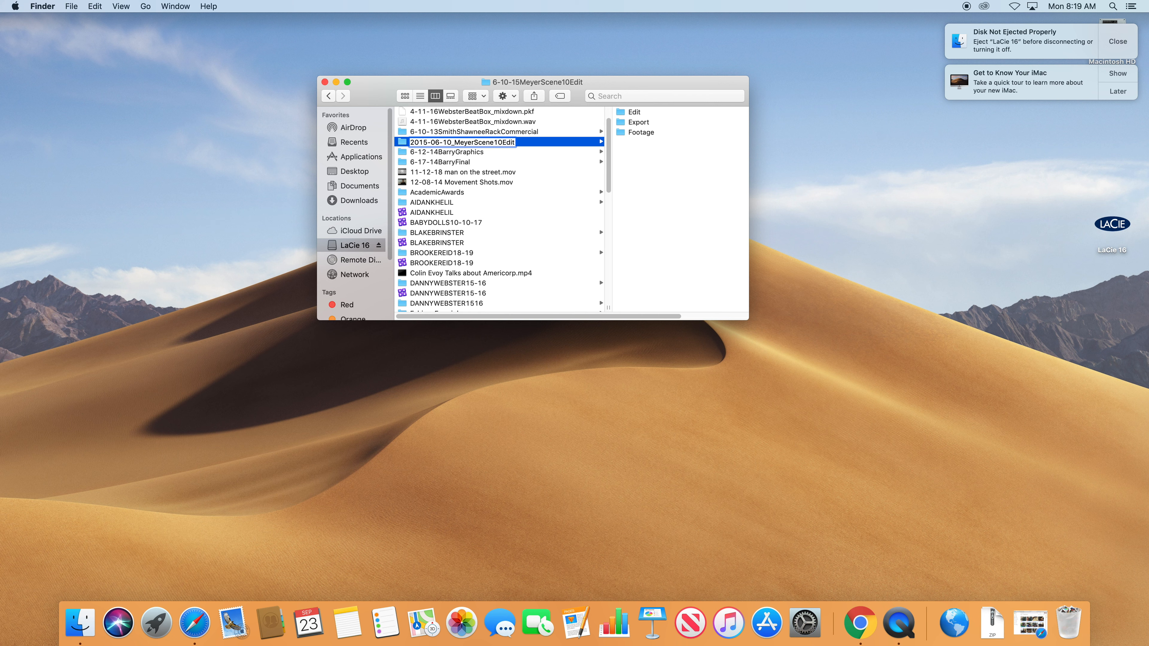
key("BackSpace")
type("-")
key("BackSpace")
left_click_drag(470, 143, 484, 143)
left_click(483, 143)
left_click_drag(411, 144, 511, 145)
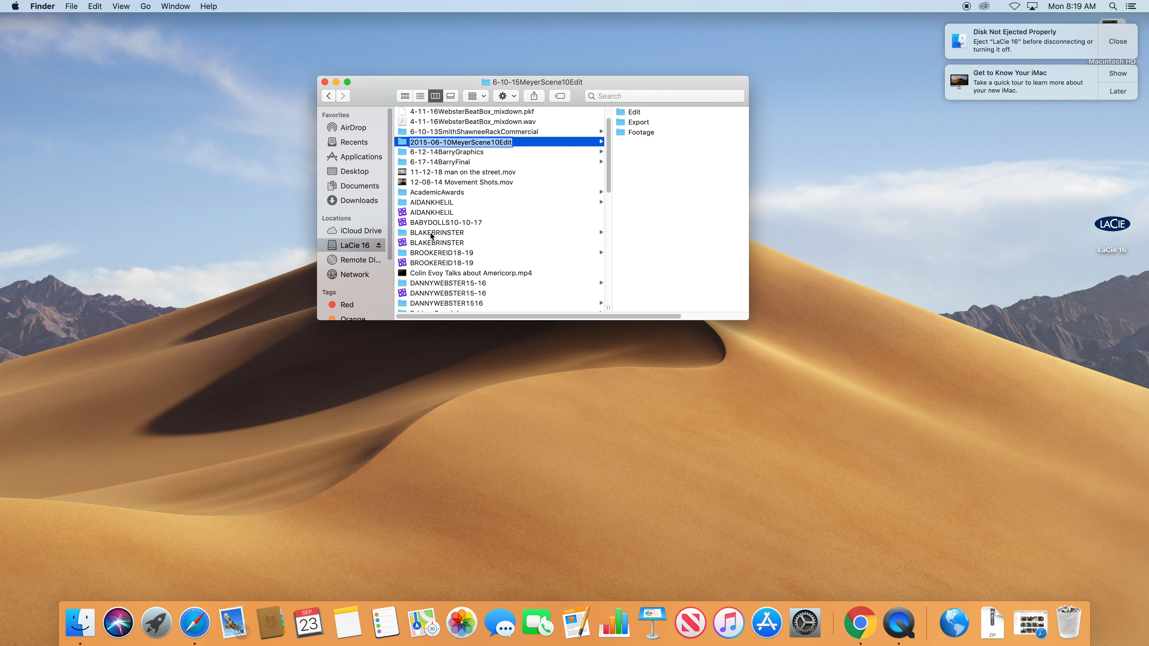
left_click(541, 233)
scroll(526, 250, "left", 4)
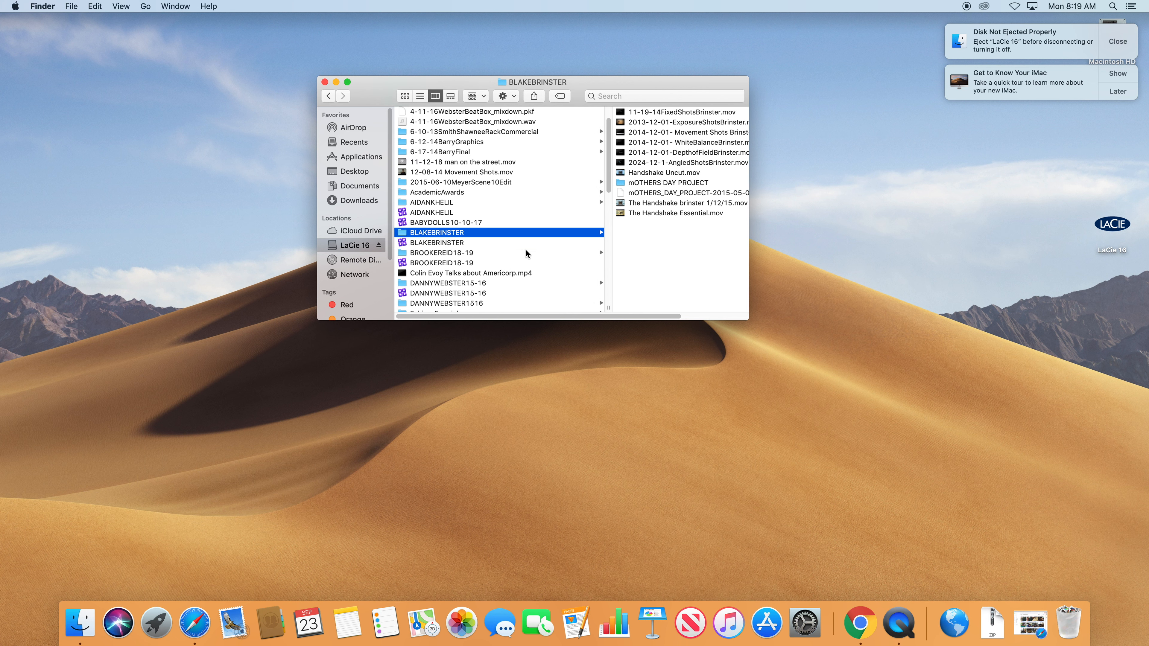
scroll(489, 241, "down", 15)
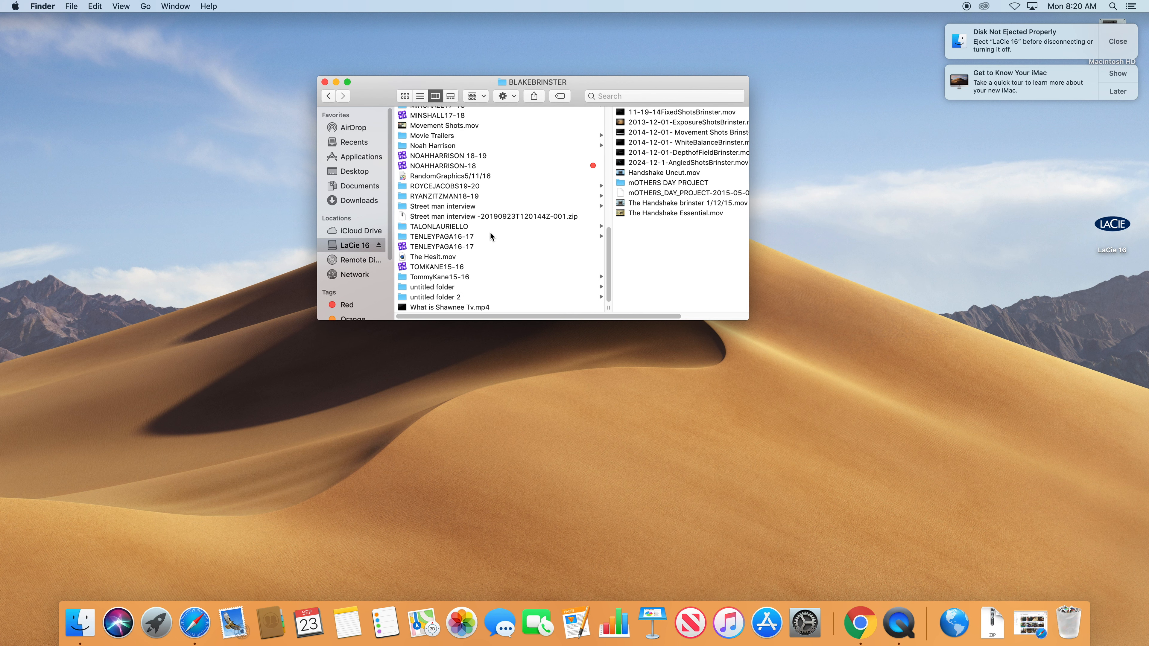
left_click(459, 186)
scroll(497, 195, "up", 1)
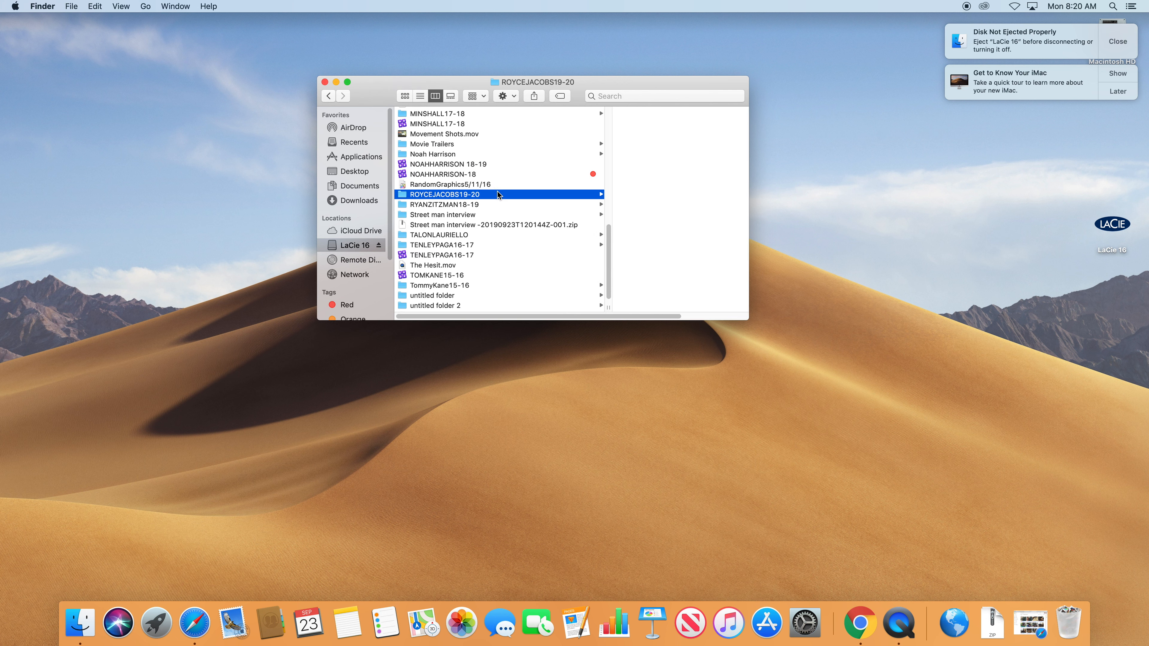
left_click(508, 97)
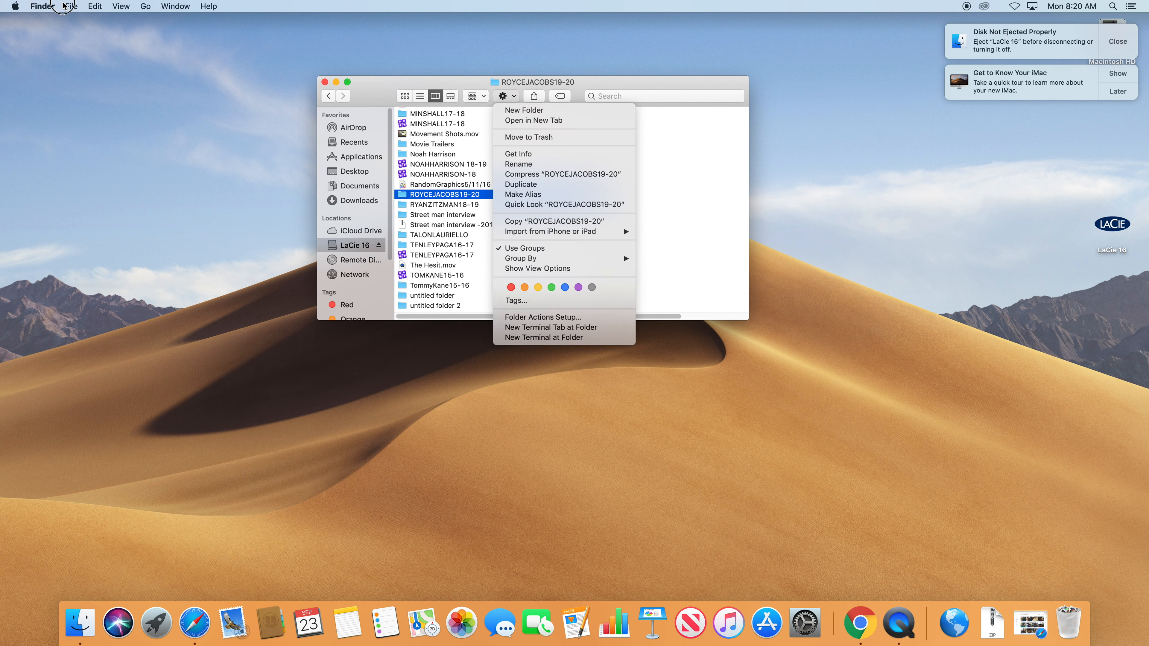
left_click(71, 6)
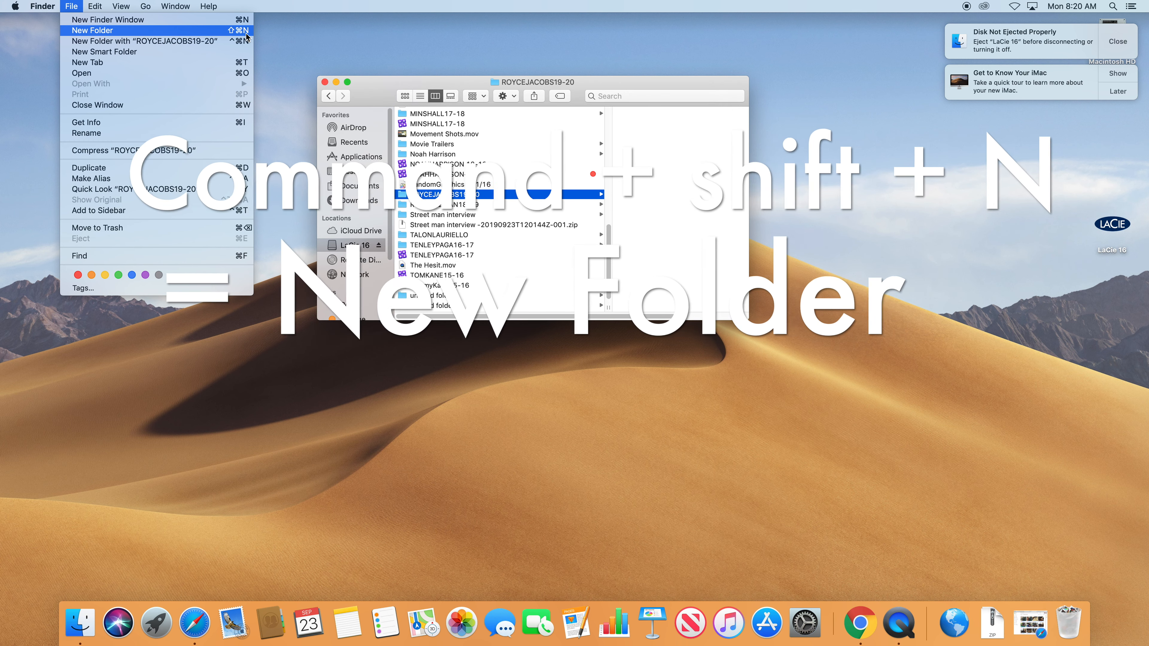
key("super+shift+n")
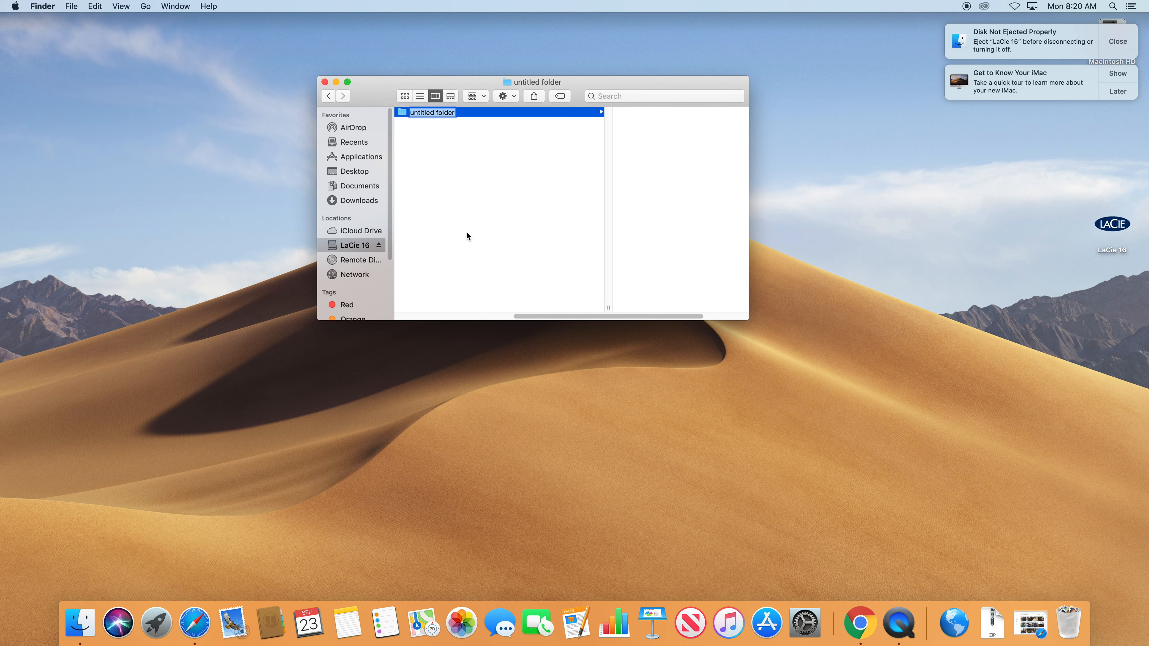
left_click_drag(547, 315, 461, 303)
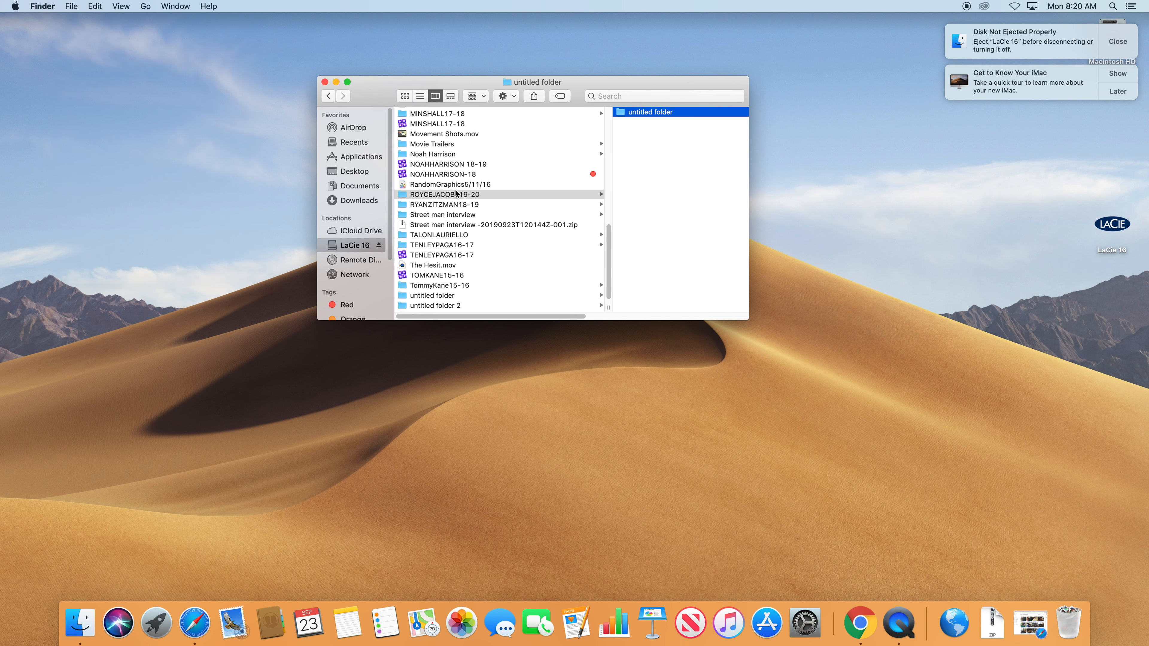
left_click(650, 140)
scroll(510, 187, "left", 4)
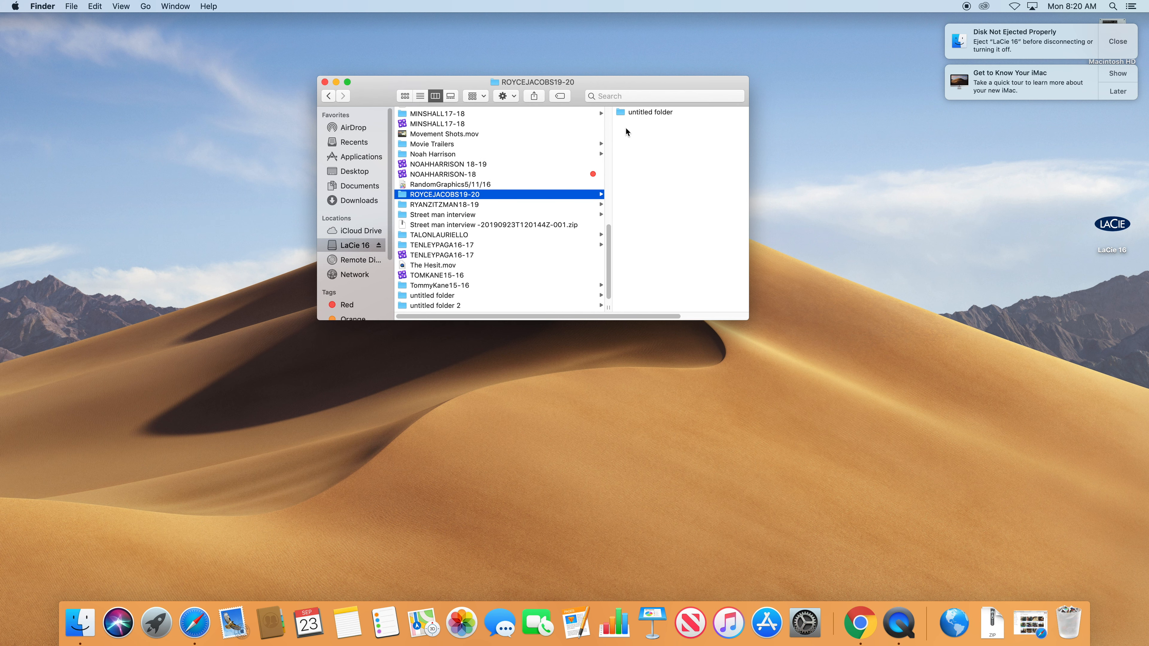
left_click(647, 116)
scroll(530, 157, "left", 8)
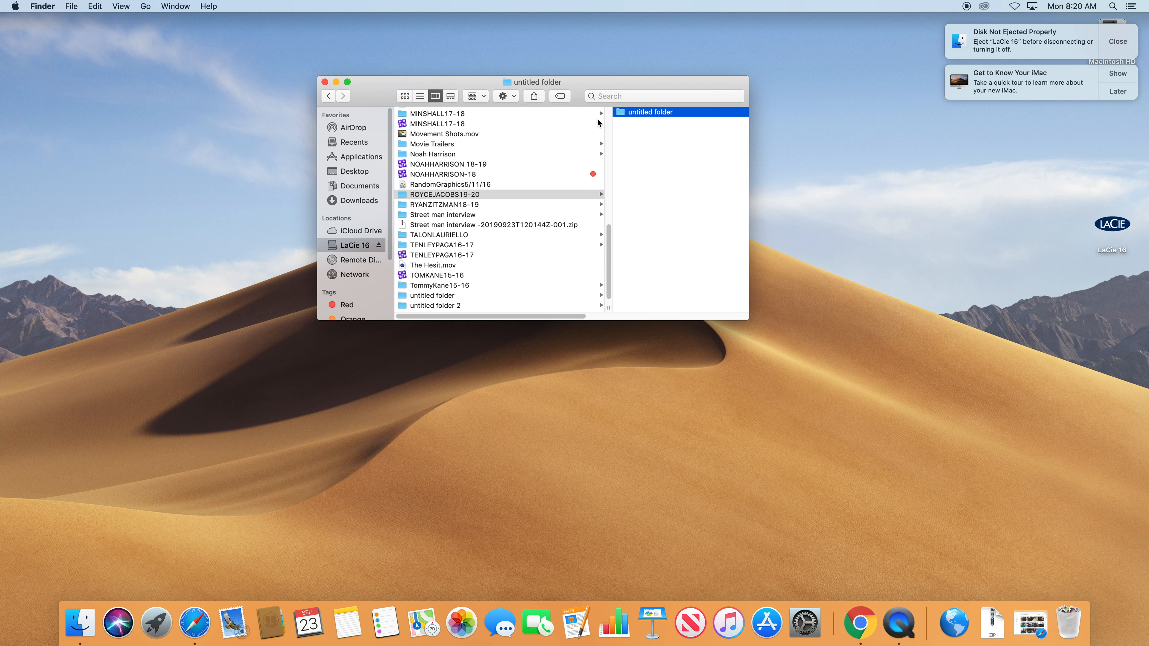
Keep the new folder's default name, untitled folder.
left_click(657, 113)
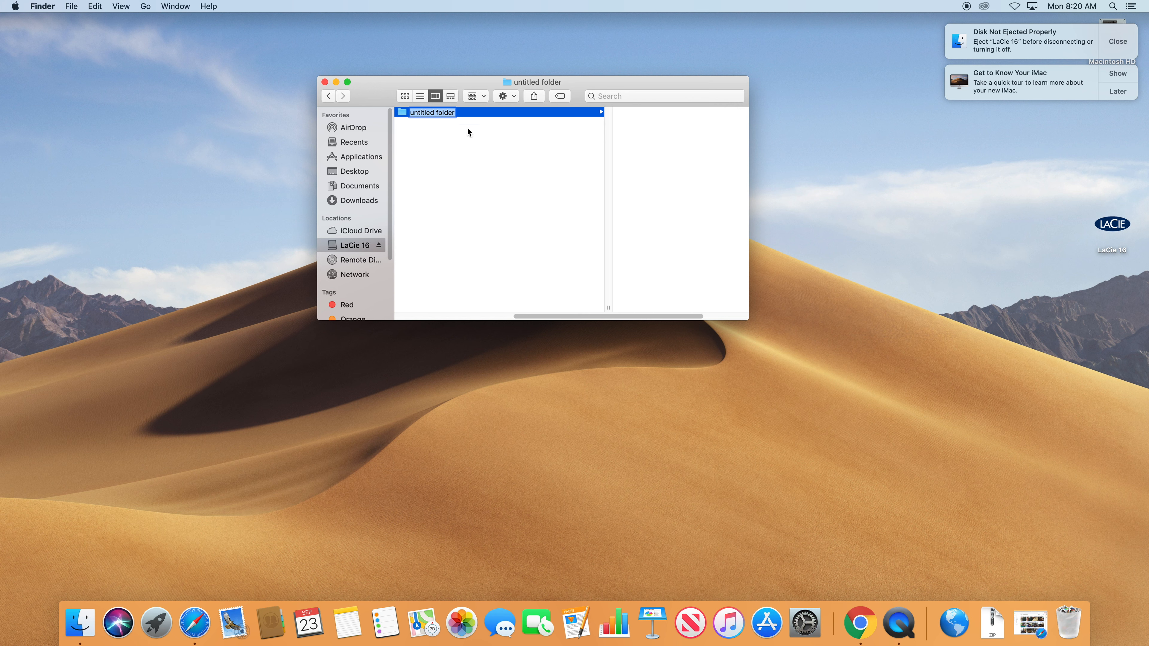
key("Return")
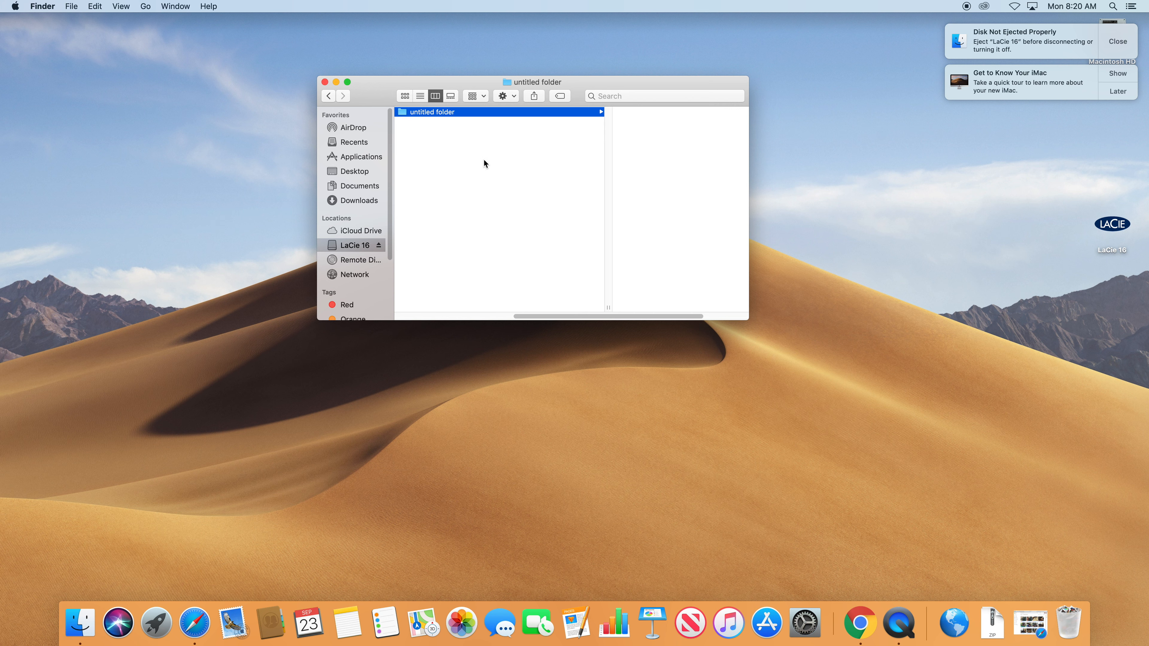
left_click(404, 115, "ctrl")
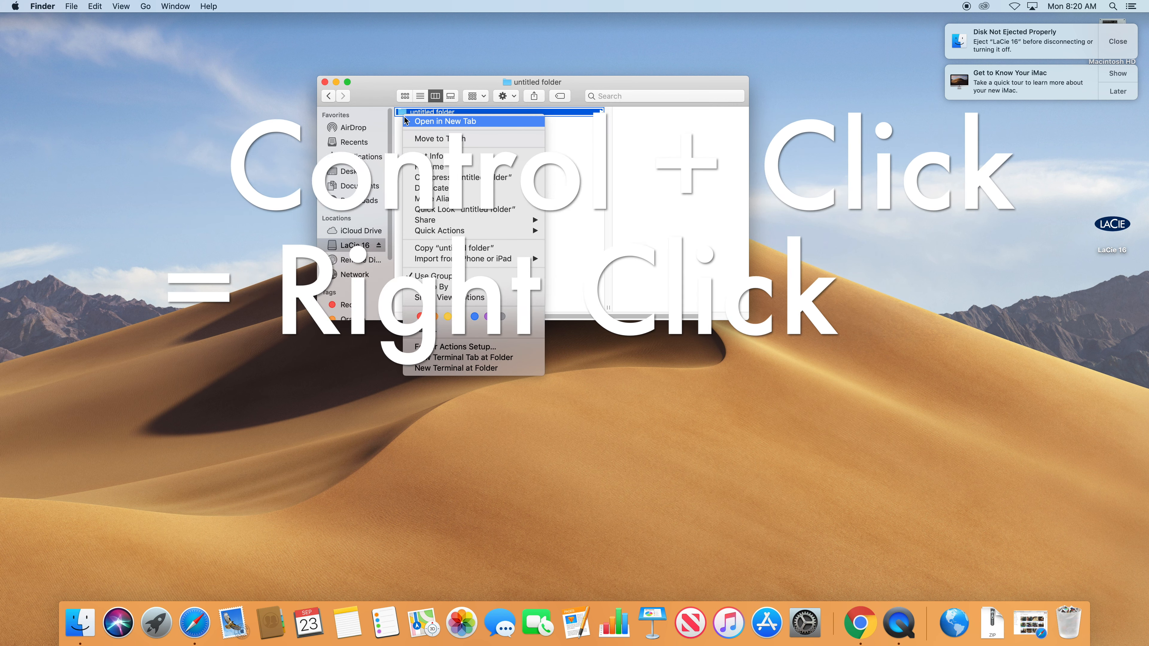
left_click(15, 6)
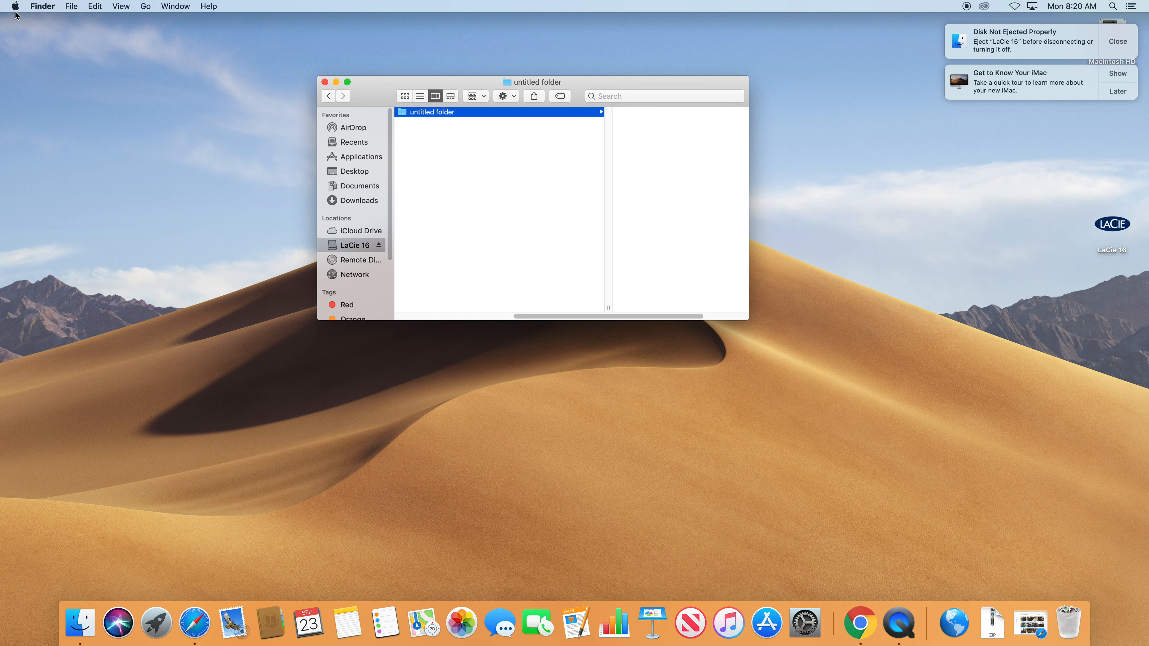
left_click(15, 6)
Set the mouse's right side to Secondary Button in System Preferences' Mouse pane.
left_click(25, 39)
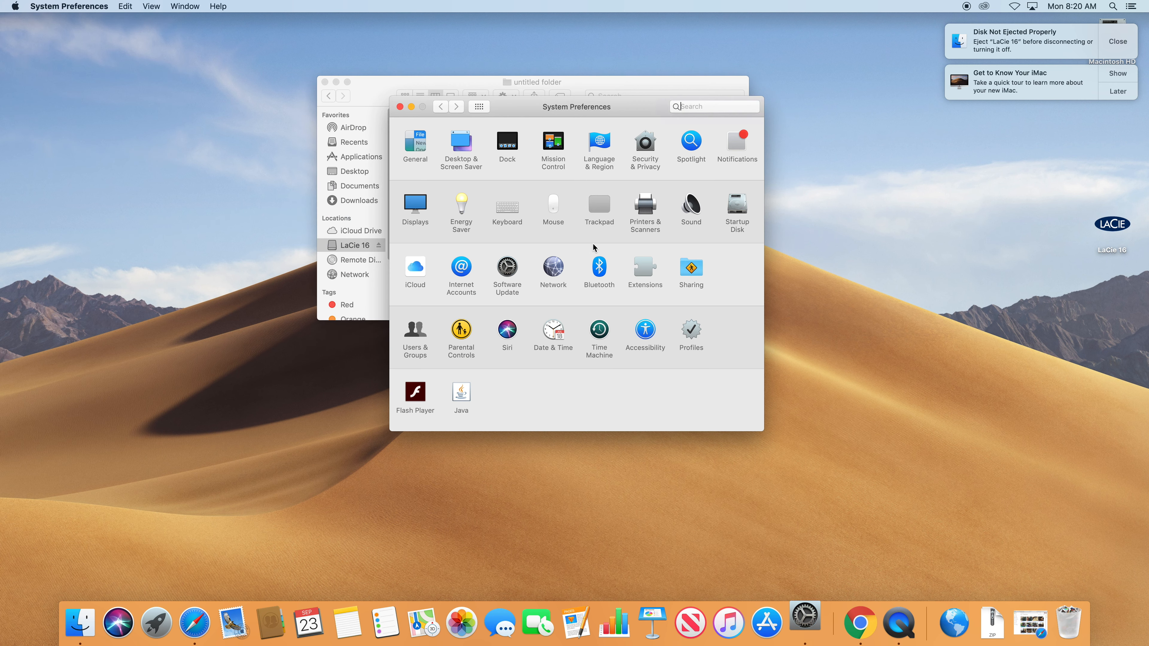
left_click(551, 210)
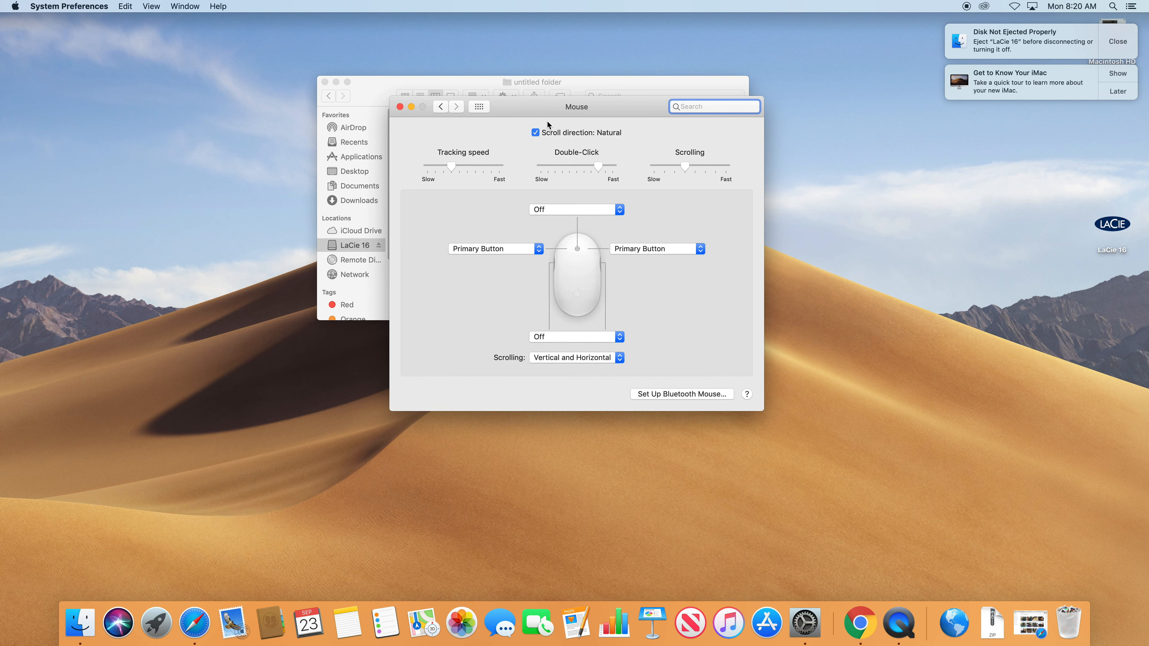
left_click(653, 249)
left_click(669, 259)
left_click(400, 107)
right_click(433, 113)
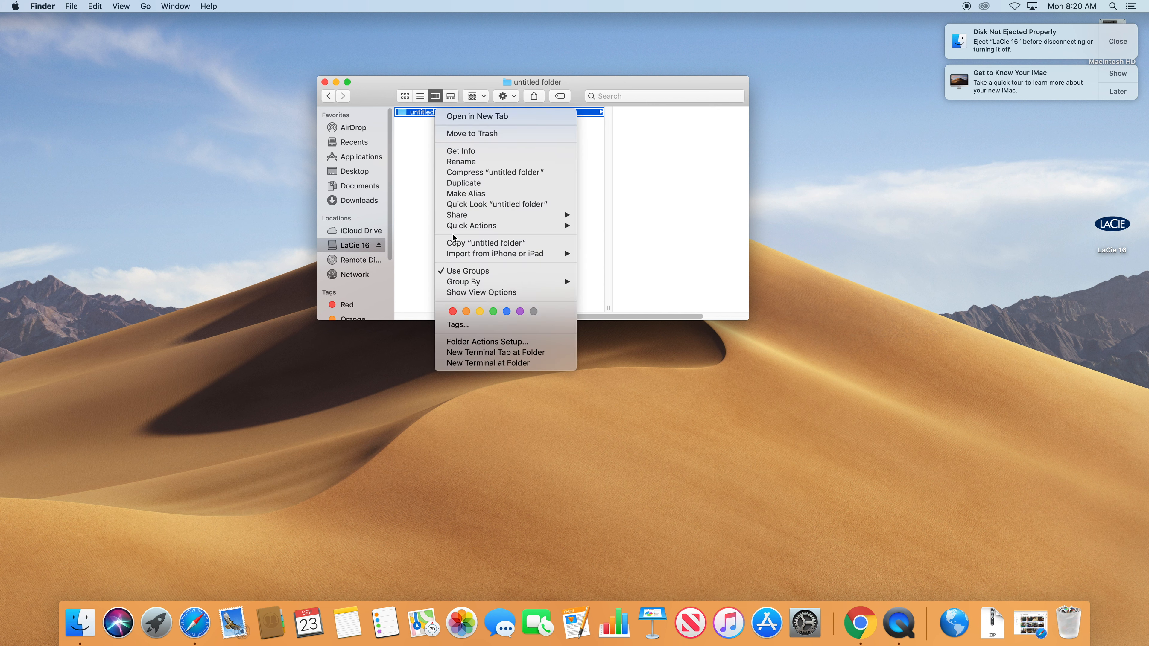
mouse_move(442, 217)
left_click(472, 133)
left_click_drag(588, 316, 410, 324)
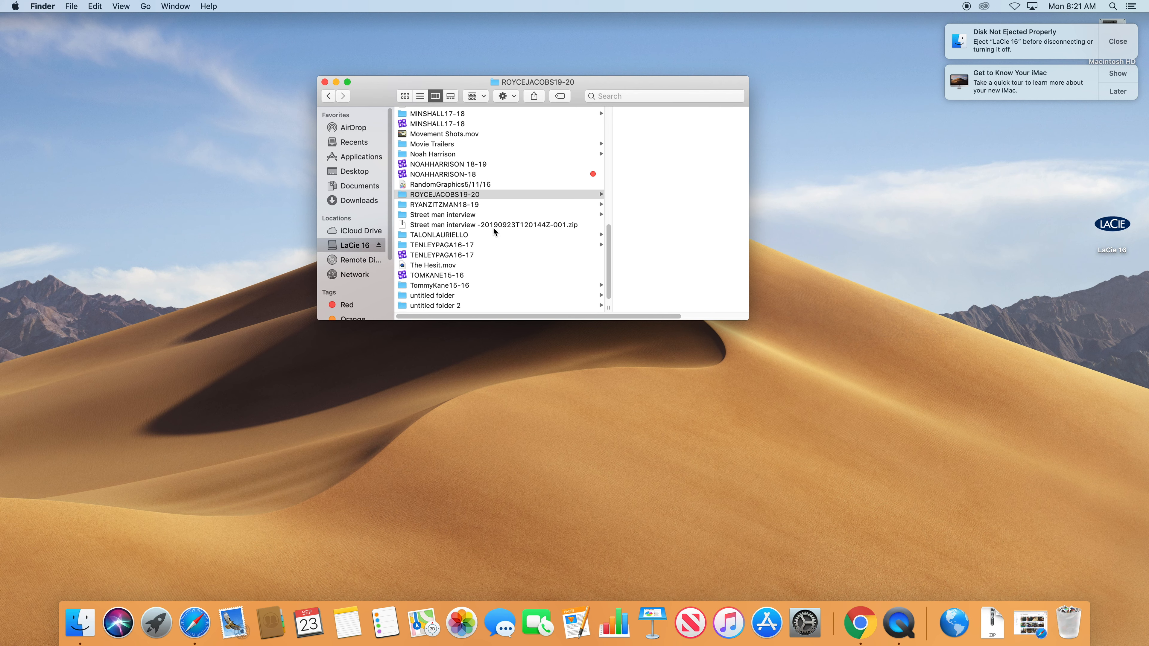
left_click(868, 624)
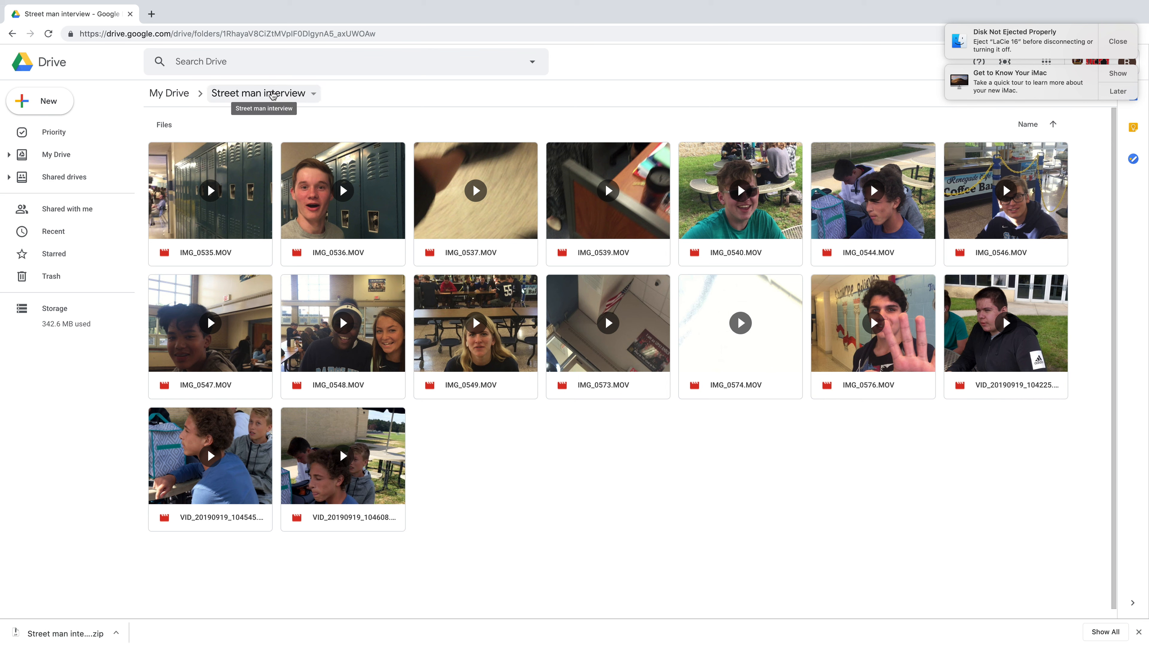
Start a zip download of the Street man interview folder, then cancel it.
left_click(314, 94)
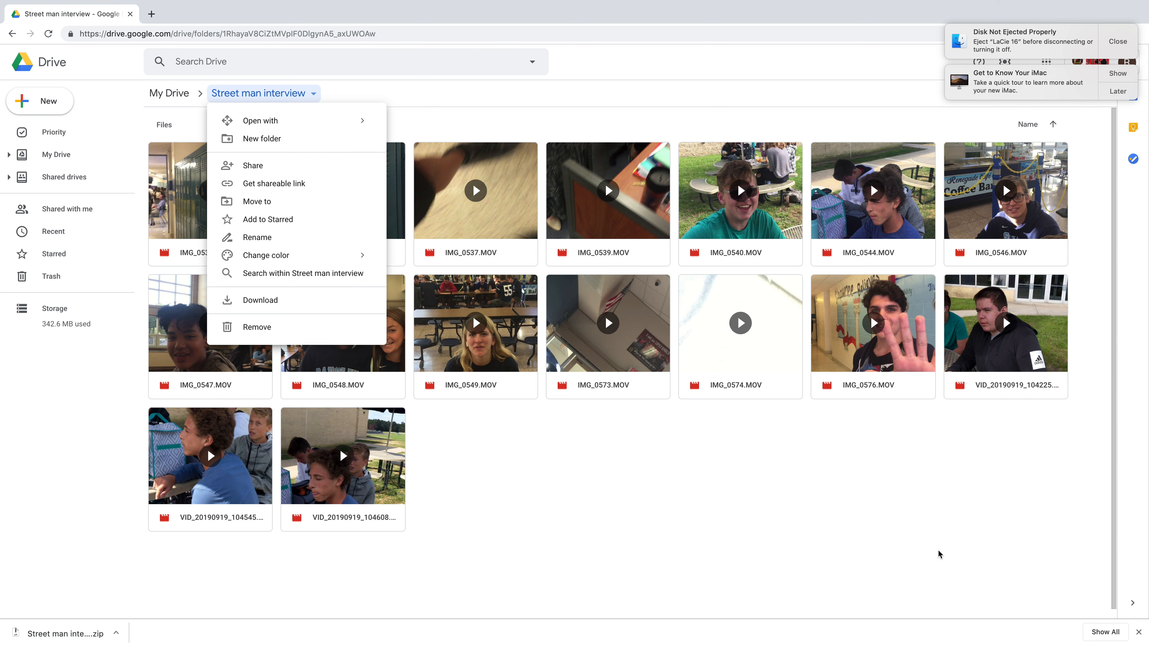
left_click(276, 301)
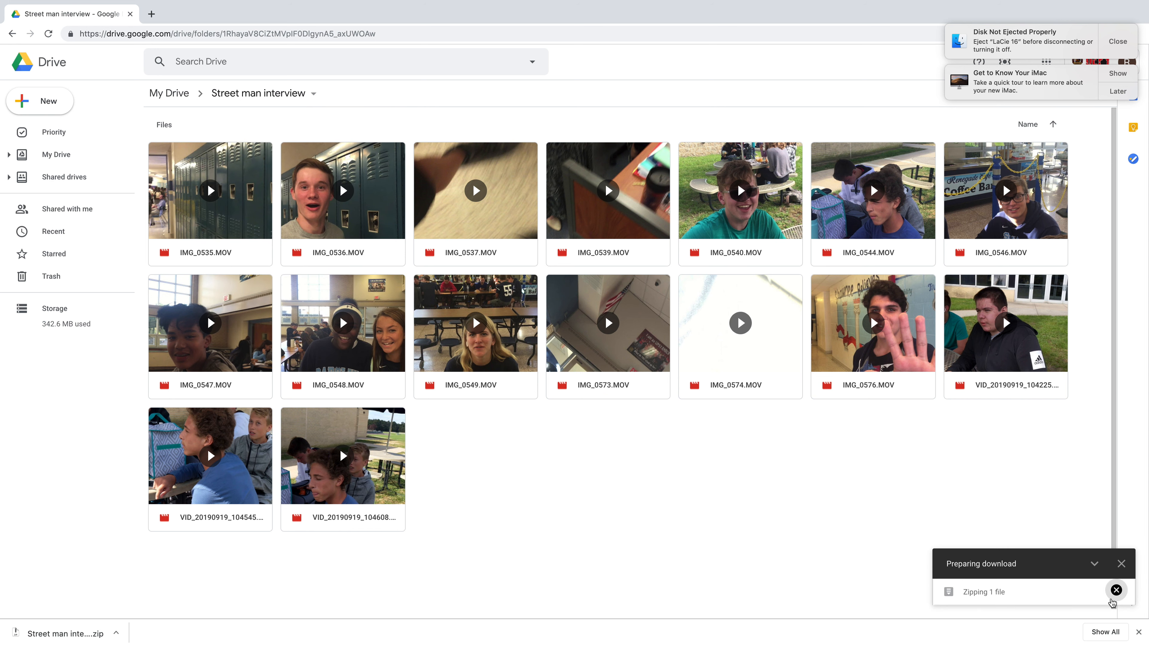
left_click(1116, 590)
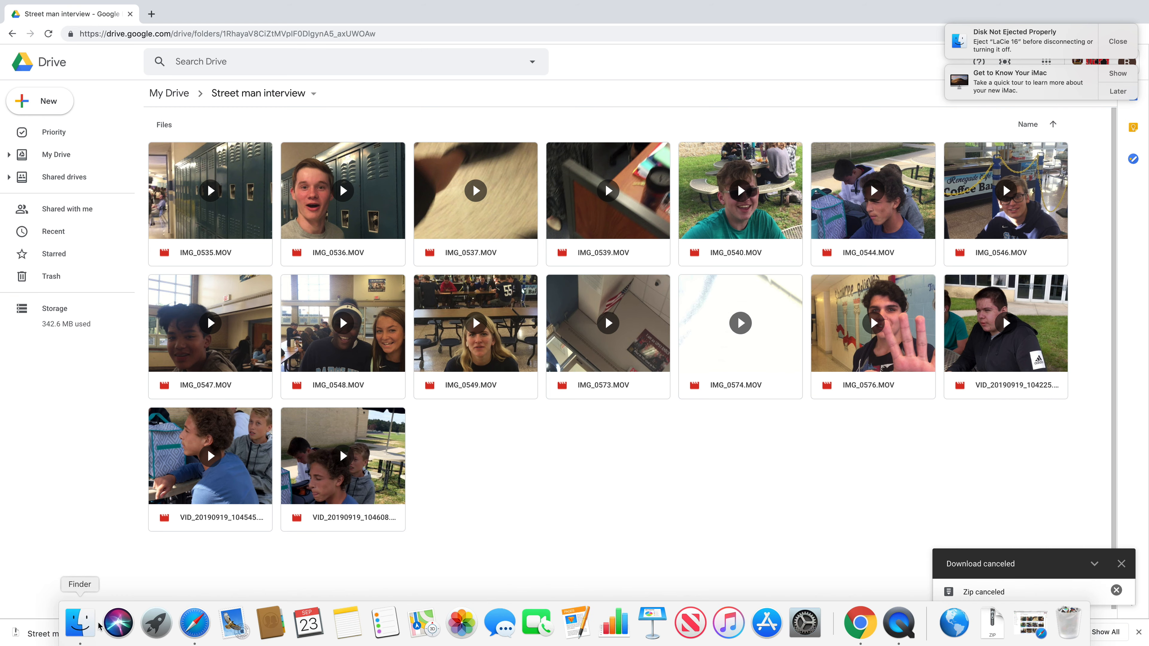
left_click(85, 631)
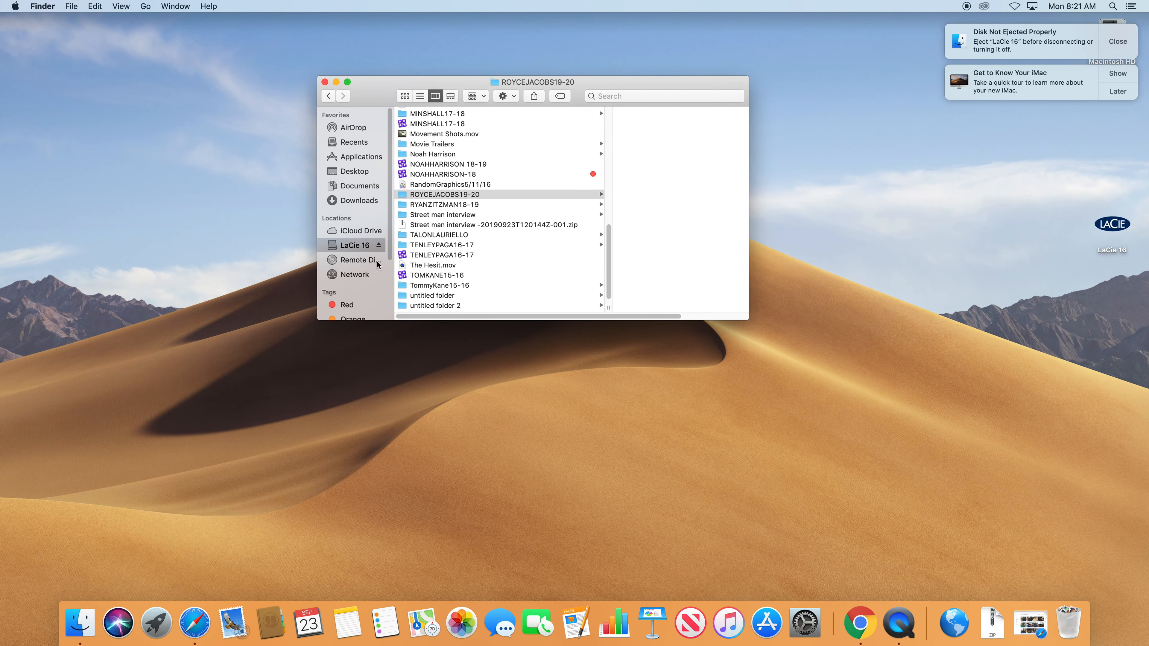
Copy the Street man interview zip from Downloads, then go to the LaCie 16 drive.
left_click(361, 202)
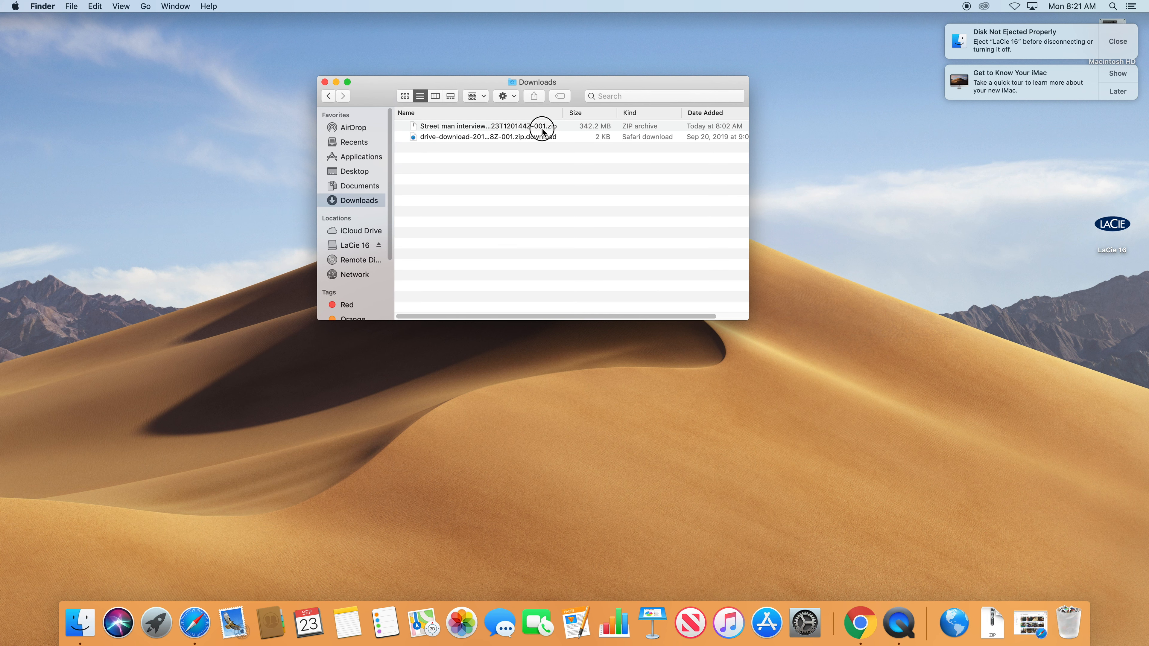
right_click(467, 127)
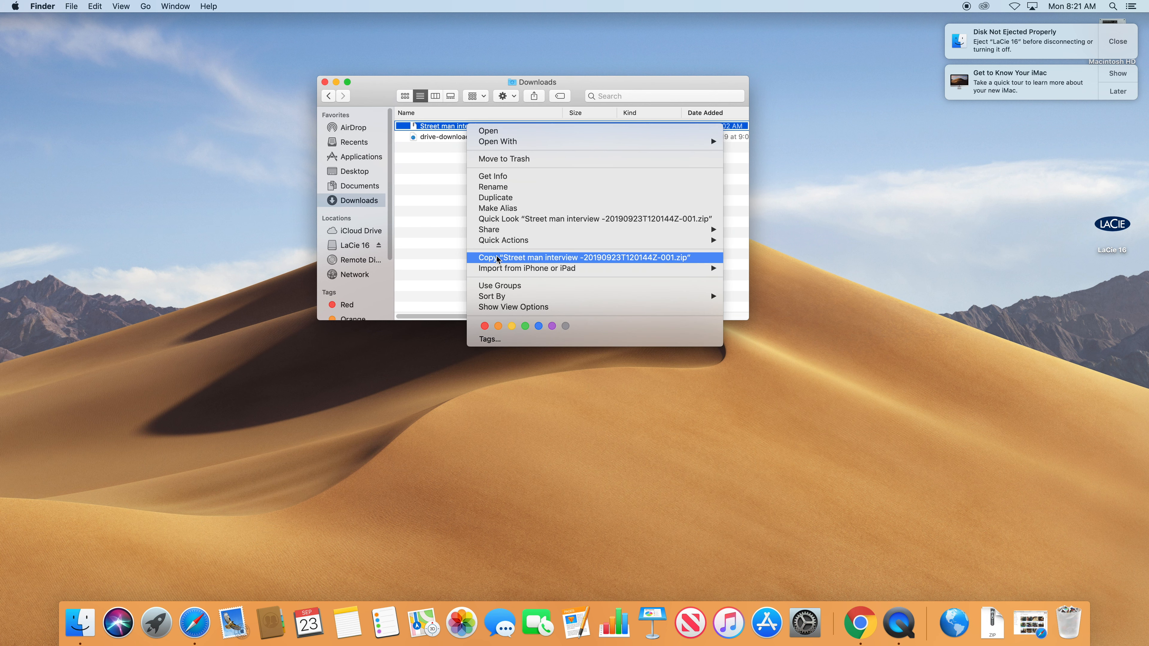
left_click(505, 261)
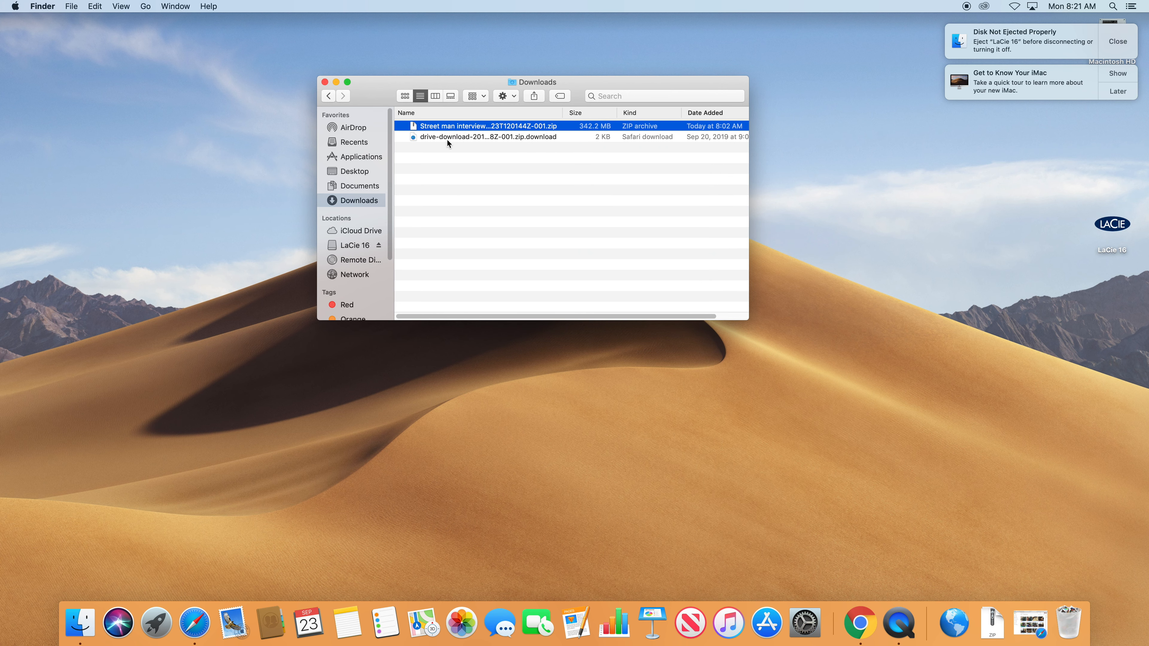
left_click(95, 8)
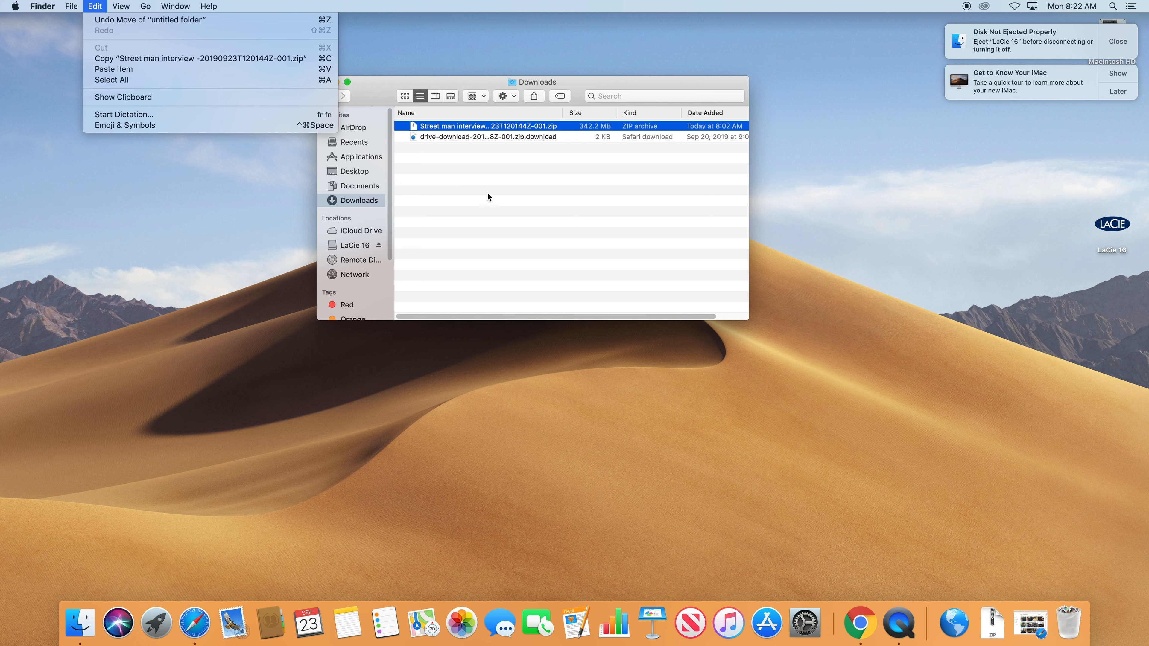
left_click(457, 205)
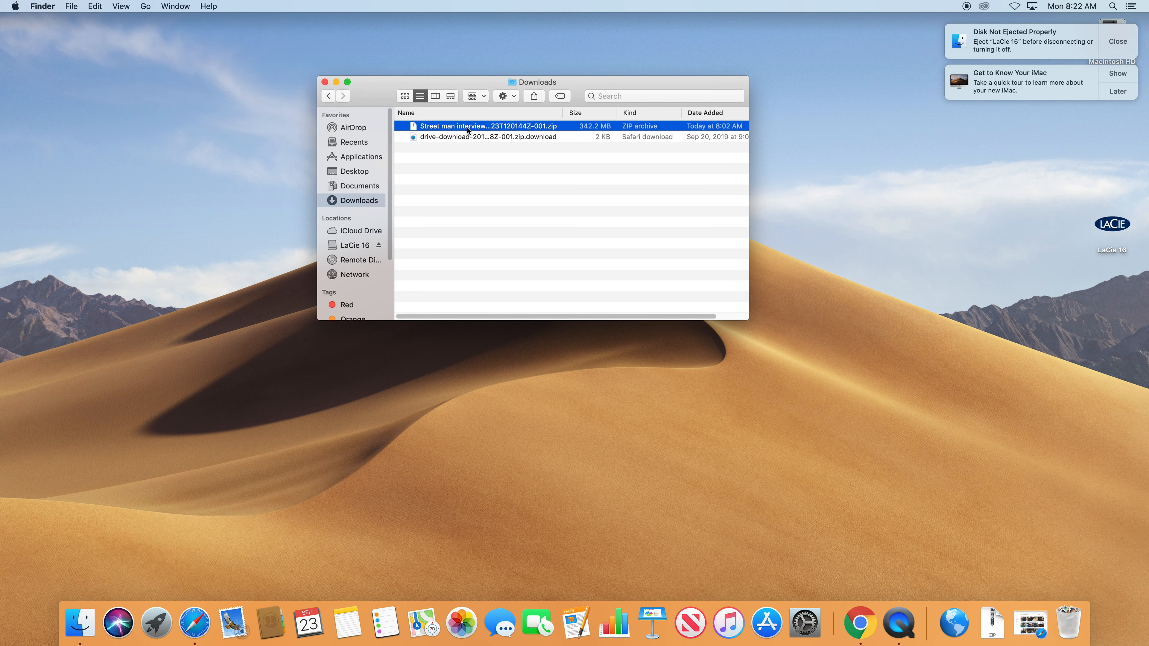
left_click(362, 247)
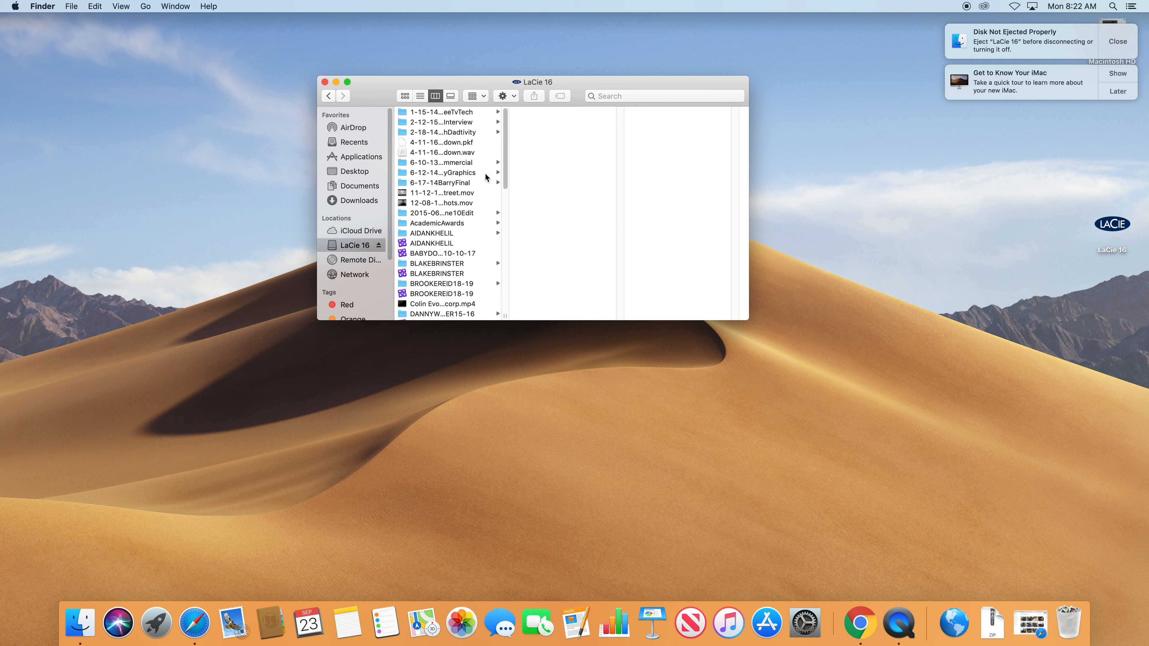
left_click_drag(506, 175, 507, 300)
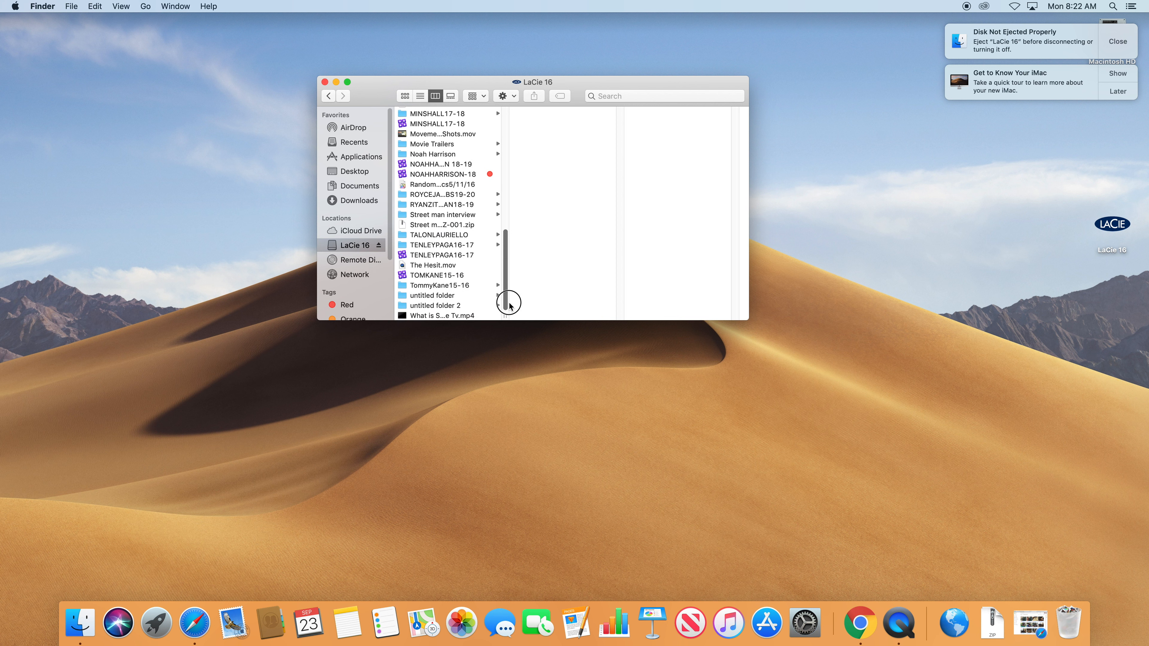
left_click(466, 195)
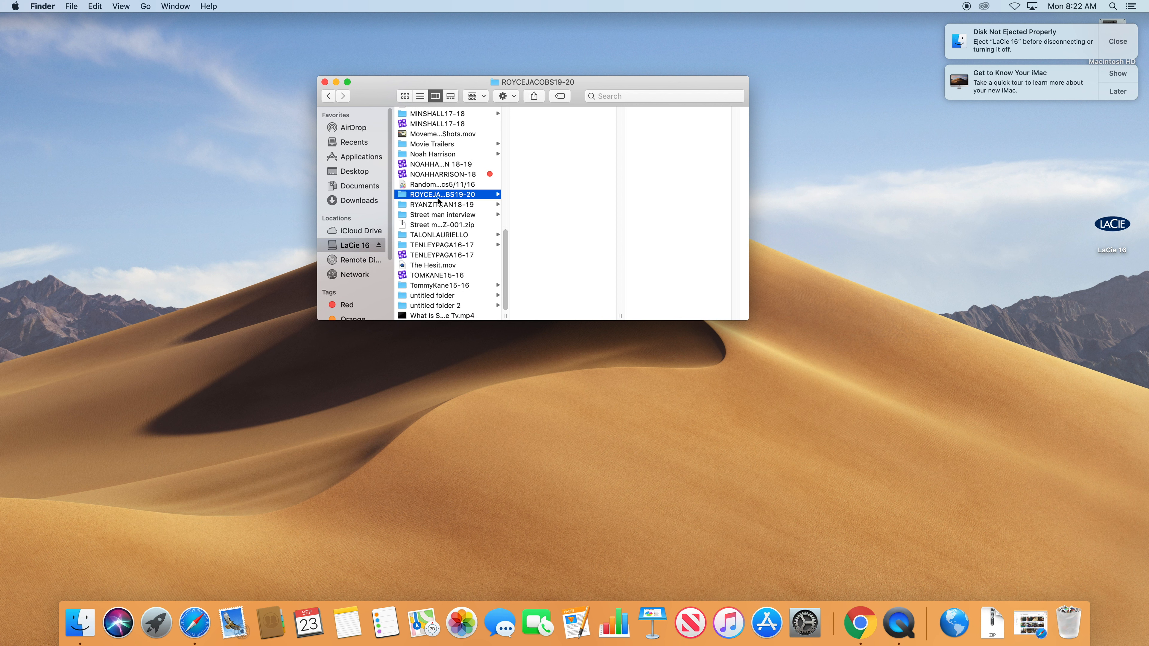
left_click_drag(510, 312, 543, 318)
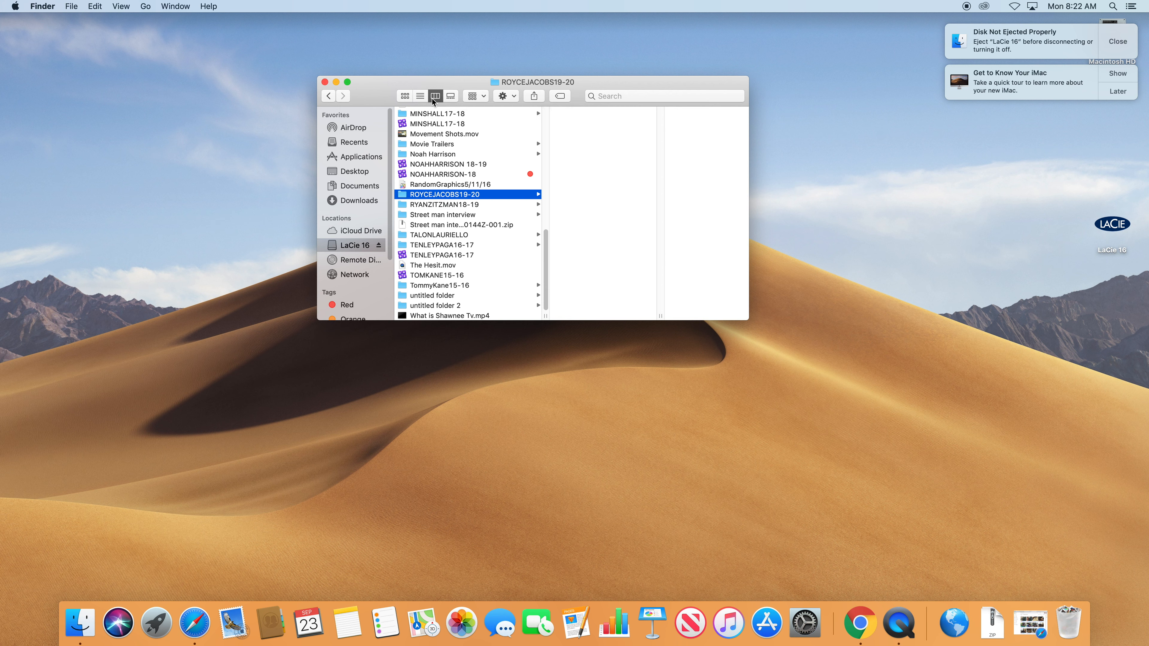
left_click(423, 98)
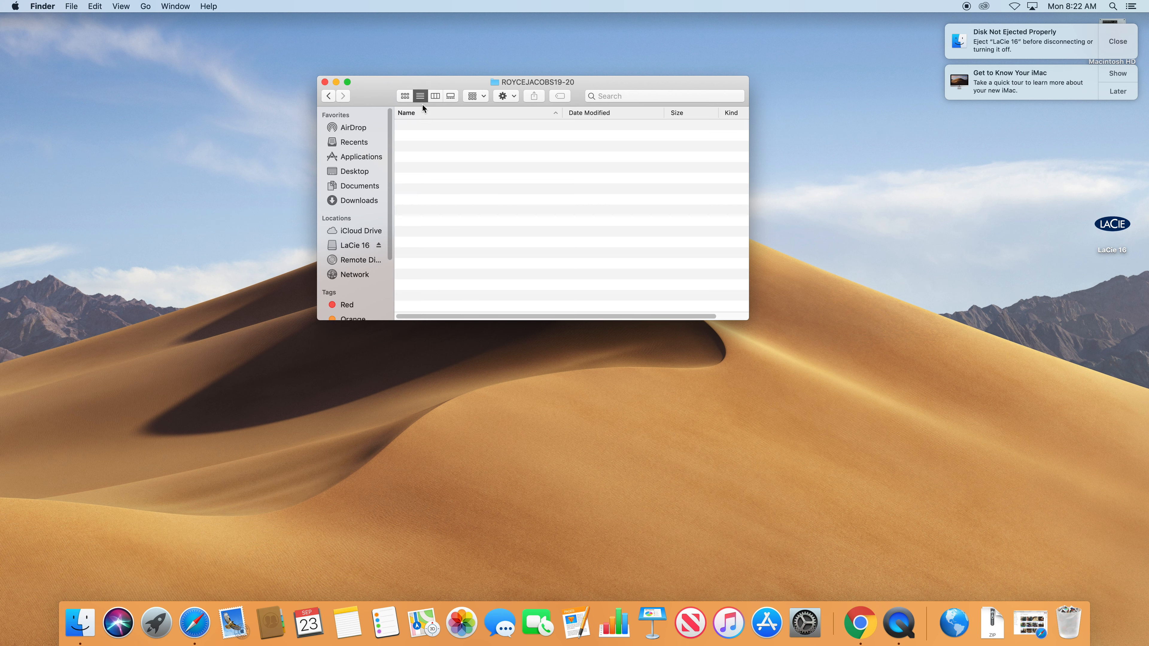
left_click(351, 249)
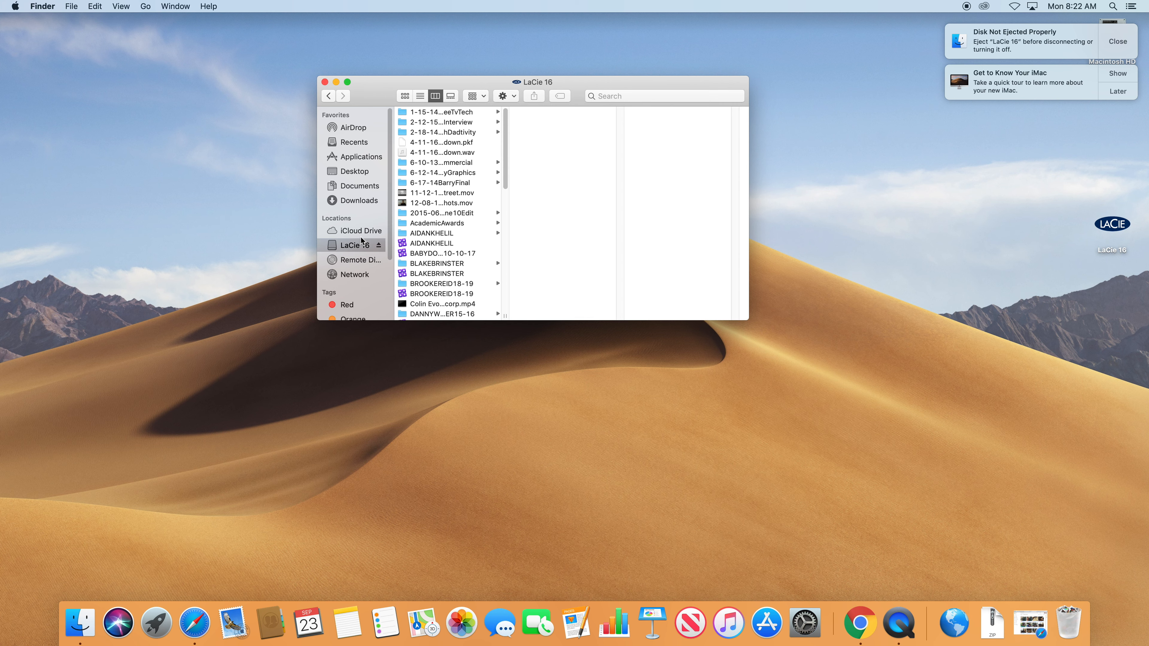
left_click(421, 96)
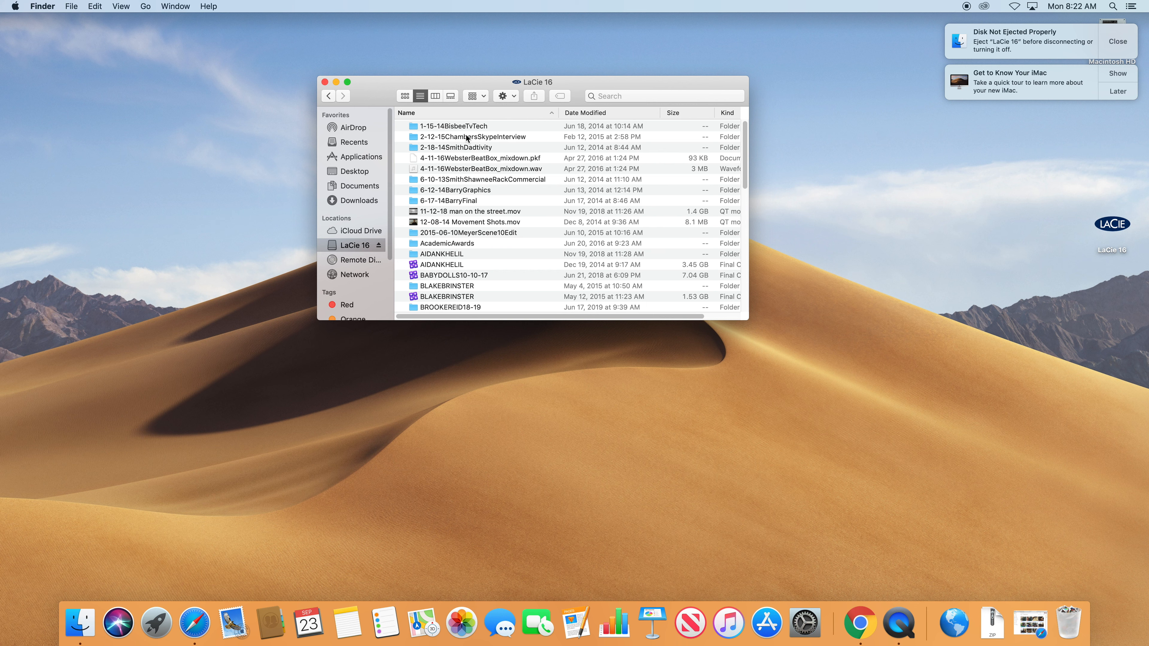
left_click(591, 113)
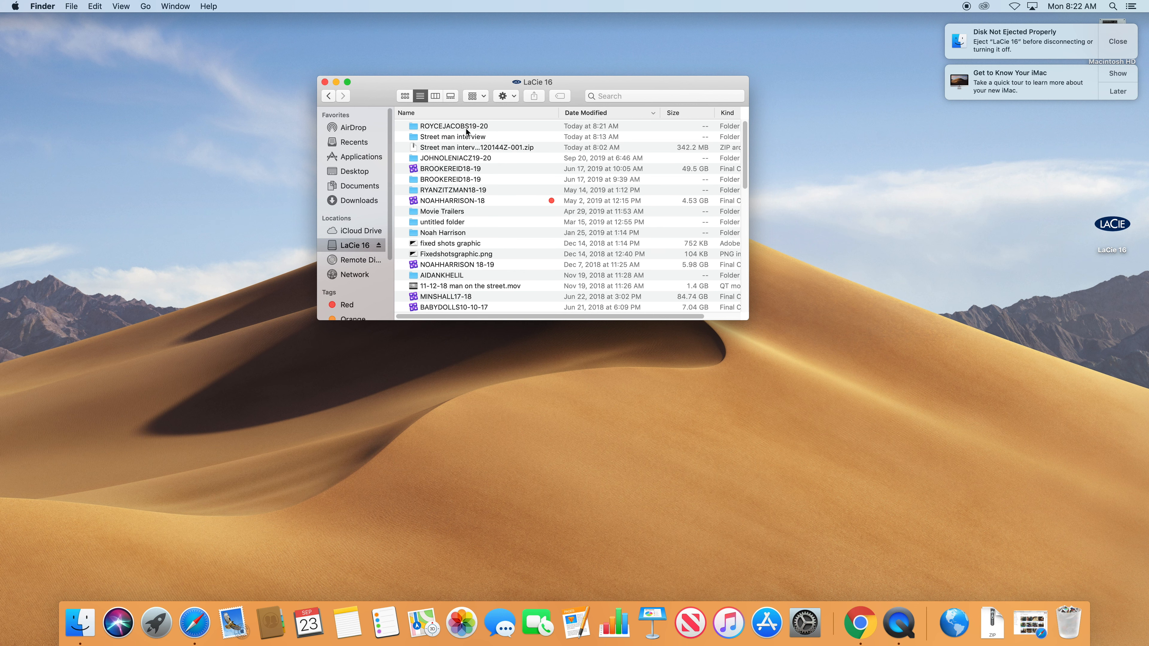
left_click(407, 115)
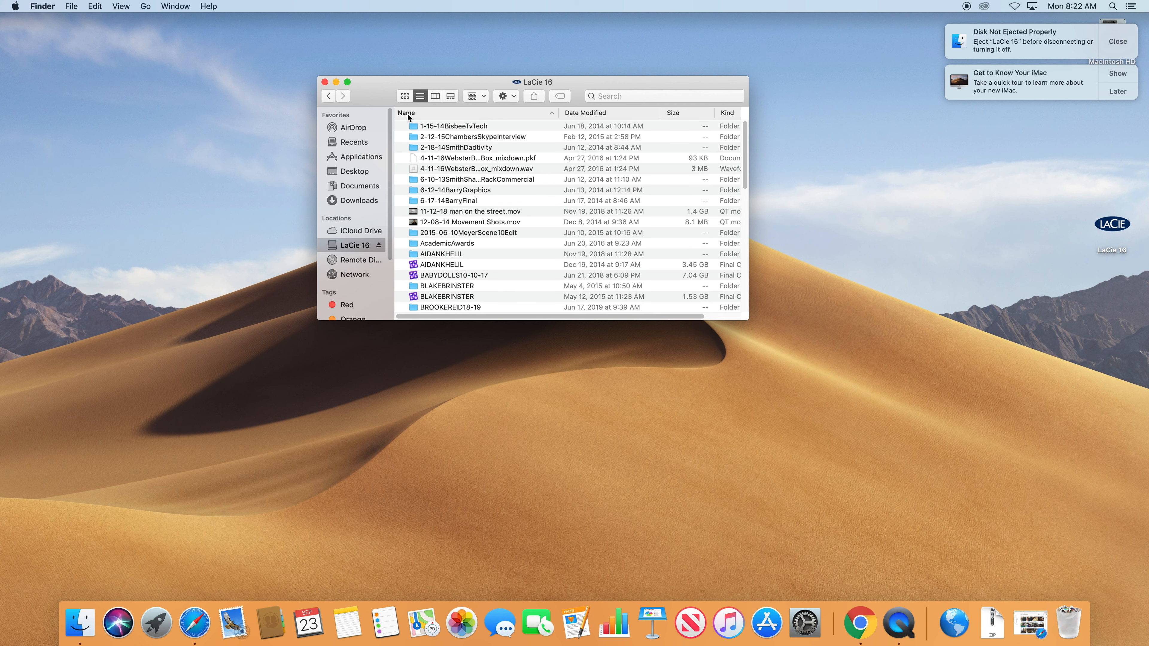
left_click(407, 115)
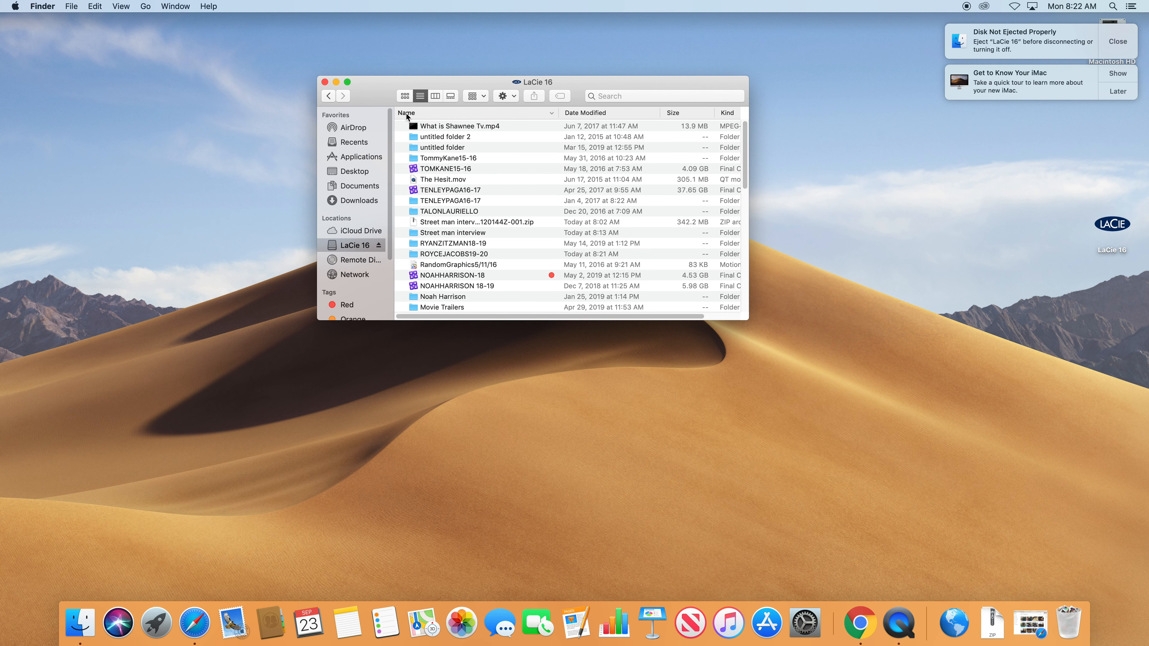
left_click(405, 113)
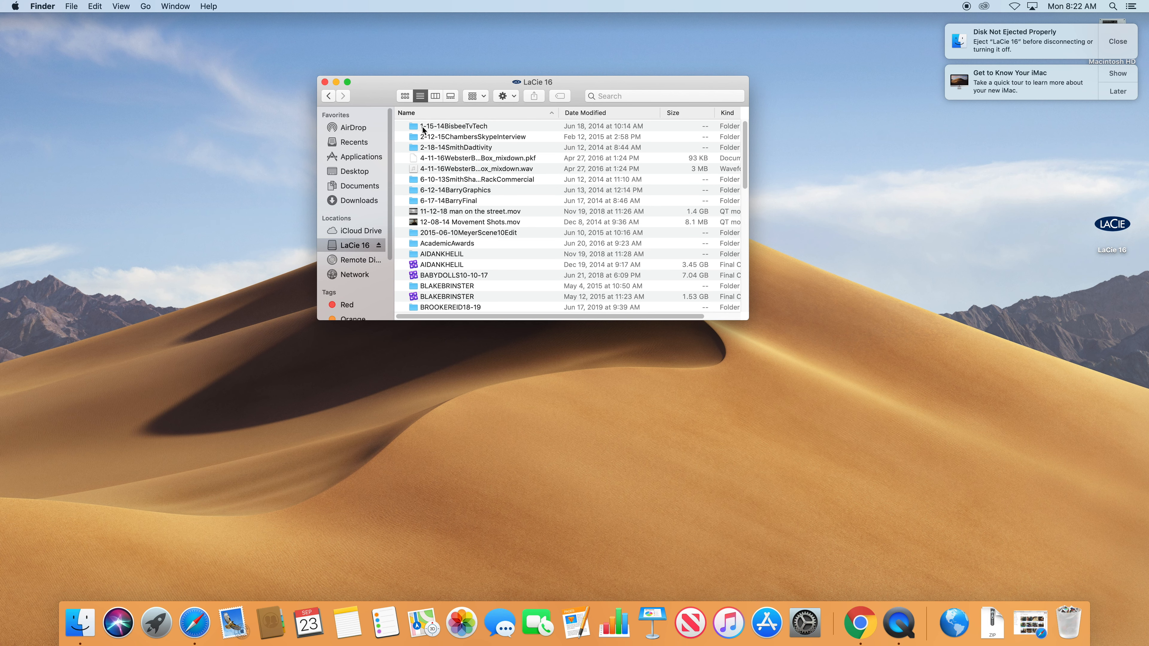
left_click(580, 113)
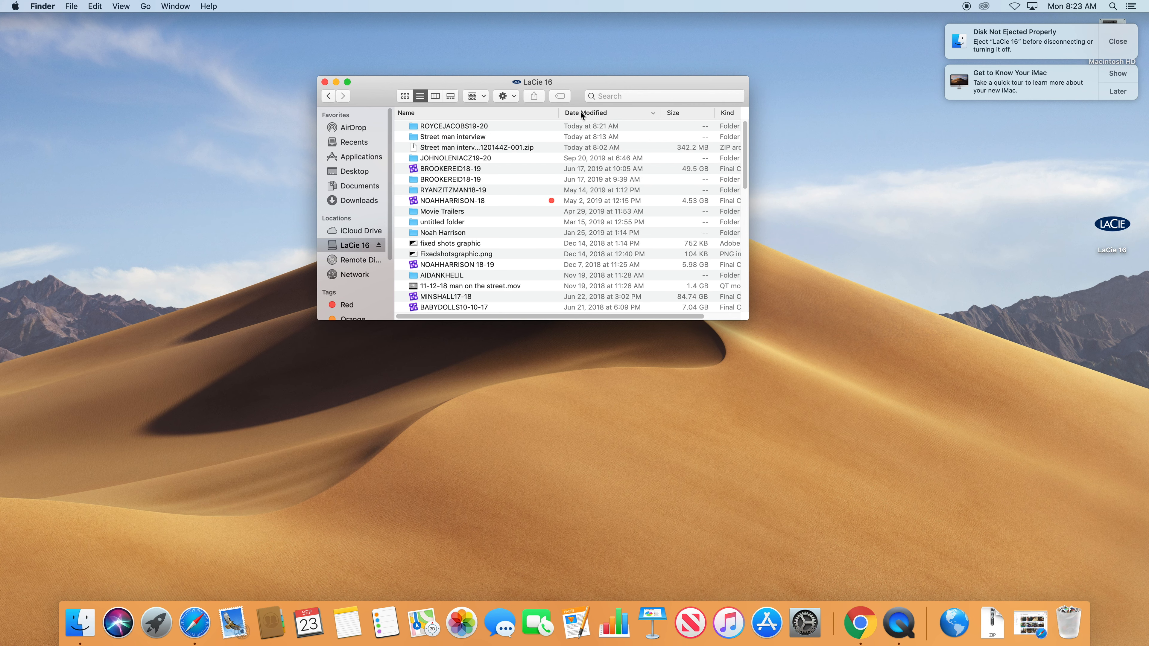
double_click(463, 127)
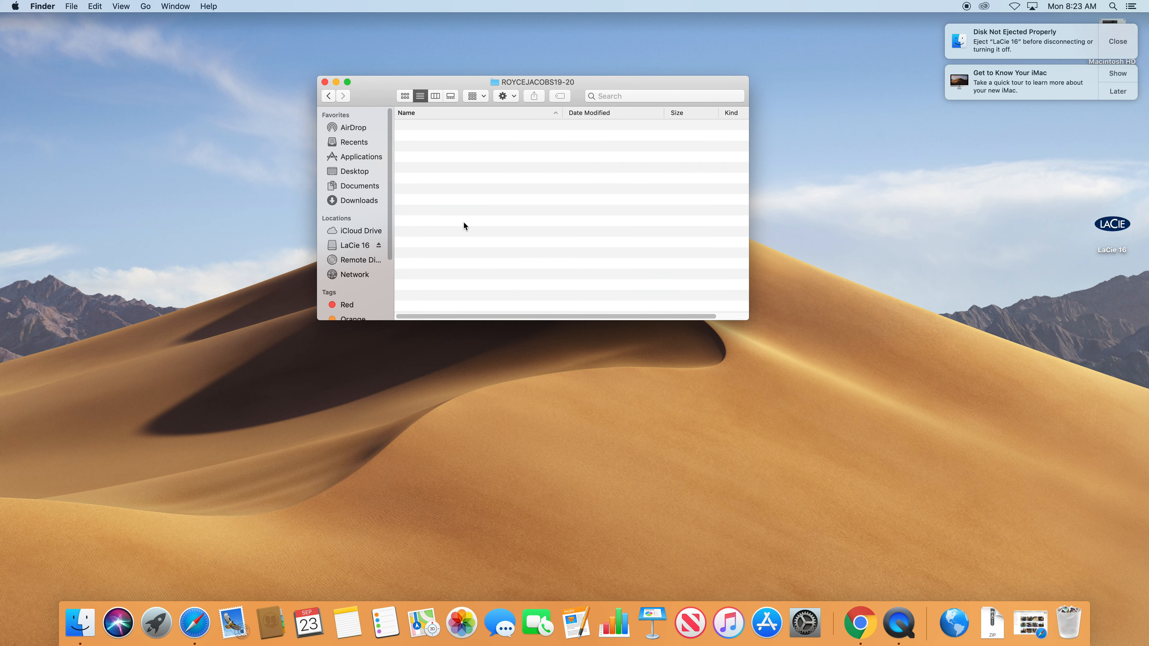
key("super+v")
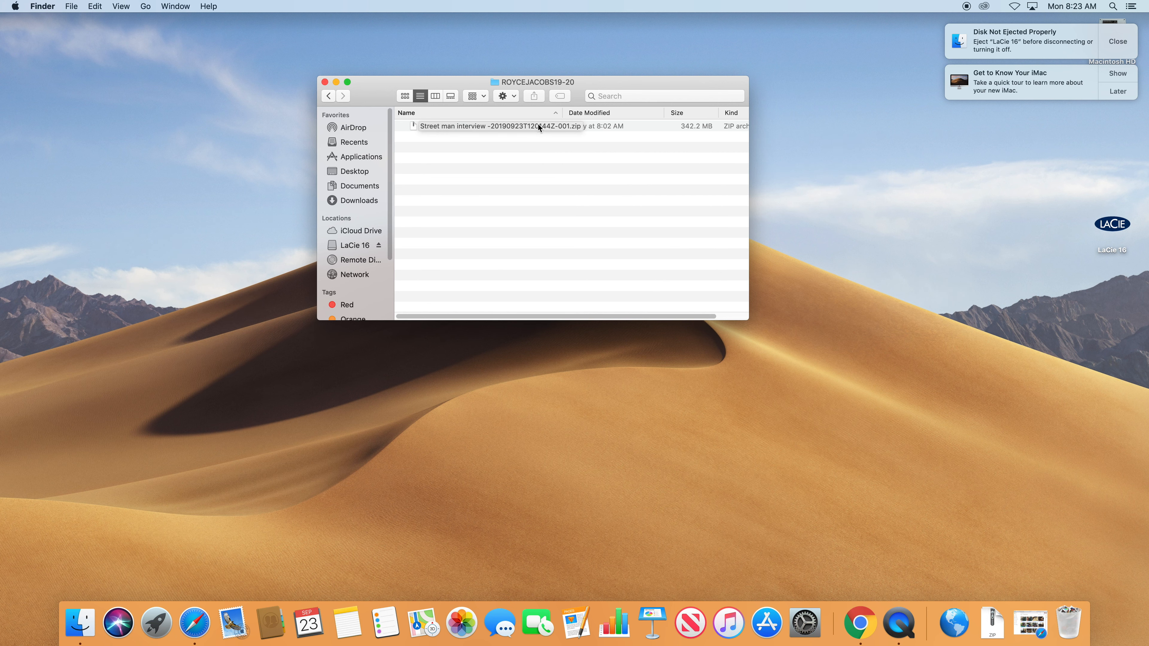
double_click(418, 129)
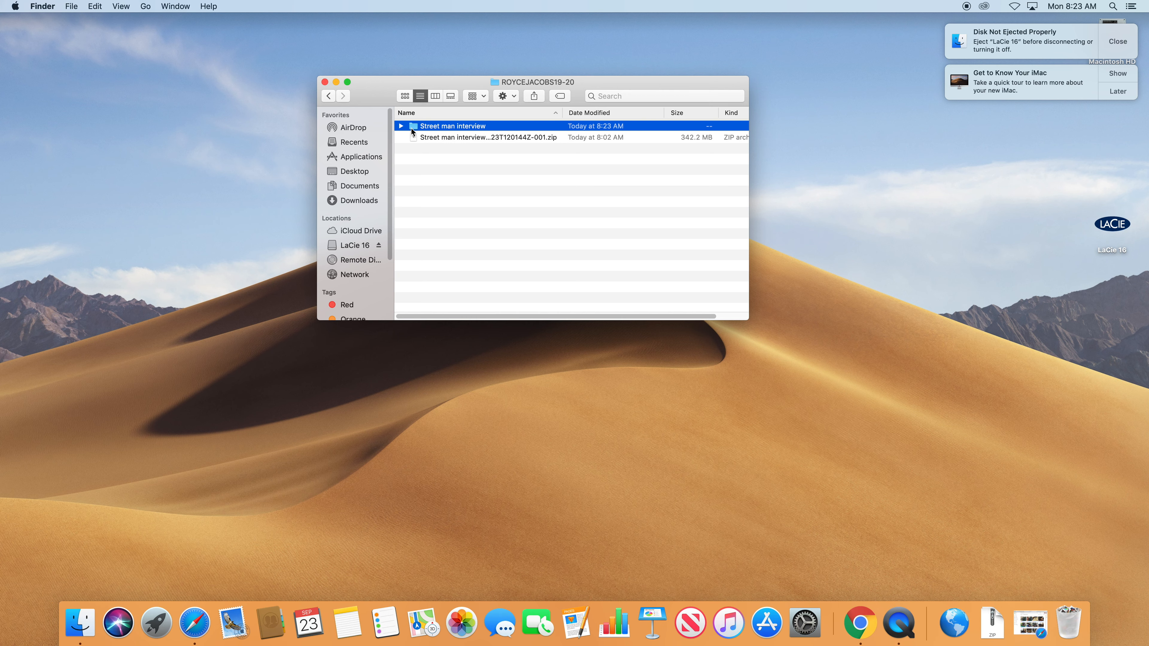
left_click(401, 127)
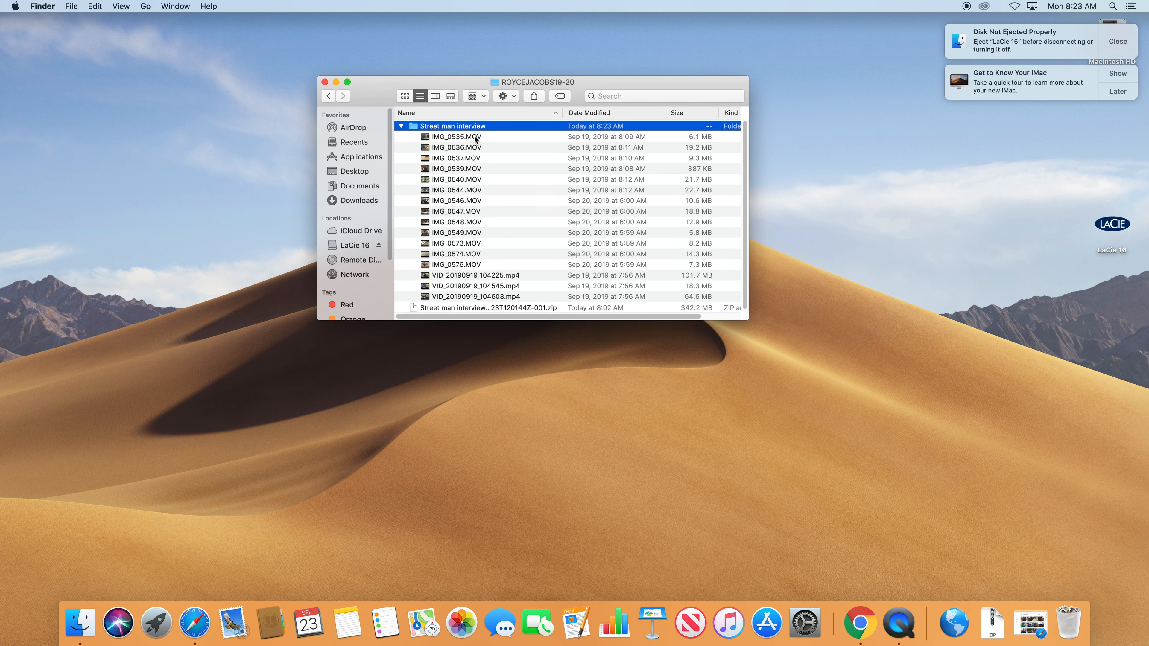
left_click(873, 639)
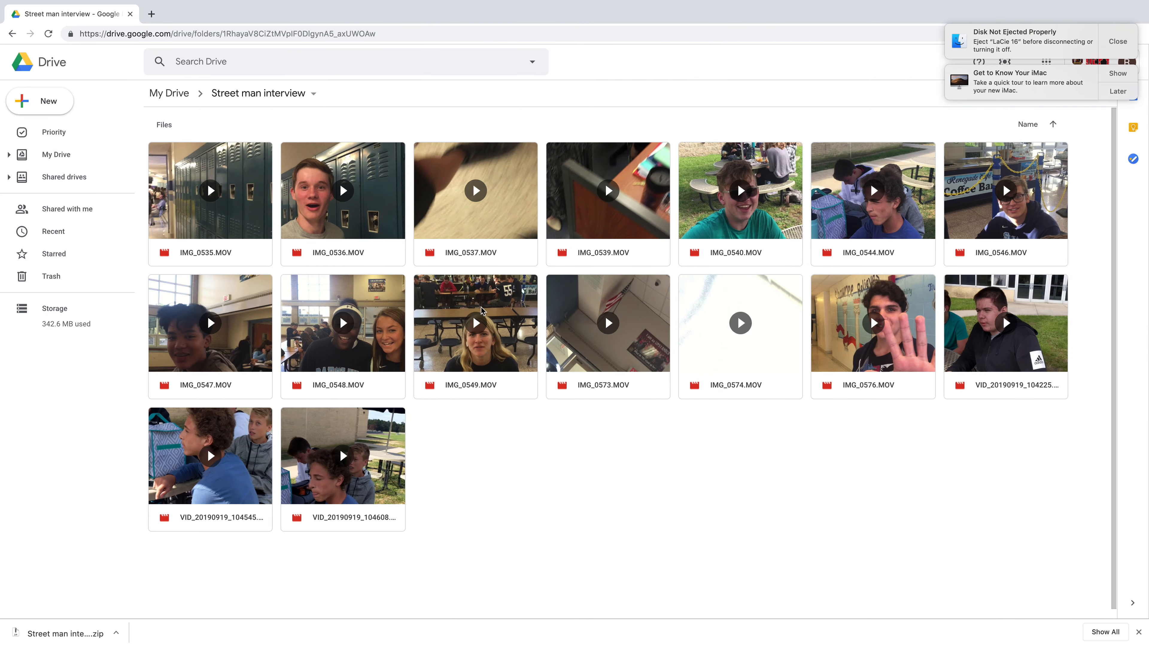
Dismiss the iMac tour and disk-not-ejected notifications and show the Drive folder as a list.
left_click(1123, 89)
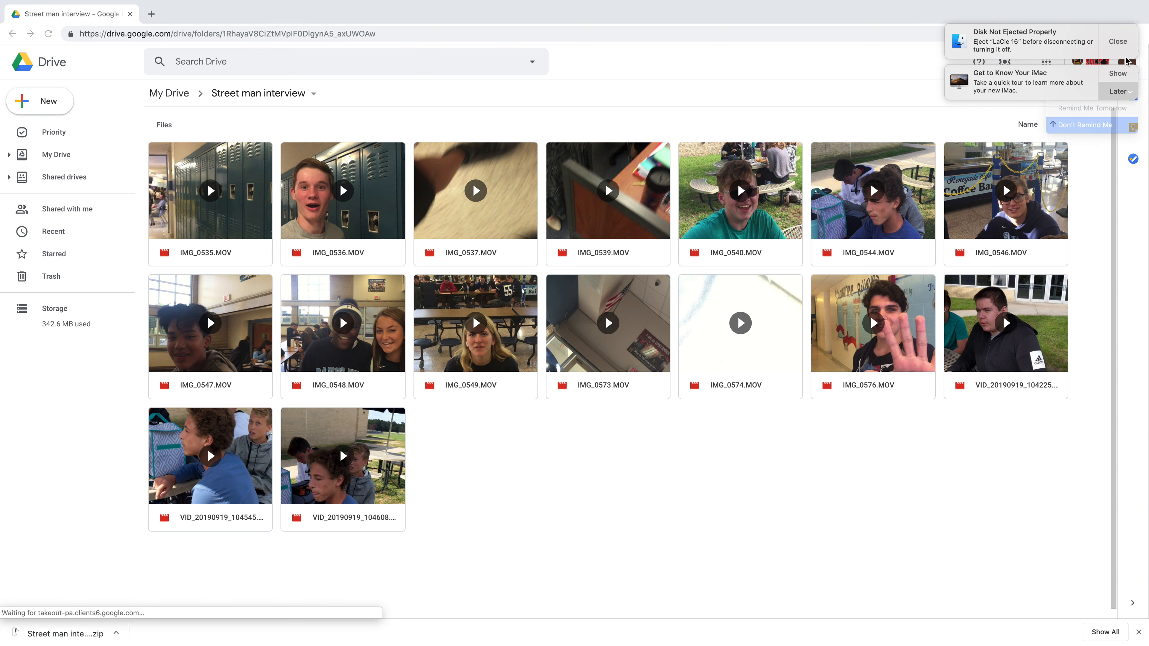
left_click(1084, 125)
left_click(1117, 41)
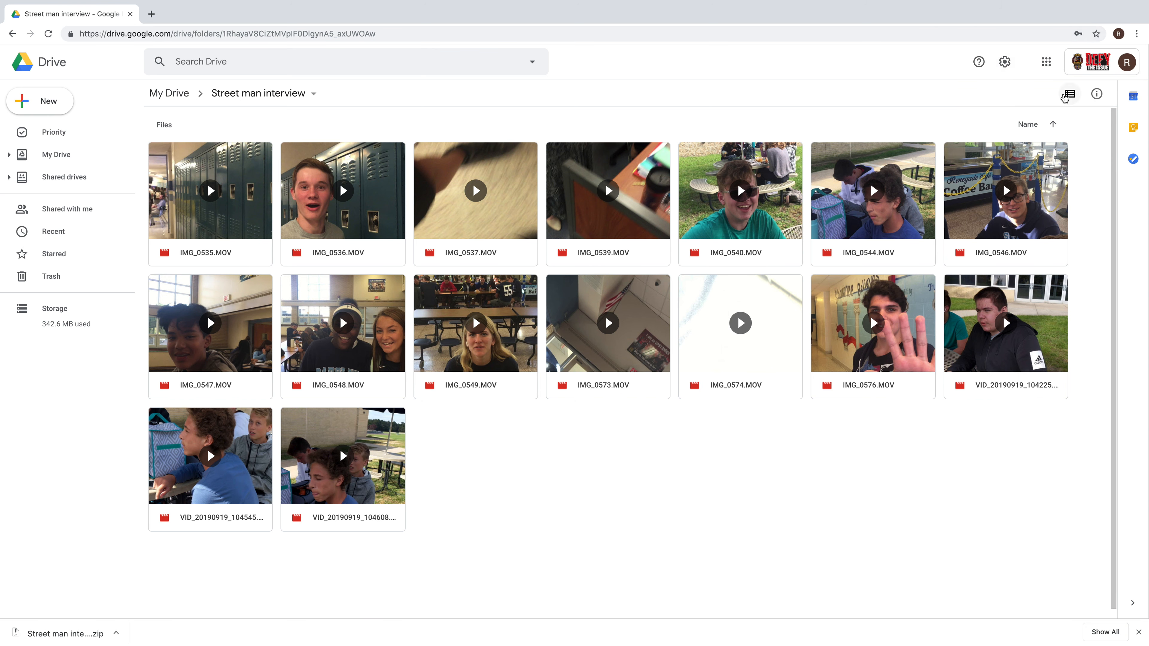
left_click(1068, 94)
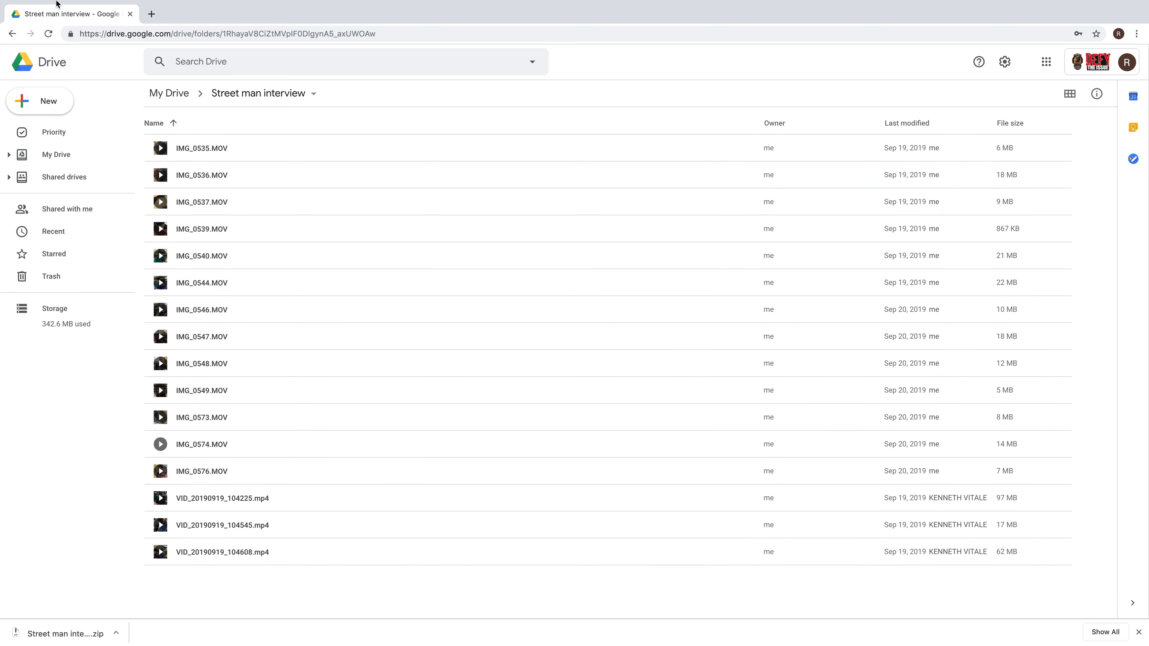
Take the browser out of full screen, move it aside, and shift the unzipped-clips Finder window left.
mouse_move(56, 4)
left_click(33, 23)
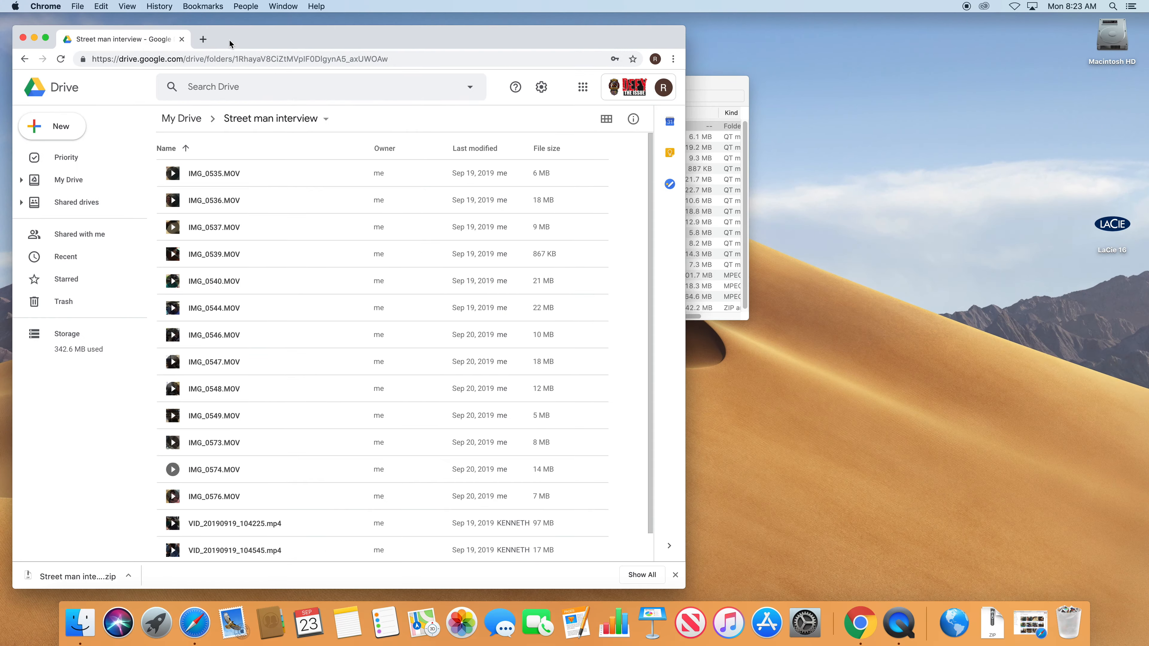
left_click_drag(230, 41, 843, 28)
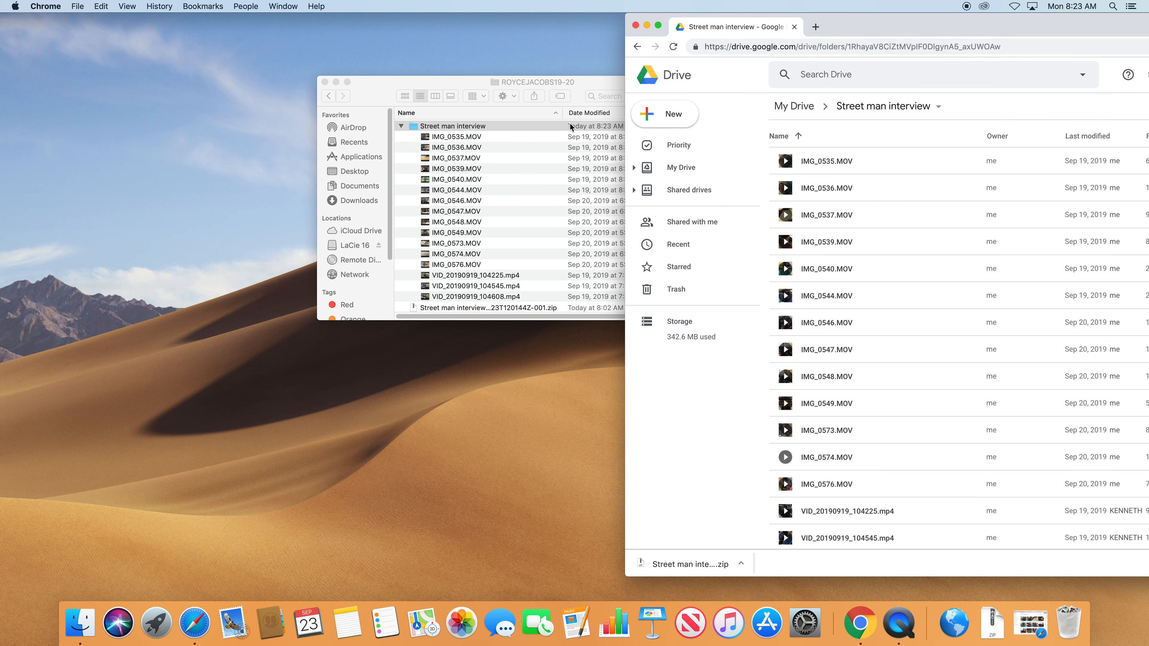
left_click(493, 136)
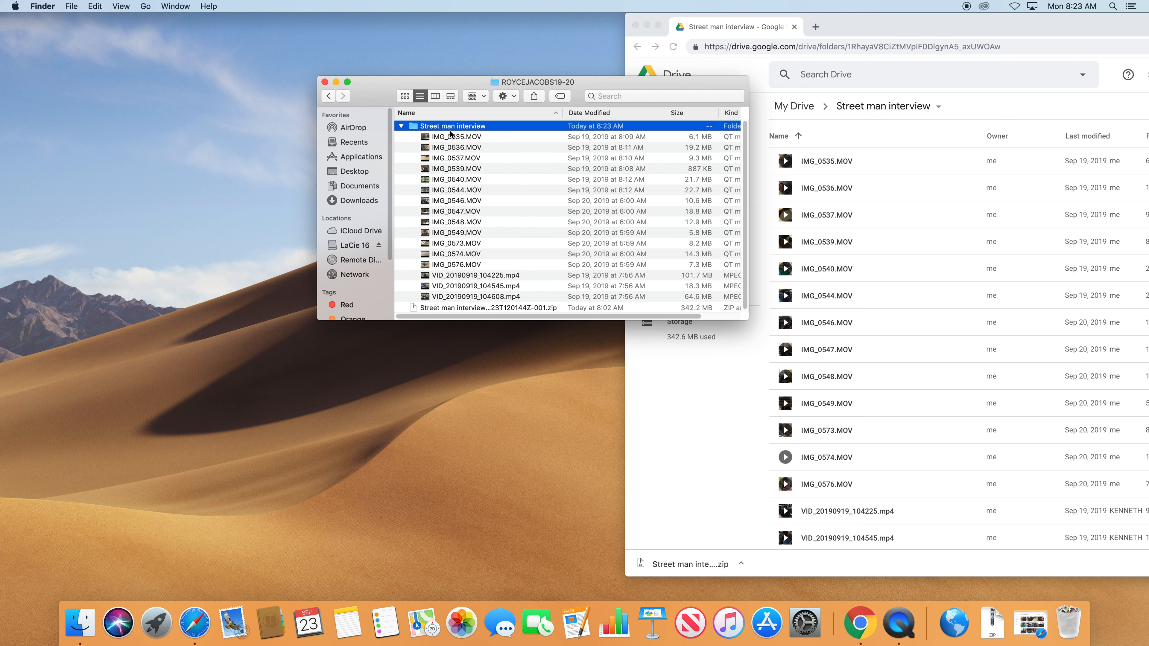
left_click_drag(378, 102, 156, 124)
left_click(232, 161)
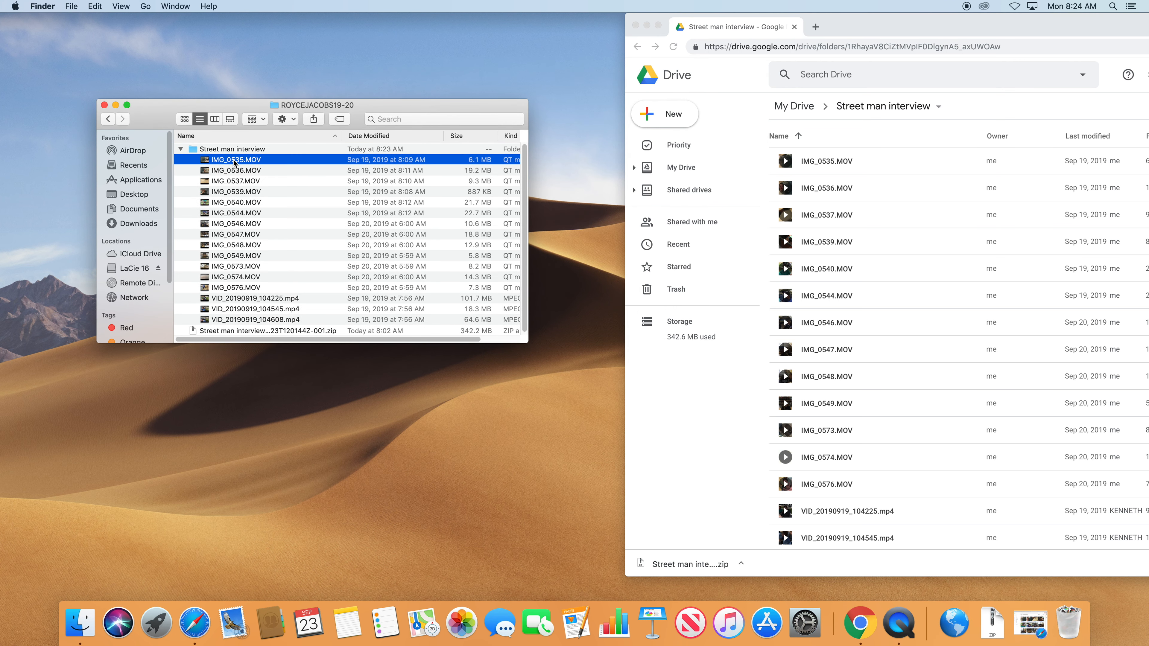
key("space")
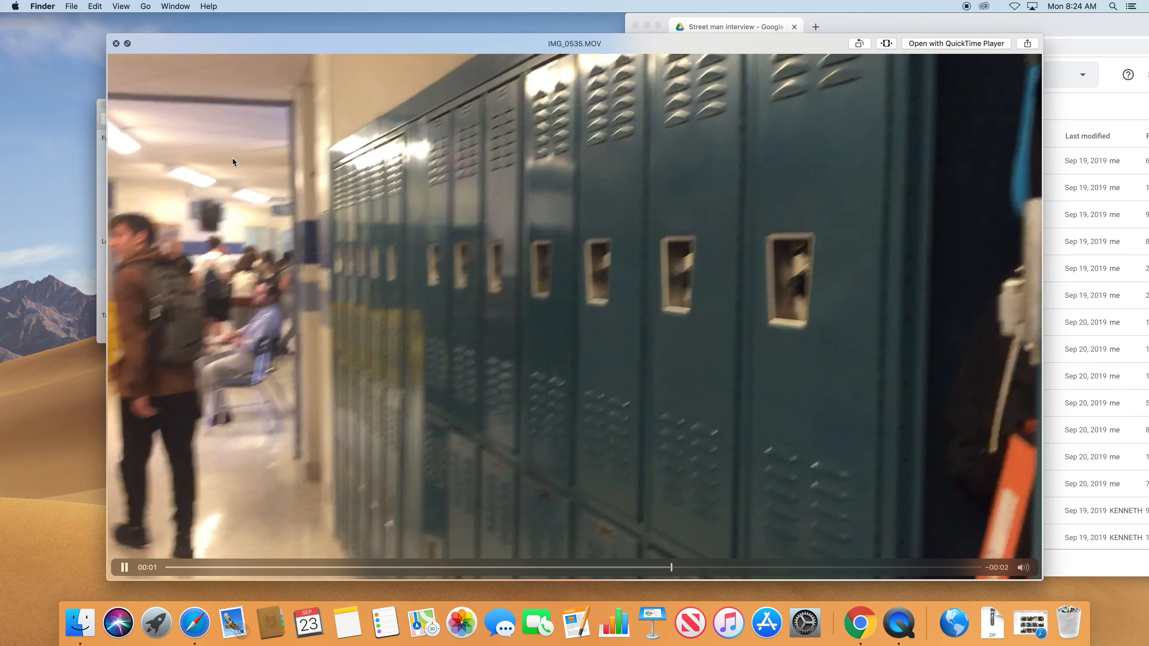
key("Up")
key("Down")
key("Down")
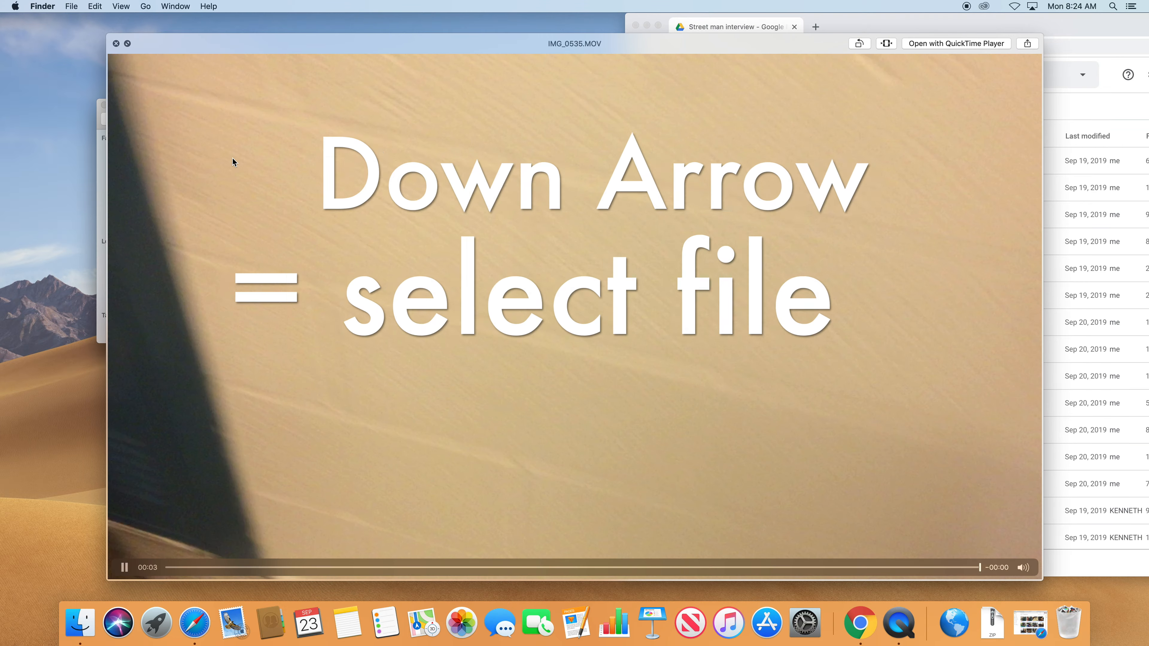
key("Down")
key("Down")
key("Down")
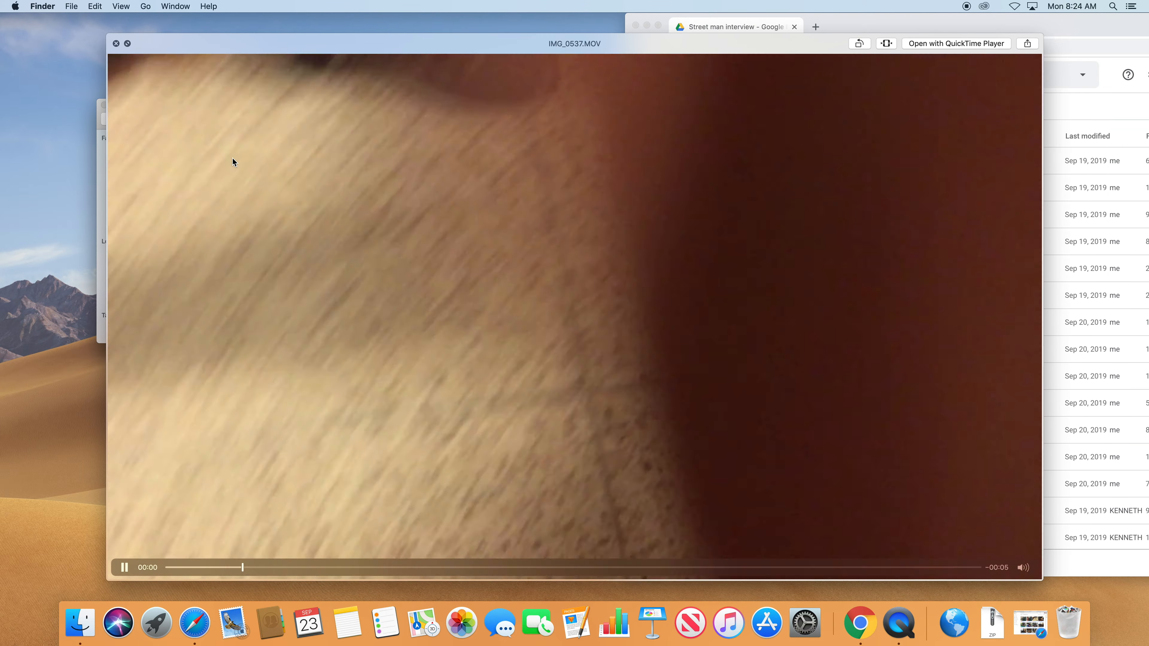
key("Down")
key("Down")
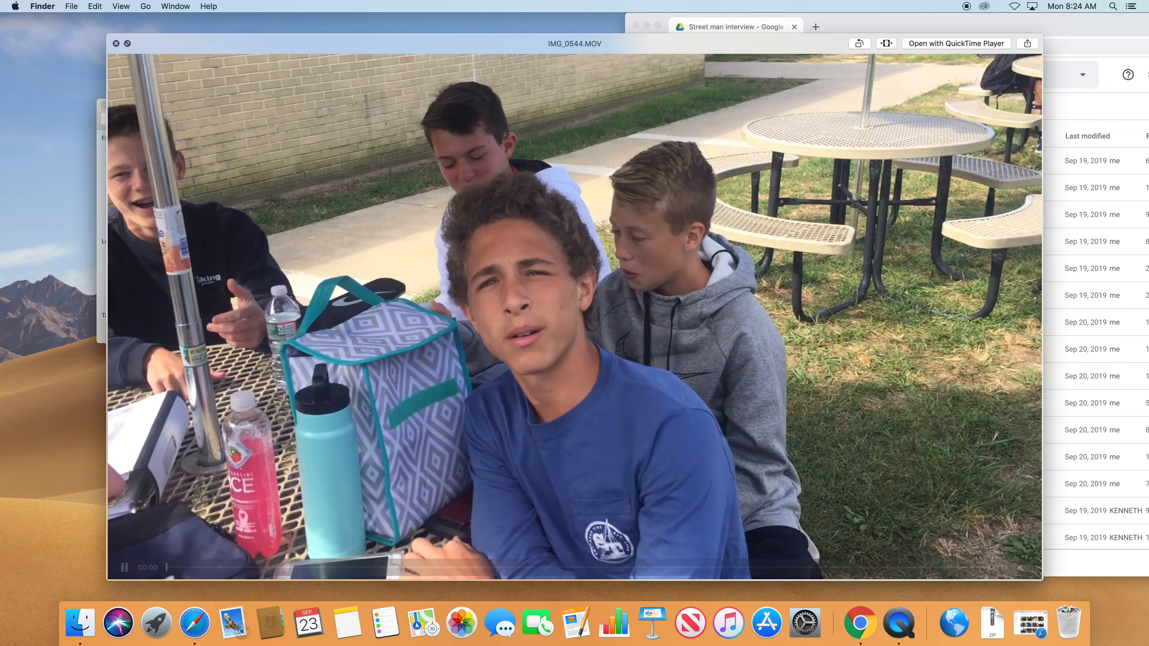
key("space")
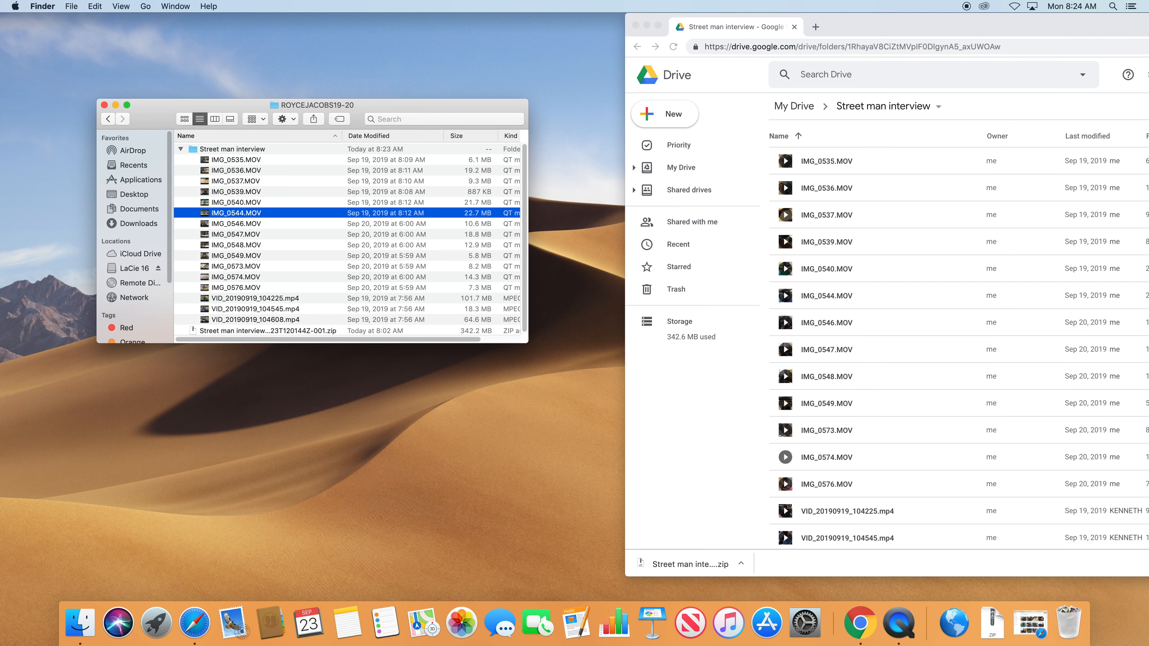
left_click(191, 149)
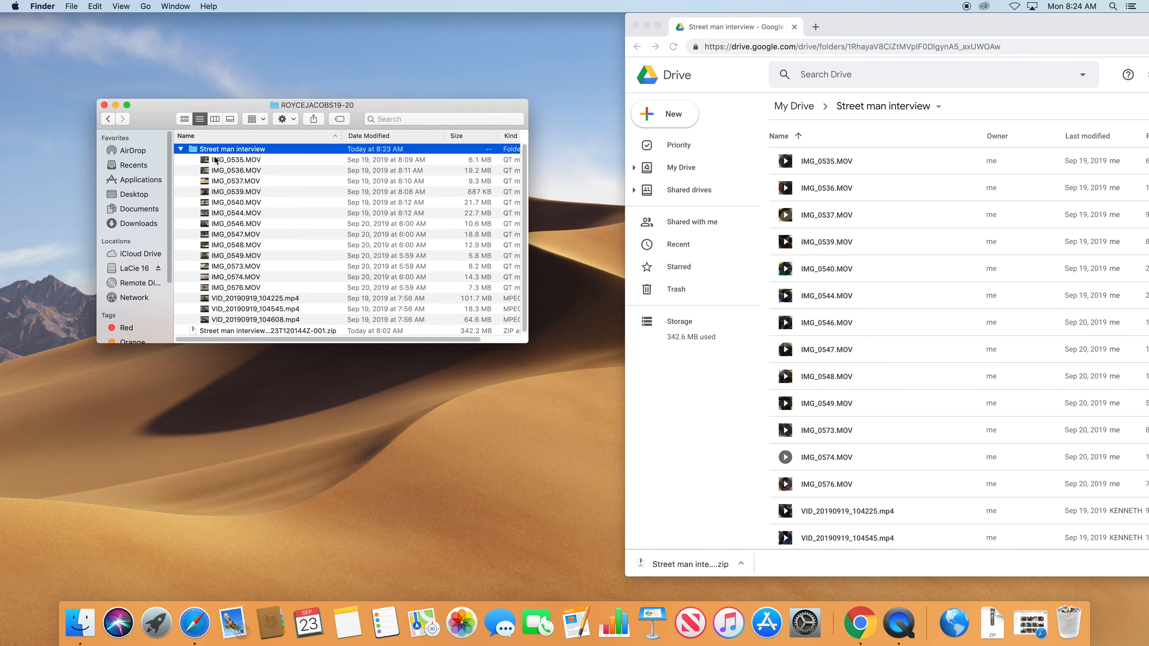
Close the Google Drive browser and show the Applications folder in Finder as a list.
left_click(636, 25)
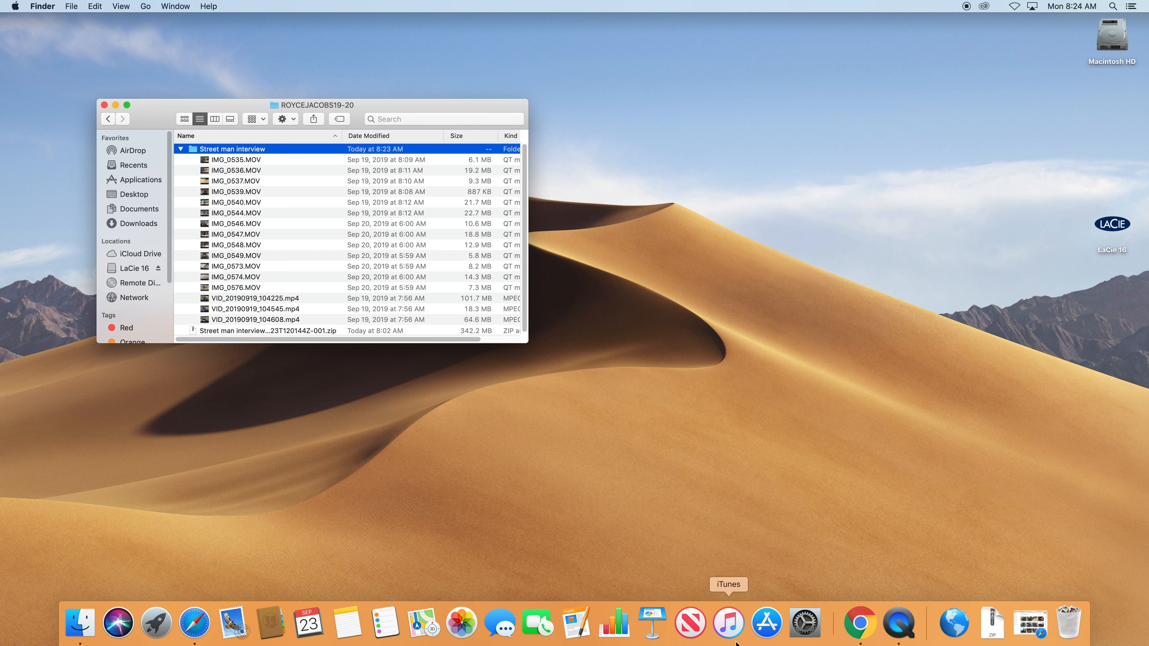
left_click(140, 182)
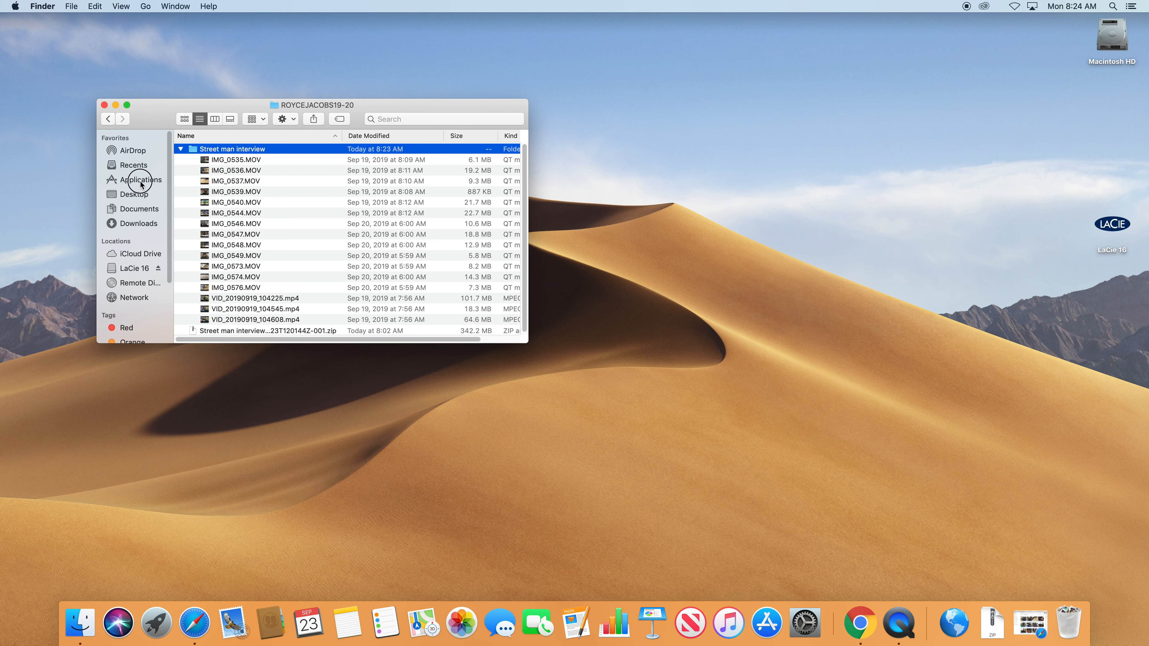
left_click(200, 120)
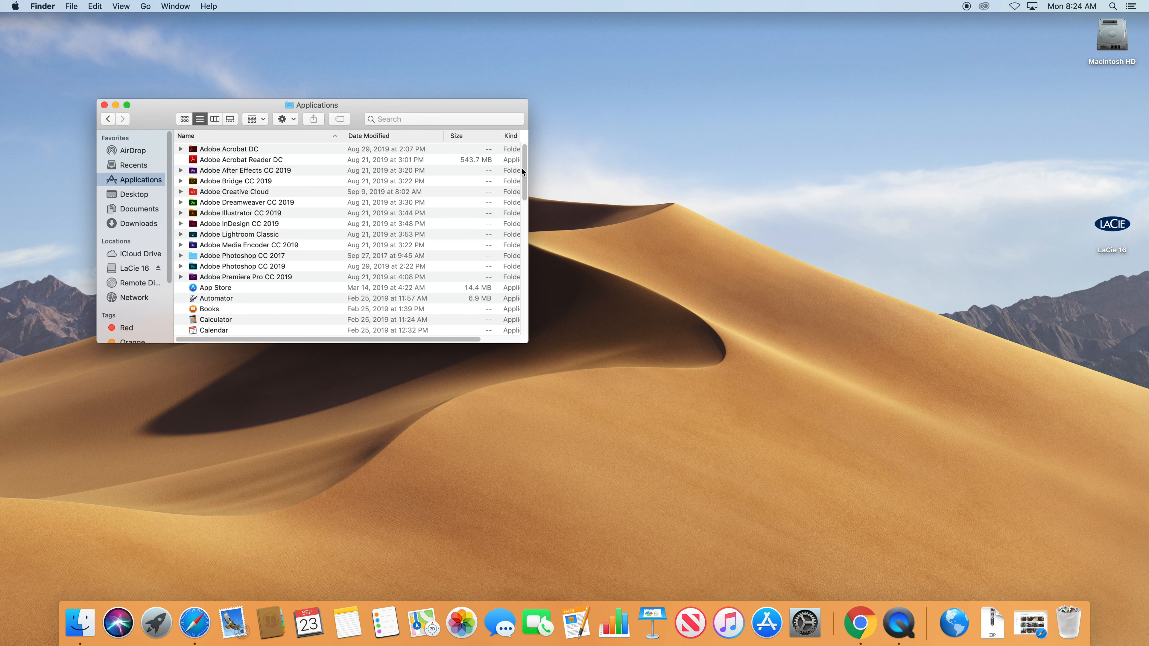
left_click_drag(524, 176, 511, 205)
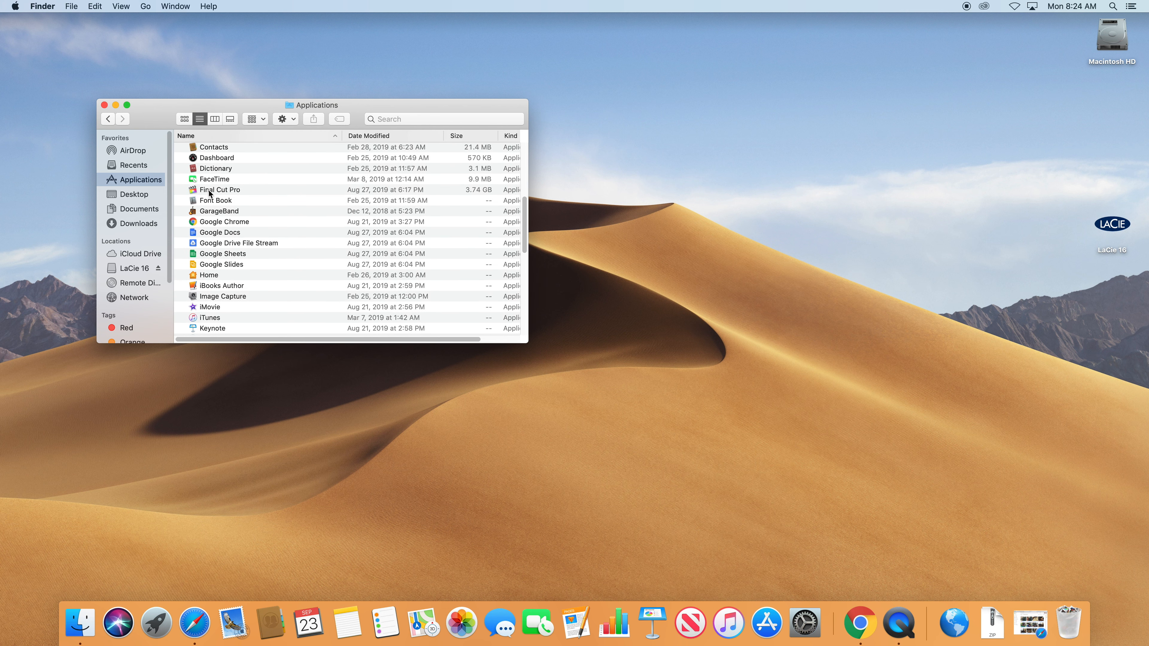
Add Final Cut Pro, Adobe After Effects CC 2019 and Adobe Photoshop CC 2019 to the Dock.
left_click(211, 191)
left_click_drag(192, 192, 443, 631)
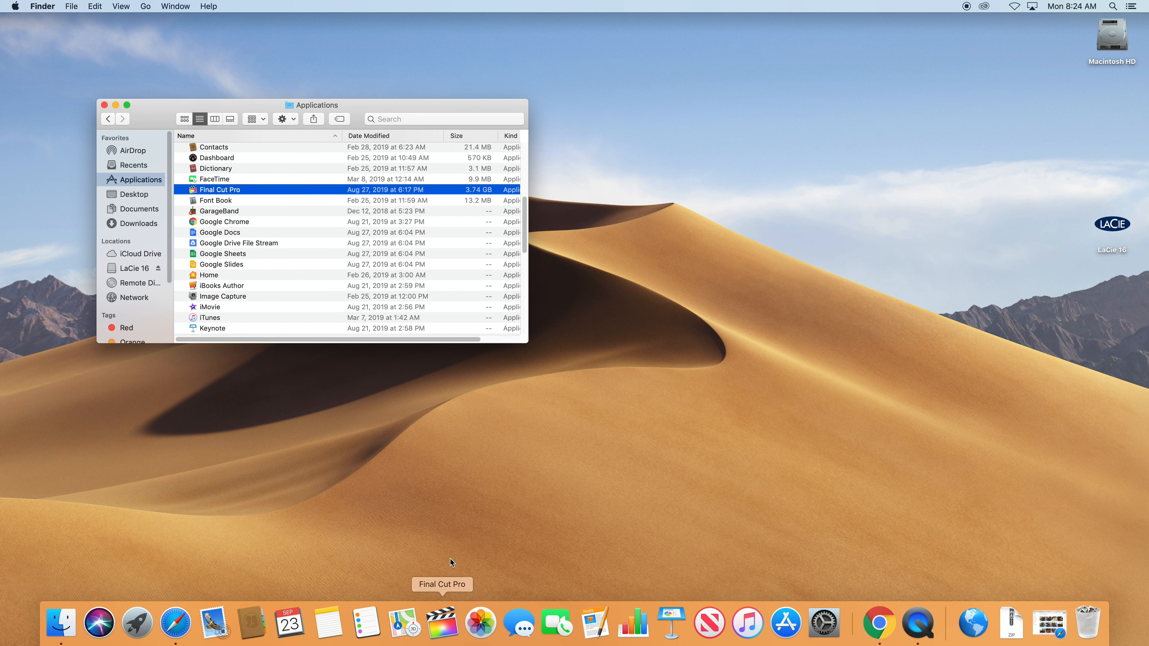
scroll(251, 321, "up", 5)
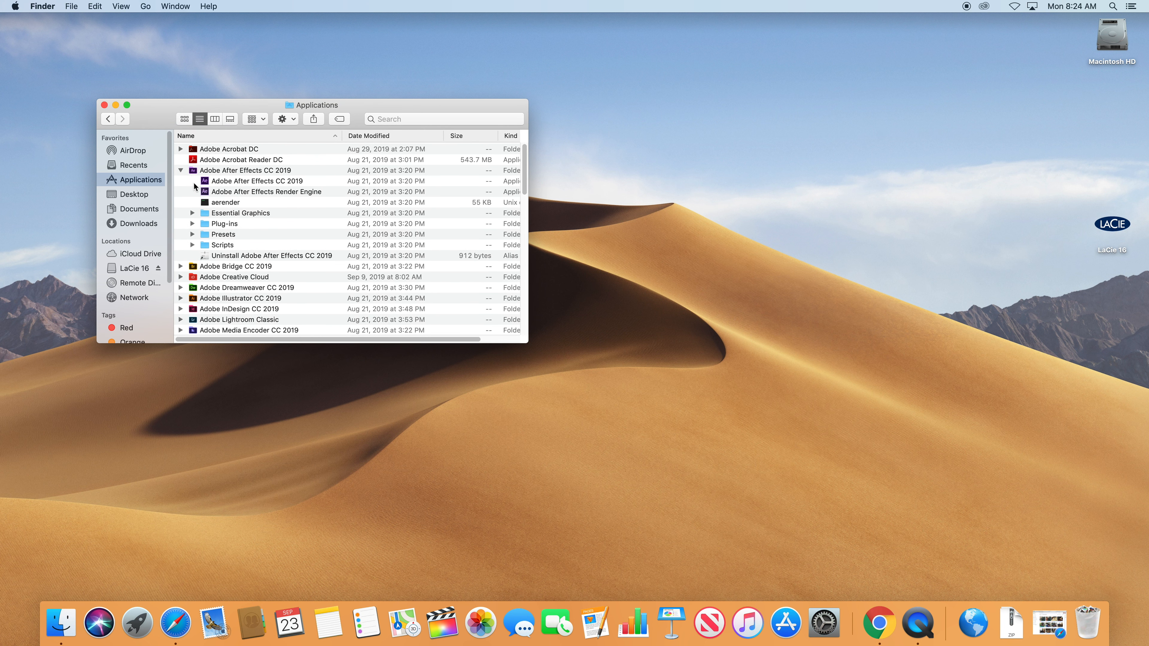
left_click_drag(227, 181, 352, 588)
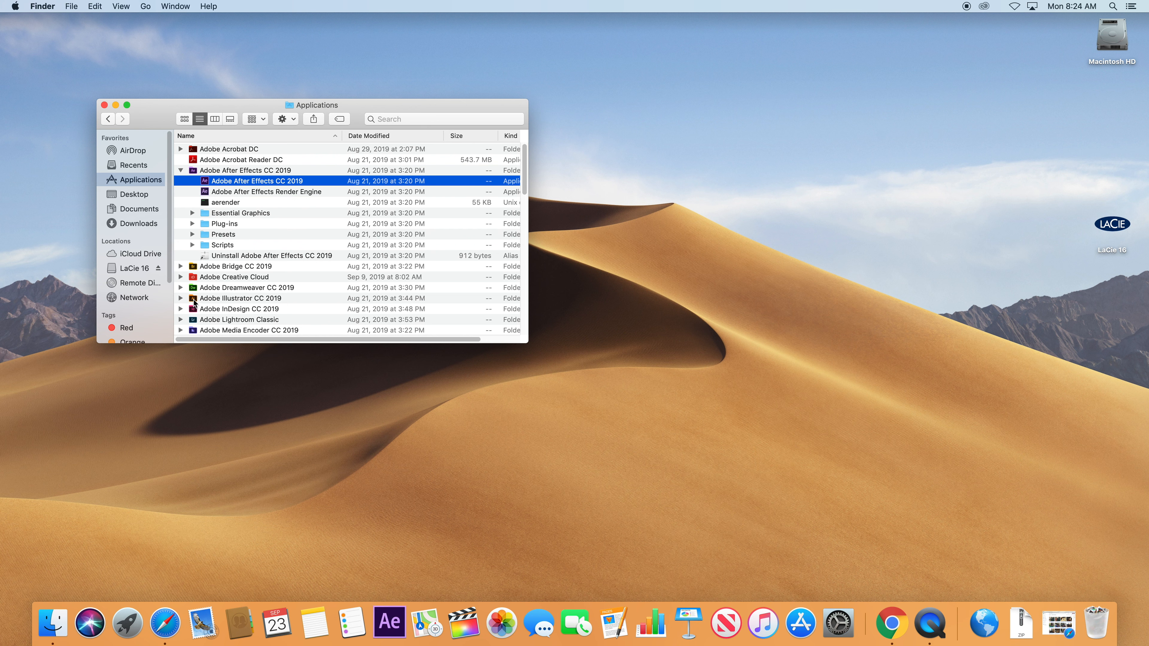
scroll(195, 302, "down", 3)
left_click(180, 297)
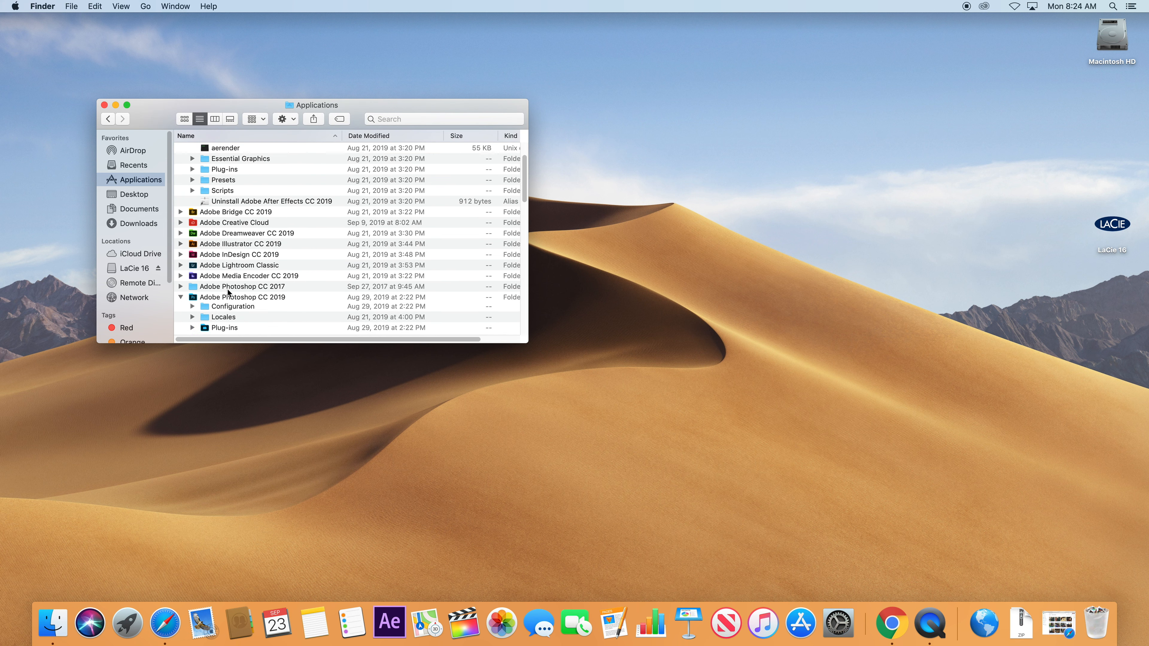
scroll(226, 290, "down", 5)
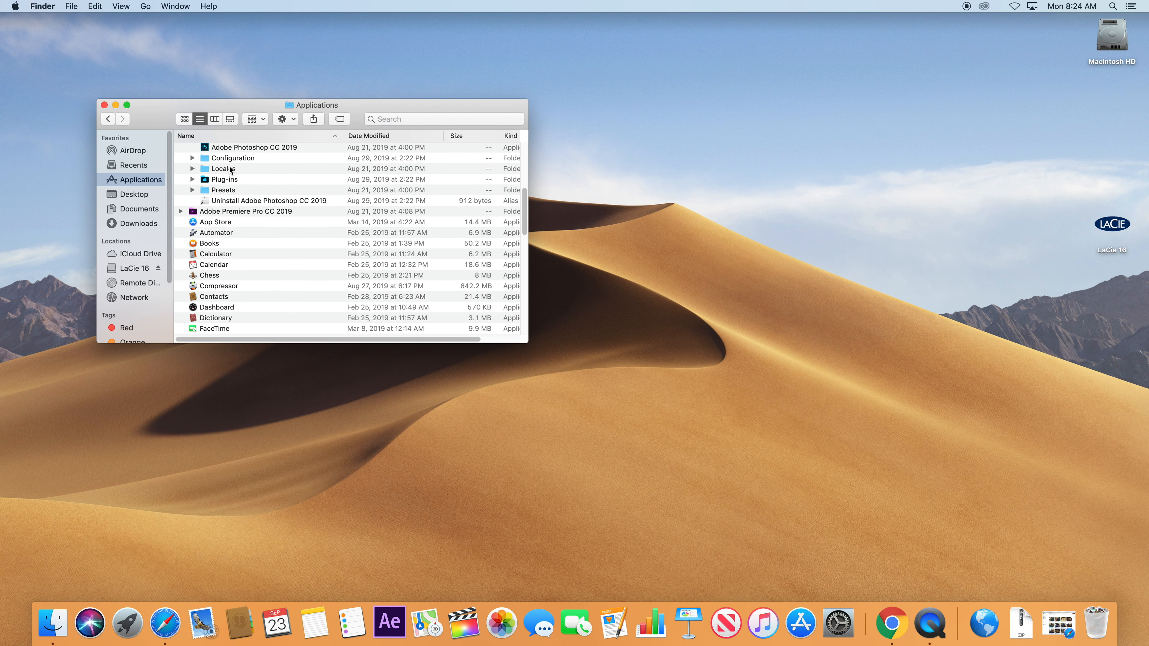
left_click_drag(245, 149, 435, 615)
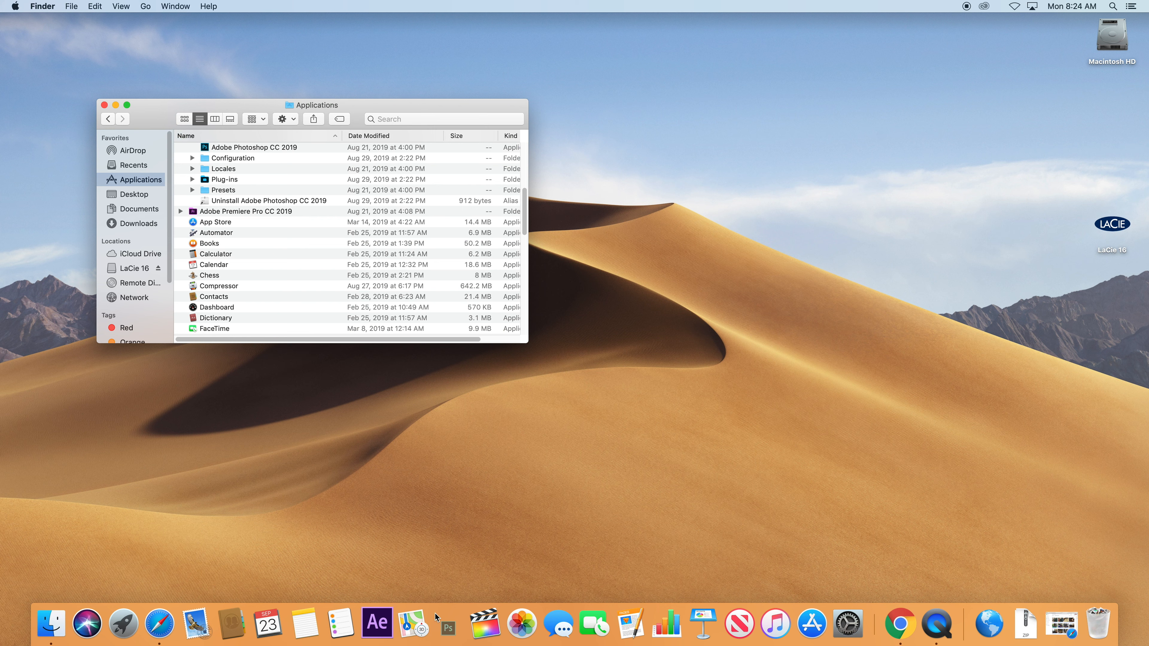
Add Adobe Premiere Pro CC 2019 and Motion to the Dock, then launch Final Cut Pro.
left_click(180, 211)
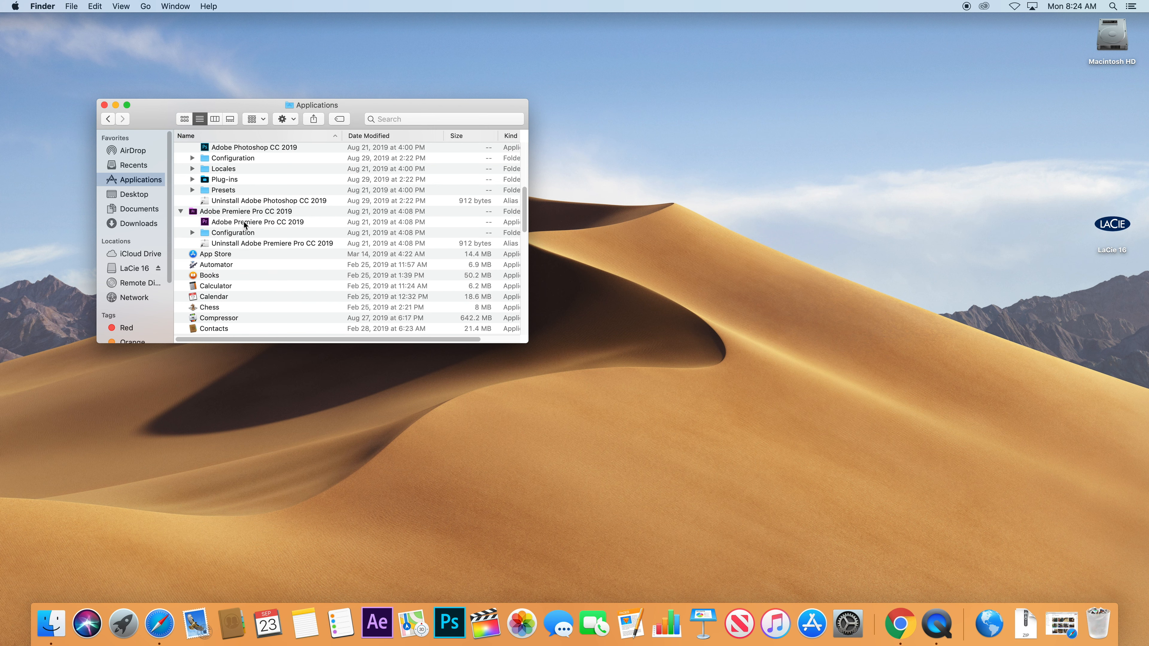
left_click_drag(246, 222, 434, 594)
scroll(260, 245, "down", 15)
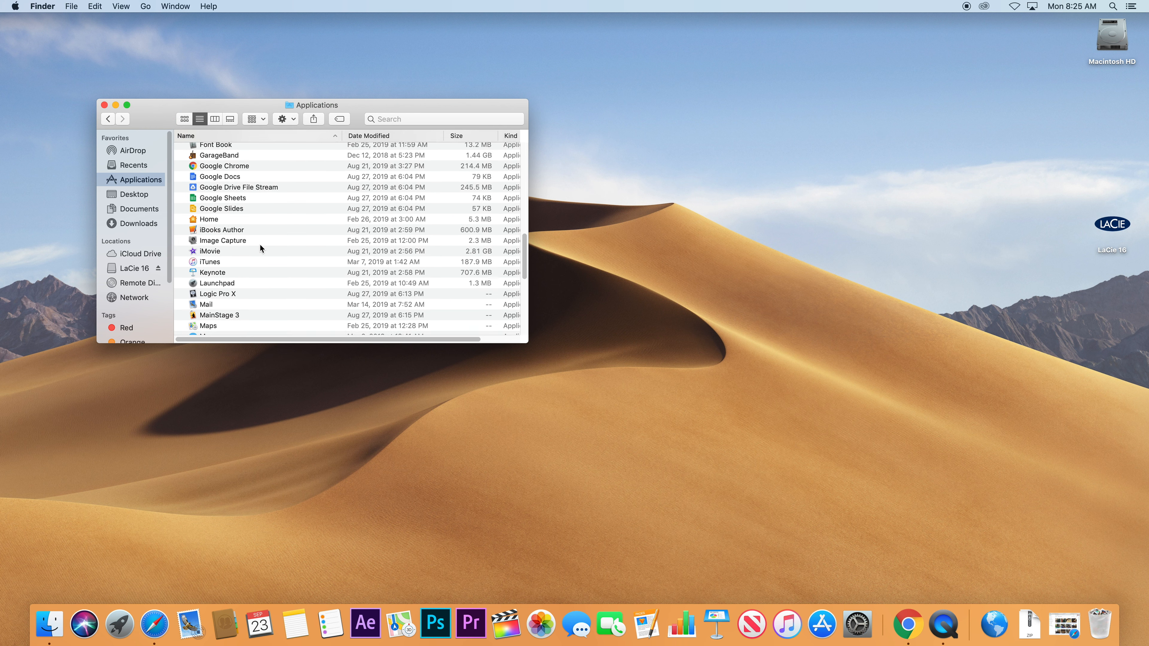
scroll(217, 253, "up", 10)
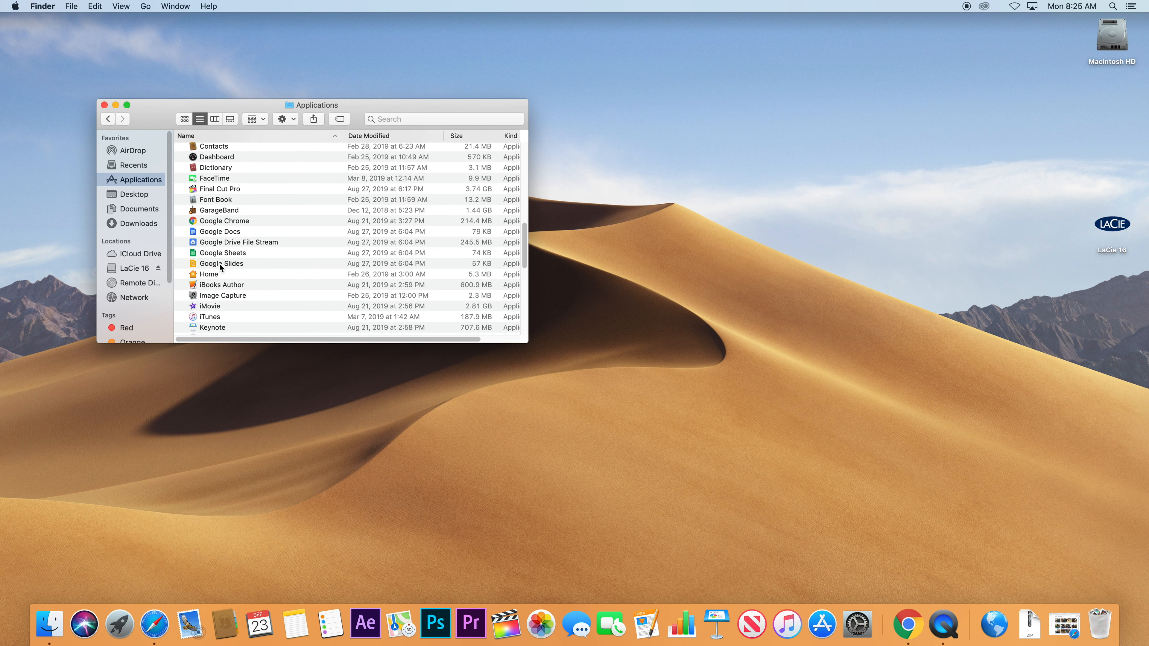
scroll(222, 266, "down", 10)
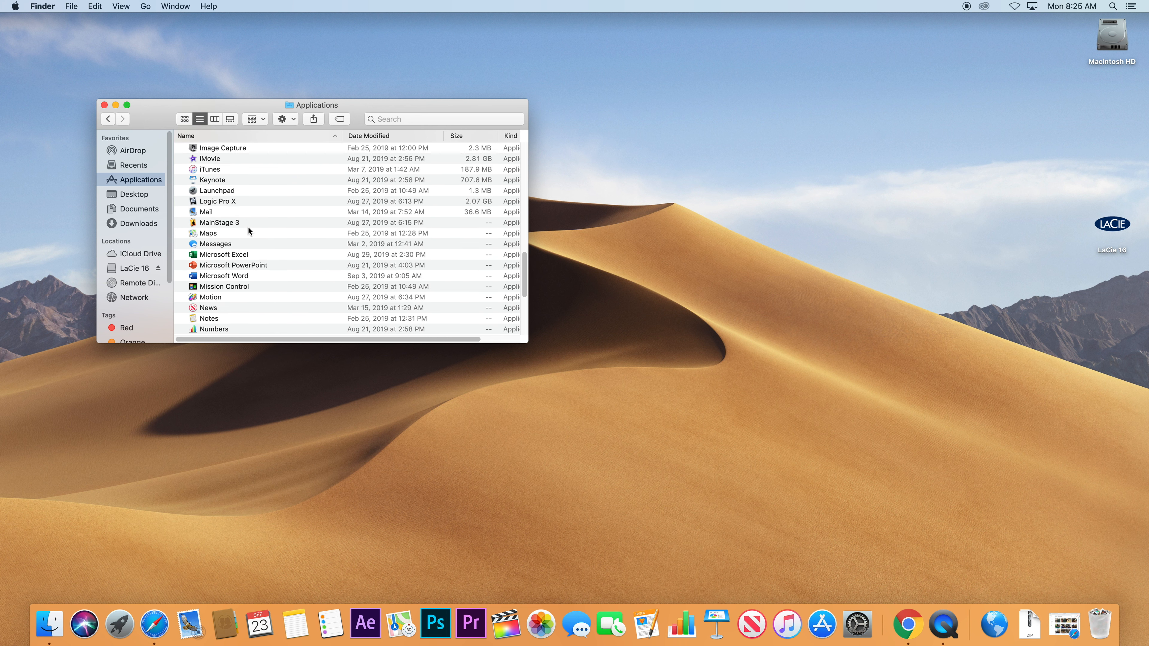
left_click_drag(210, 296, 390, 627)
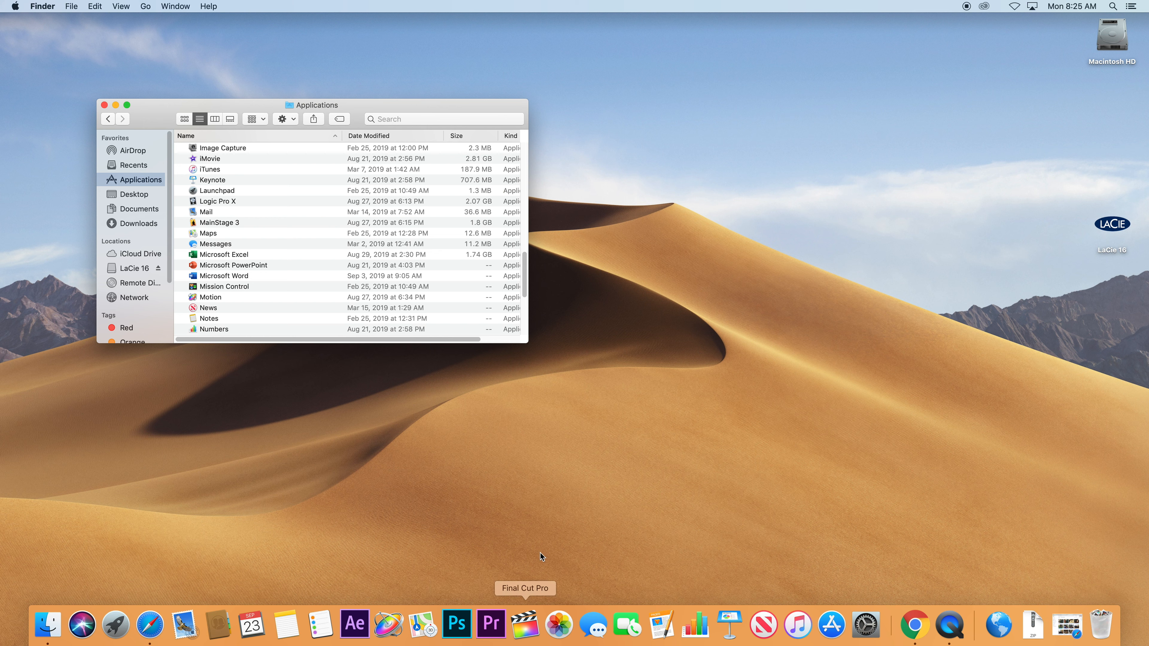
left_click(524, 625)
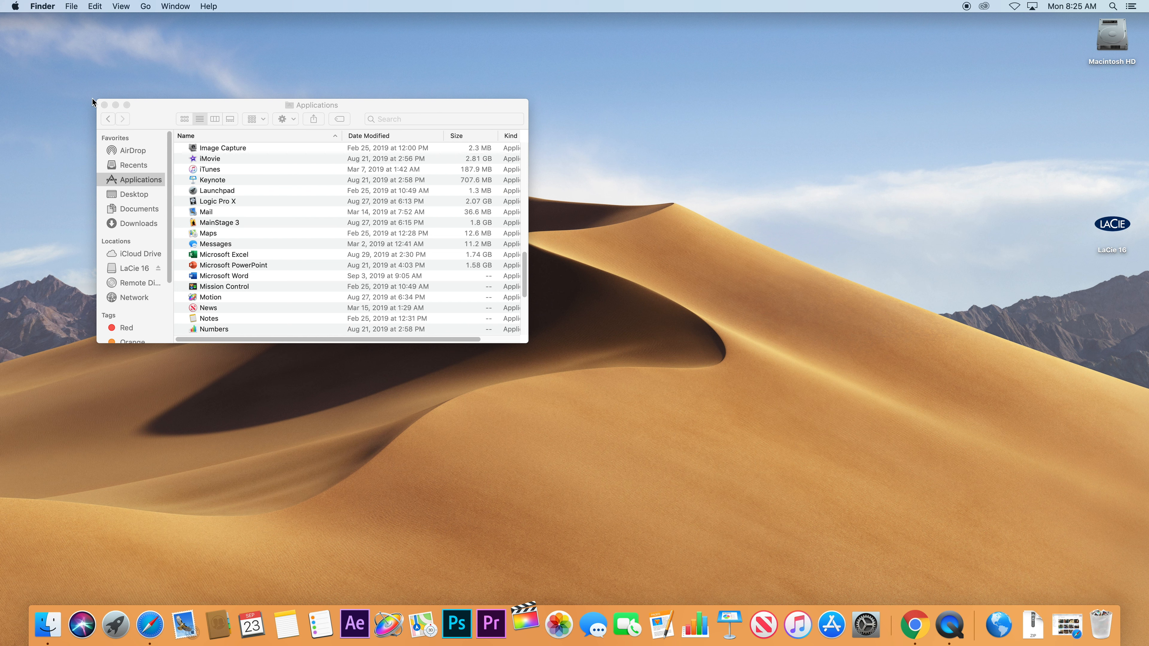
Close the Applications window, decline Final Cut Pro's photo access, and dismiss the What's New overview.
left_click(104, 104)
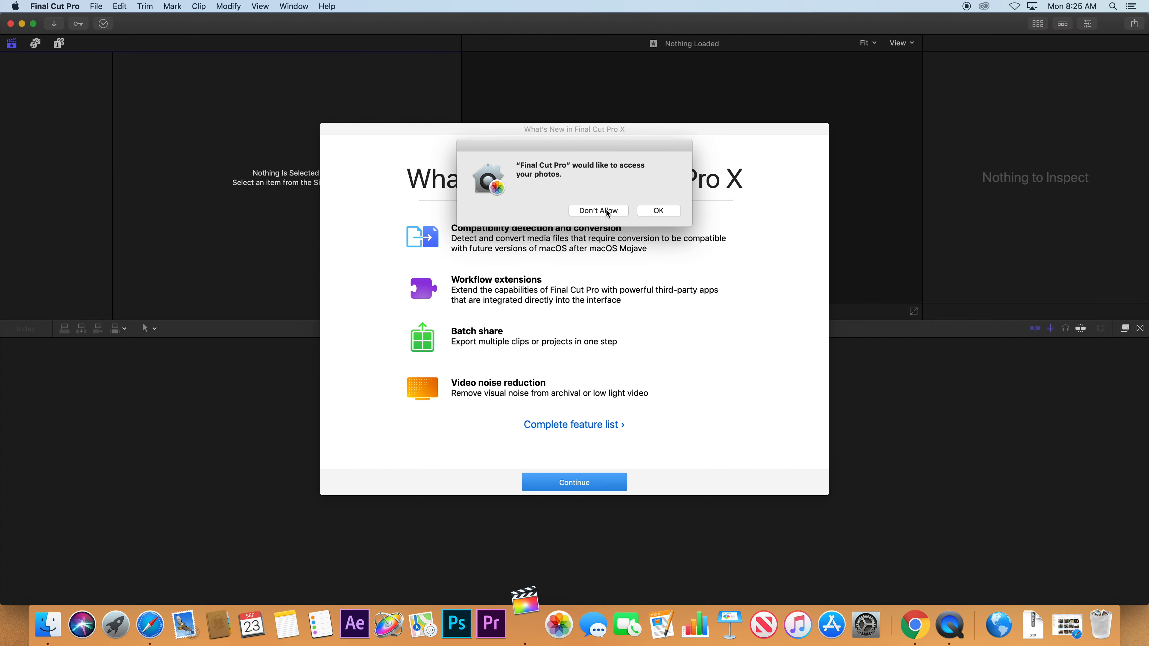
left_click(648, 212)
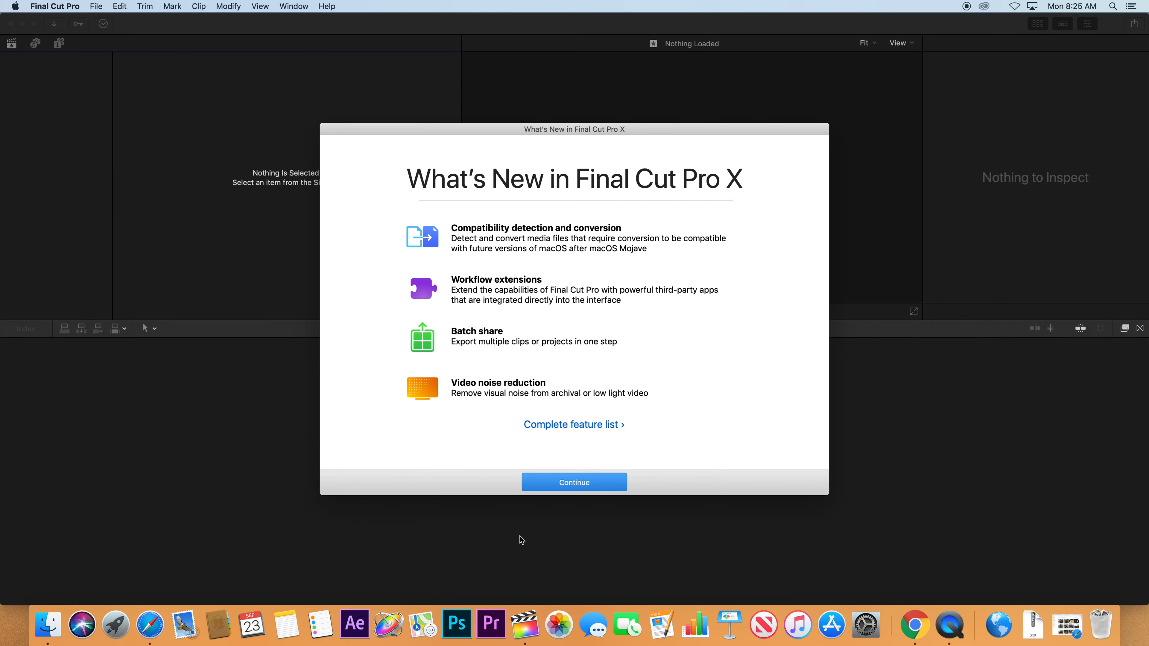
left_click(585, 488)
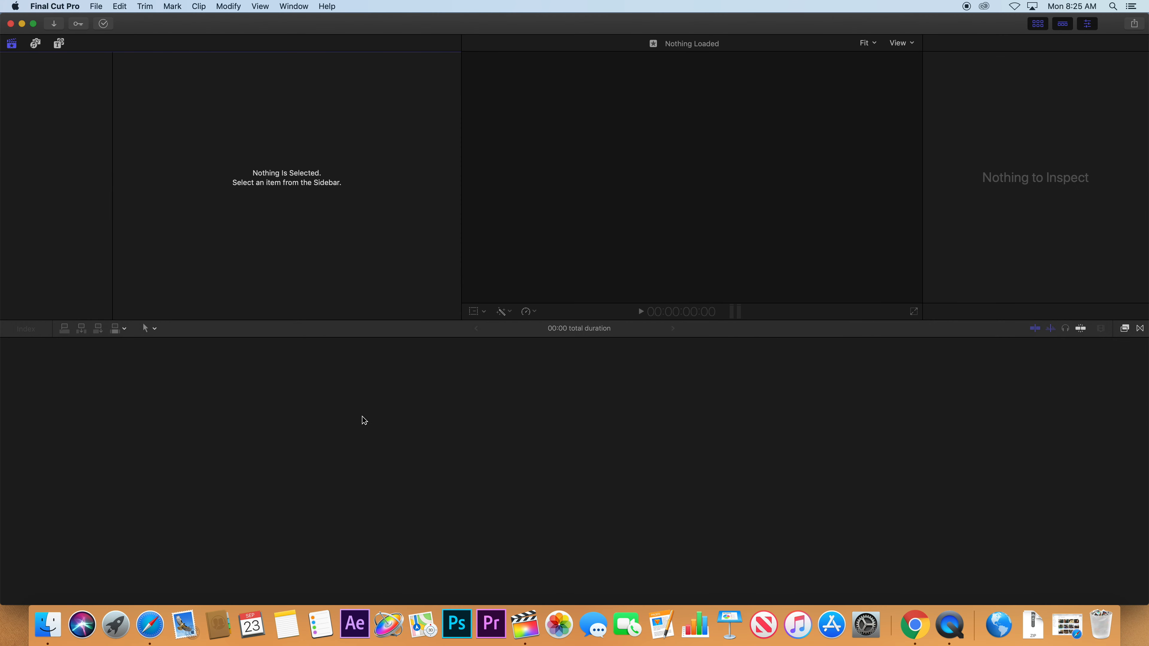
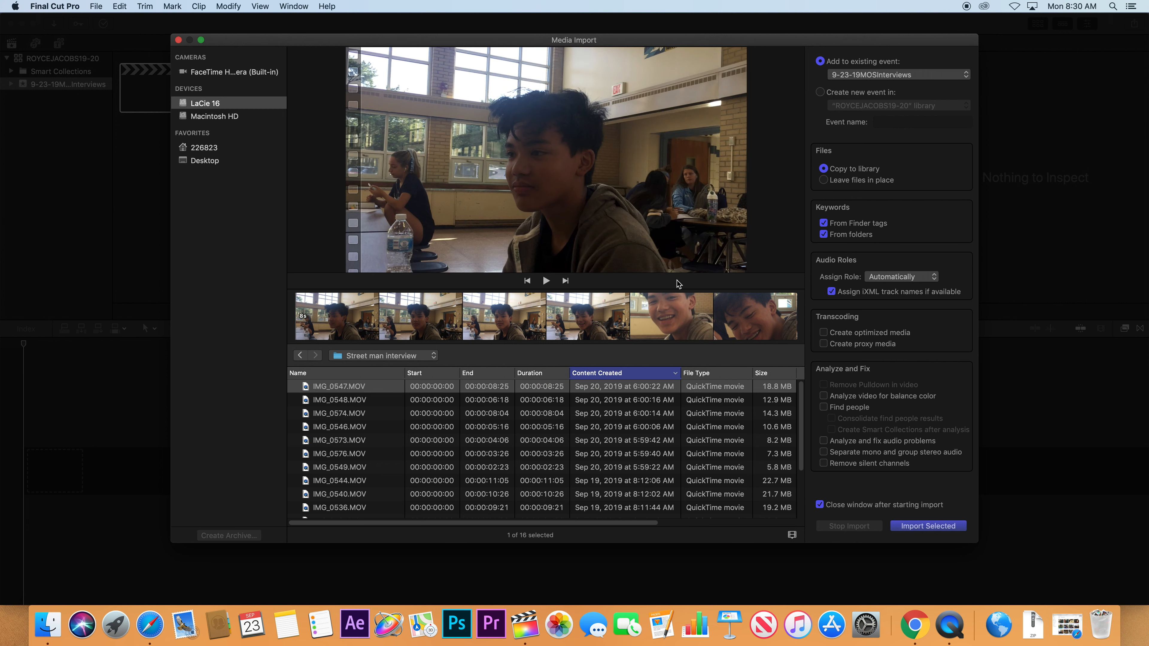
Import IMG_0547 into the 9-23-19MOSInterviews event with Leave files in place selected.
left_click(824, 181)
left_click(928, 524)
Check Background Tasks, inspect IMG_0547's audio and info details, then reopen Media Import.
left_click(104, 25)
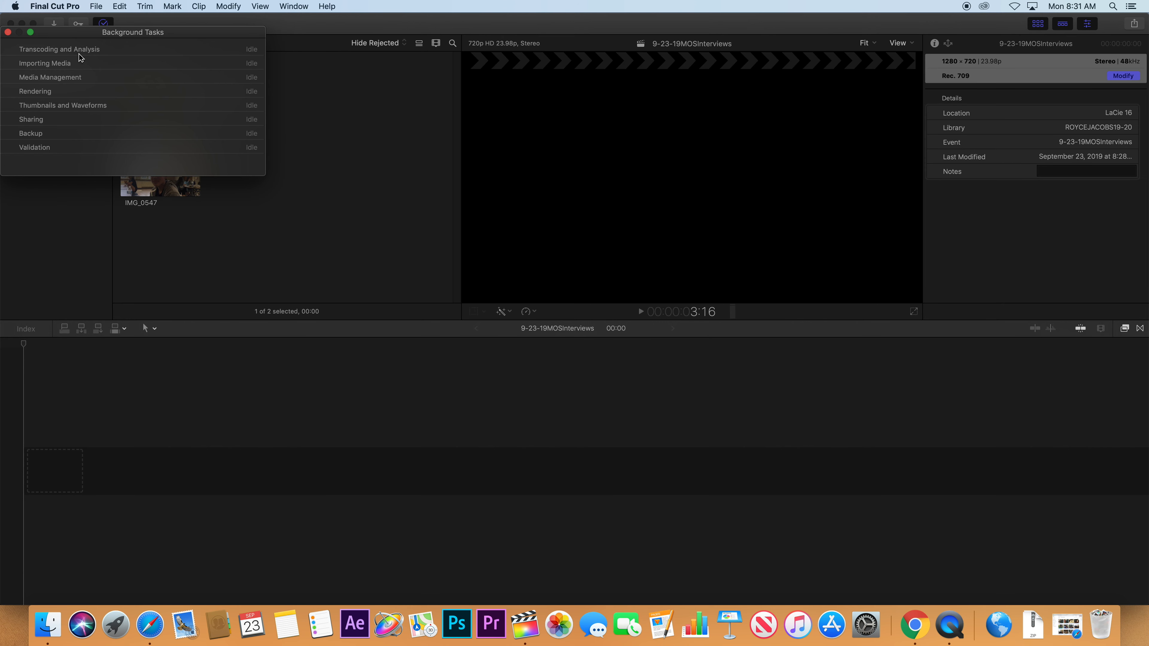
left_click(8, 32)
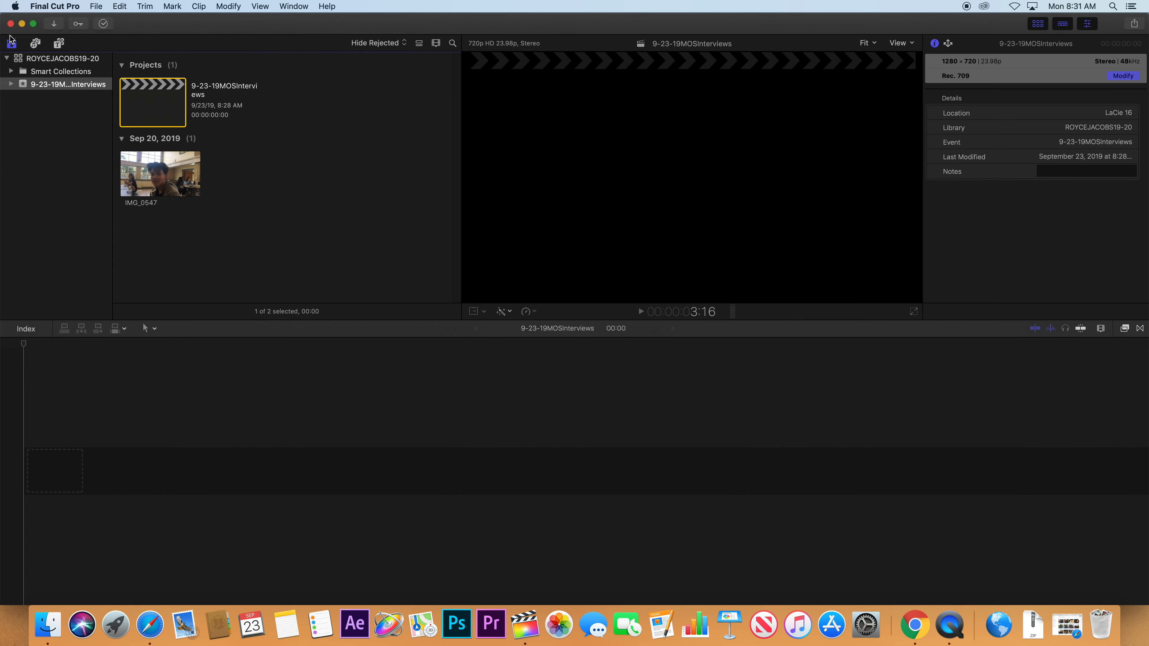
left_click(153, 168)
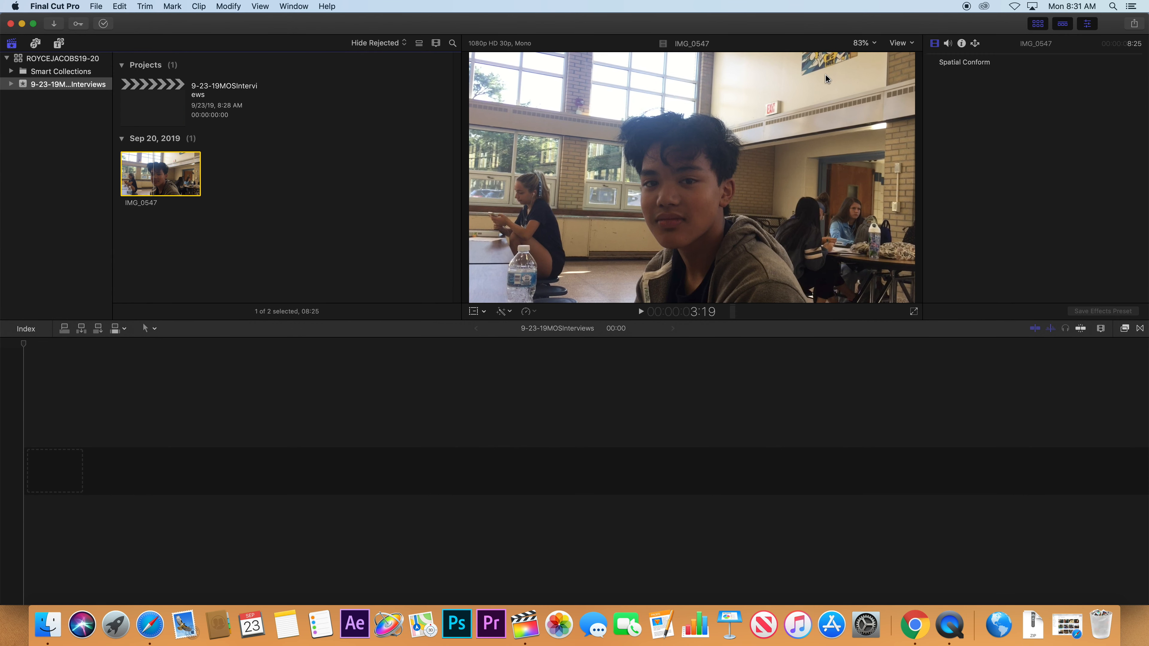
left_click(948, 43)
left_click(961, 43)
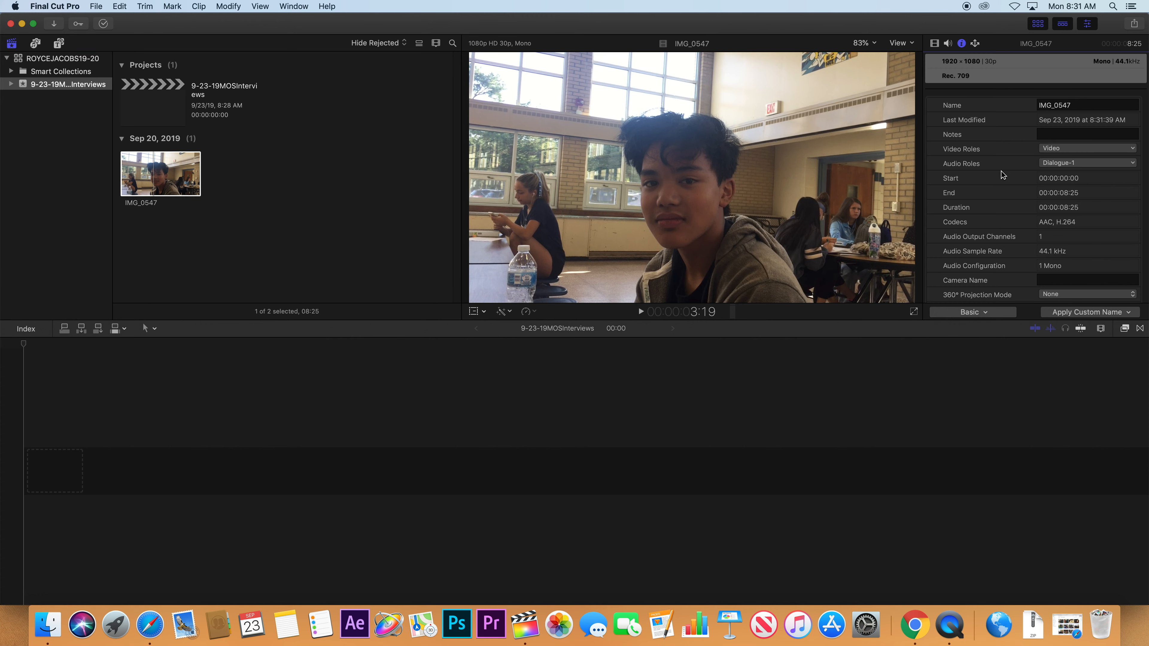
scroll(1003, 177, "down", 1)
scroll(1078, 221, "down", 5)
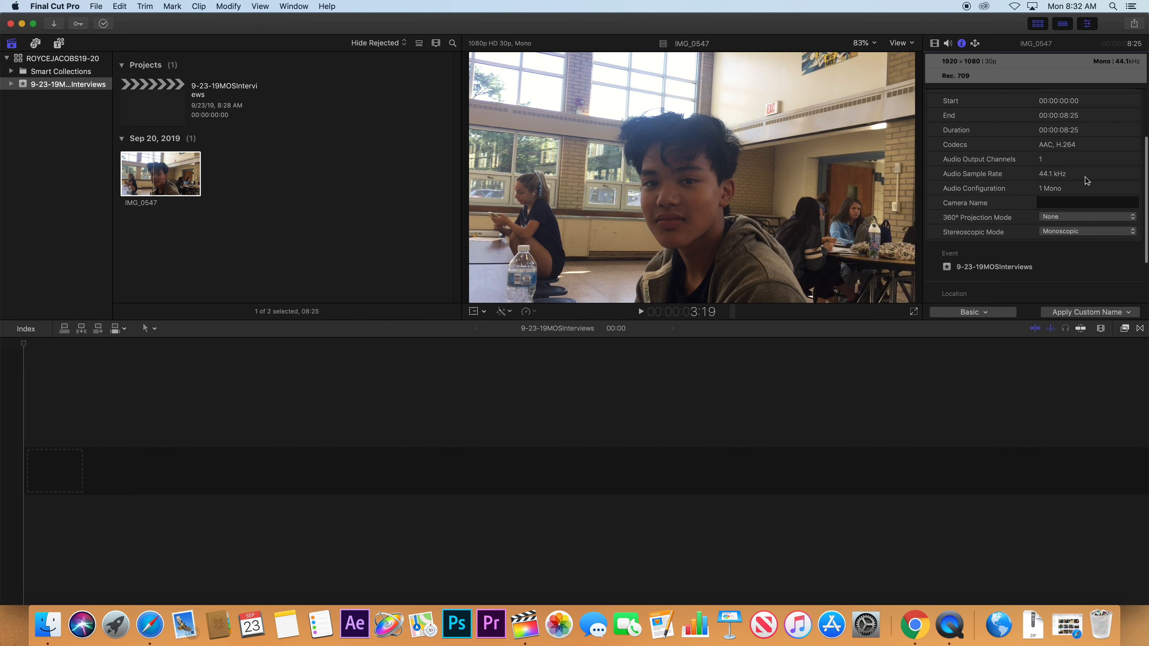
scroll(1087, 181, "up", 5)
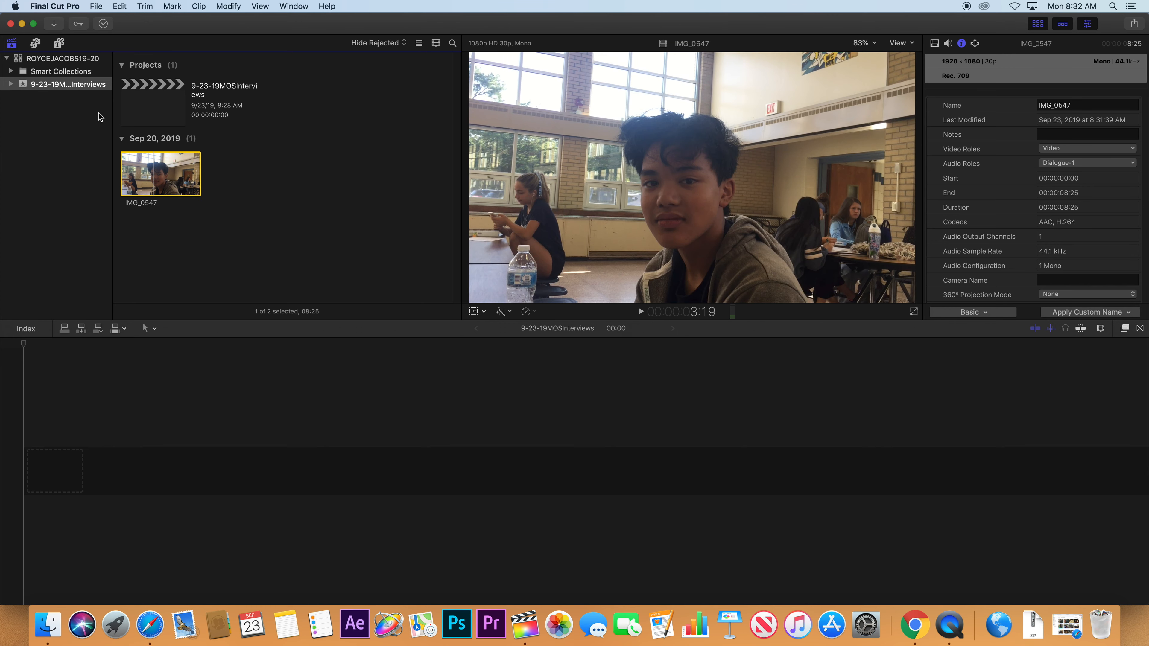
key("super+i")
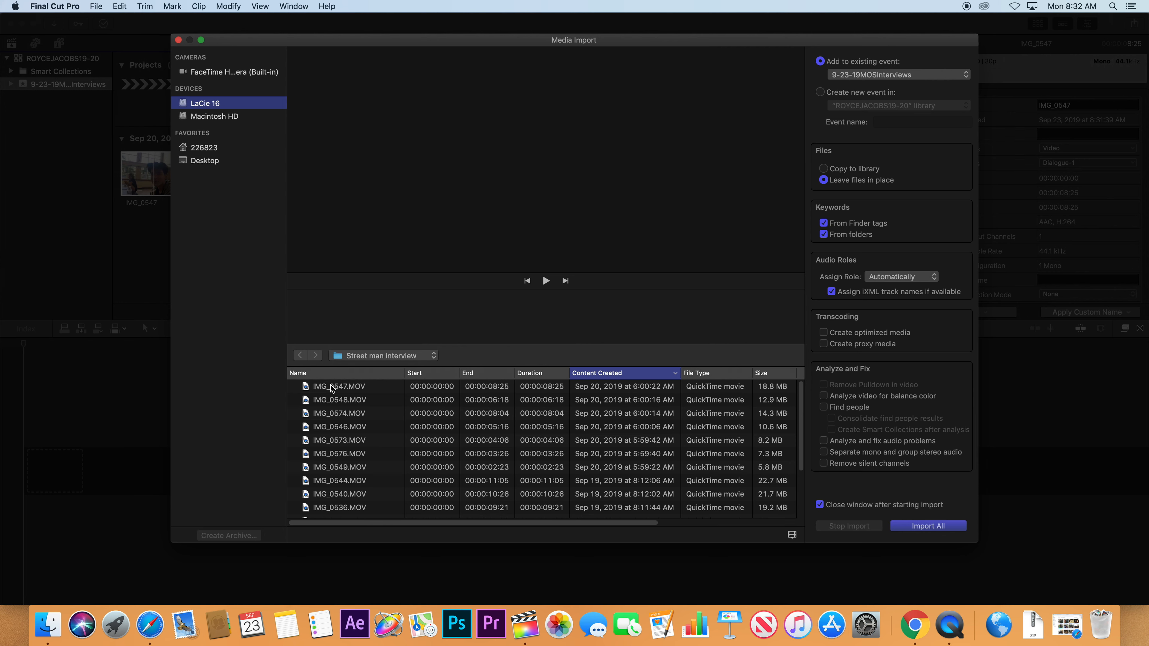
Practise Shift- and Command-click selection on the Street man clips, adding and removing individual clips.
left_click(355, 401)
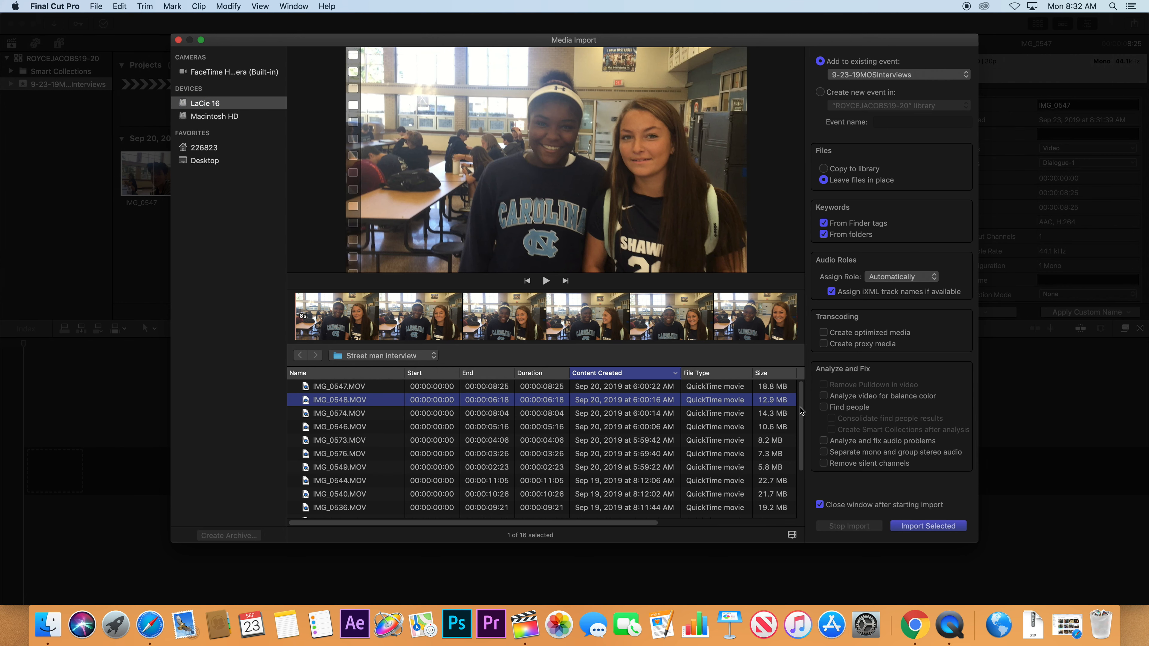
left_click_drag(800, 408, 782, 383)
left_click(342, 441, "shift")
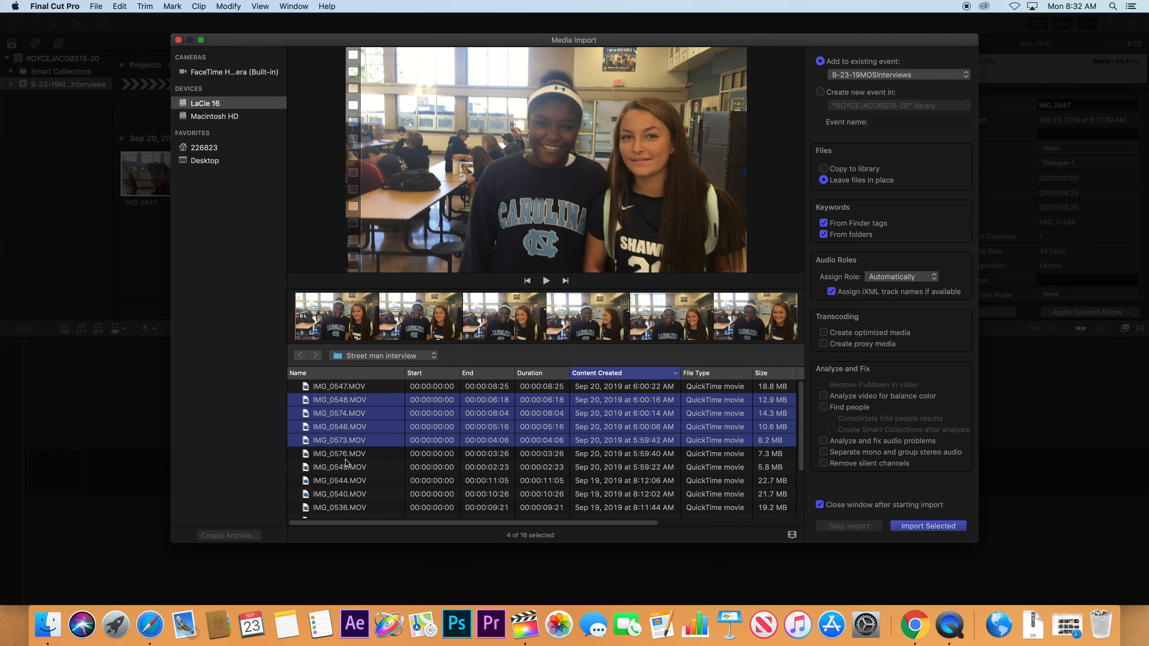
left_click(346, 466, "super")
left_click(356, 493, "super")
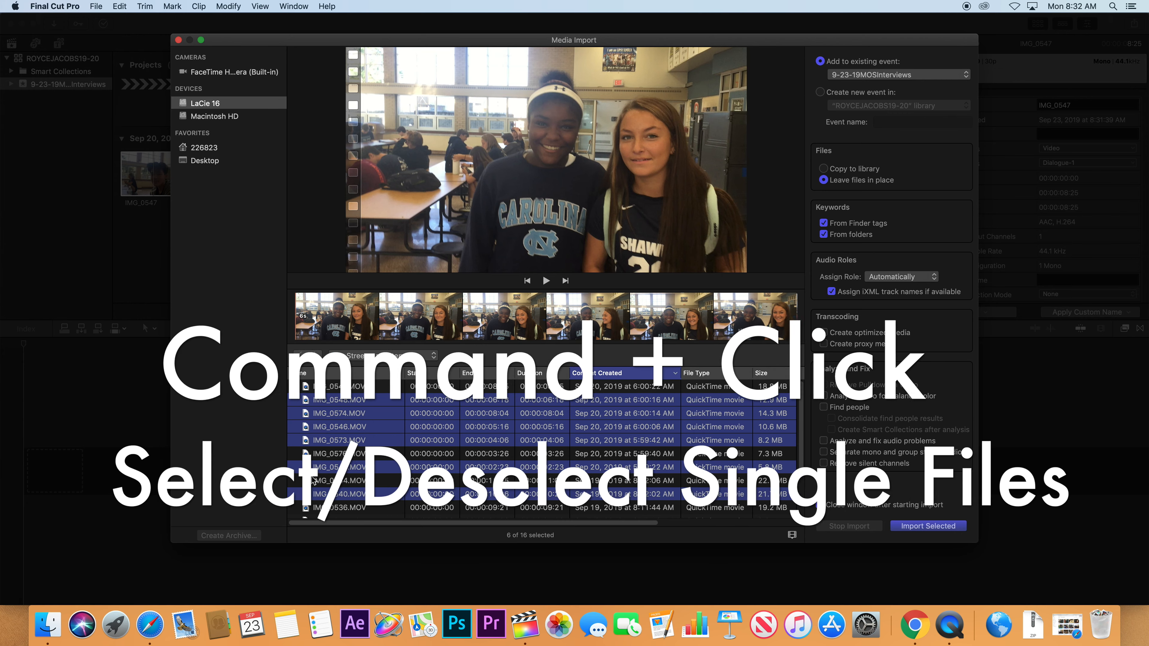
left_click(342, 427, "super")
left_click(342, 413, "super")
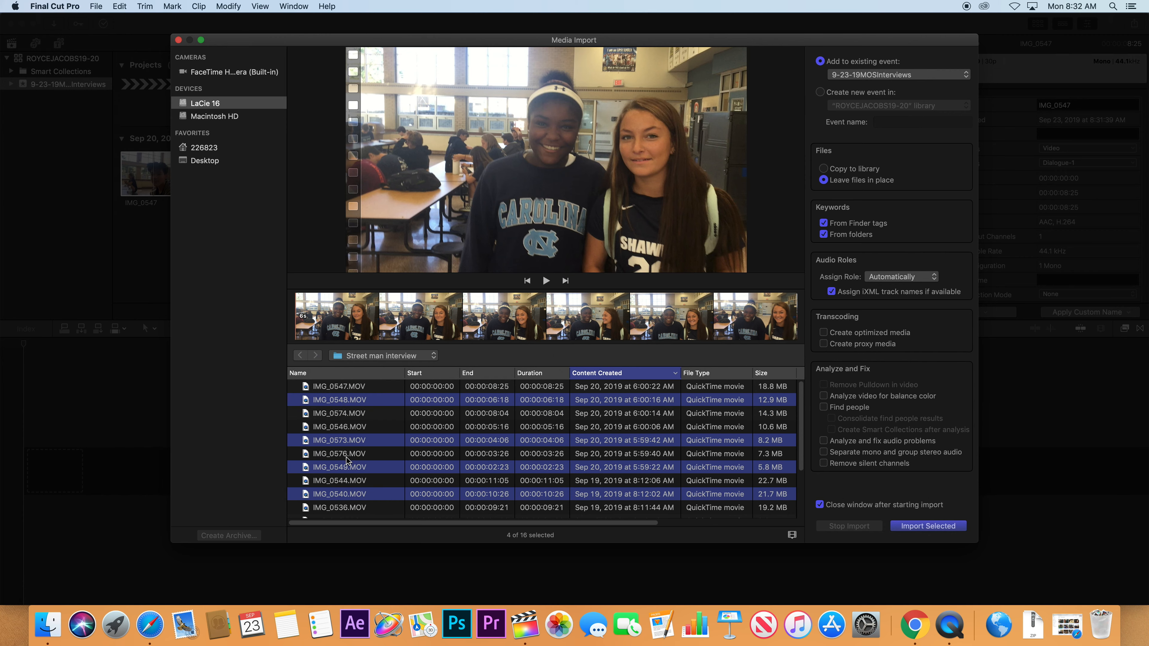
Select all clips except the already imported IMG_0547 and import them into the event.
key("super+a")
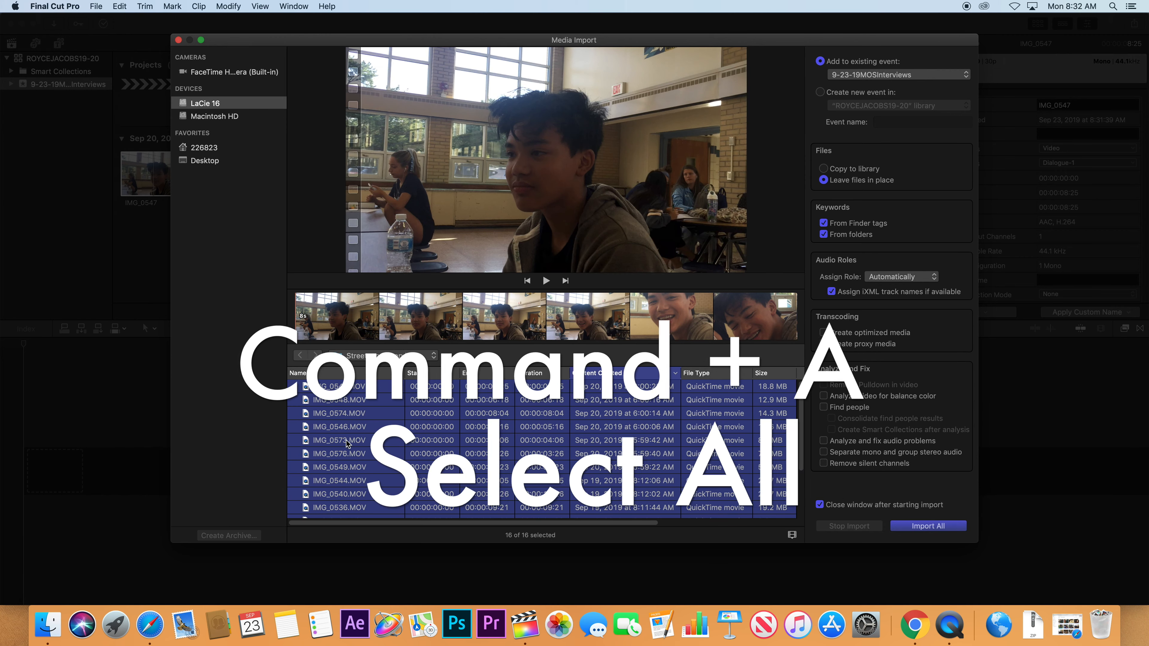
left_click(355, 388)
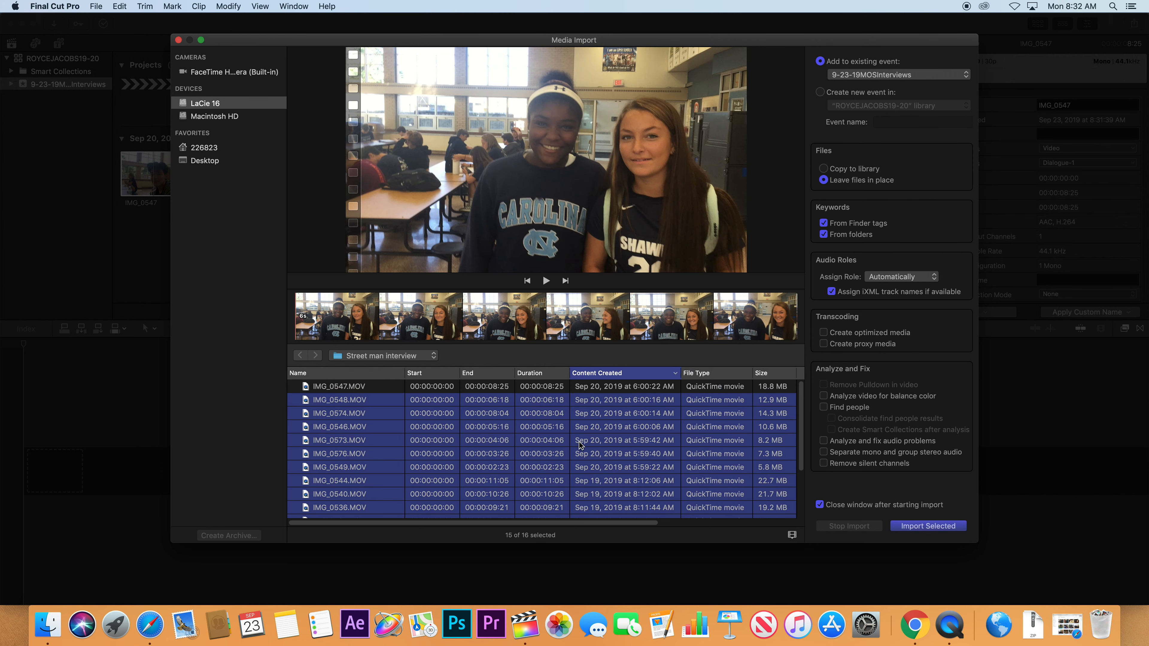
scroll(714, 458, "down", 3)
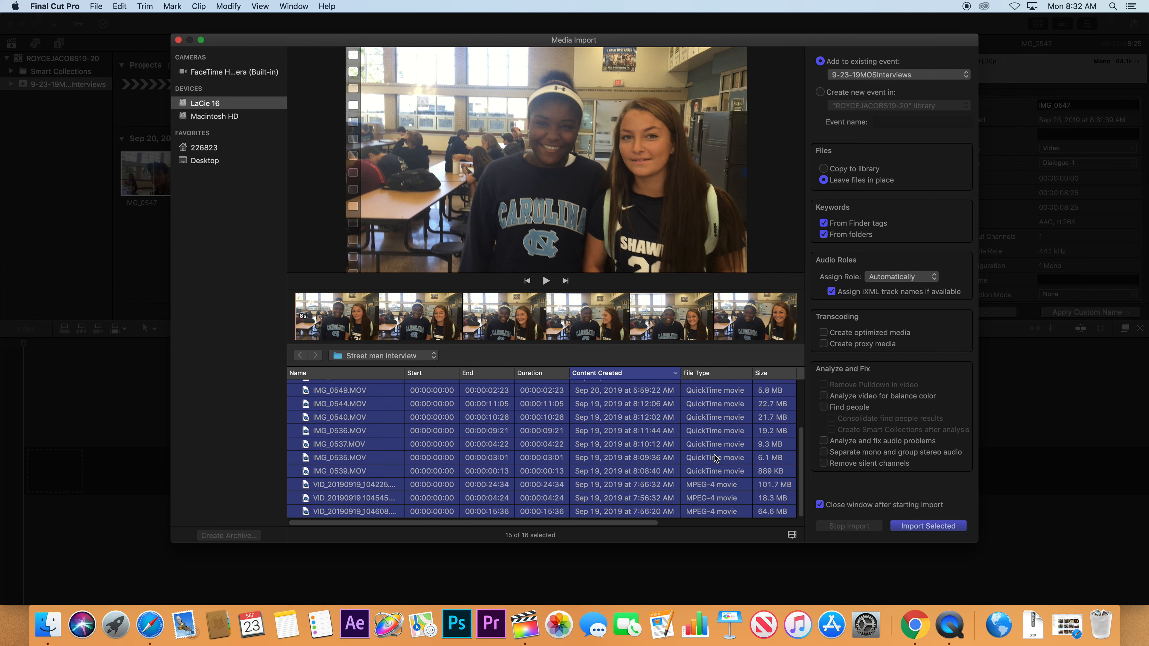
left_click(944, 526)
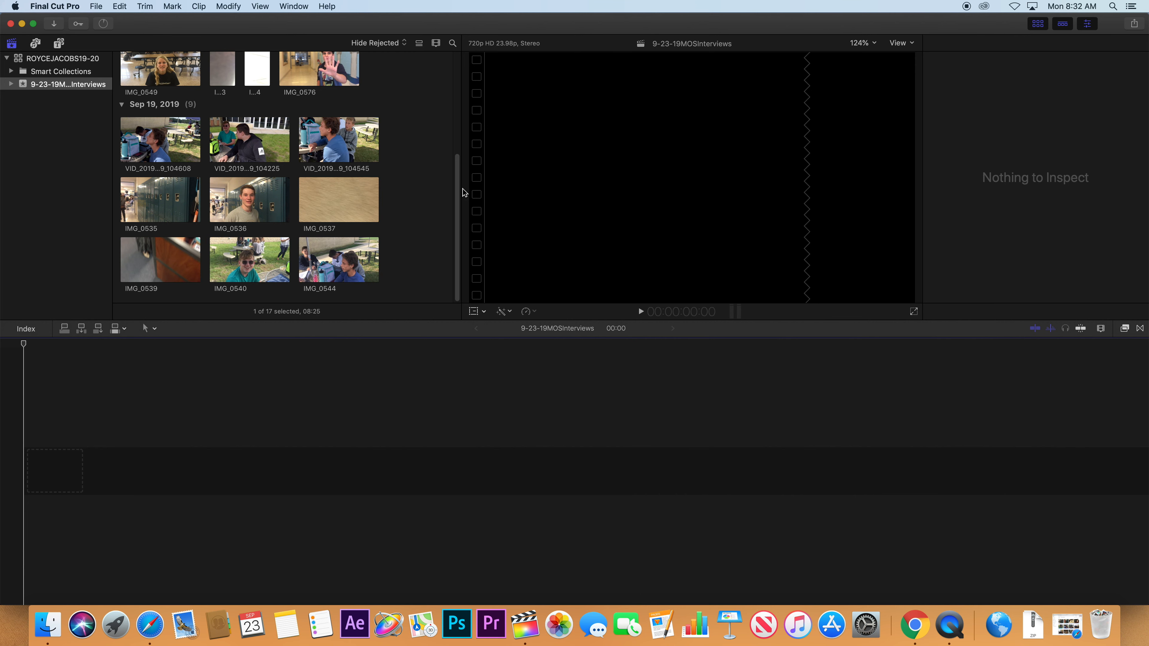
Create a new project named 9-23-19Bloopers, then open 9-23-19MOSInterviews in the timeline.
left_click_drag(466, 193, 447, 132)
scroll(439, 123, "up", 5)
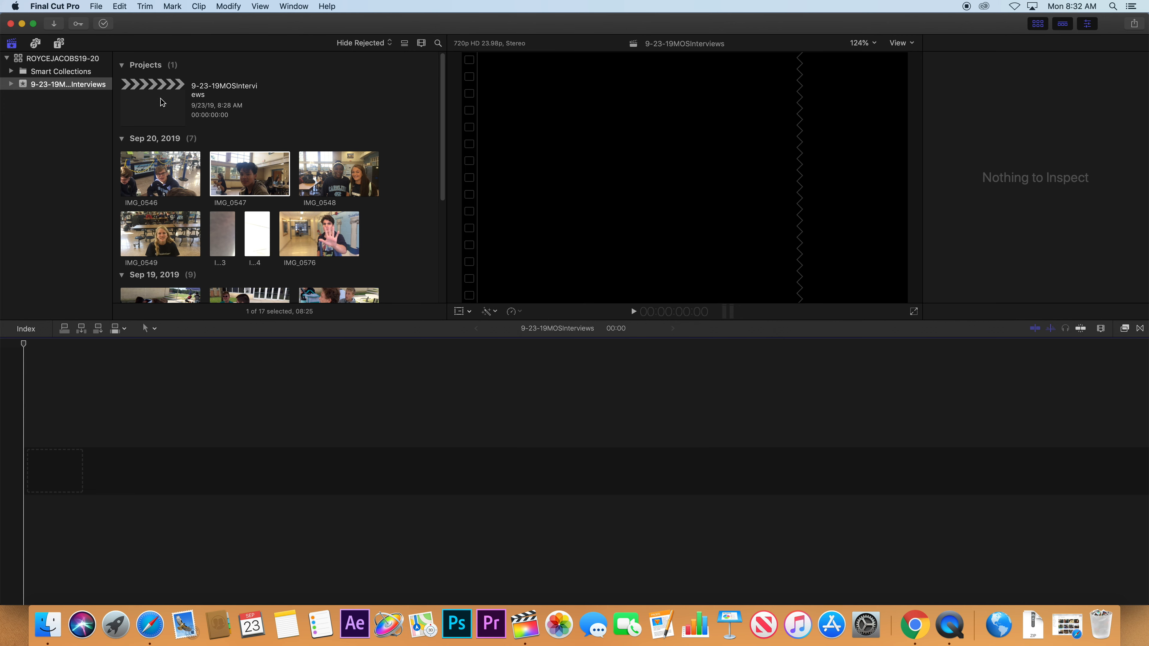
left_click(96, 6)
mouse_move(119, 20)
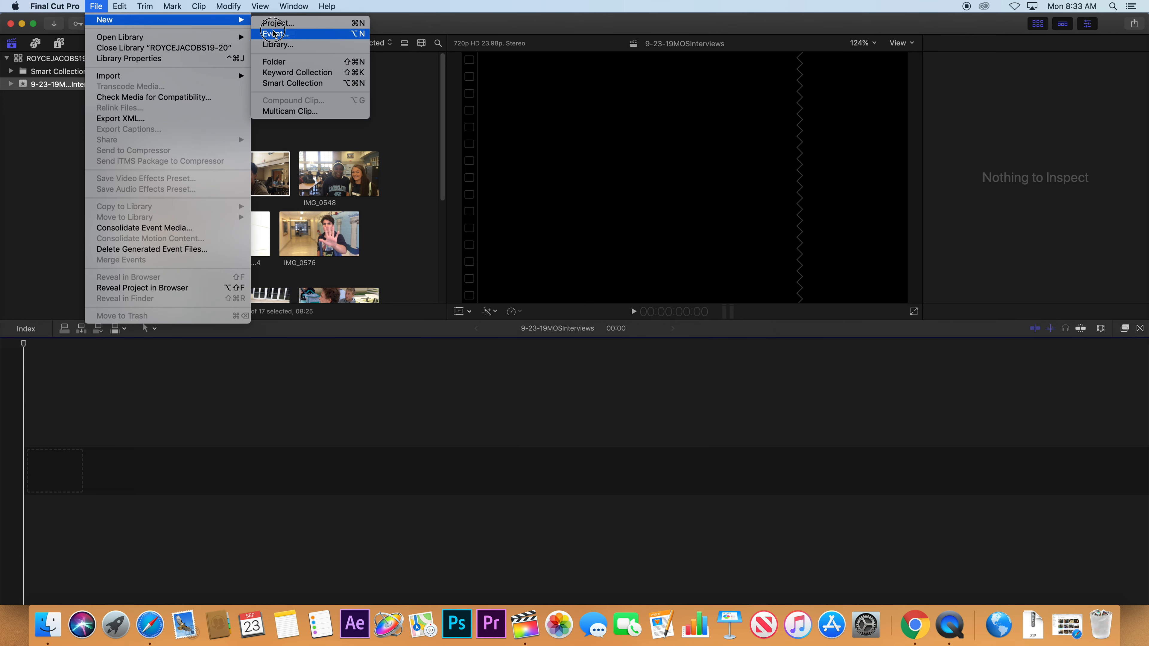
left_click(290, 24)
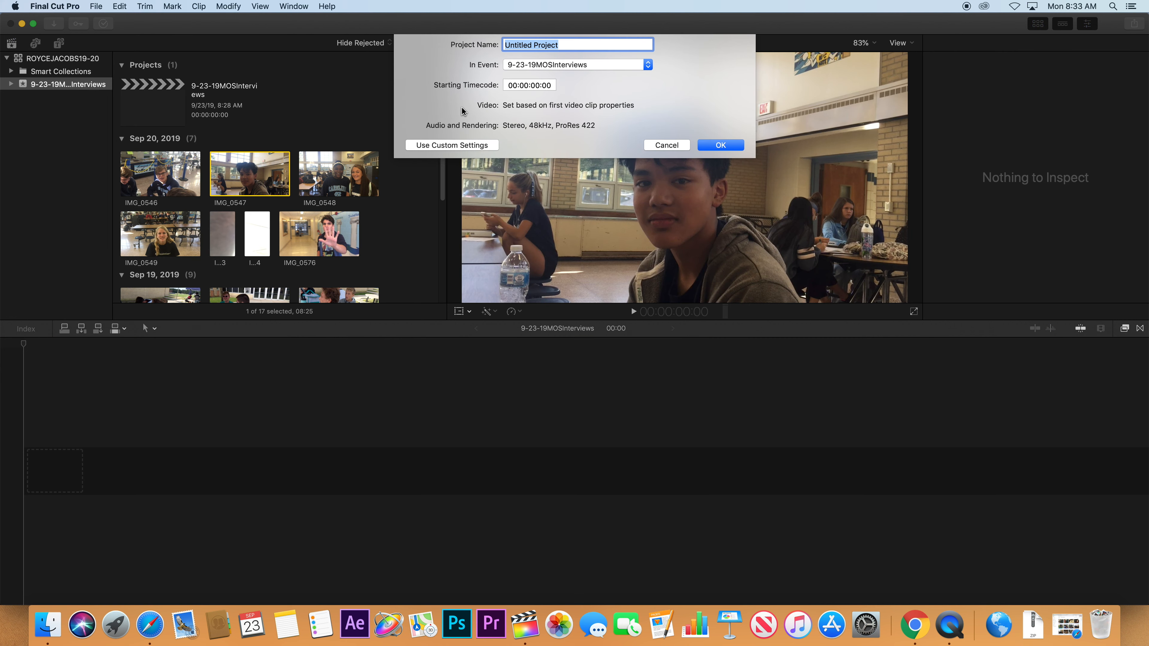
type("9-23-19Bloopers")
left_click(714, 146)
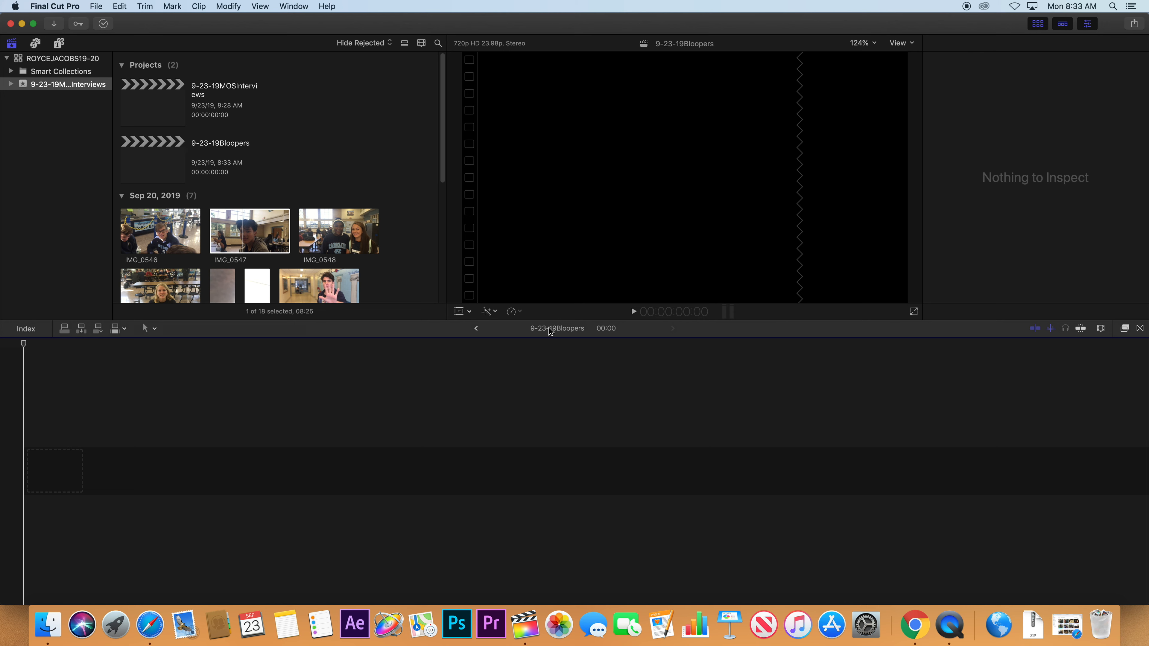
double_click(161, 114)
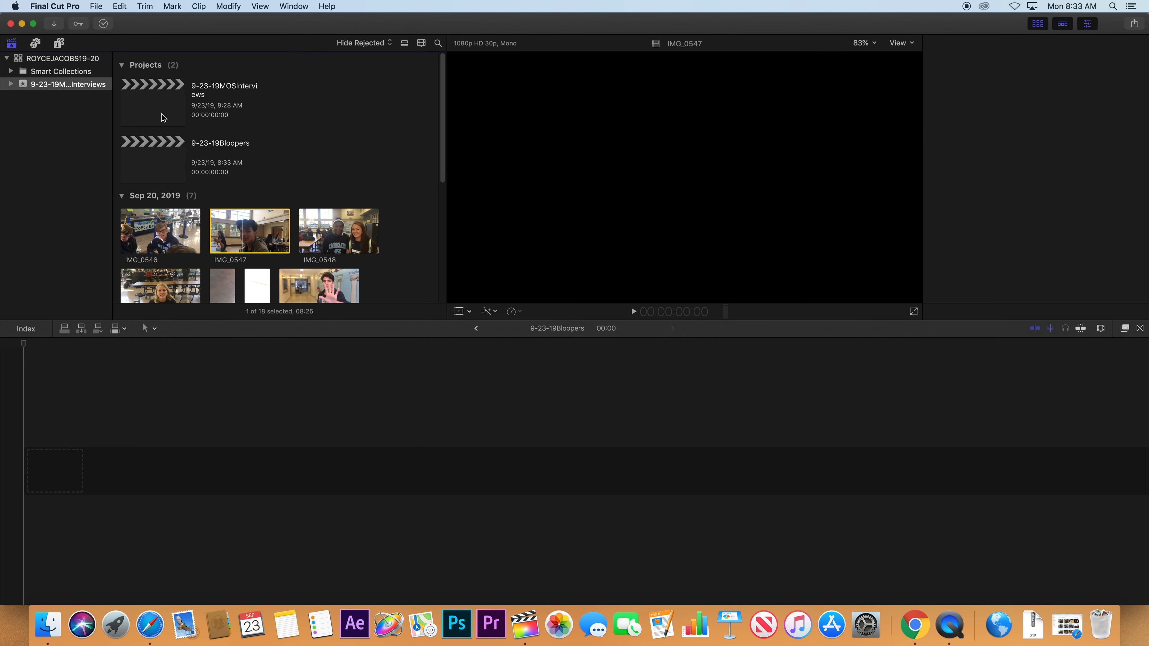
double_click(163, 119)
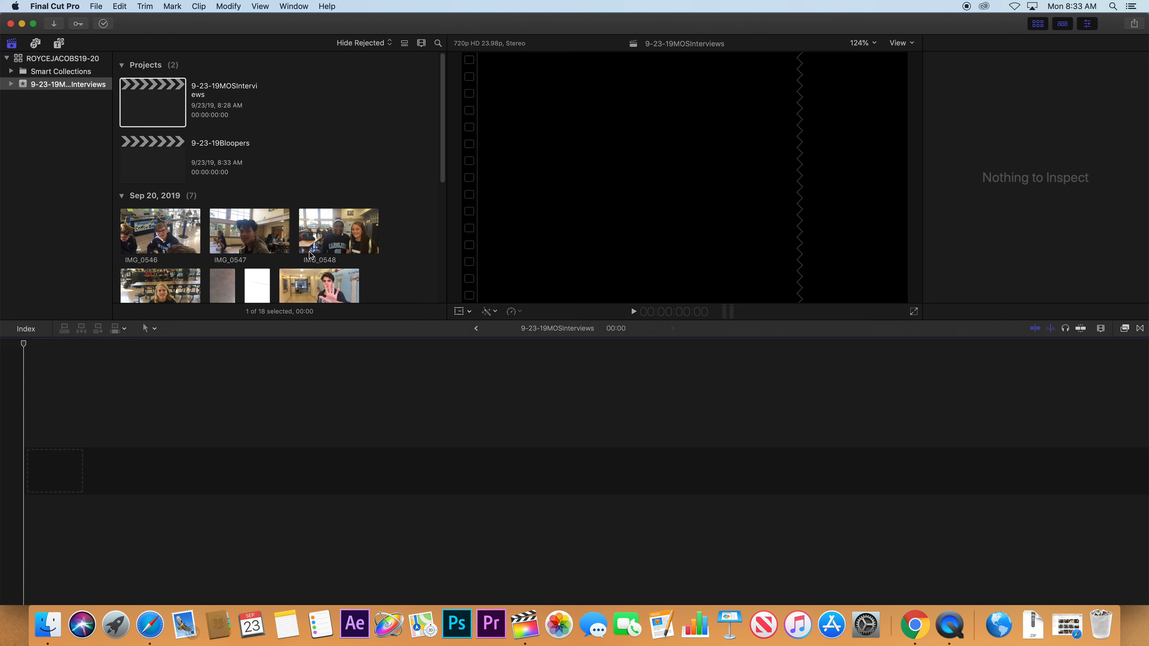
left_click_drag(439, 172, 453, 236)
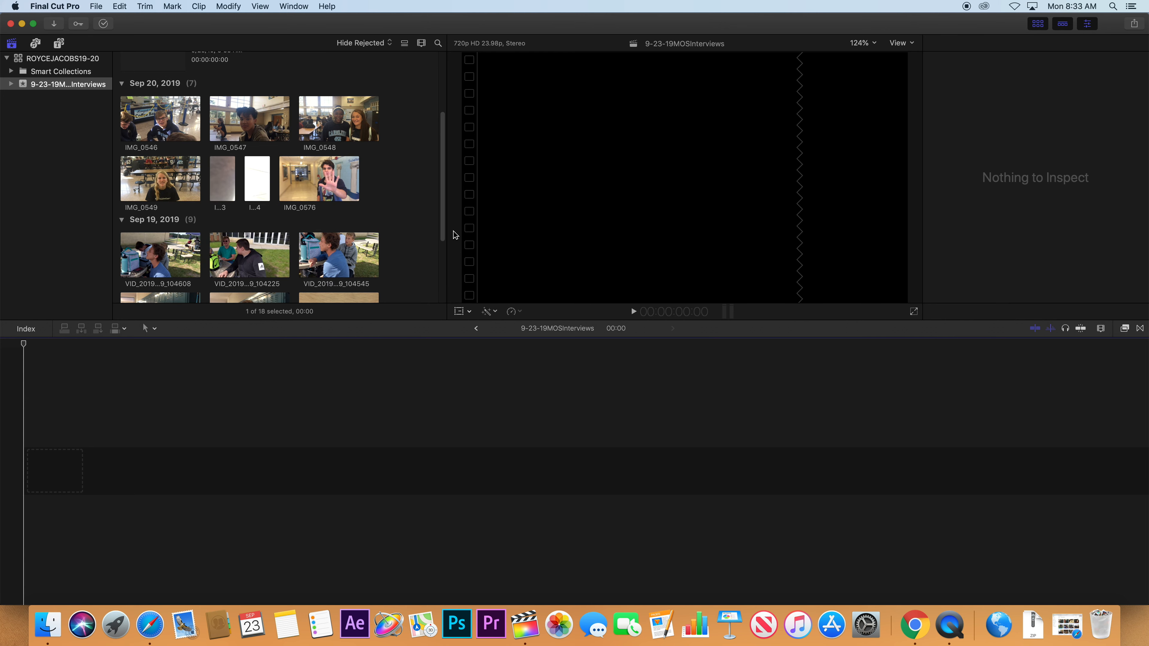
left_click(185, 140)
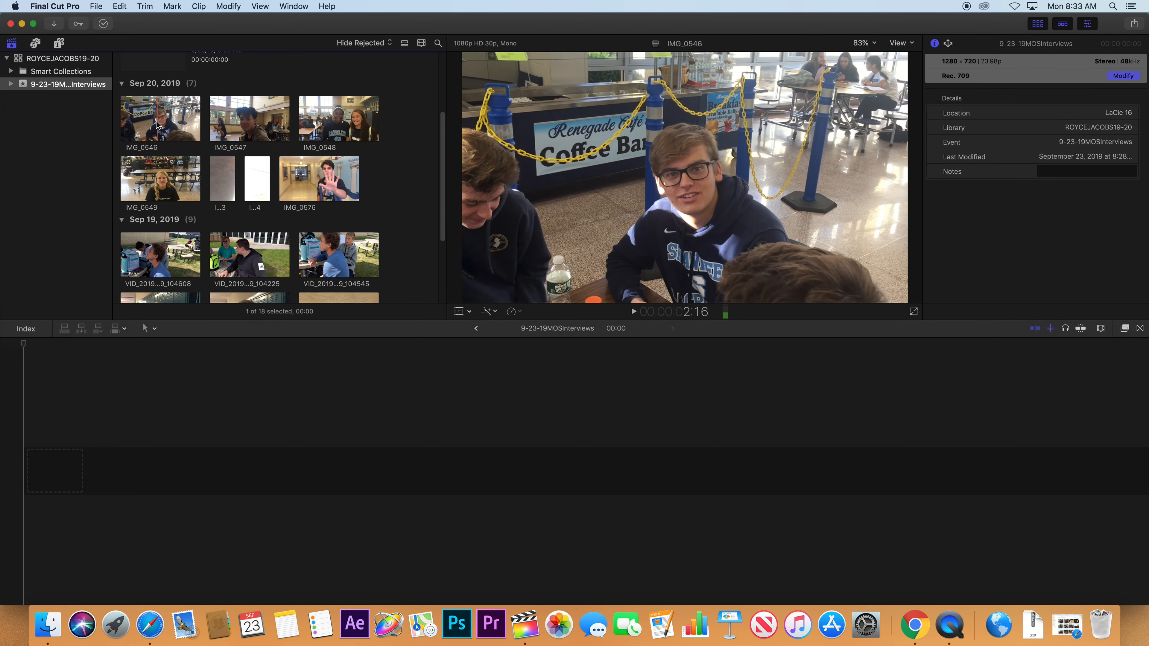
left_click(171, 121)
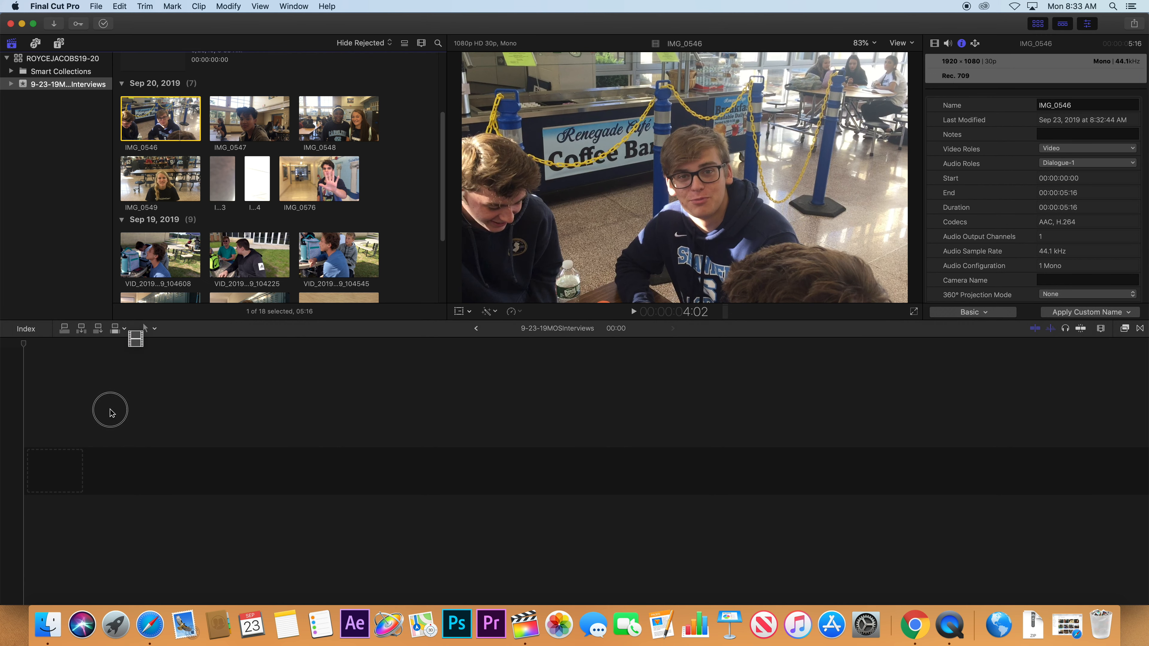
left_click_drag(110, 413, 166, 125)
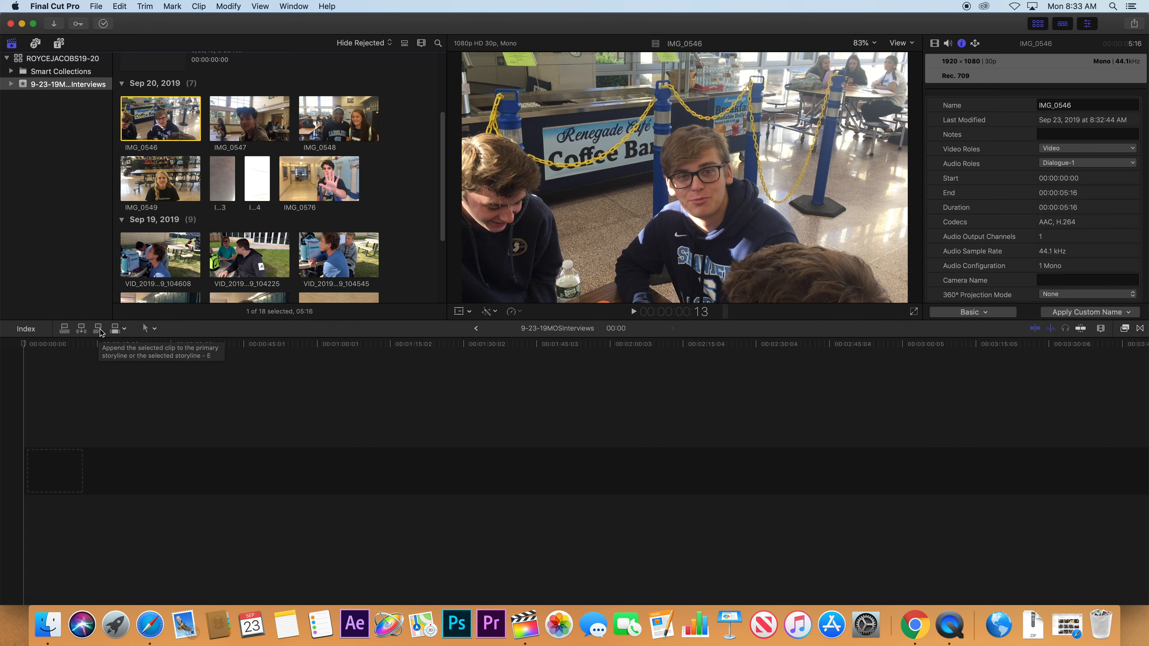
left_click(97, 328)
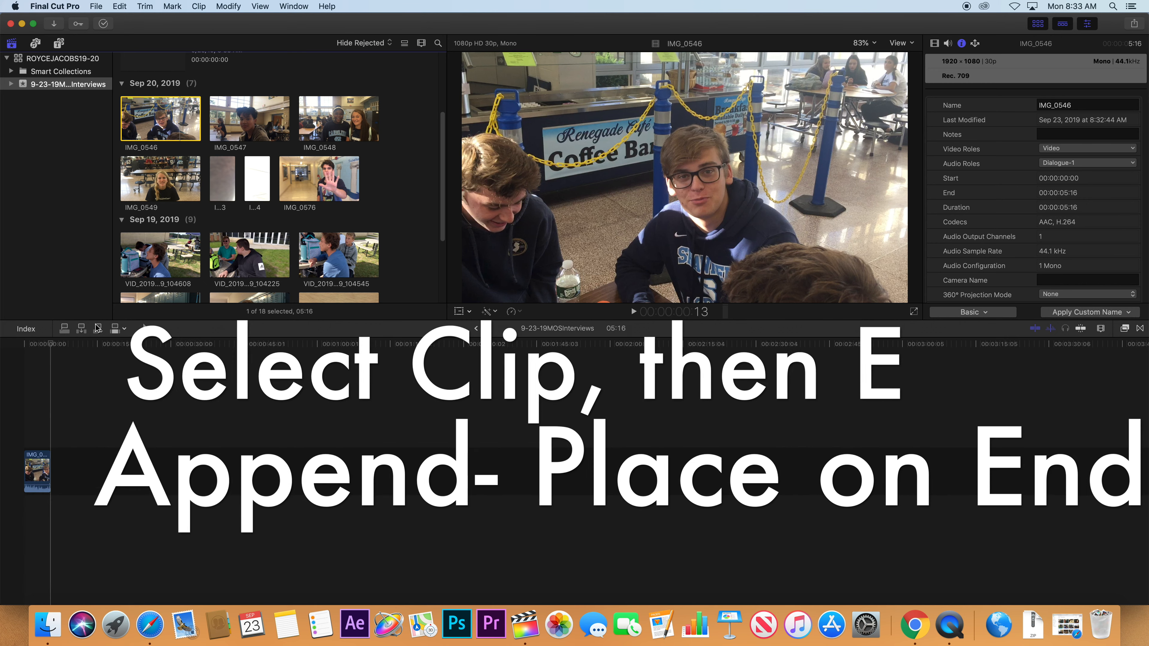
left_click(245, 113)
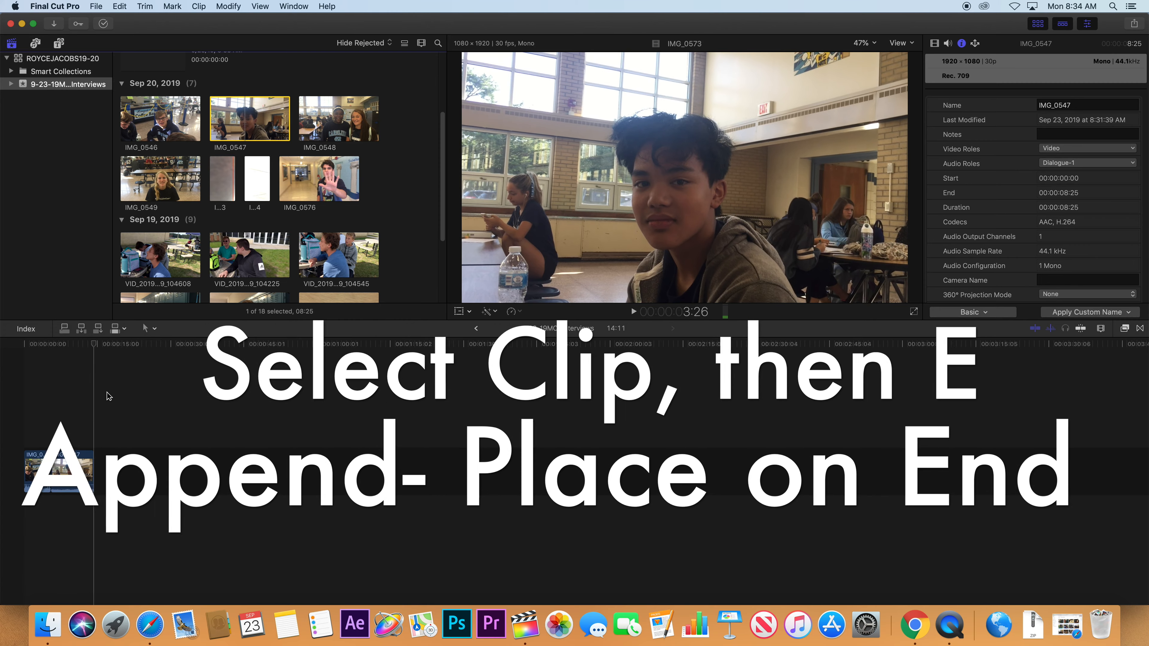
key("e")
left_click(330, 129)
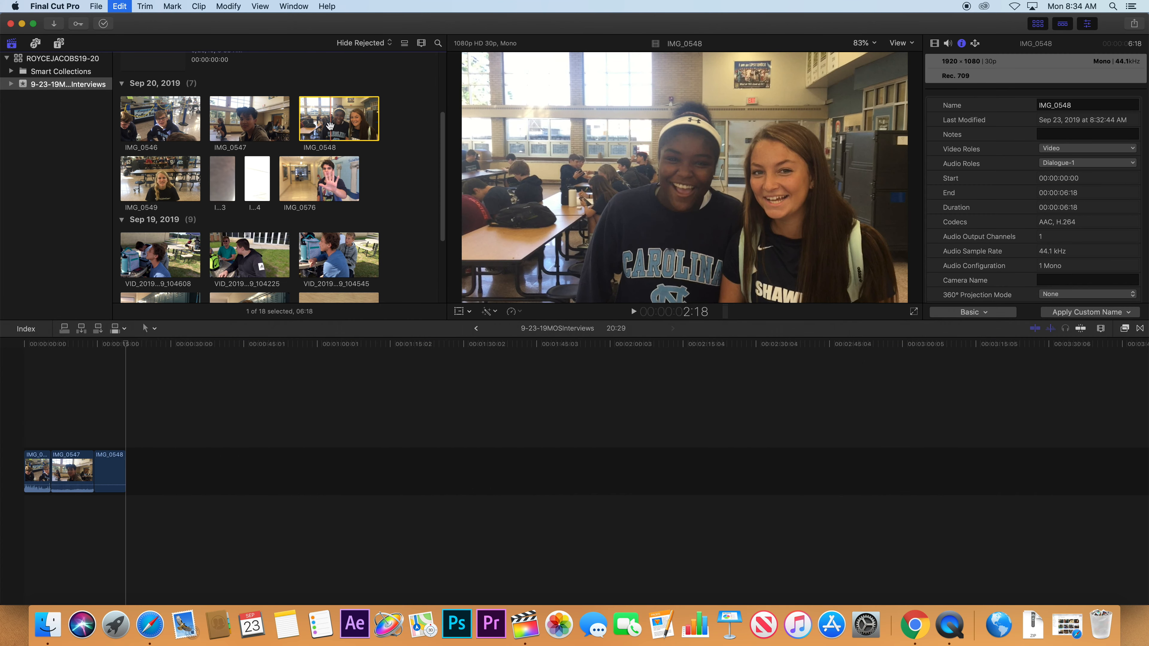
key("e")
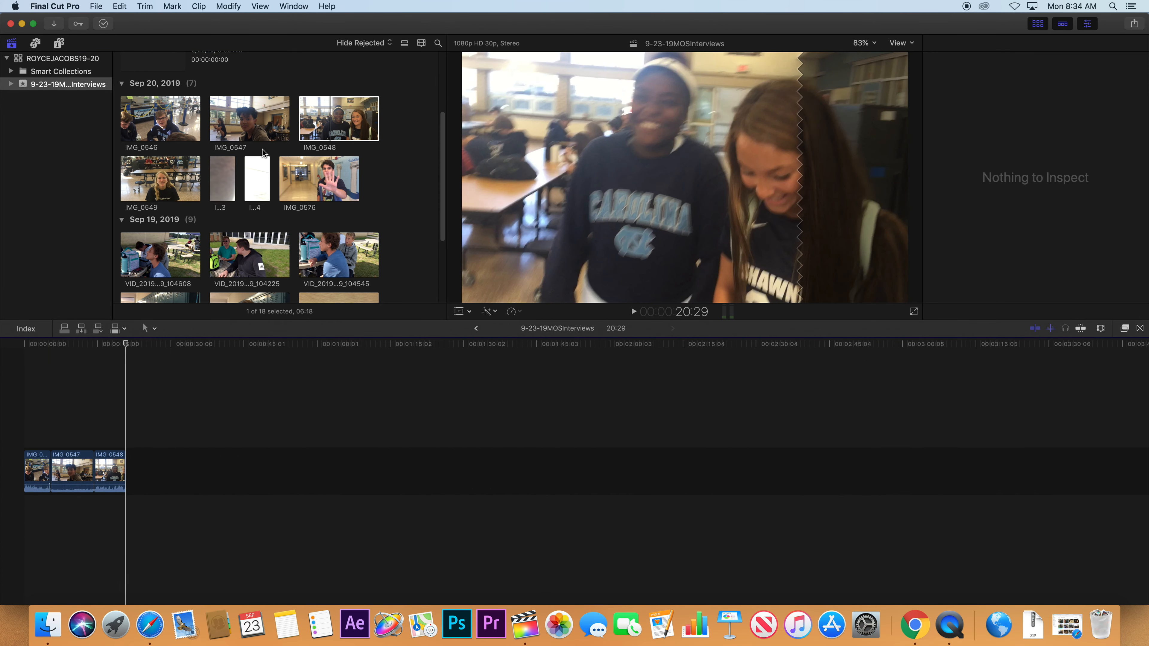
key("super+z")
key("super+z")
key("super+z")
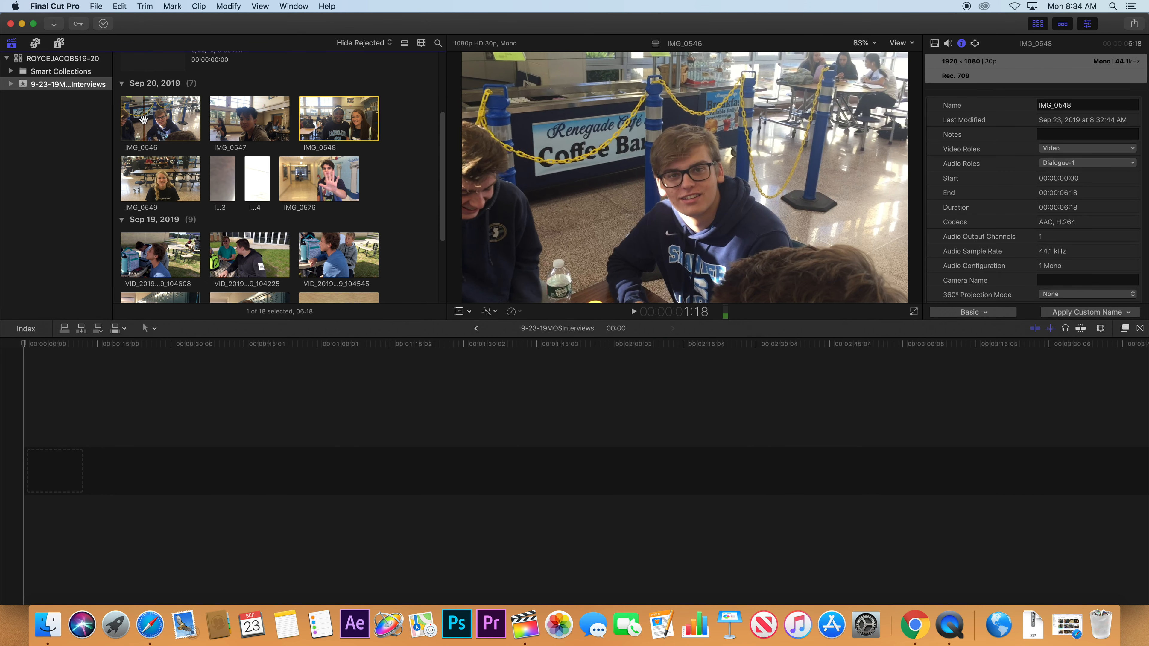
Append IMG_0546 to the timeline and insert copies of it at 2:19 and 4:25.
left_click(151, 125)
key("e")
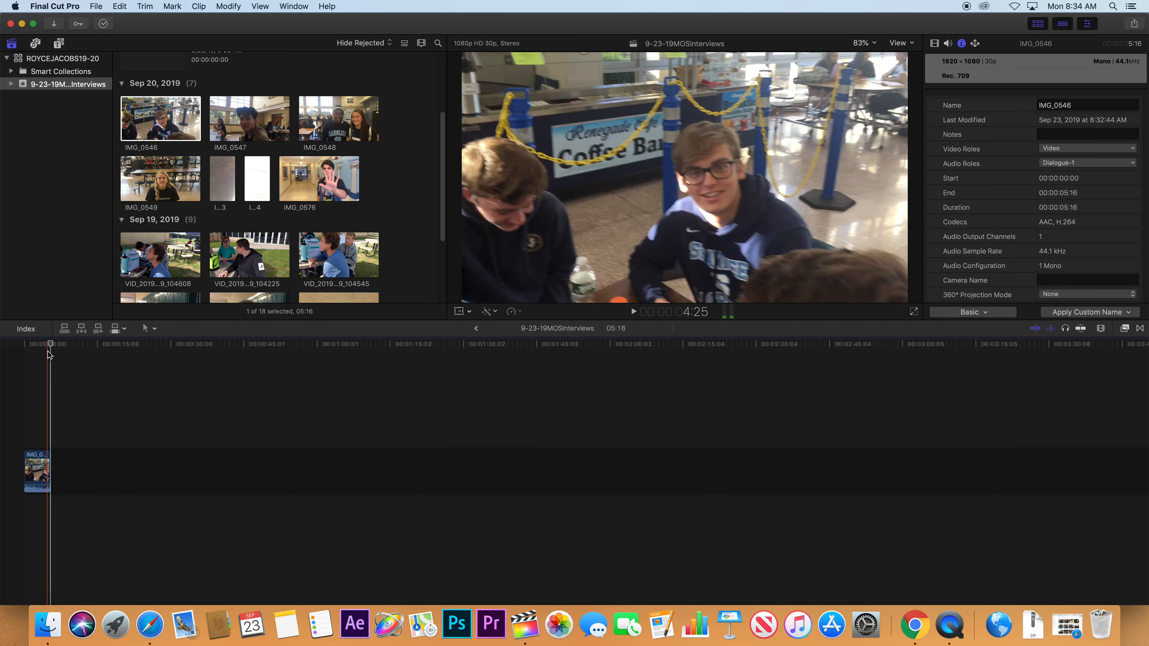
left_click(36, 344)
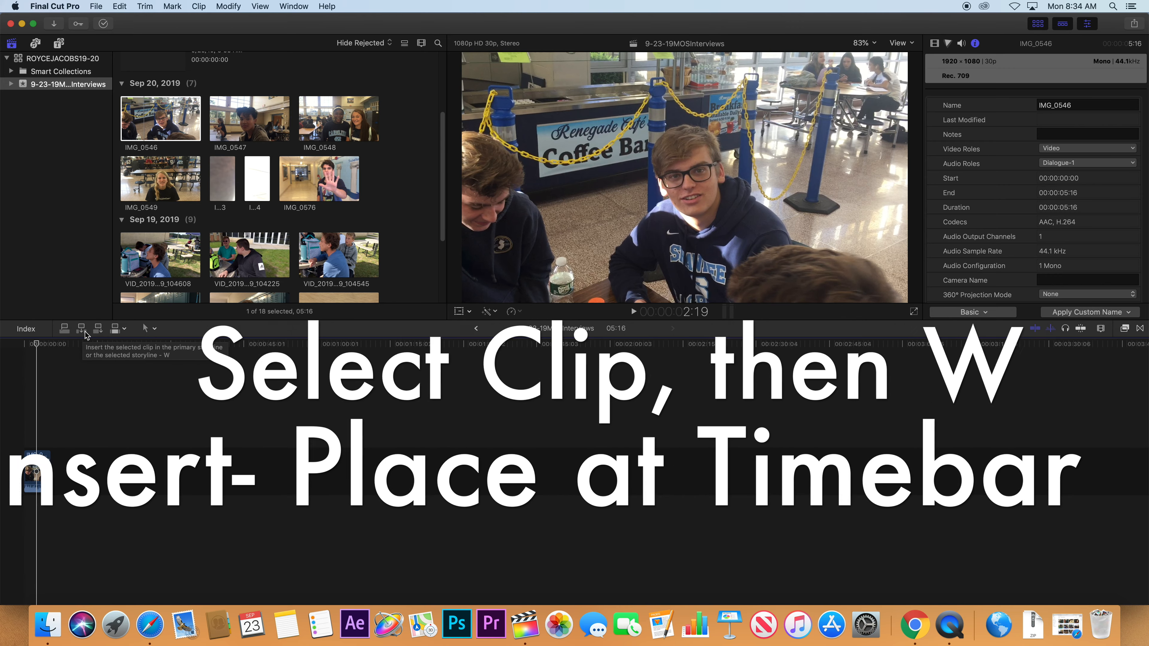
left_click(84, 332)
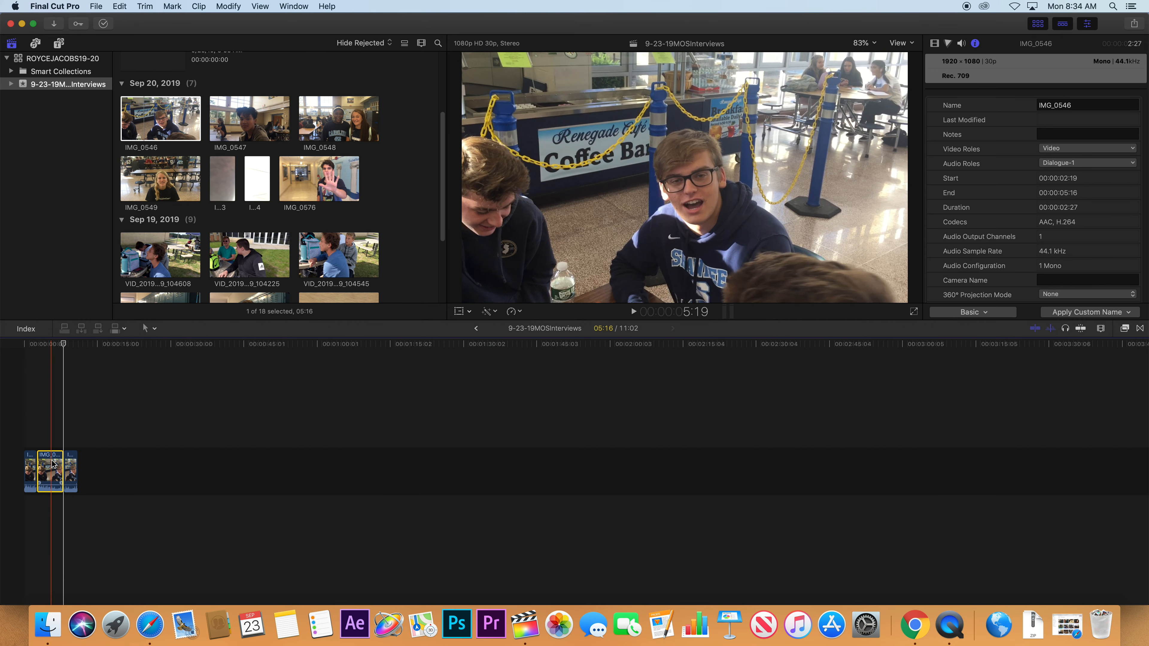
left_click(52, 348)
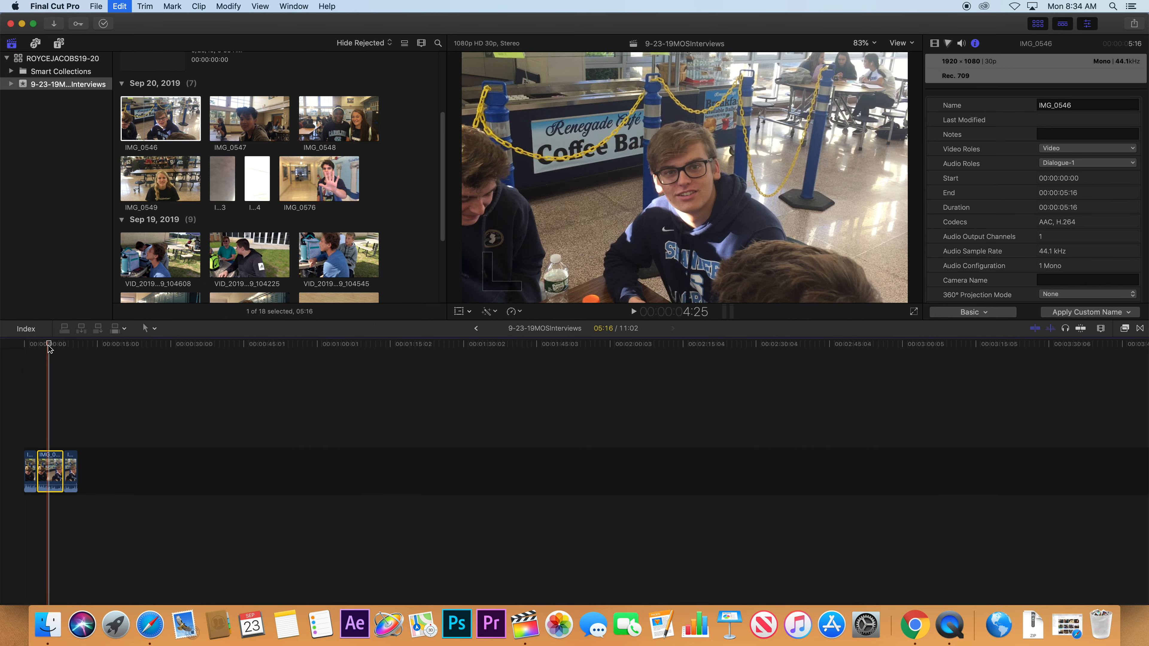
key("w")
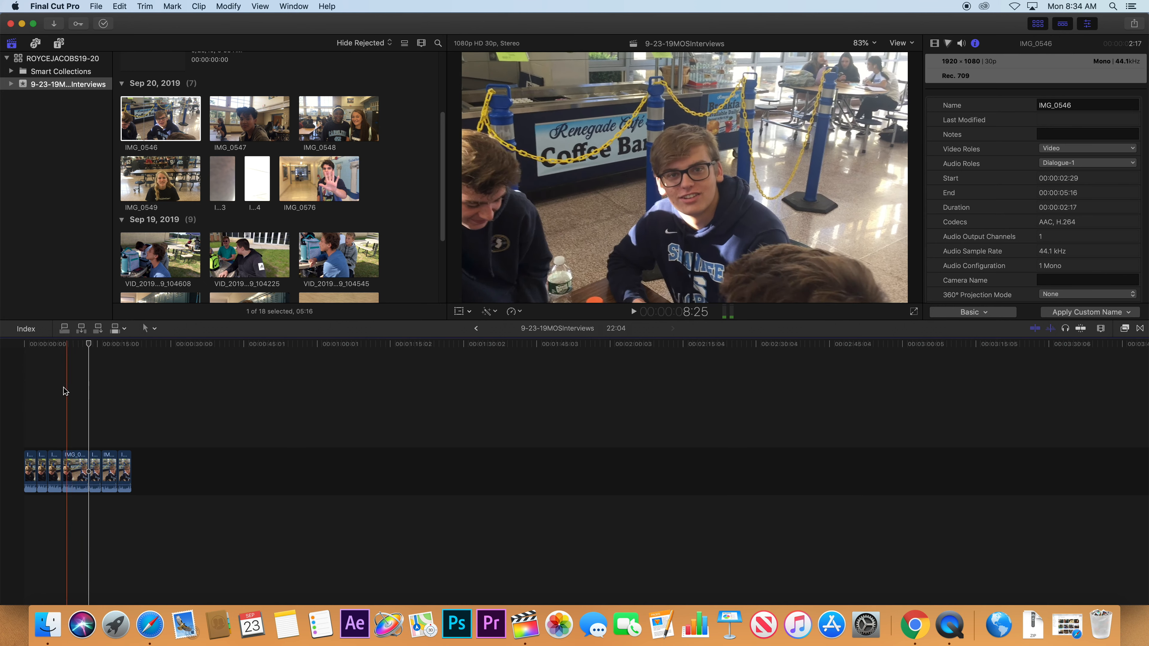
Insert more IMG_0546 copies near the start, around 00:00:14 and around 00:00:27.
left_click(30, 392)
key("w")
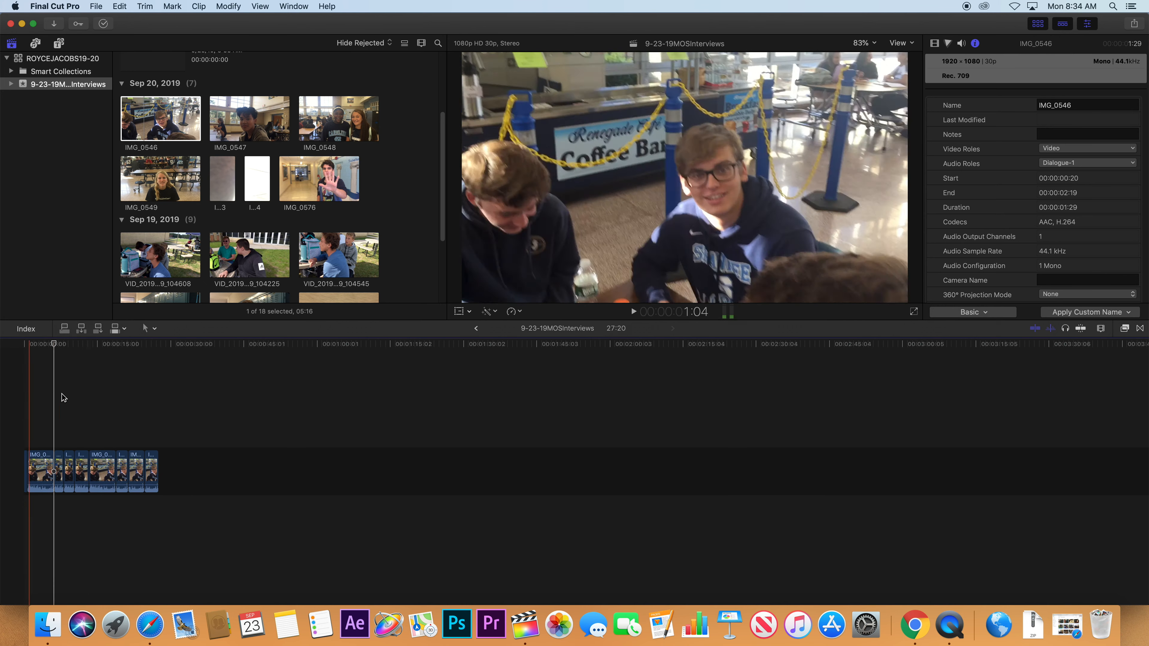
left_click(98, 404)
key("w")
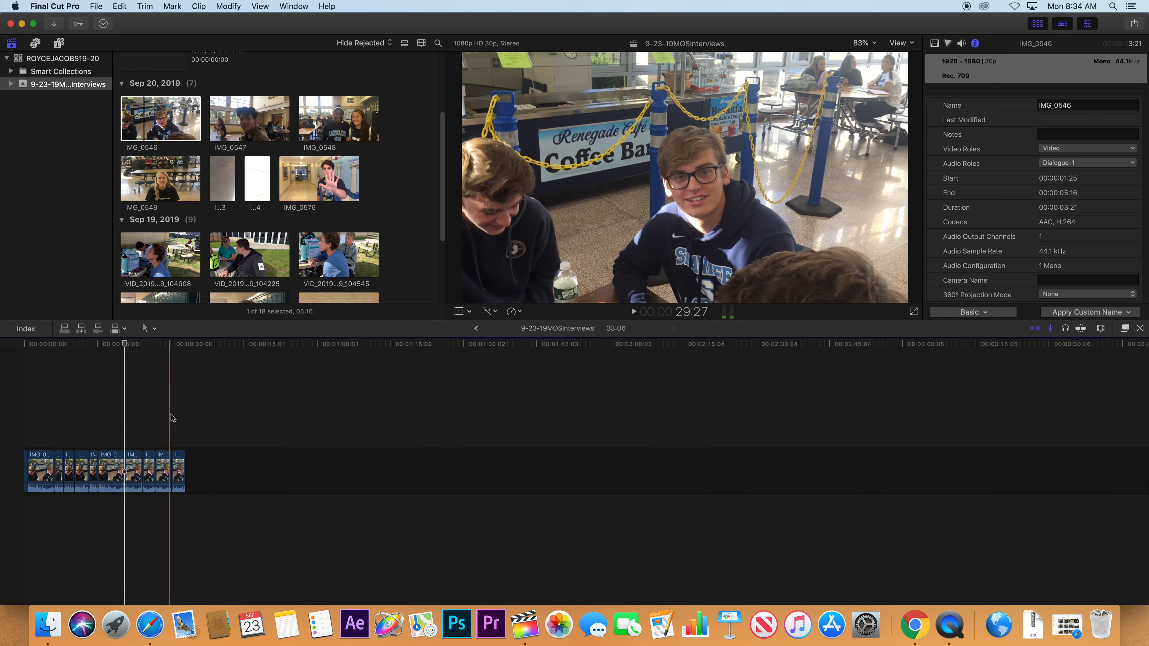
left_click(181, 412)
key("w")
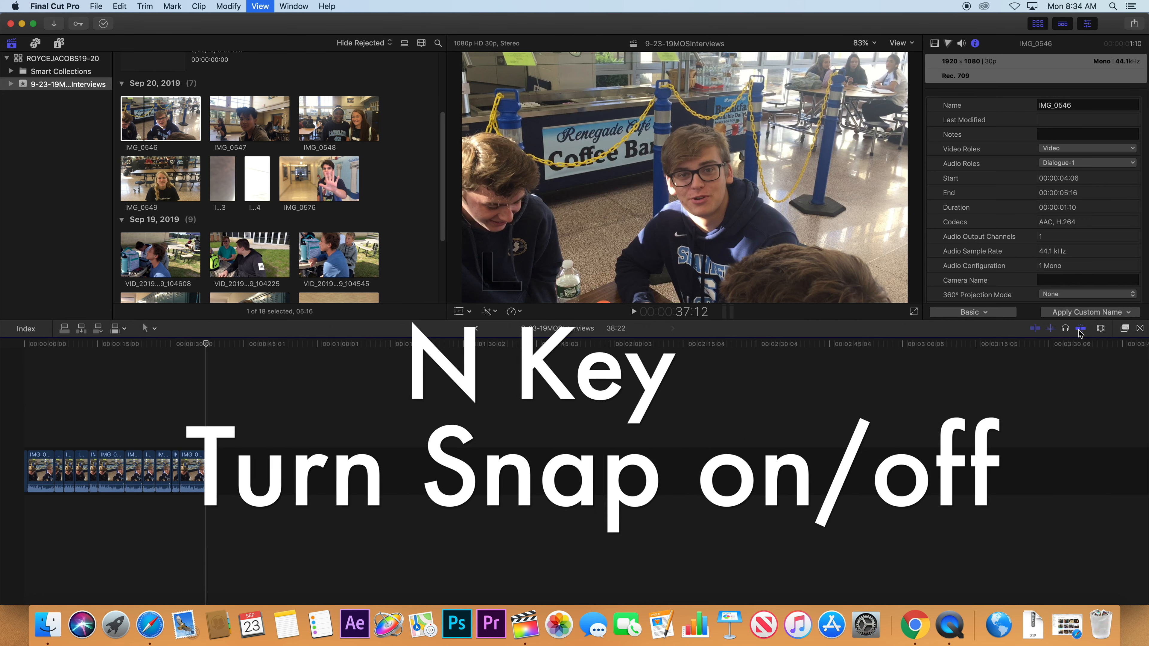
Toggle snapping, nudge the last clip and back, then delete all timeline clips.
key("n")
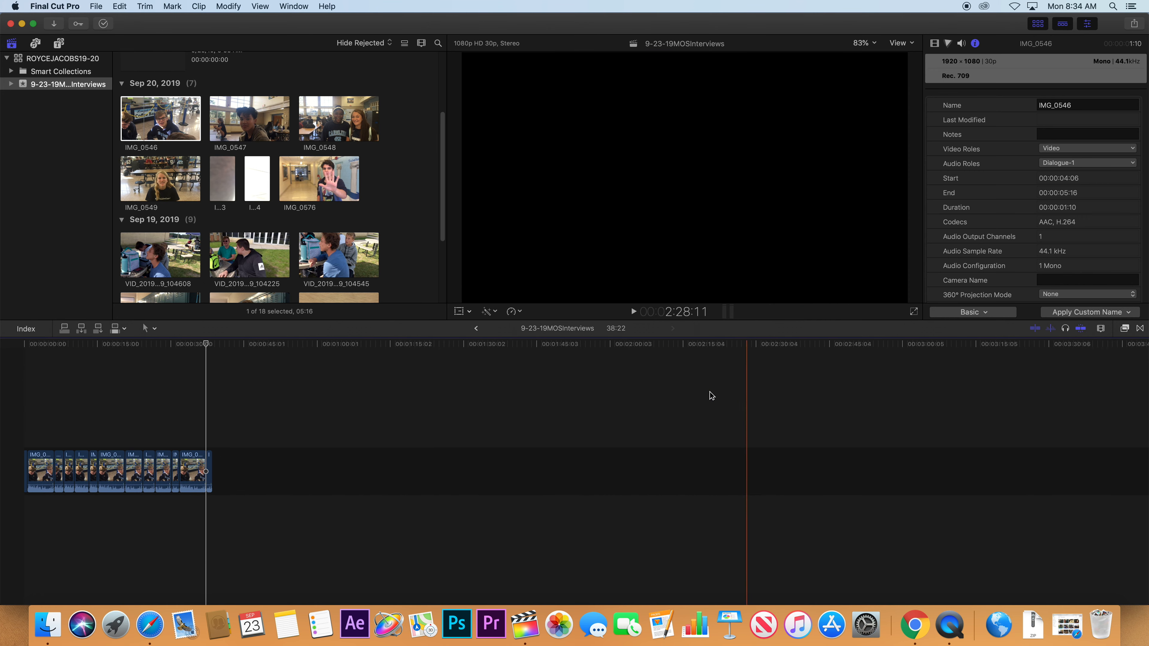
mouse_move(197, 460)
left_mouse_down()
mouse_move(250, 461)
mouse_move(156, 463)
mouse_move(239, 463)
mouse_move(214, 467)
left_mouse_up()
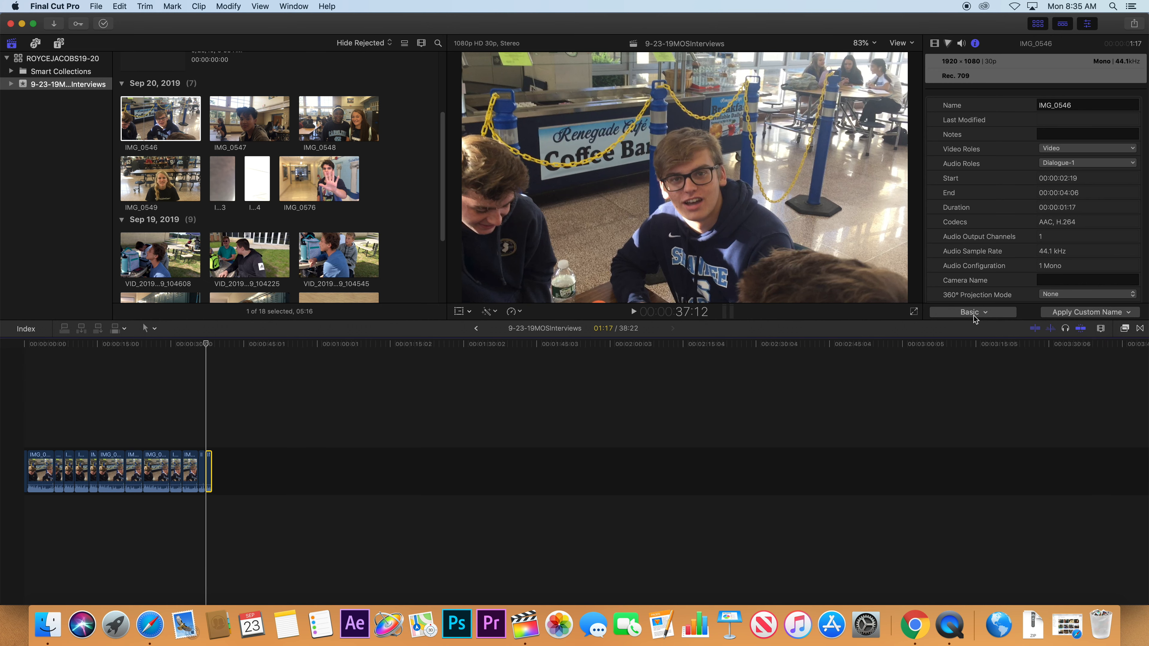
key("super+a")
key("Delete")
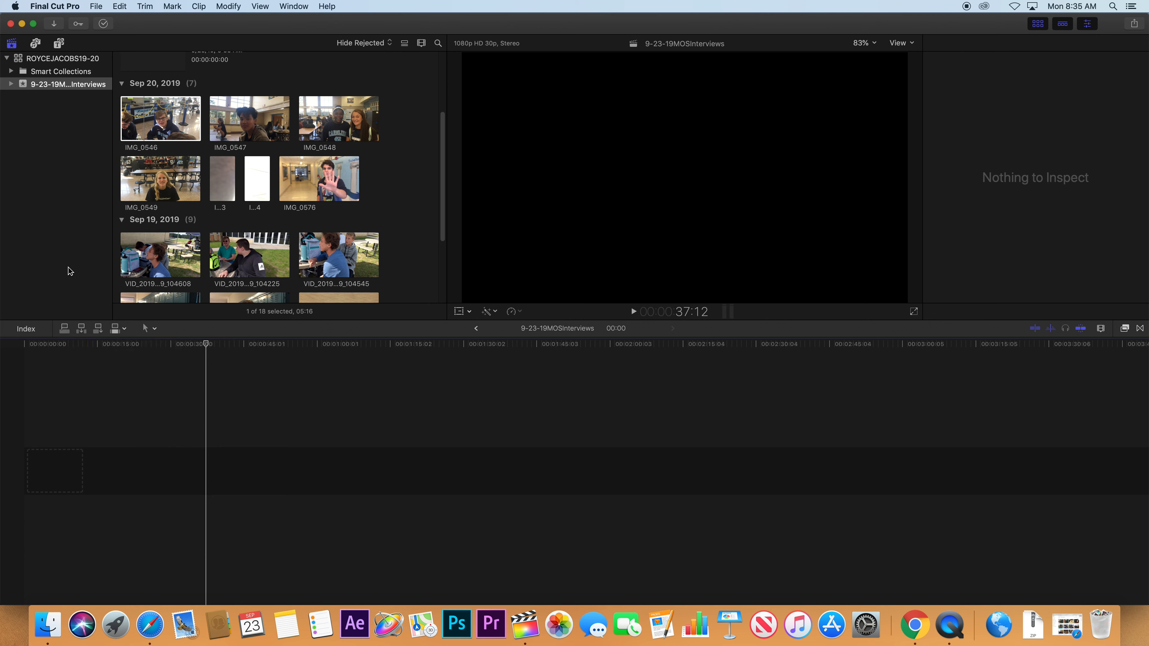
left_click(158, 136)
Append IMG_0546, then connect two IMG_0547 copies above it at the timeline start.
key("e")
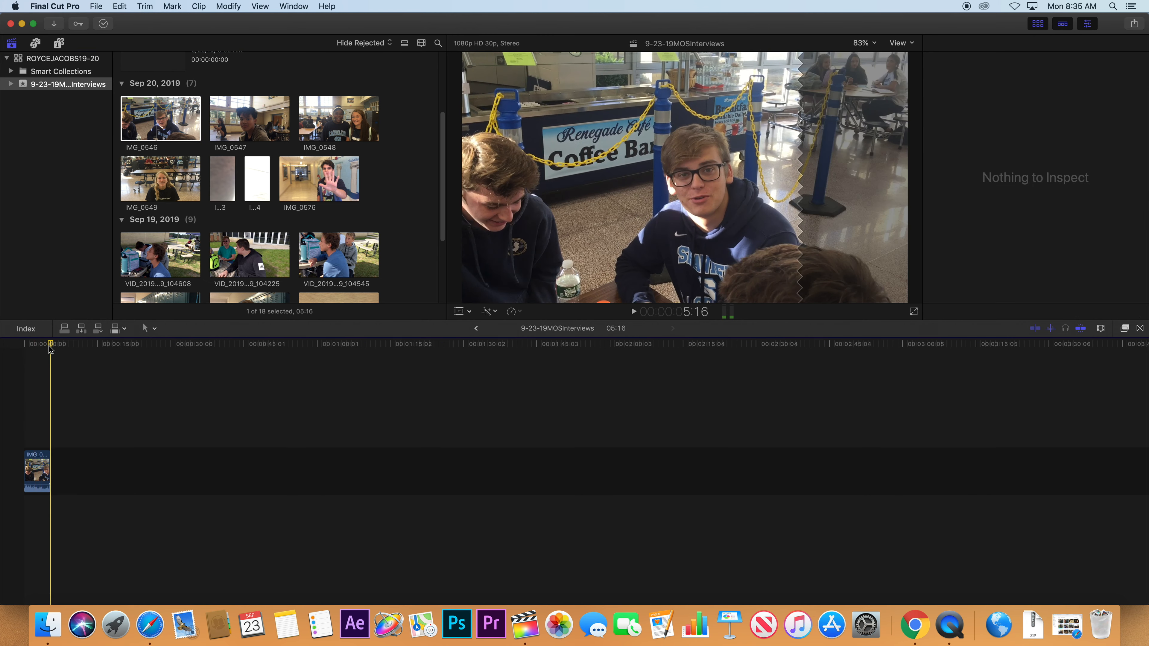
left_click(38, 345)
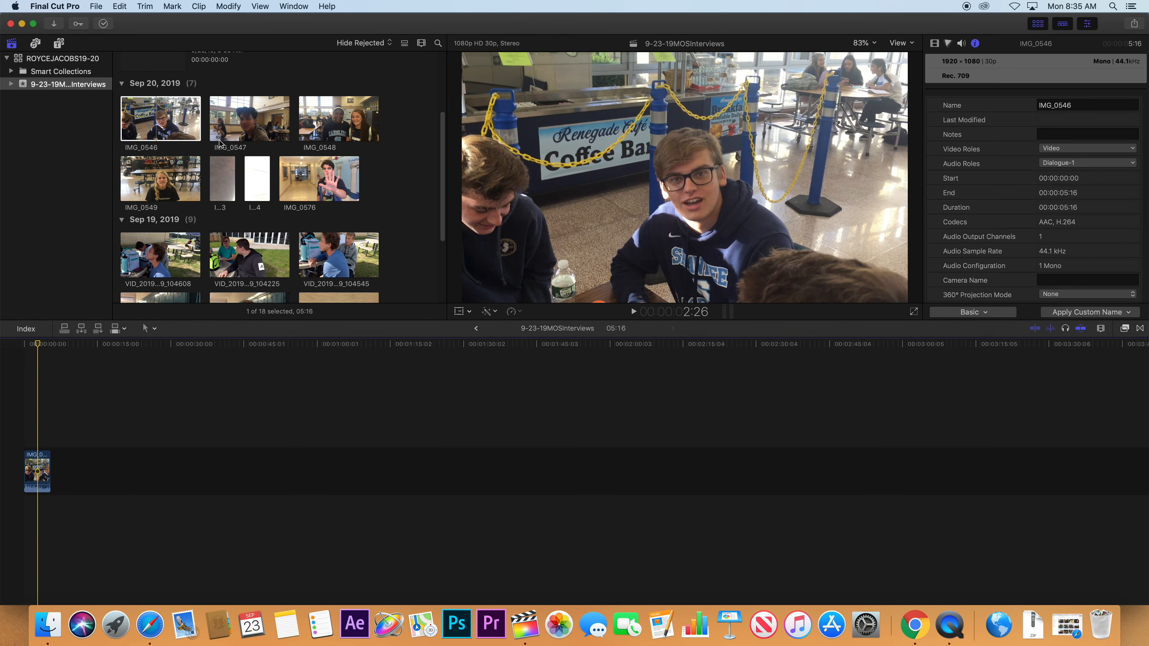
left_click(247, 123)
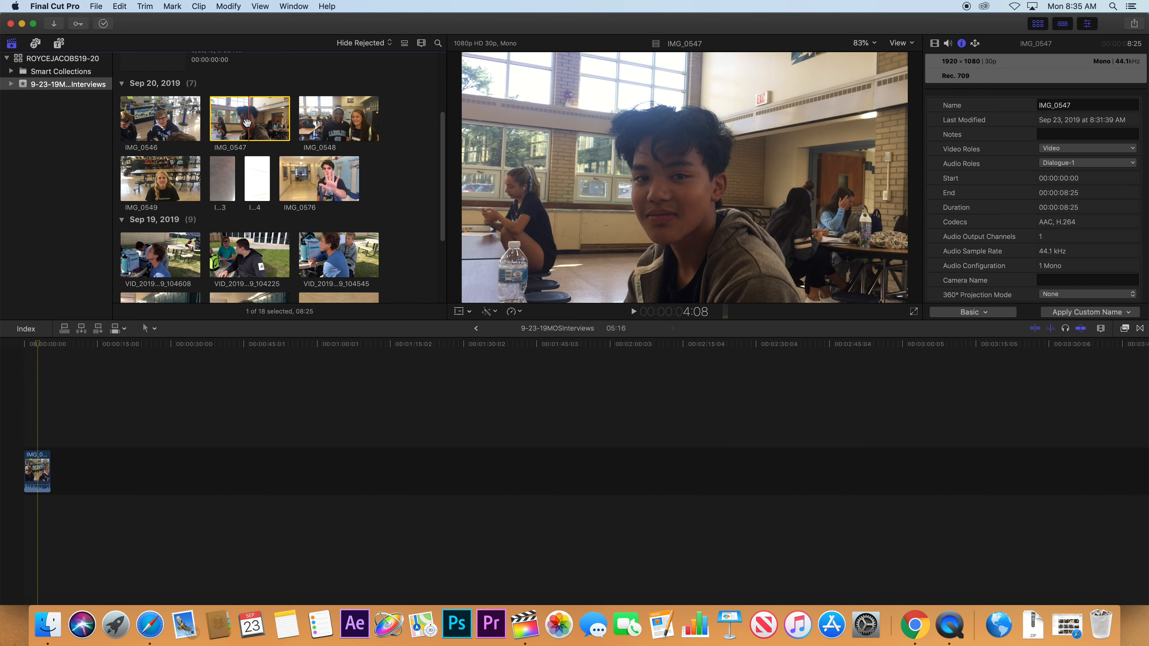
key("q")
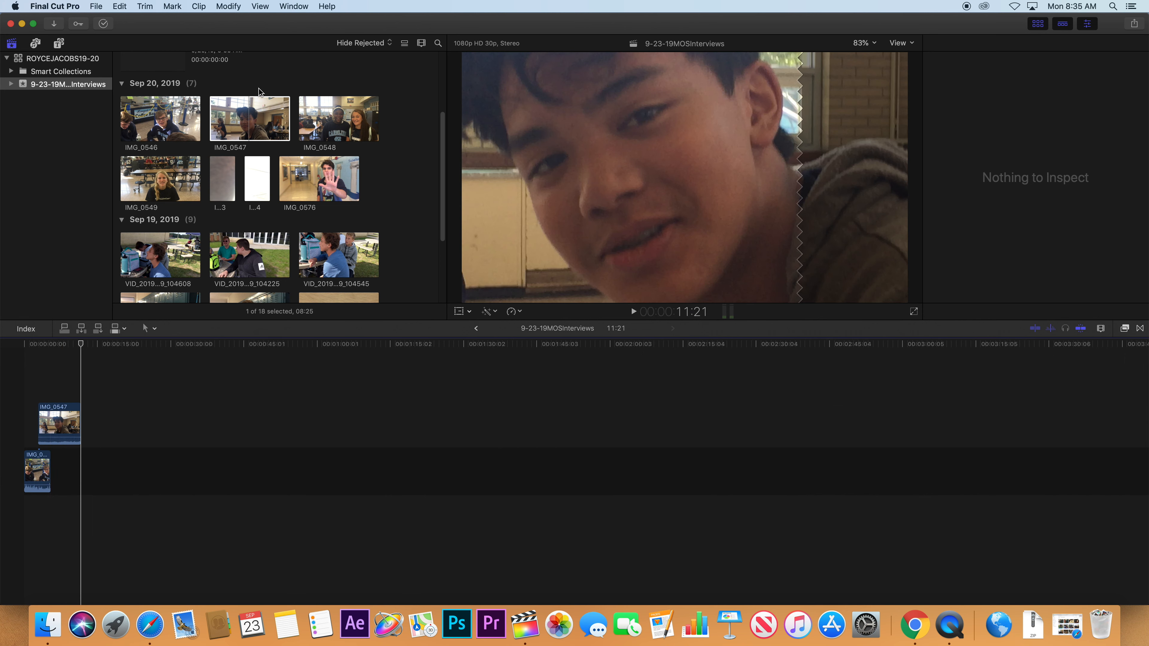
left_click_drag(262, 118, 43, 379)
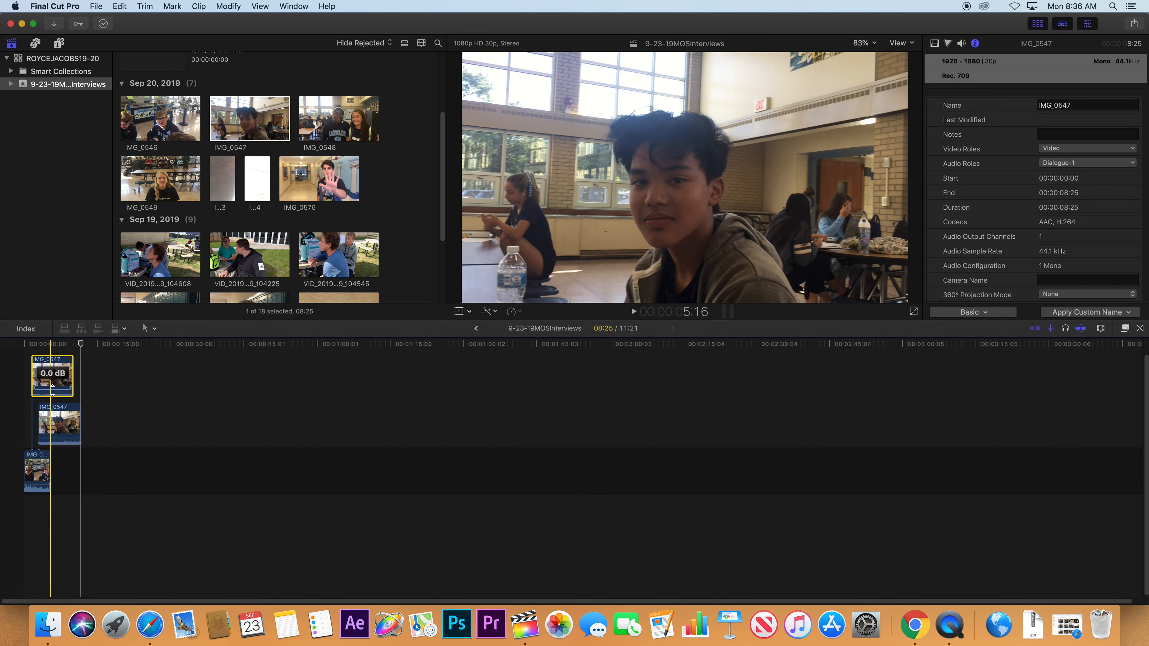
Align the upper IMG_0547 with the clip below, zoom around it, then fit the whole project.
left_click_drag(50, 379, 53, 367)
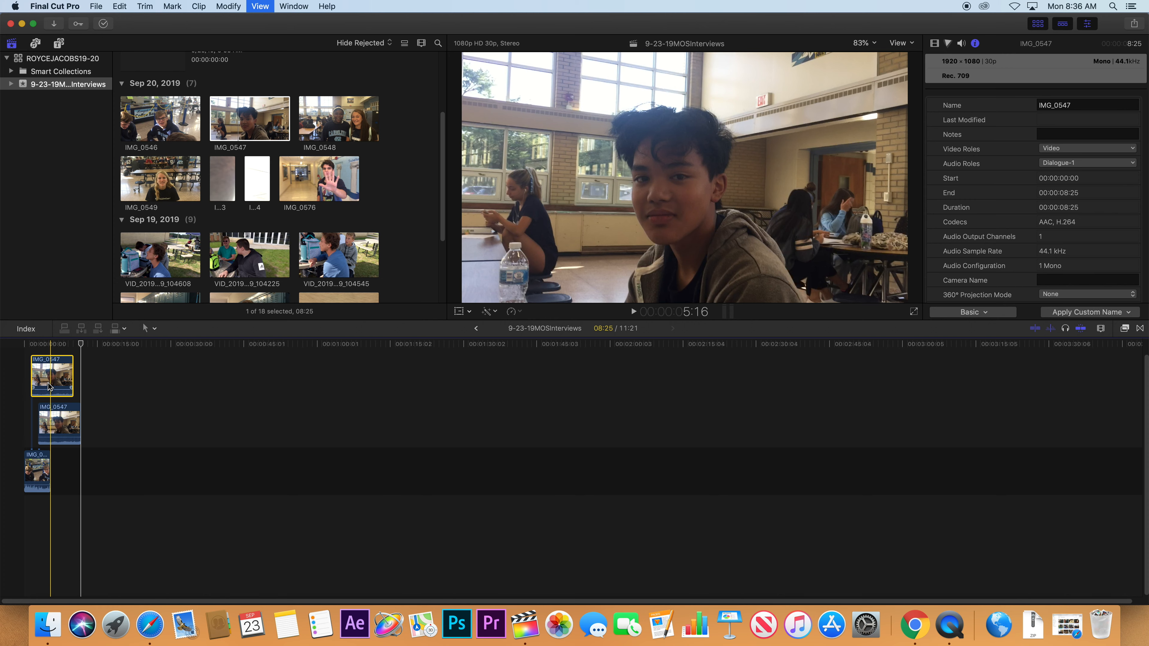
key("super+equal")
key("super+equal")
key("super+equal")
key("super+equal")
key("super+equal")
key("super+minus")
key("super+minus")
key("super+minus")
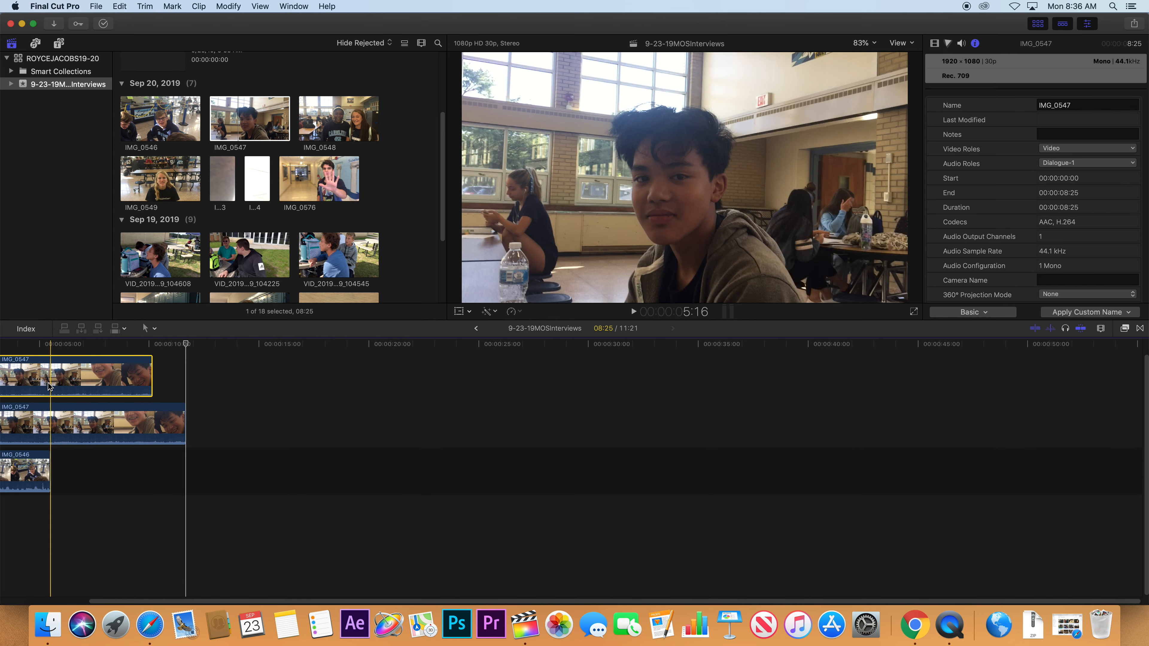
scroll(50, 386, "left", 2)
left_click_drag(224, 345, 13, 346)
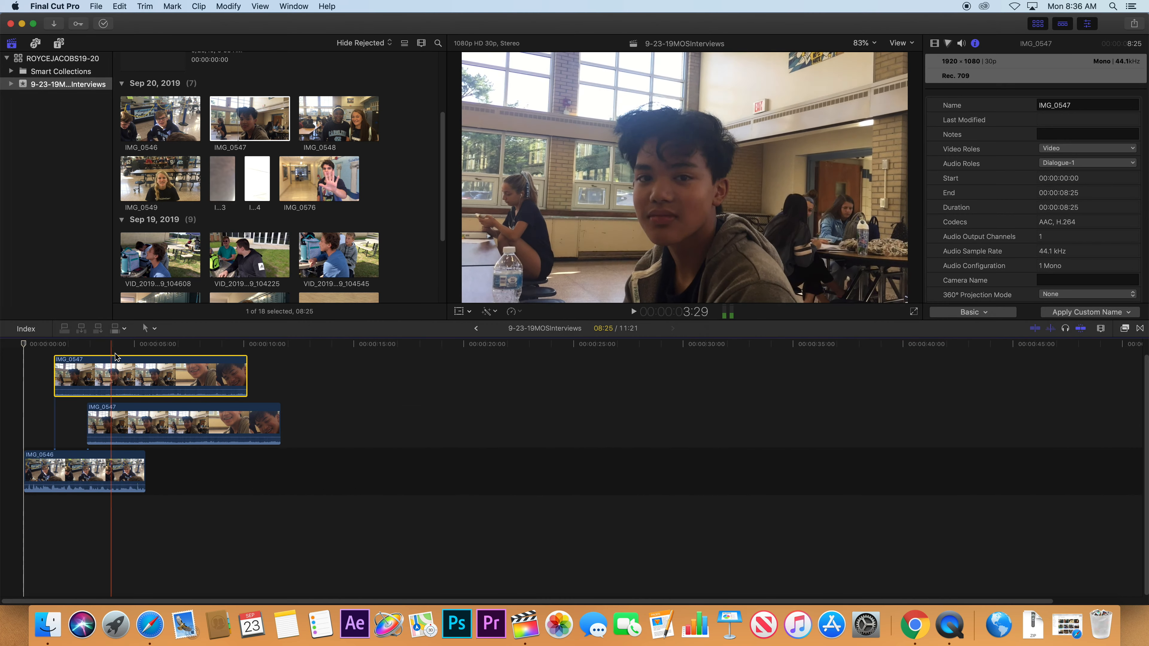
key("super+equal")
key("super+equal")
key("super+equal")
key("super+equal")
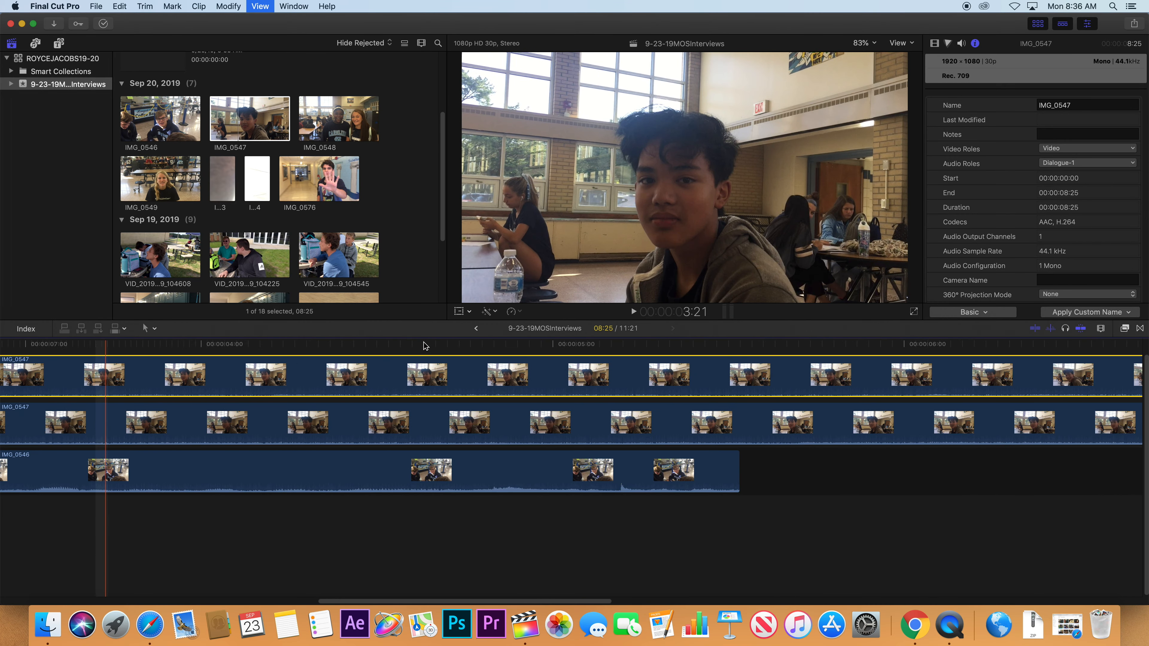
key("super+equal")
key("super+equal")
key("super+equal")
key("super+equal")
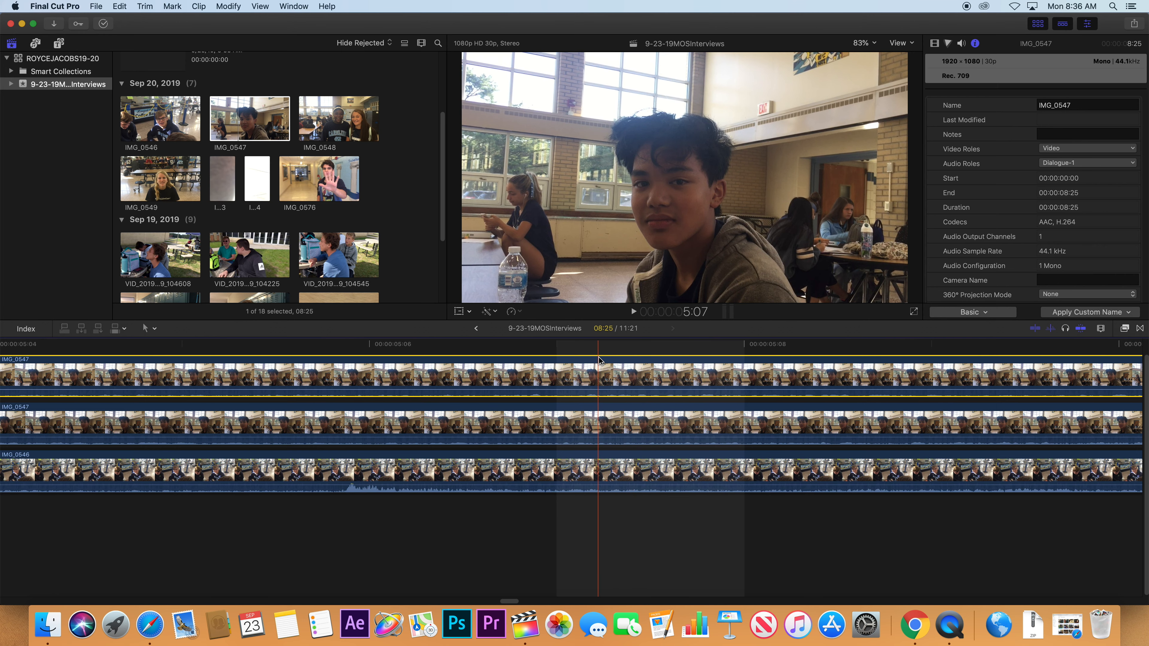
key("shift+z")
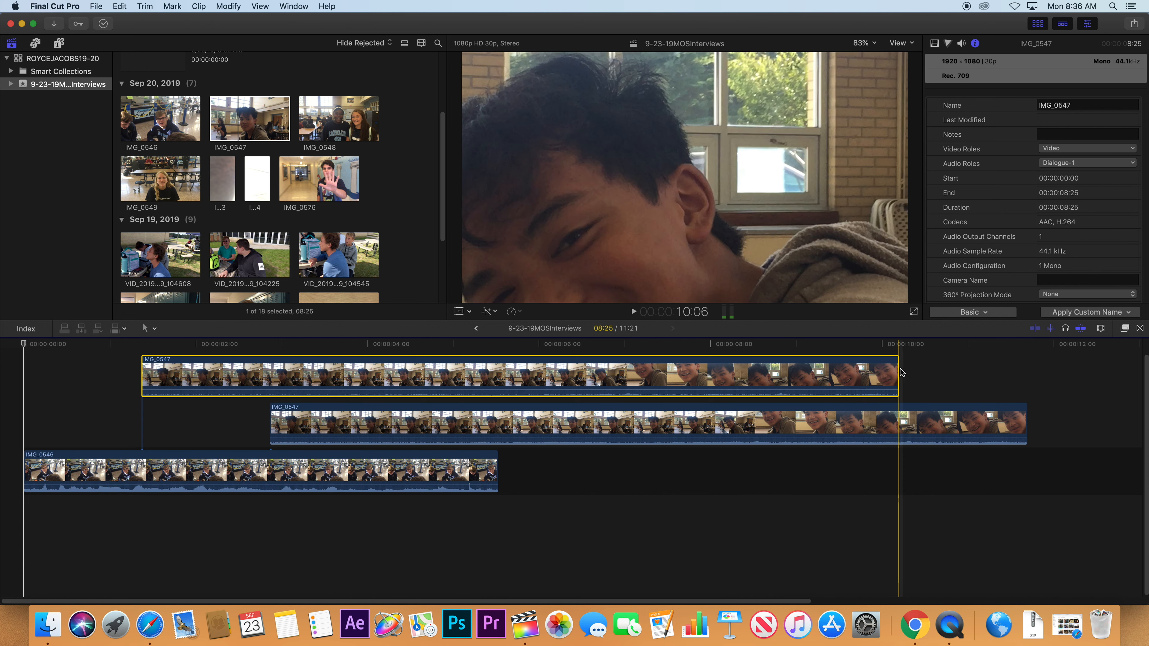
Trim the end of the first IMG_0547 clip from 1:15 down to 1:01.
left_click_drag(898, 368, 268, 380)
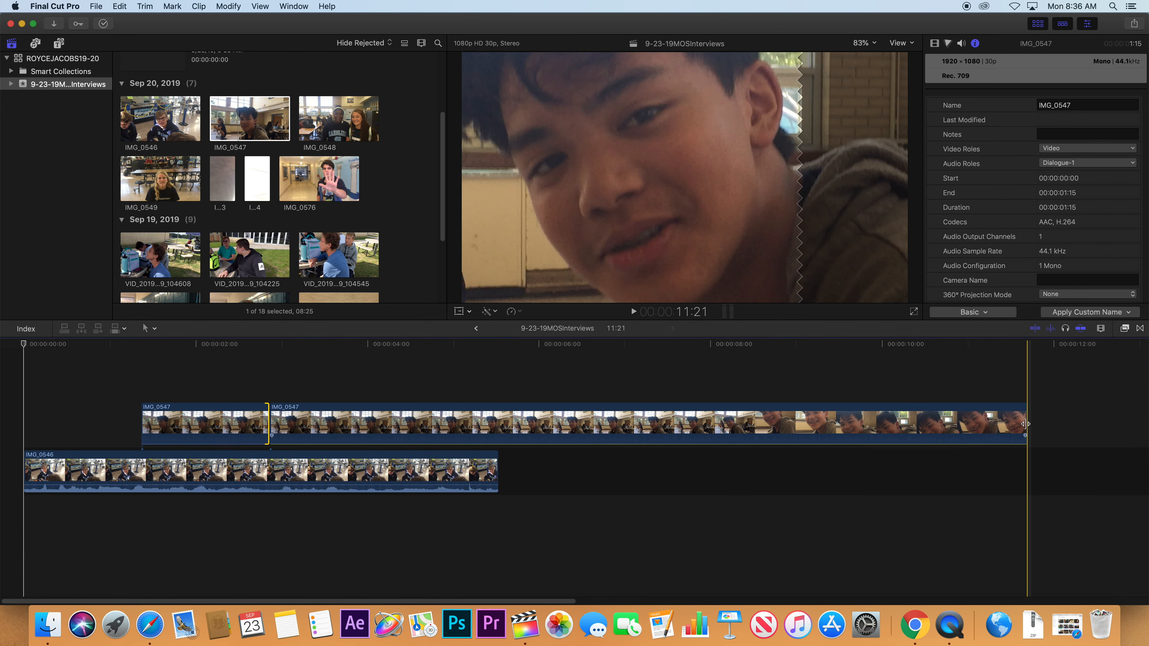
left_click_drag(1024, 418, 344, 417)
left_click(161, 414)
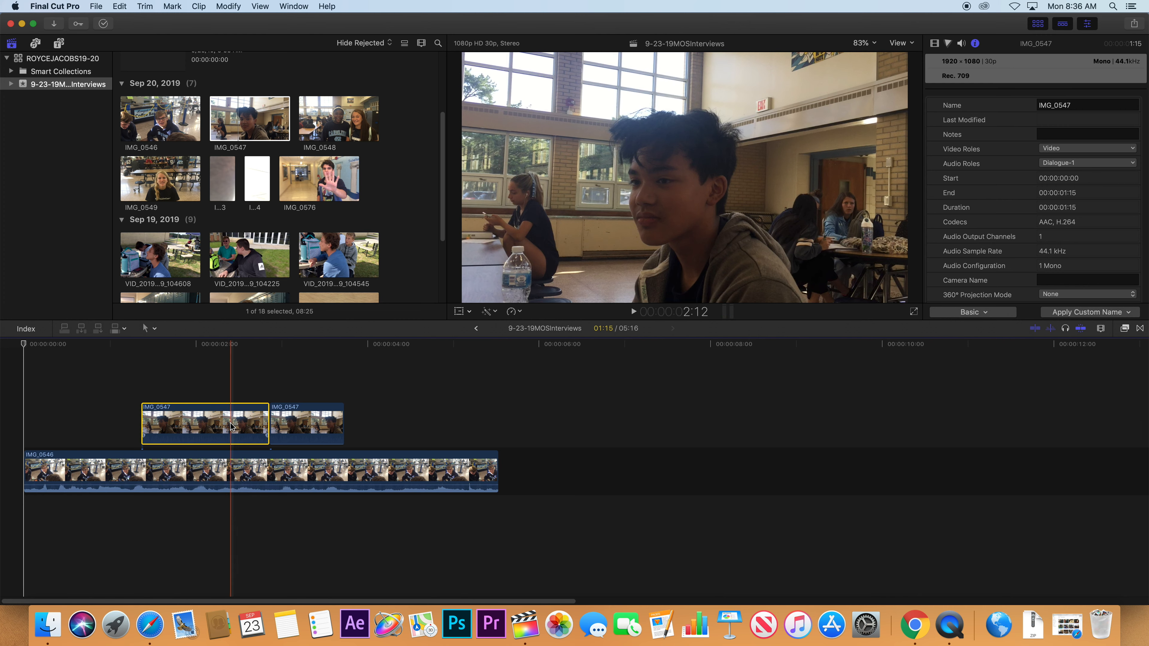
key("alt+bracketright")
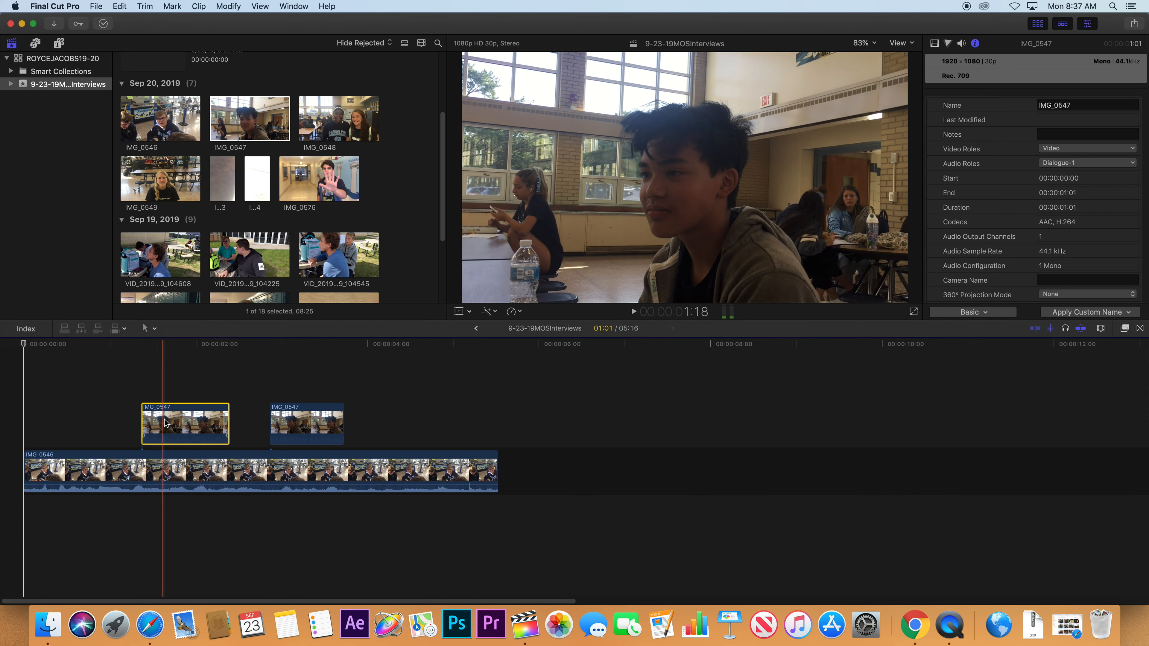
Retrim the short IMG_0547 clip toward the next one, and add VID_20190919_104225 after IMG_0546.
key("alt+bracketleft")
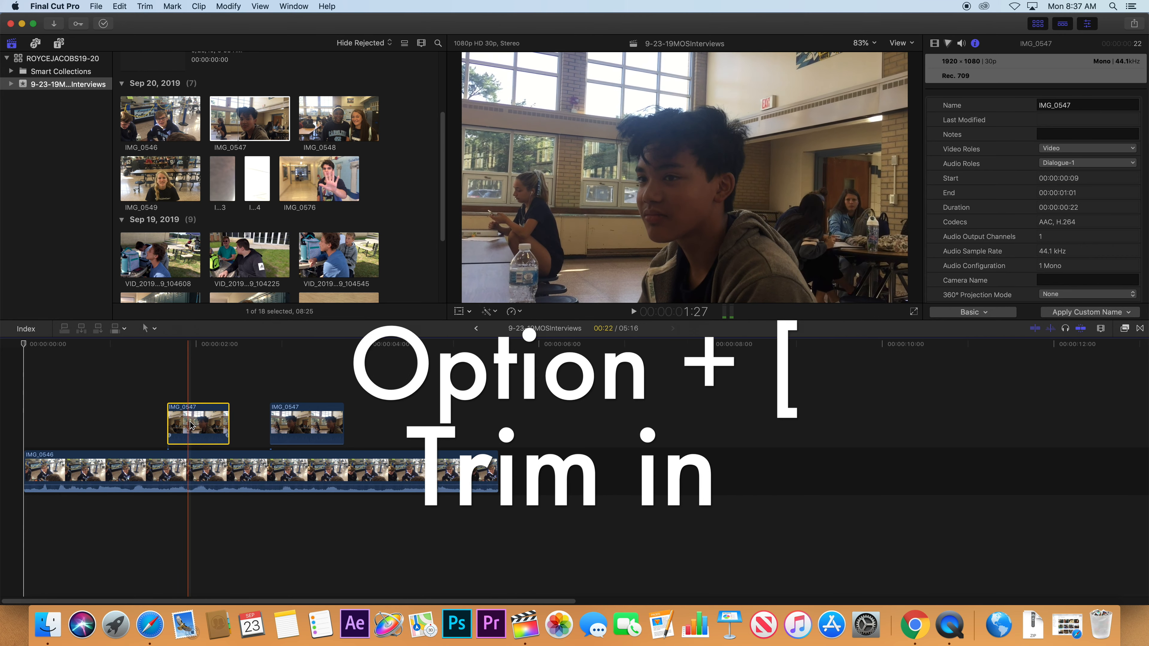
key("alt+bracketleft")
key("alt+bracketleft")
key("alt+bracketright")
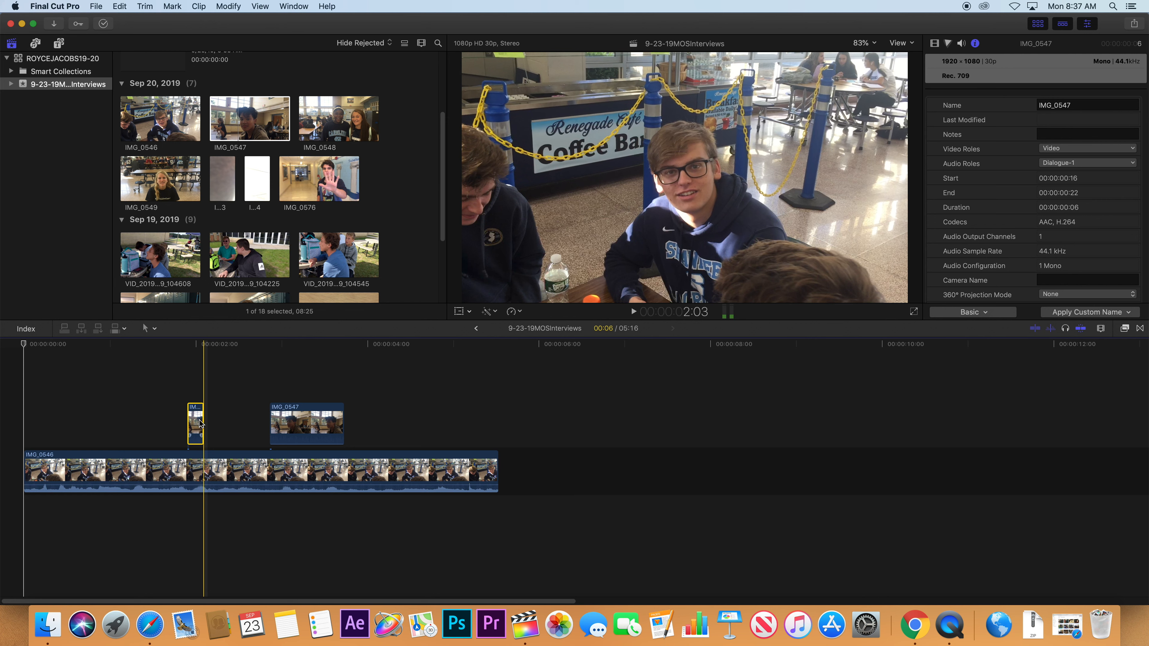
left_click_drag(202, 424, 268, 423)
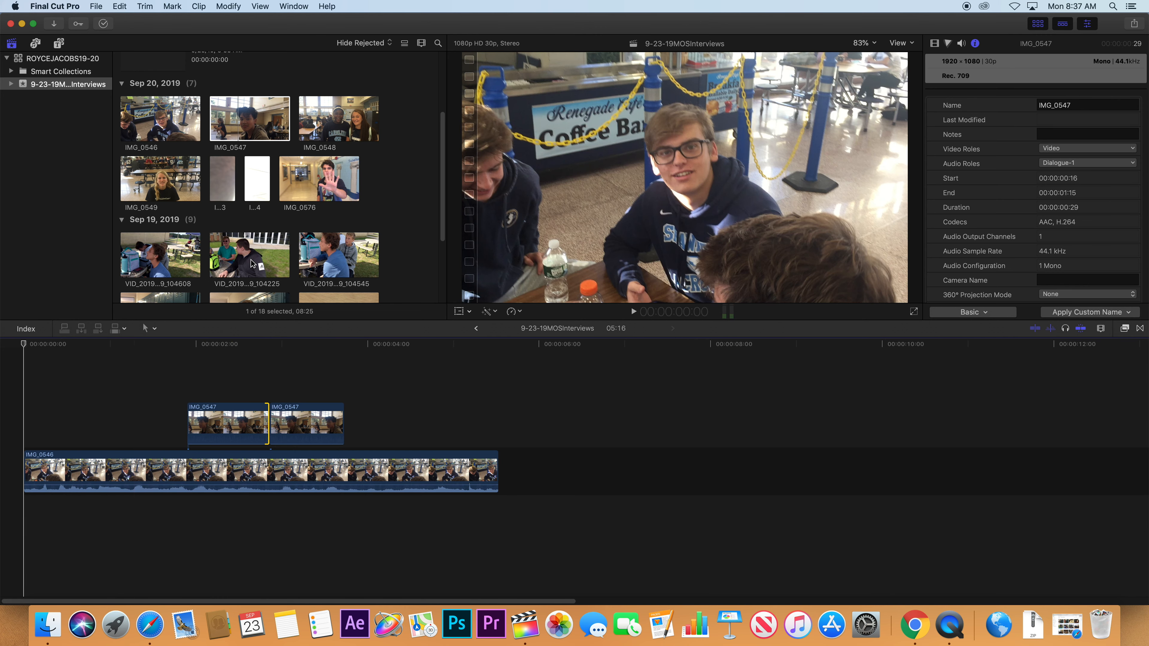
left_click_drag(249, 255, 586, 468)
Trim the end edge of VID_20190919_104225 to shorten it.
scroll(638, 475, "right", 10)
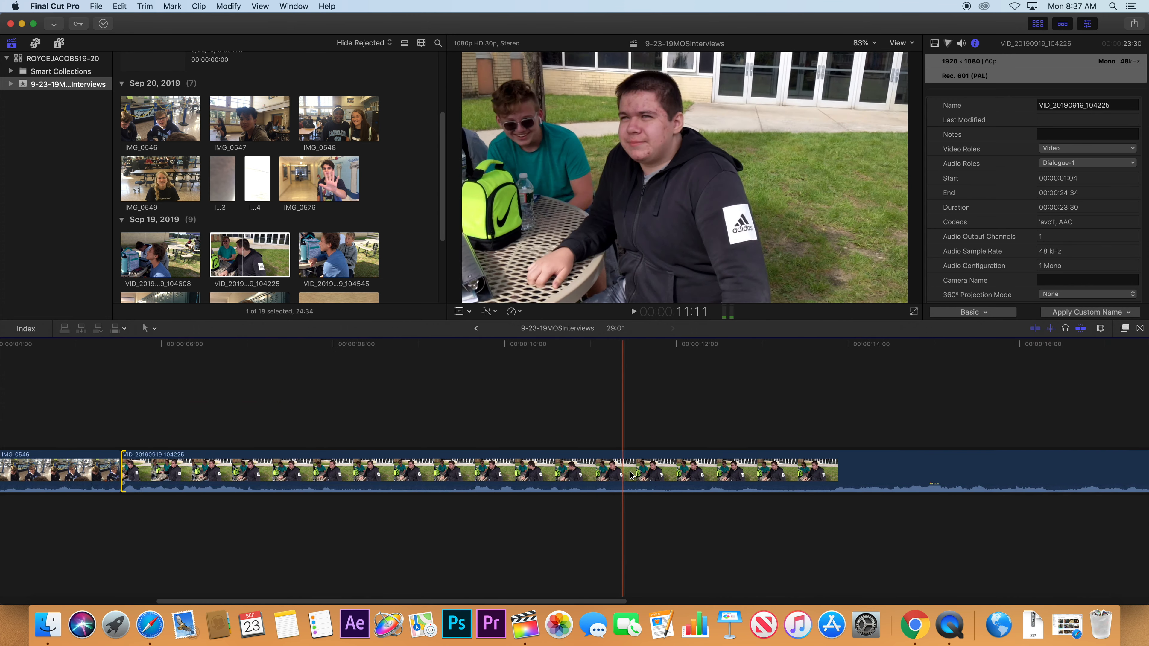
scroll(945, 477, "right", 6)
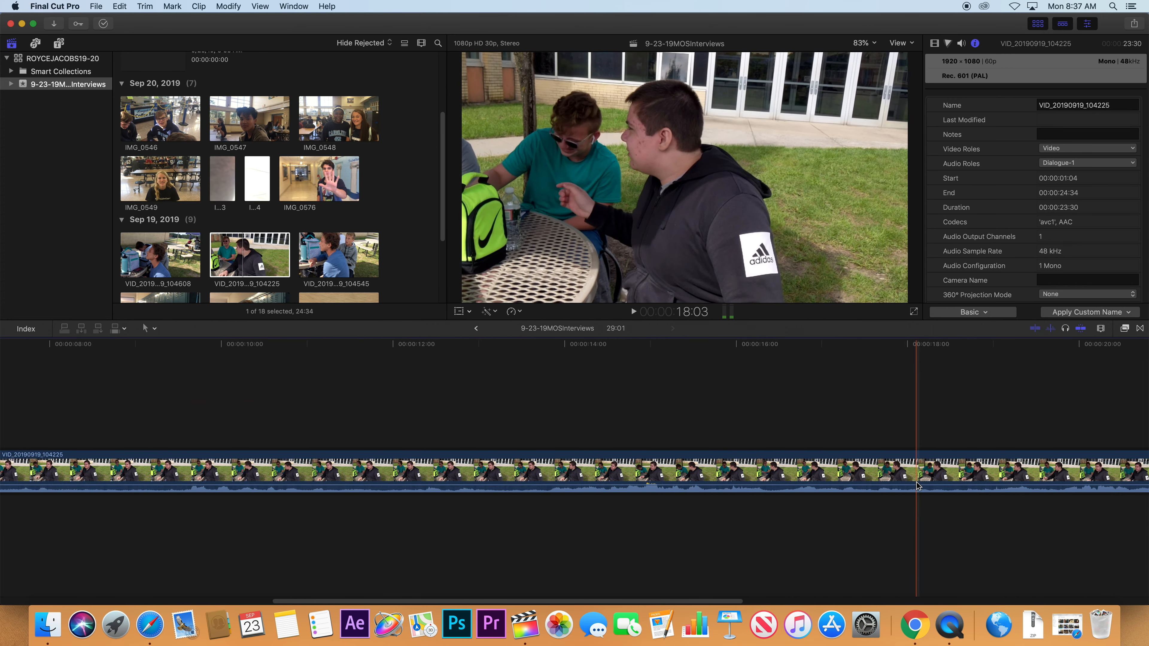
key("shift+z")
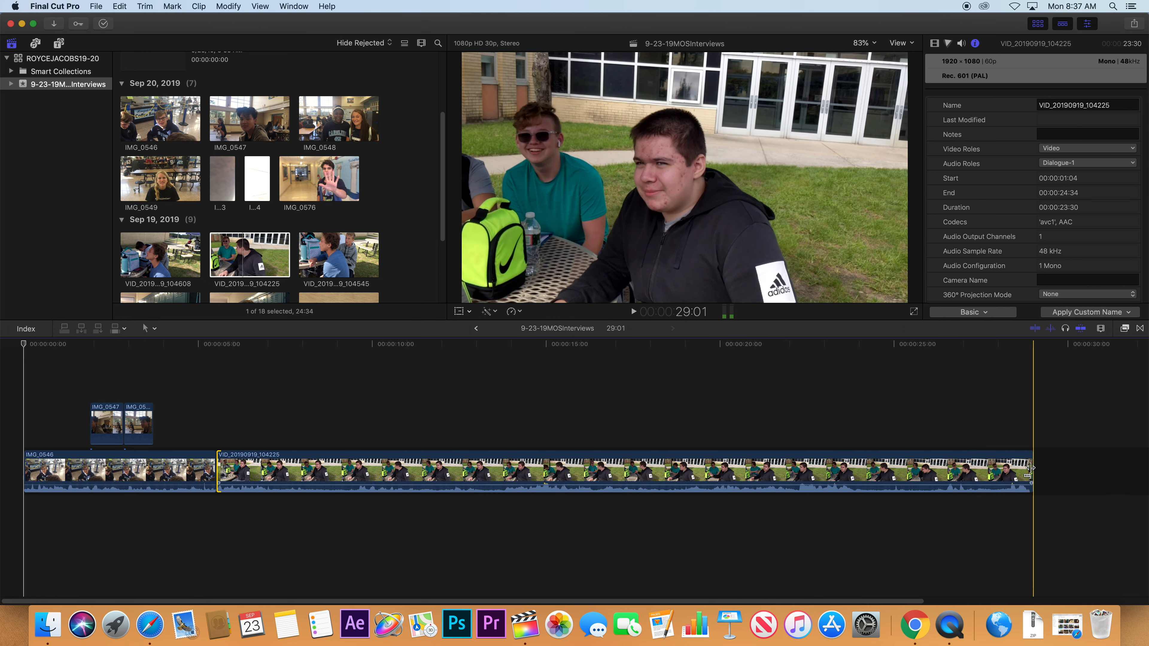
left_click_drag(1031, 471, 536, 472)
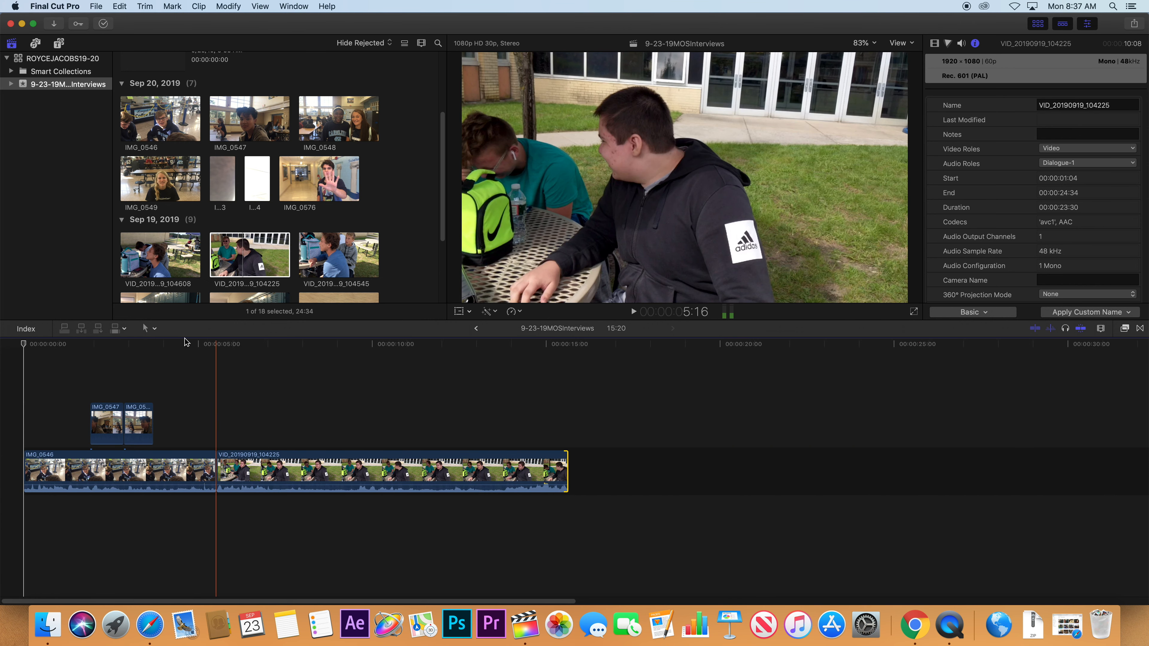
Append VID_20190919_104545 to the end of the timeline.
left_click(333, 255)
left_click_drag(333, 257, 520, 421)
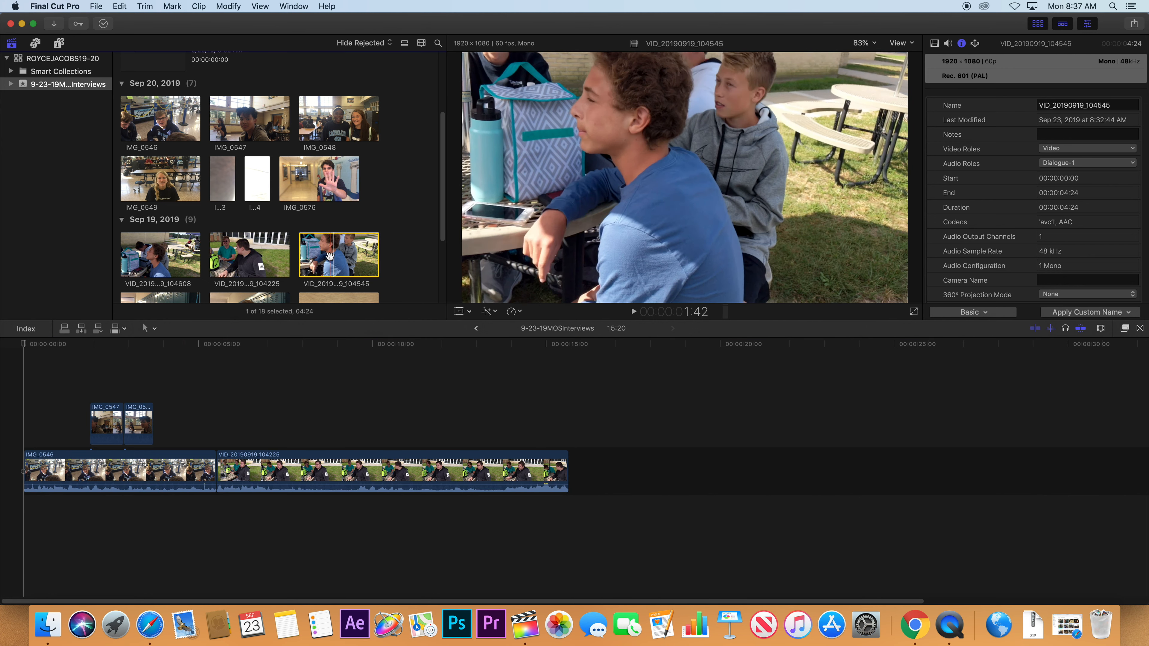
key("e")
Append IMG_0535 through IMG_0544 to the timeline and park the playhead on IMG_0540.
scroll(181, 212, "down", 4)
left_click(181, 209)
key("e")
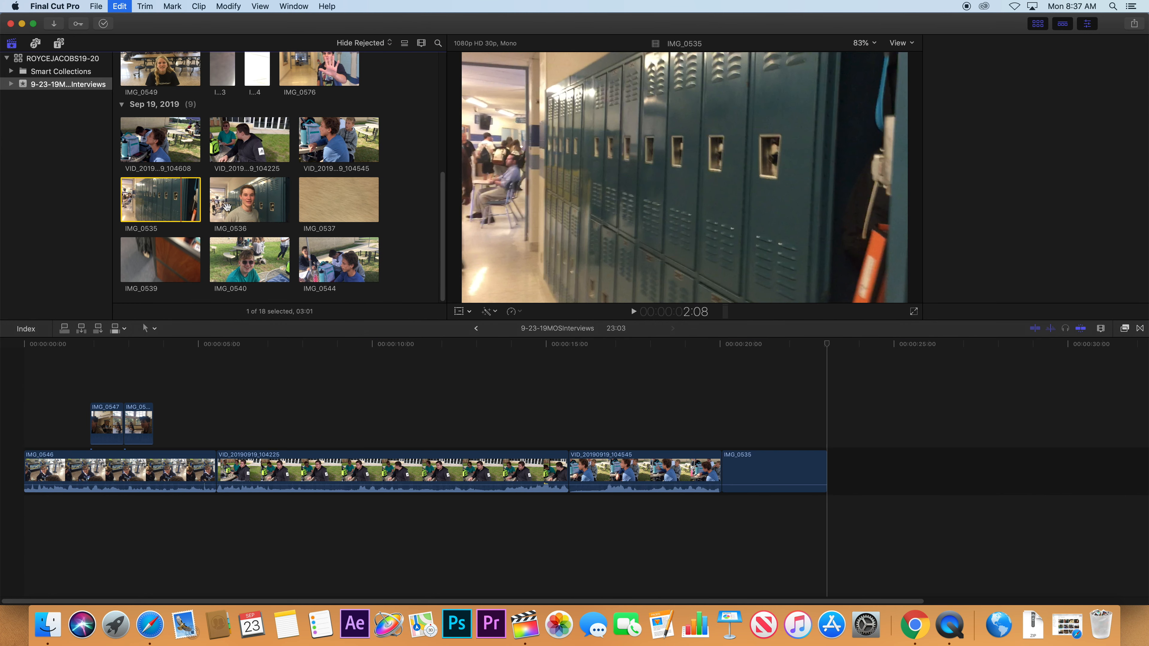
left_click(270, 206)
key("e")
left_click(323, 205)
key("e")
left_click(166, 264)
key("e")
left_click(249, 260)
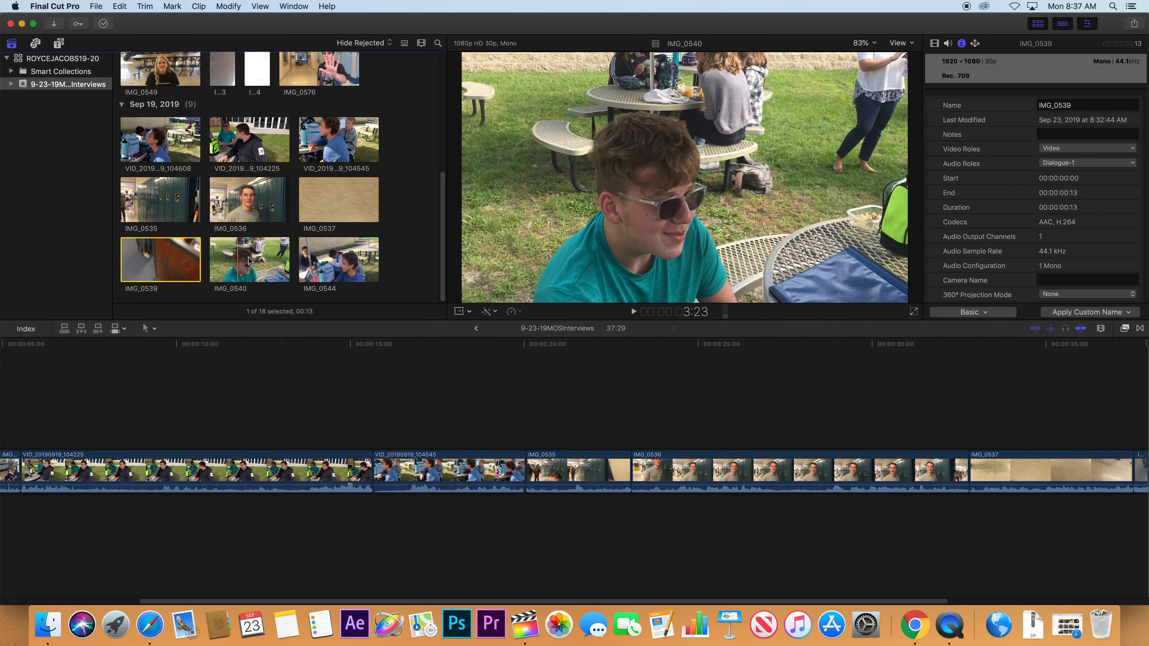
key("e")
left_click(339, 260)
key("e")
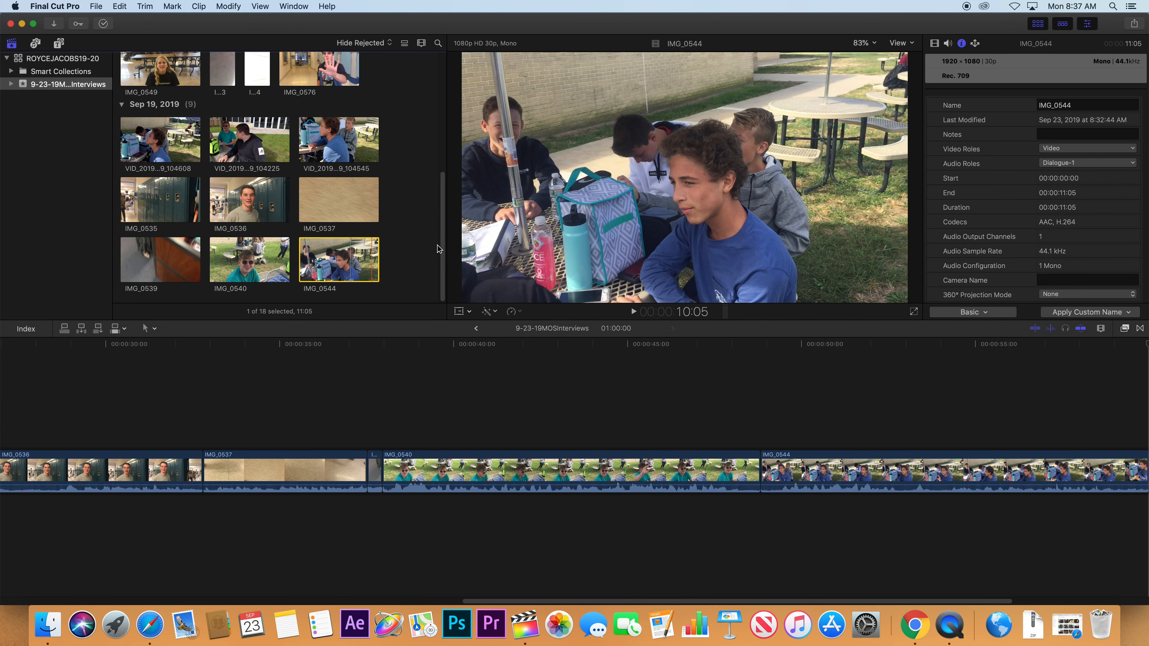
left_click(561, 441)
Minimize the Genesis login window and the GroupMe chat window.
key("shift+z")
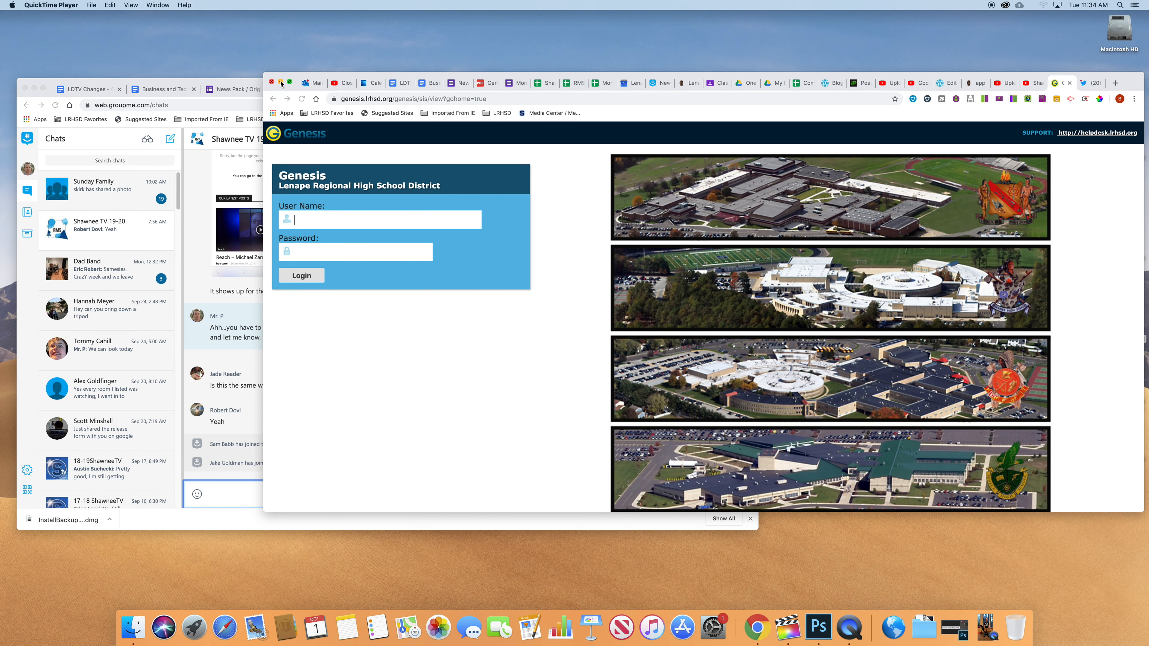
left_click(281, 83)
left_click(33, 88)
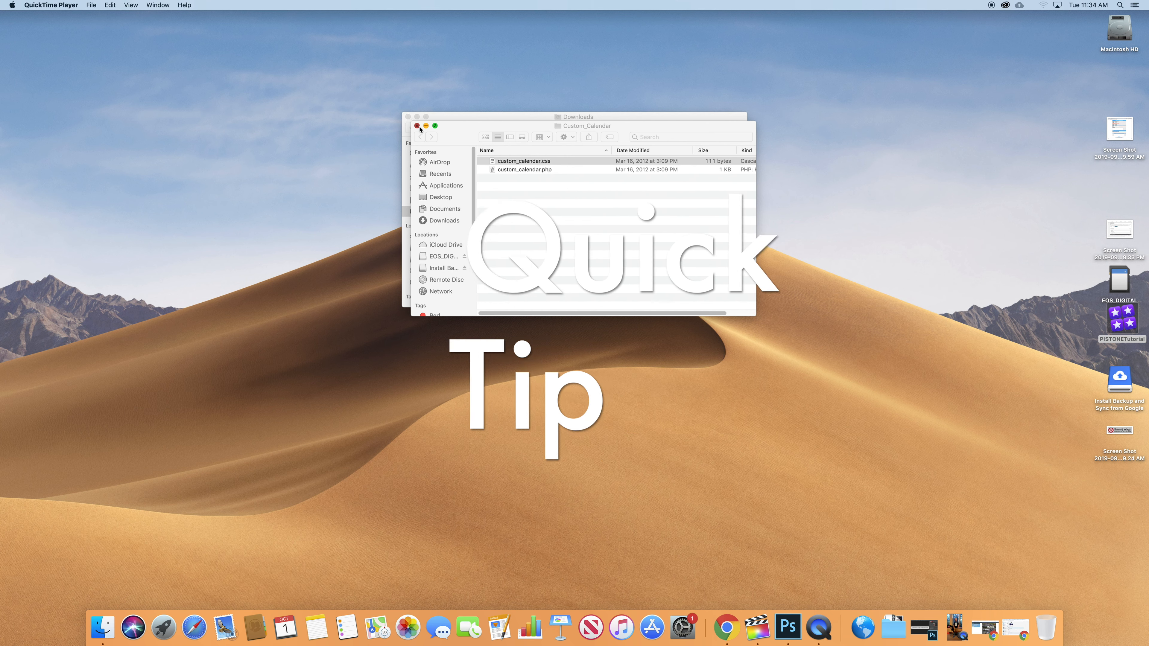
Hide the Finder windows and connect to the file server at smb://10.121.10.8.
left_click(407, 120)
key("super+h")
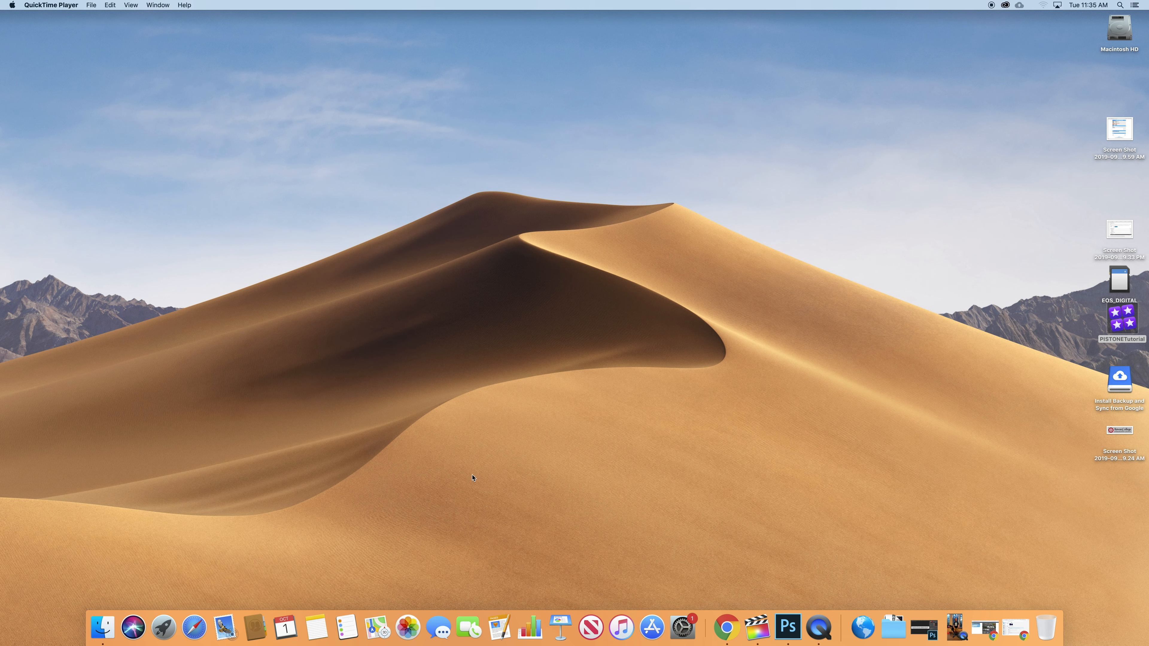
left_click(100, 636)
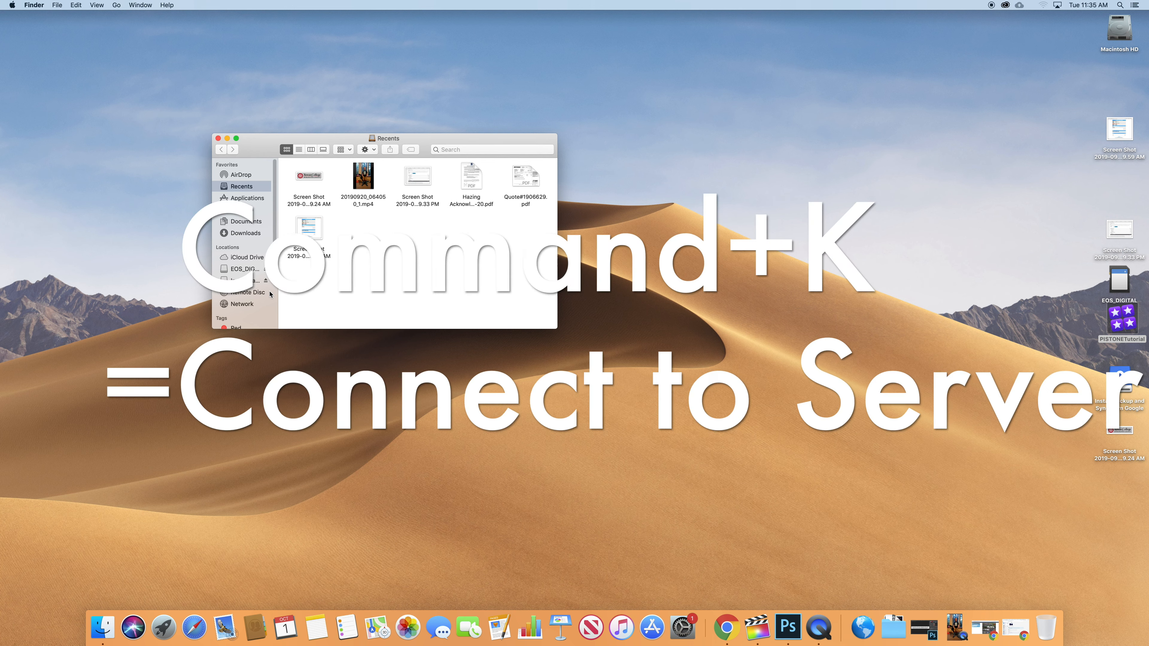
key("super+k")
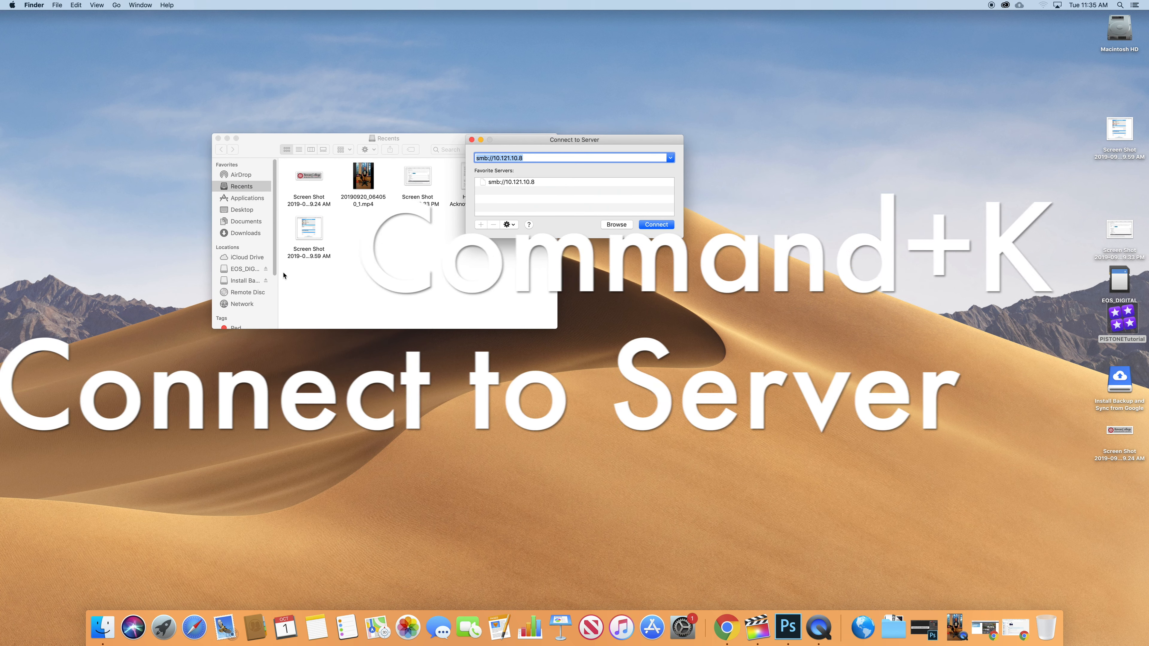
left_click(527, 157)
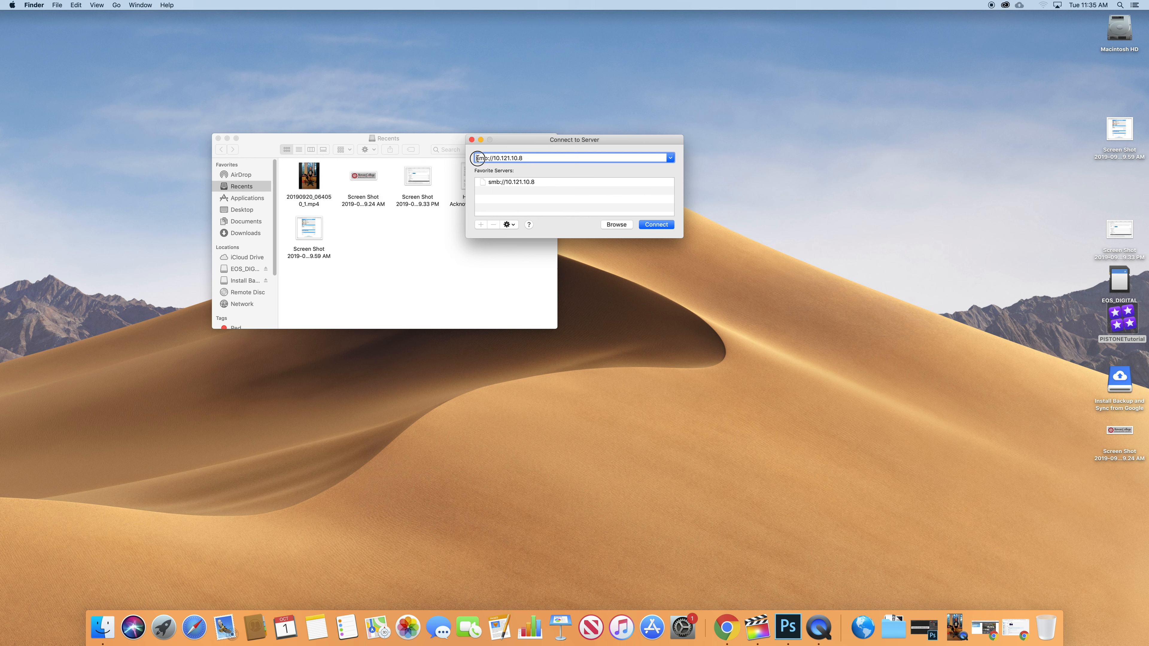
left_click_drag(477, 158, 523, 158)
left_click(652, 224)
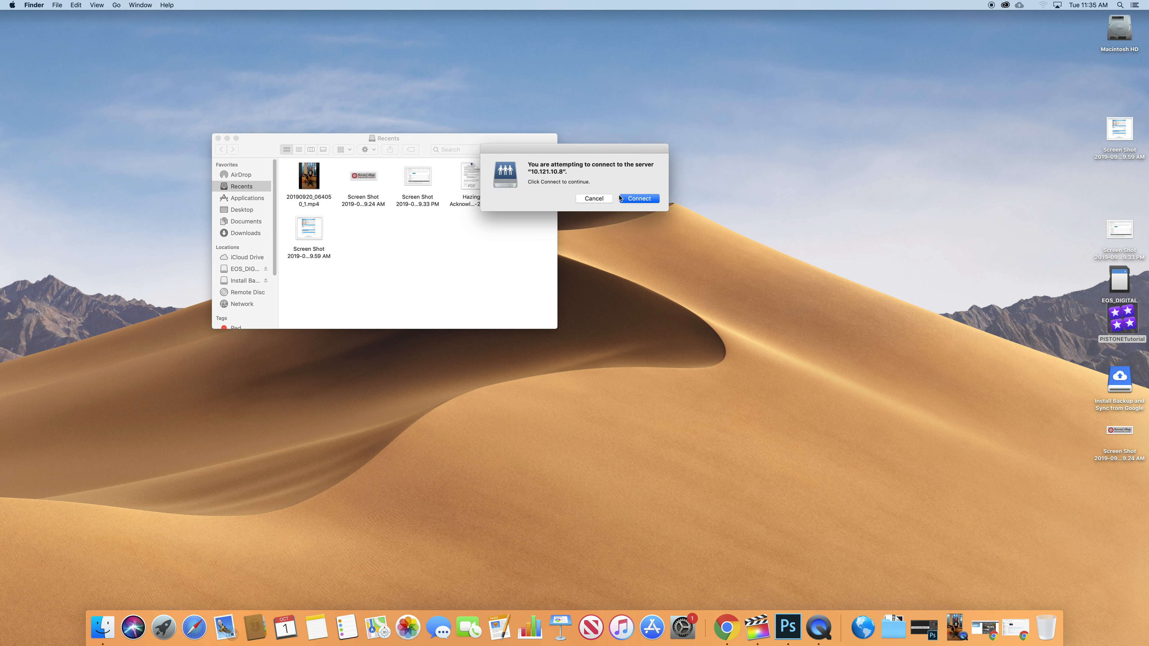
left_click(636, 200)
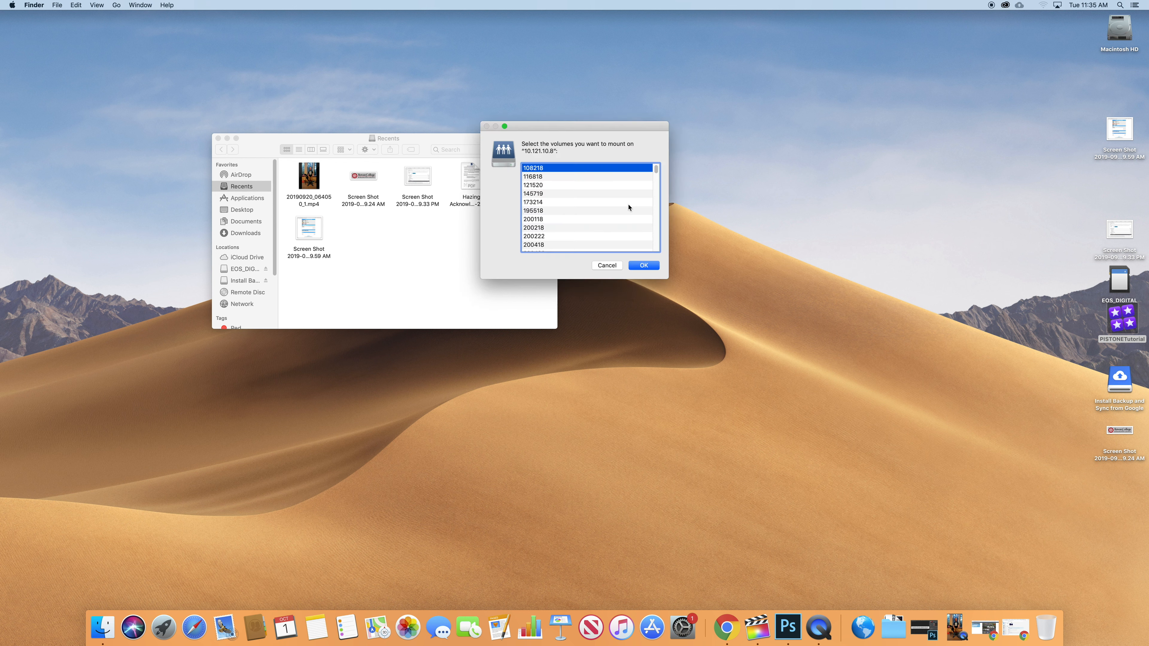
Mount the TVTECH volume, close the Recents window and position the TVTECH window.
left_click_drag(656, 170, 656, 249)
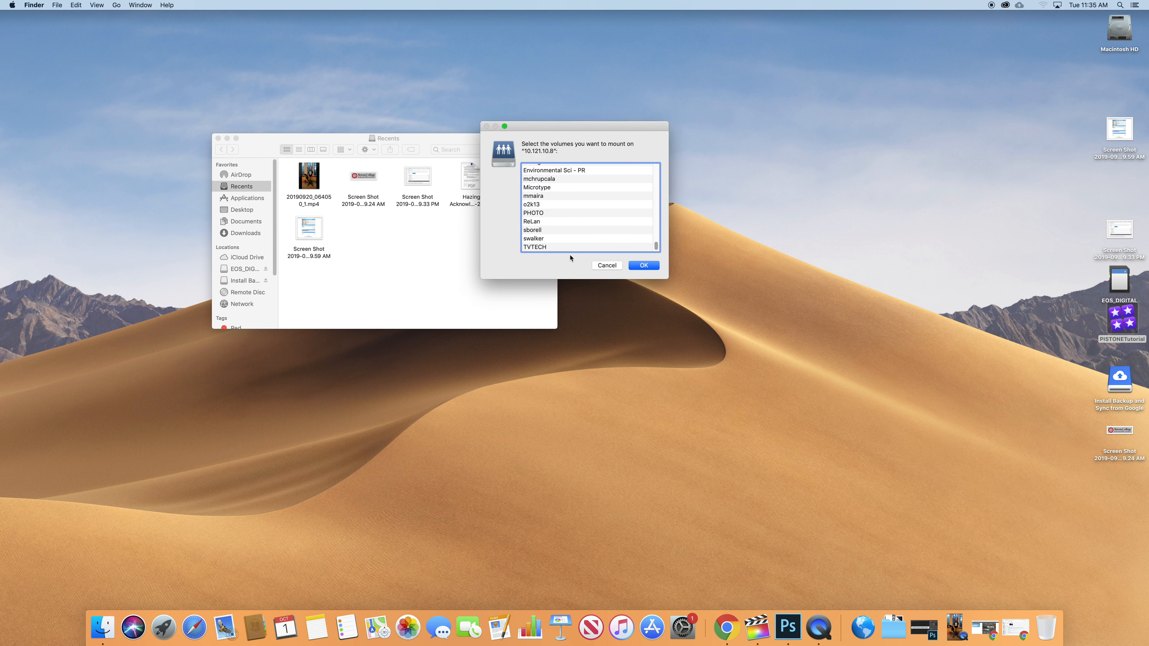
left_click(542, 247)
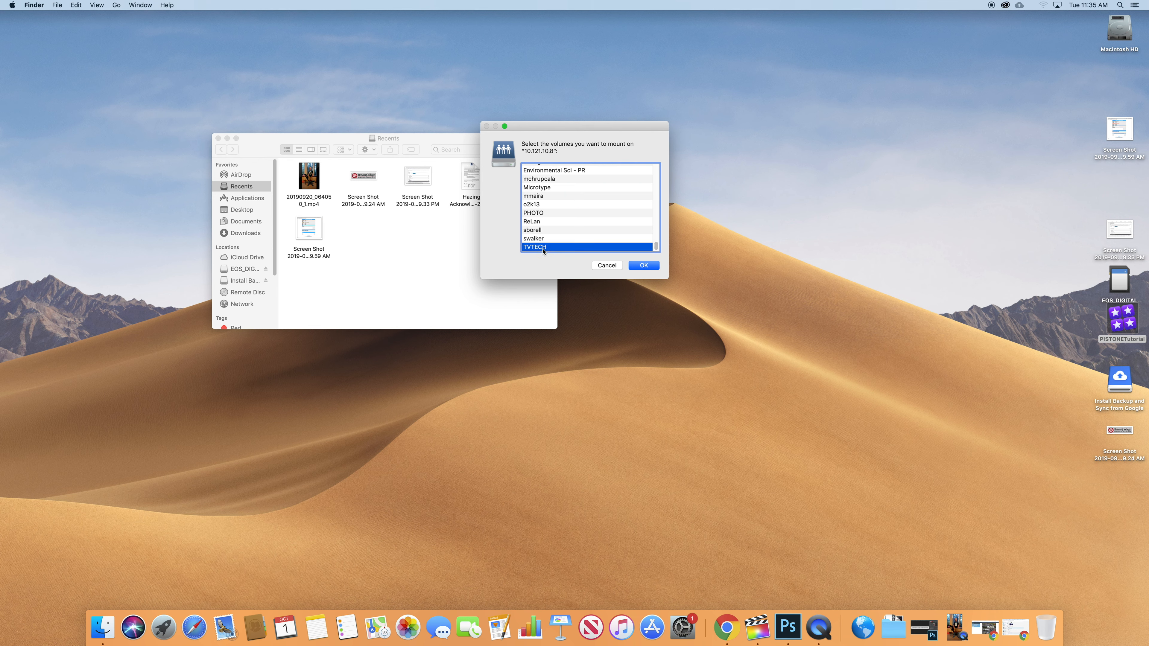
left_click(644, 266)
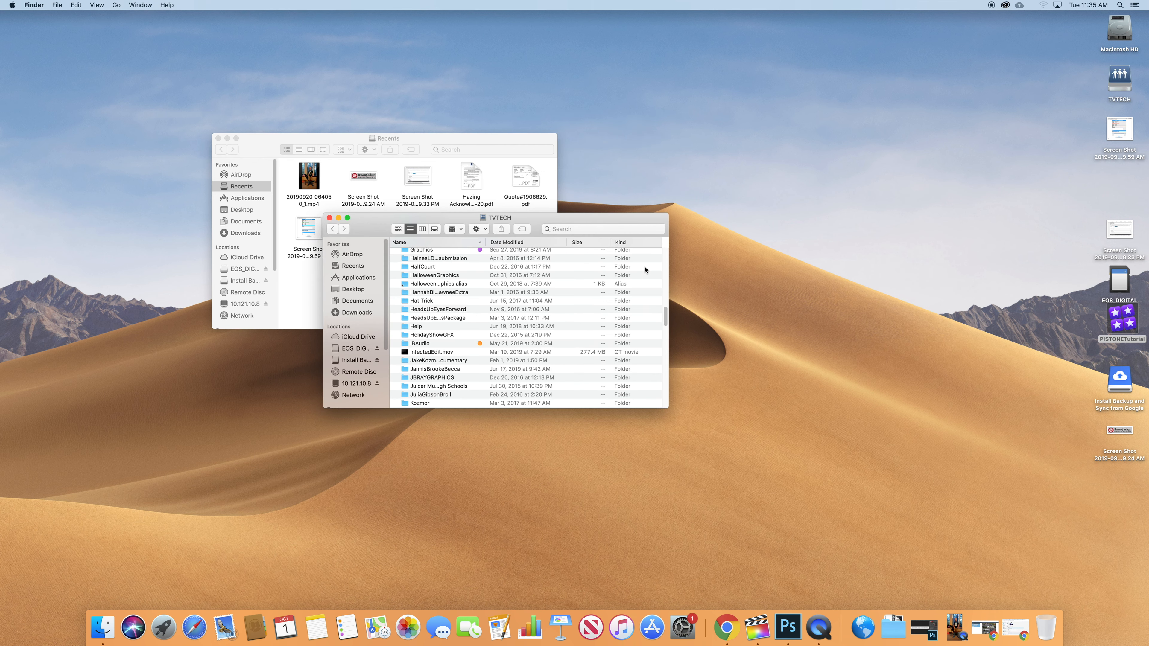
left_click_drag(531, 227, 624, 134)
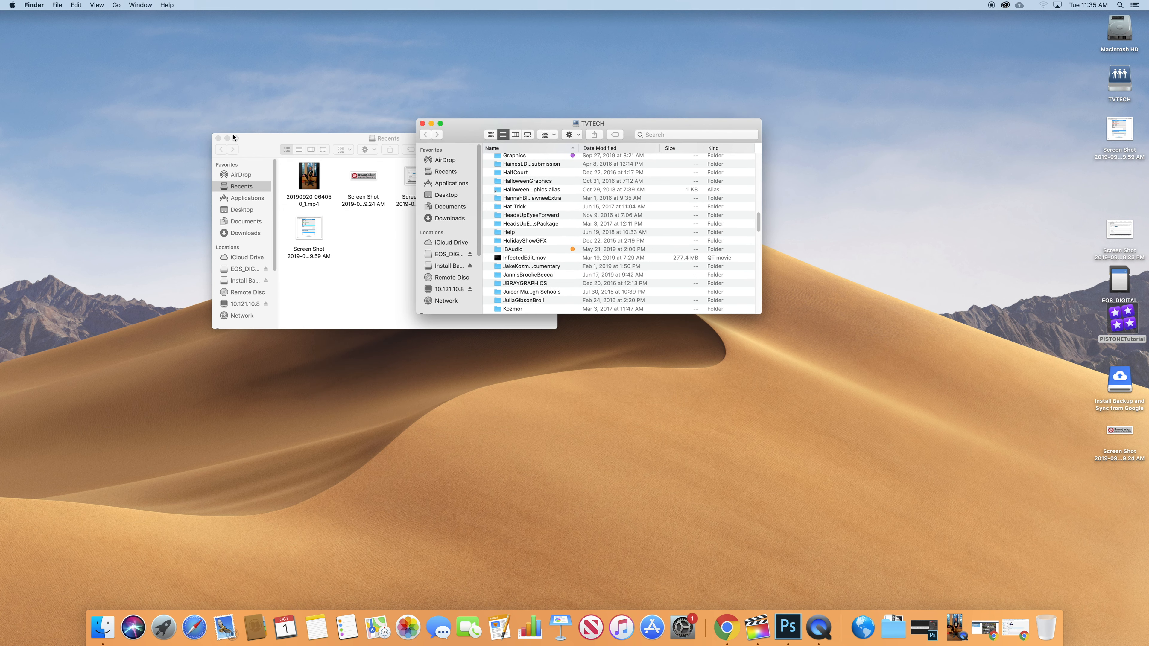
left_click(218, 138)
left_click_drag(488, 124, 476, 124)
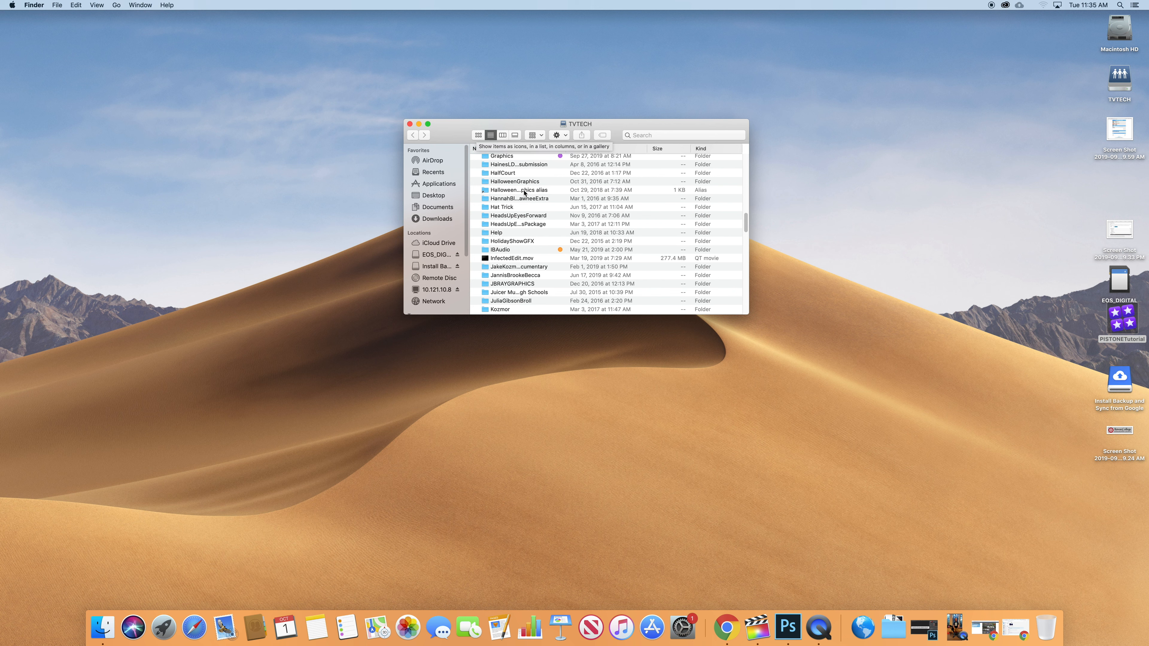
scroll(744, 181, "up", 2)
left_click_drag(744, 181, 741, 159)
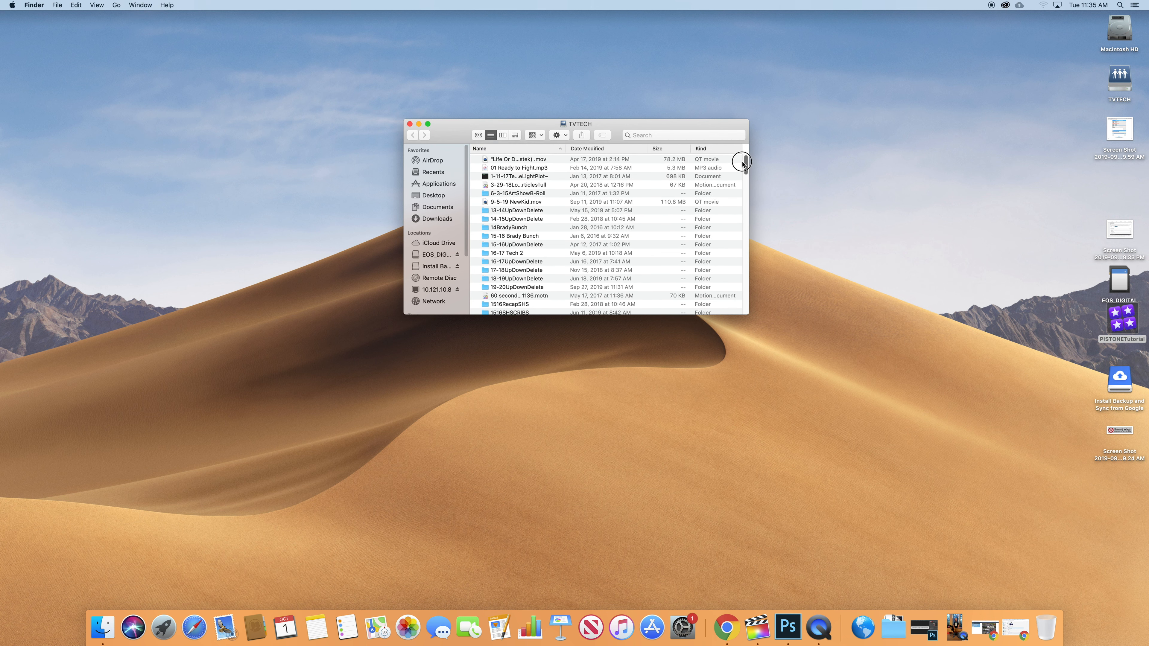
left_click(1120, 83)
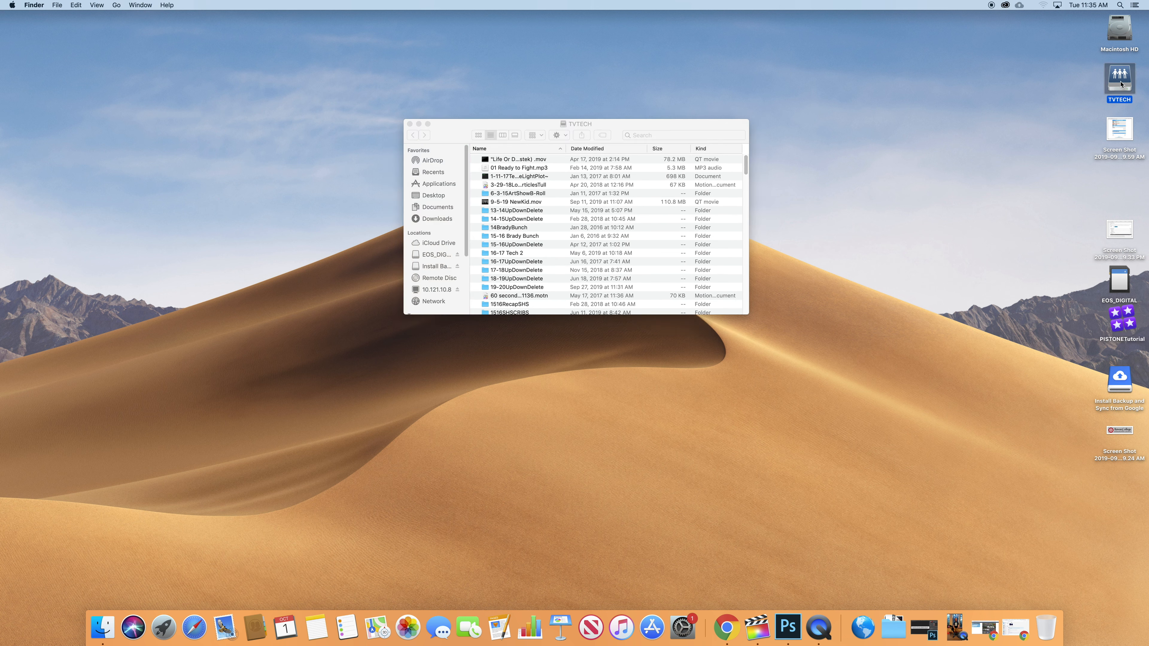
left_click(757, 628)
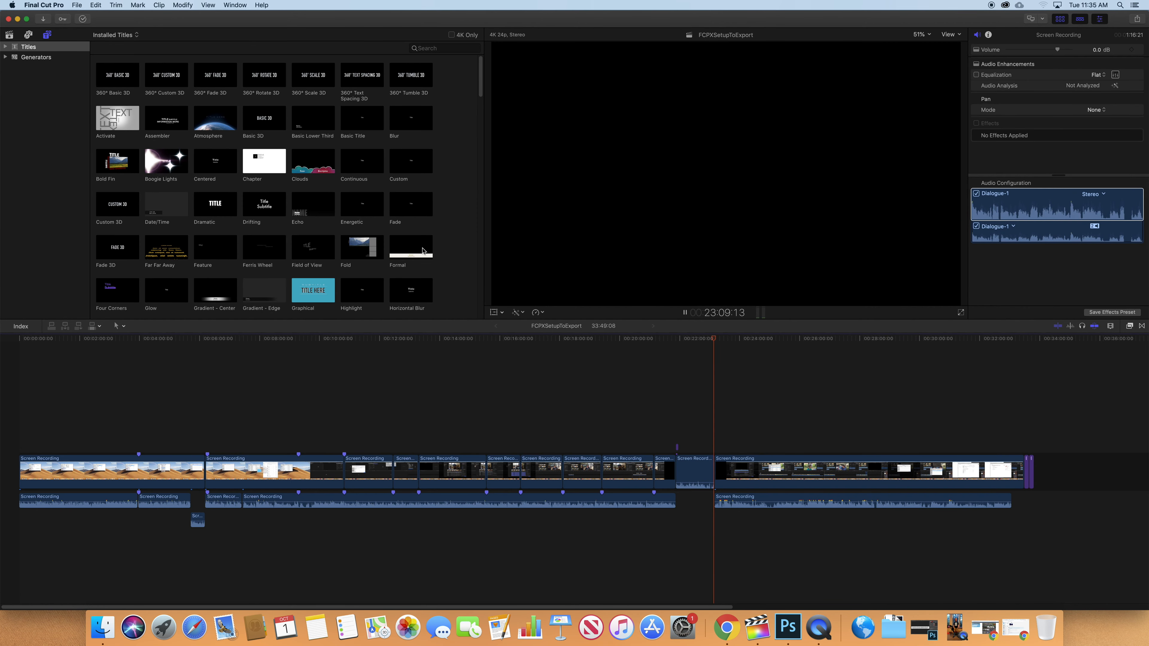
Open Media Import on the TVTECH volume and sort its files by name.
key("super+i")
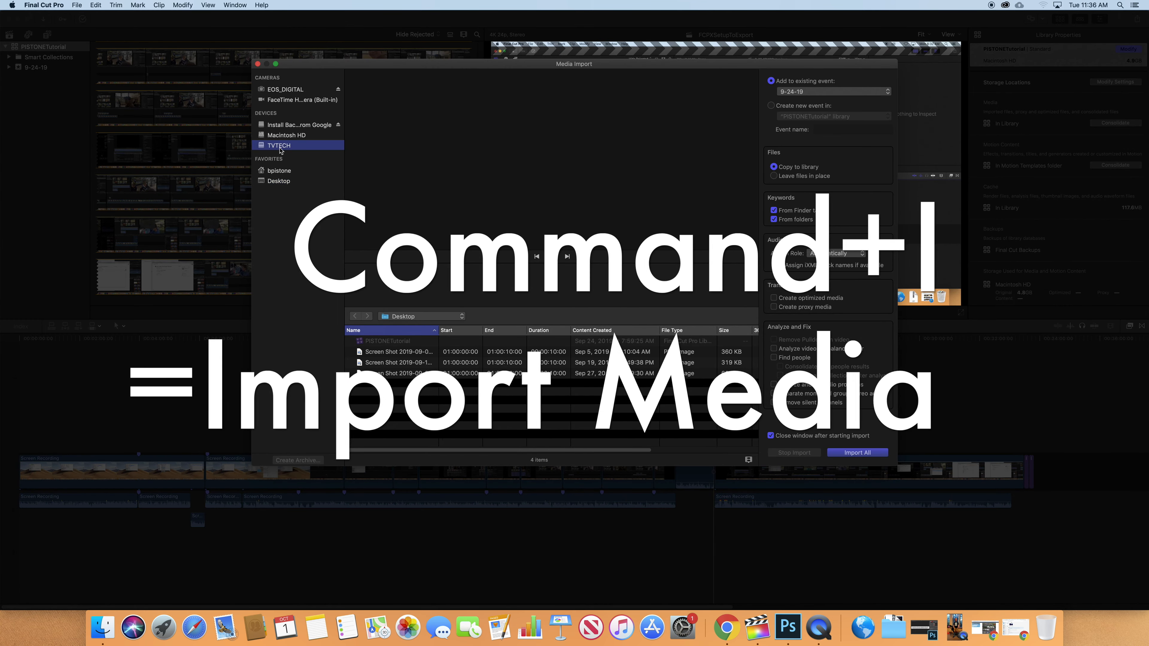
left_click(294, 145)
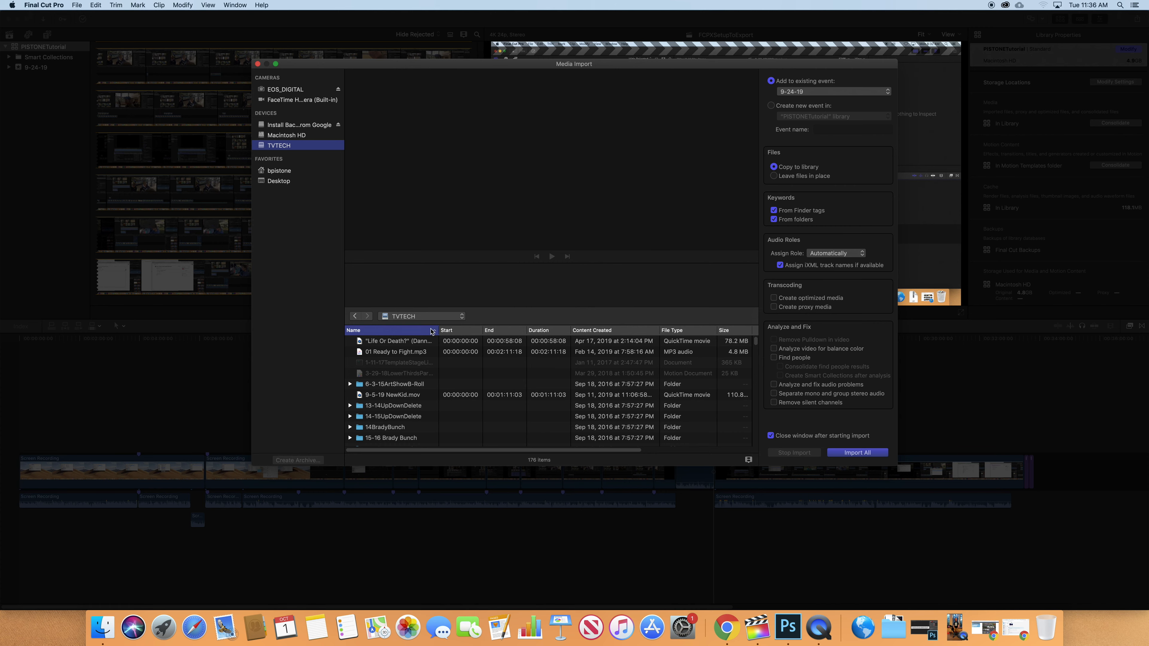
left_click(602, 330)
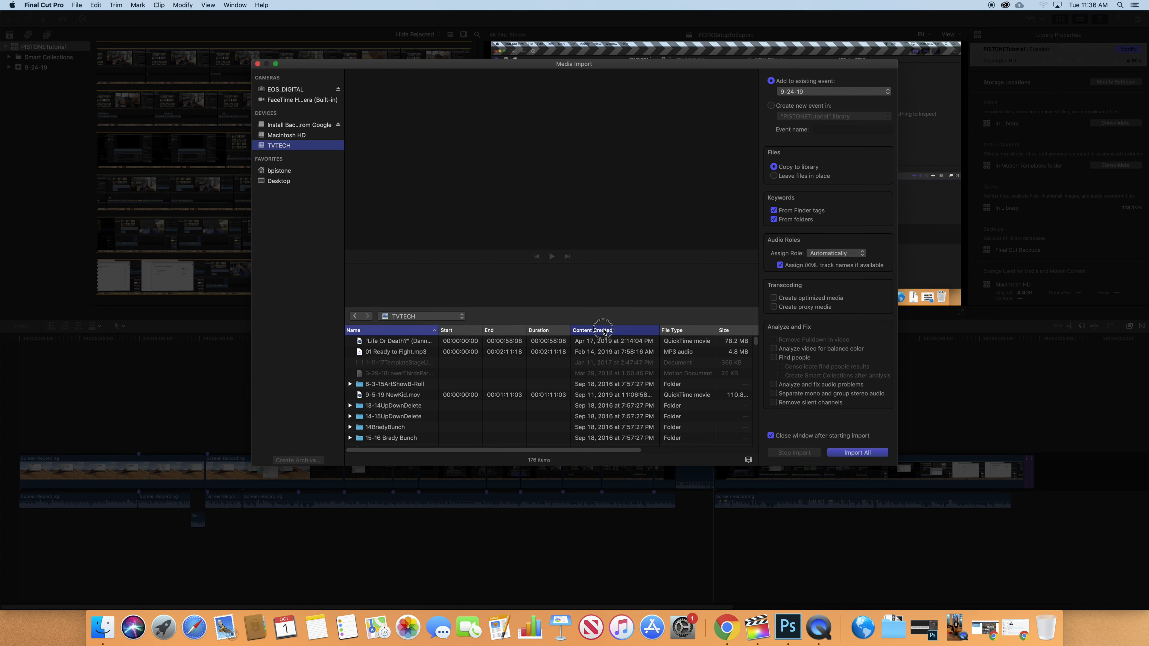
left_click(412, 333)
scroll(406, 369, "down", 15)
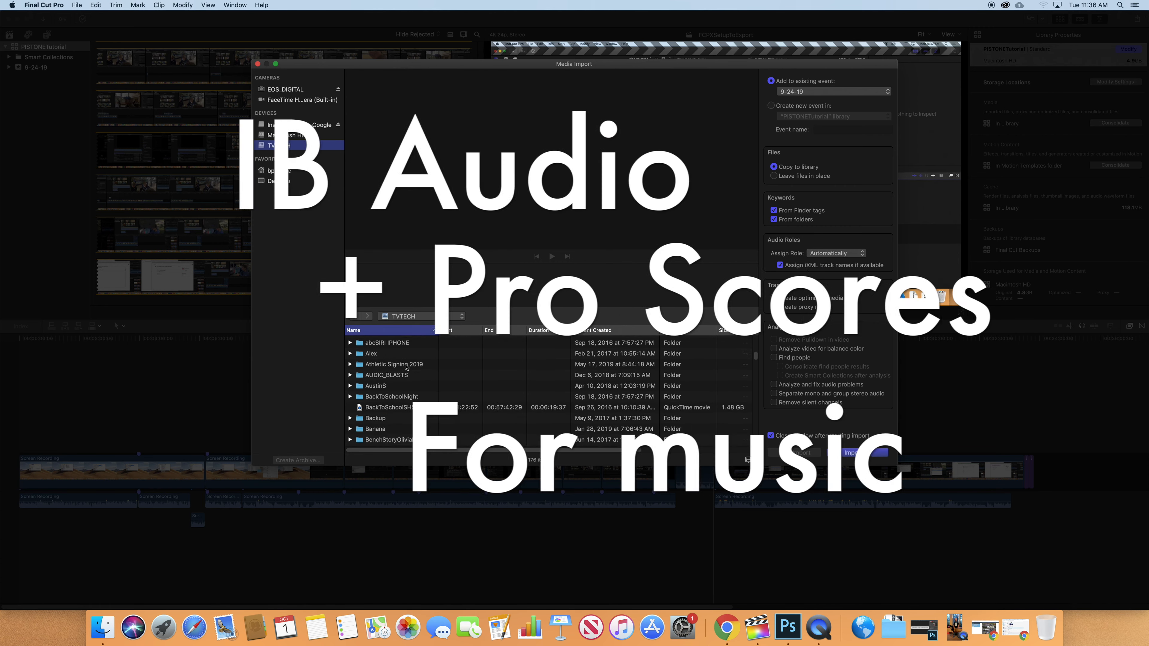
scroll(402, 369, "down", 10)
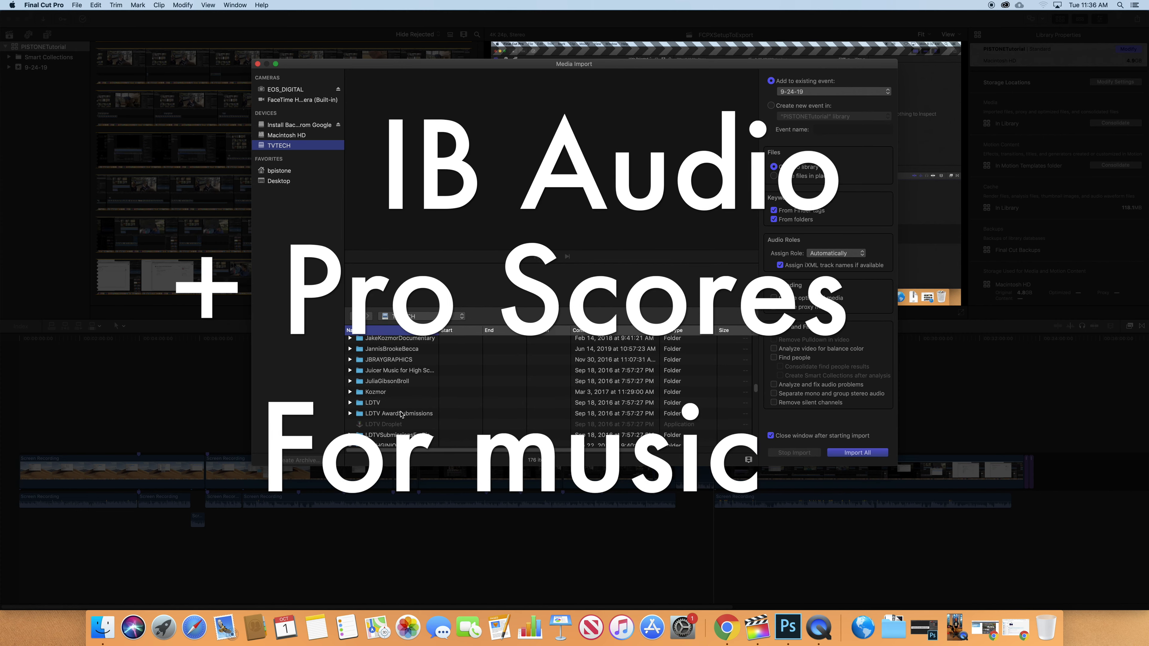
scroll(406, 402, "down", 12)
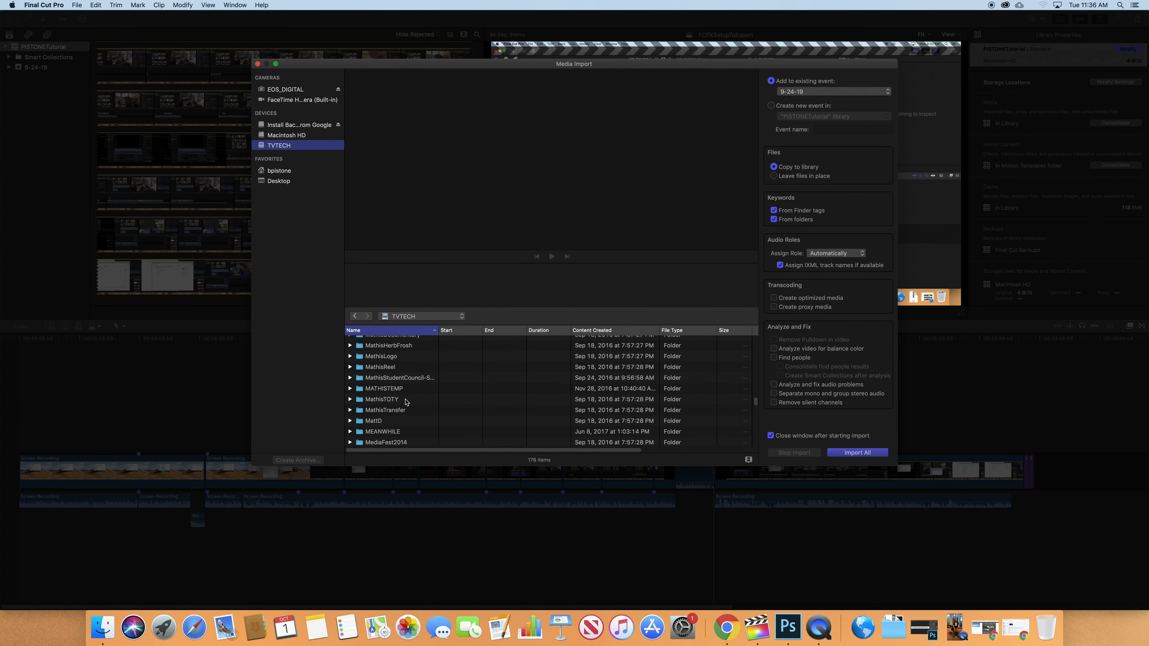
scroll(406, 401, "up", 20)
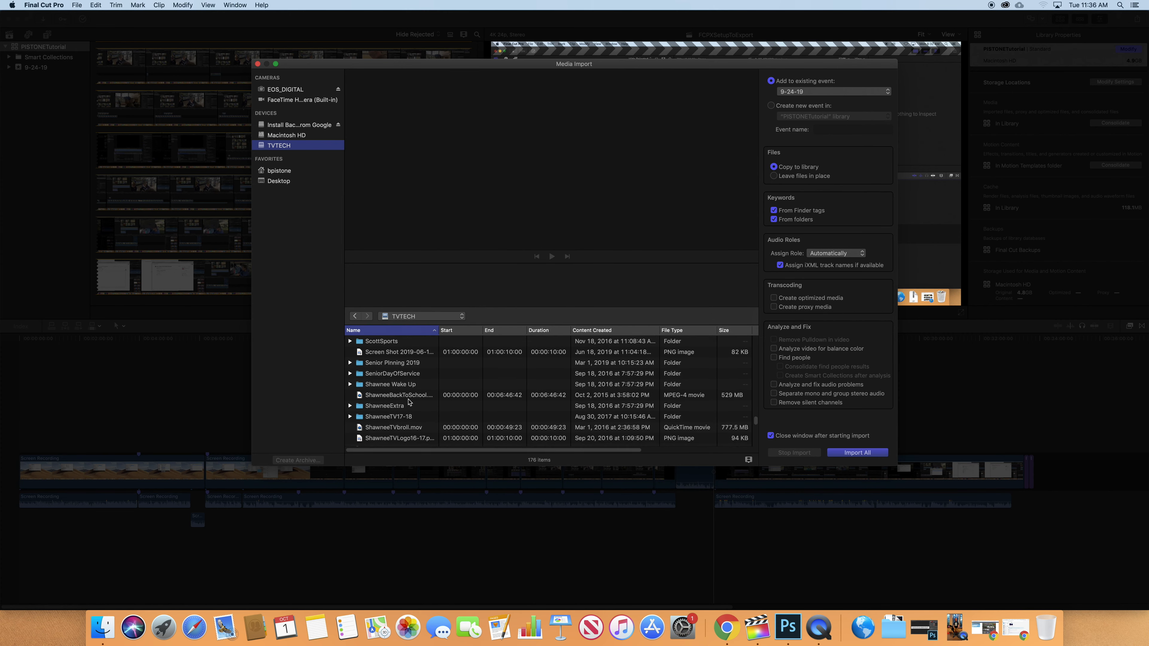
scroll(409, 402, "down", 2)
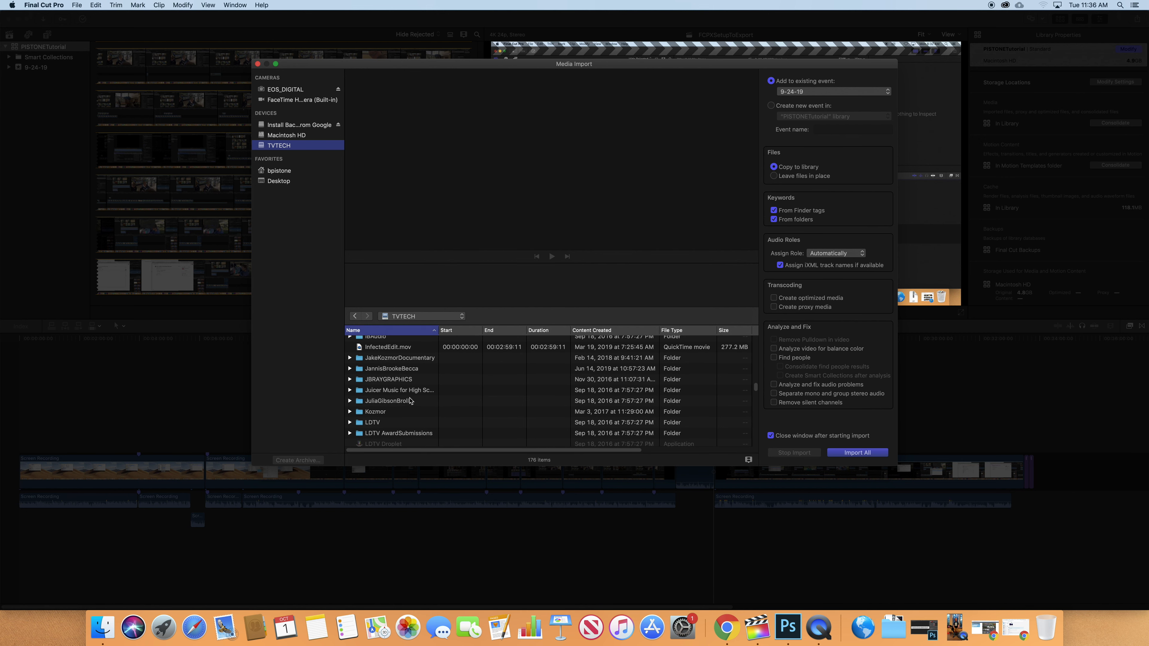
scroll(410, 400, "up", 2)
Open the IBAudio folder and preview the Busta_Cap_Loop1.wav loop.
double_click(383, 376)
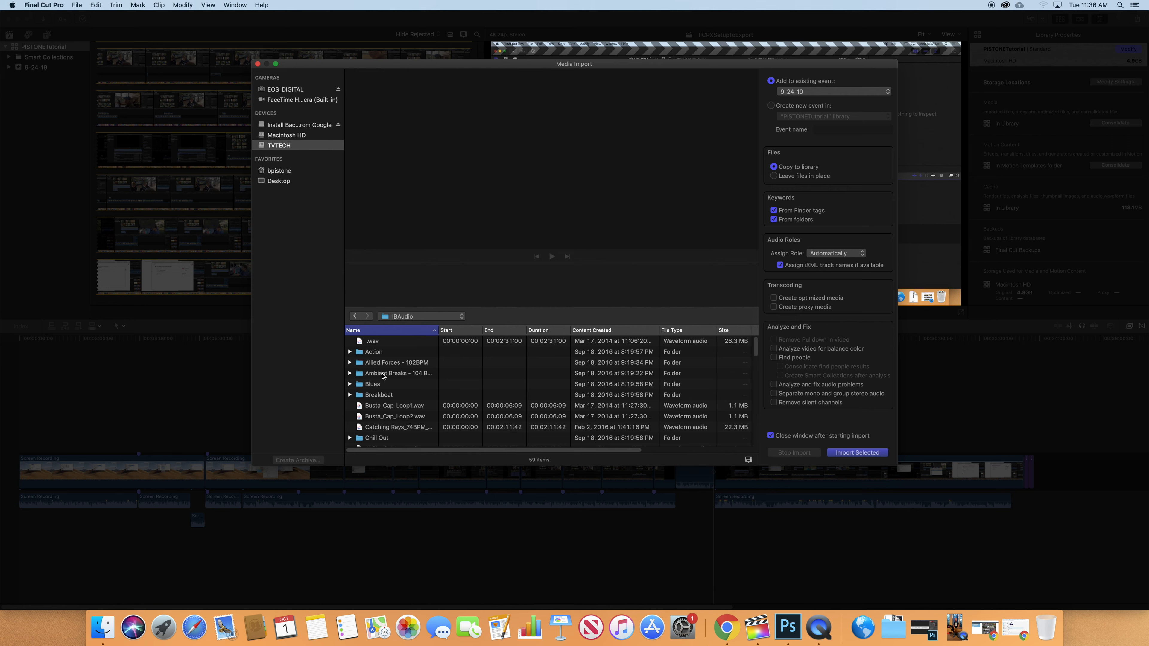
left_click(385, 406)
left_click(552, 257)
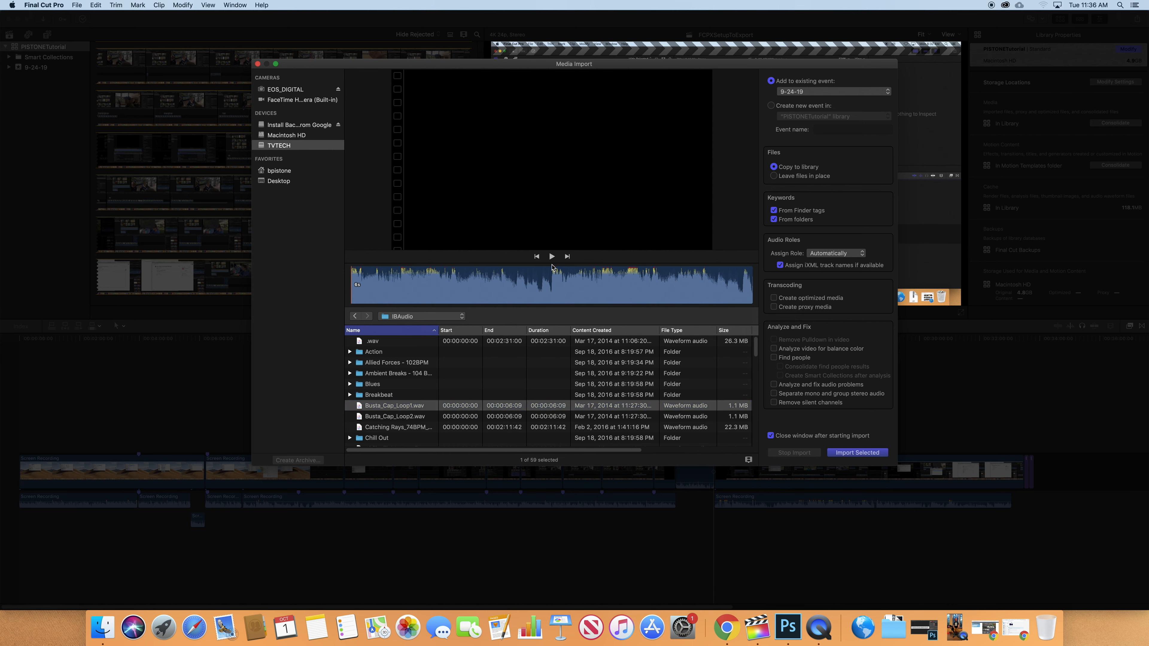
left_click(551, 257)
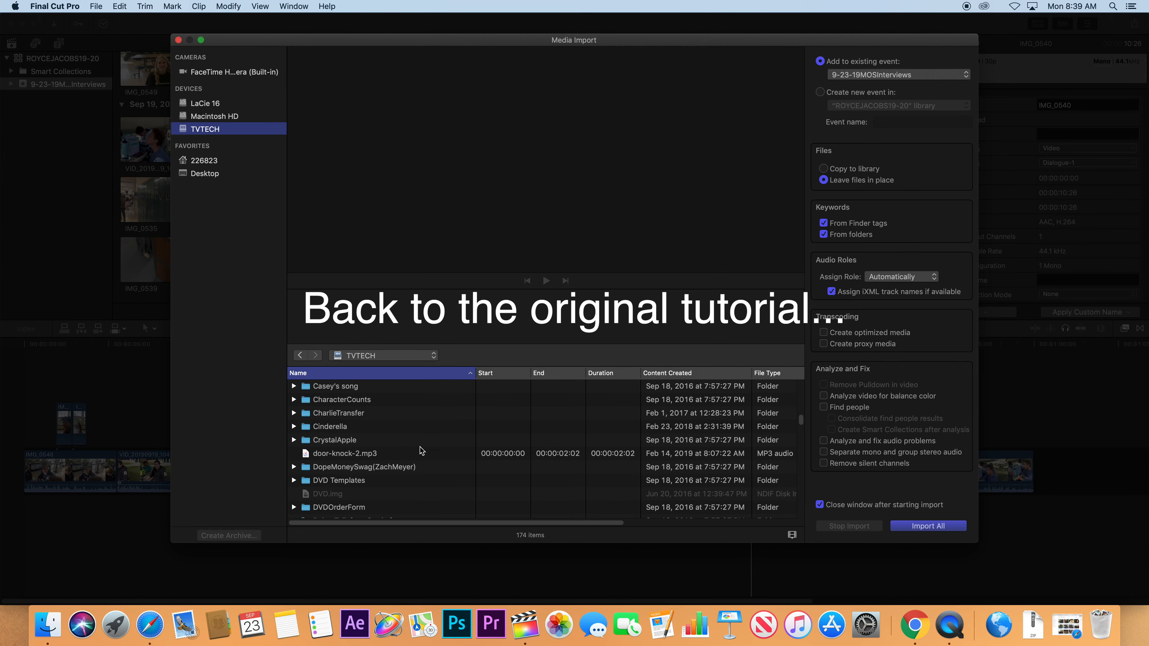
scroll(419, 450, "down", 10)
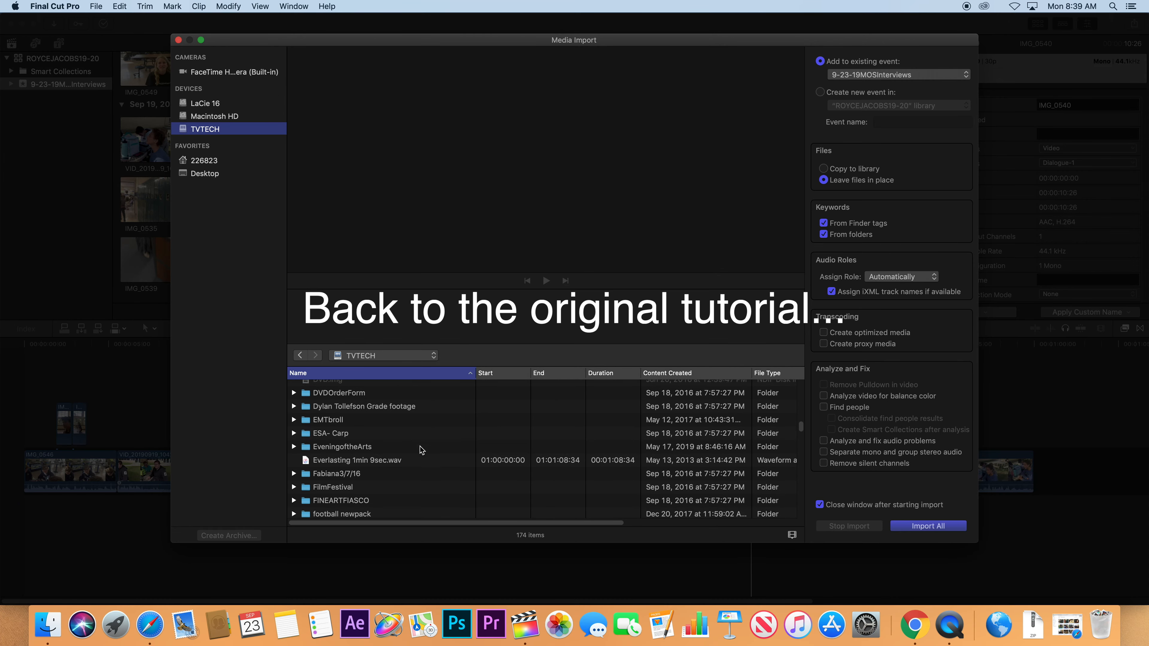
Preview the Busta_Cap_Loop1.wav loop from the IBAudio folder with the volume raised.
double_click(311, 462)
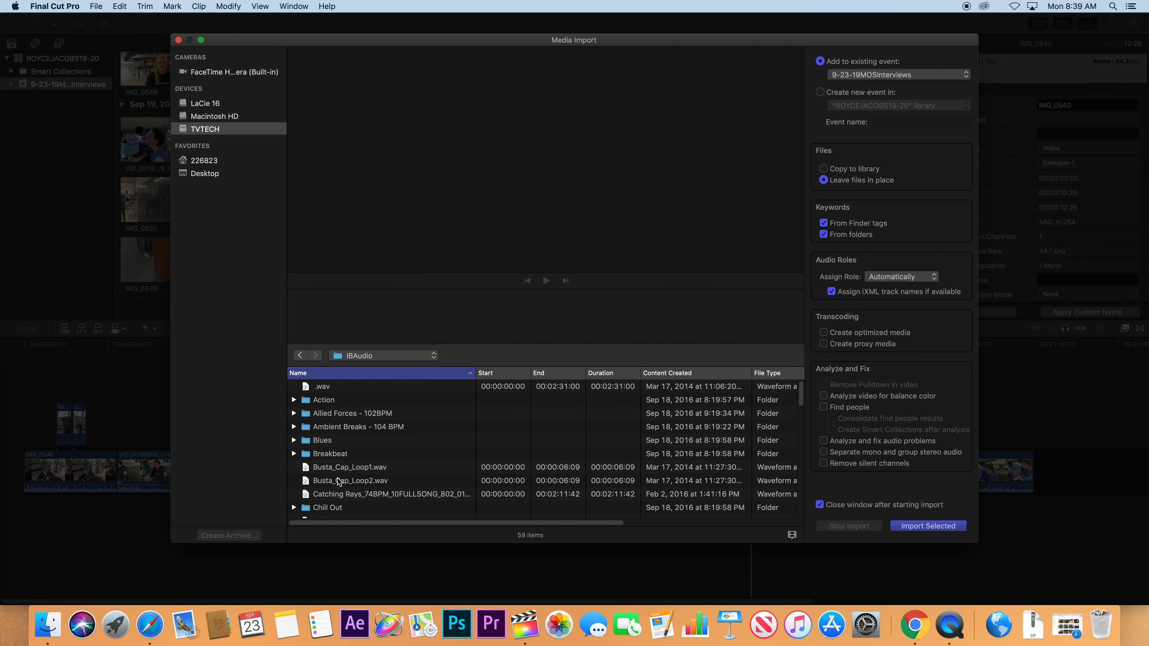
left_click(373, 470)
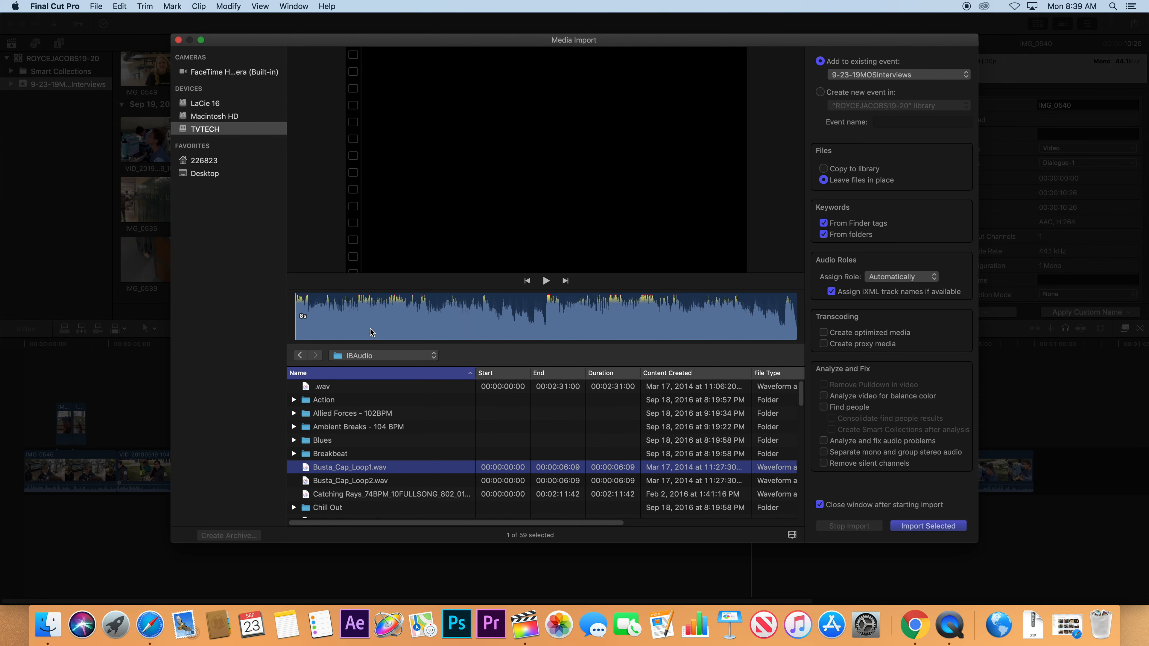
left_click(546, 281)
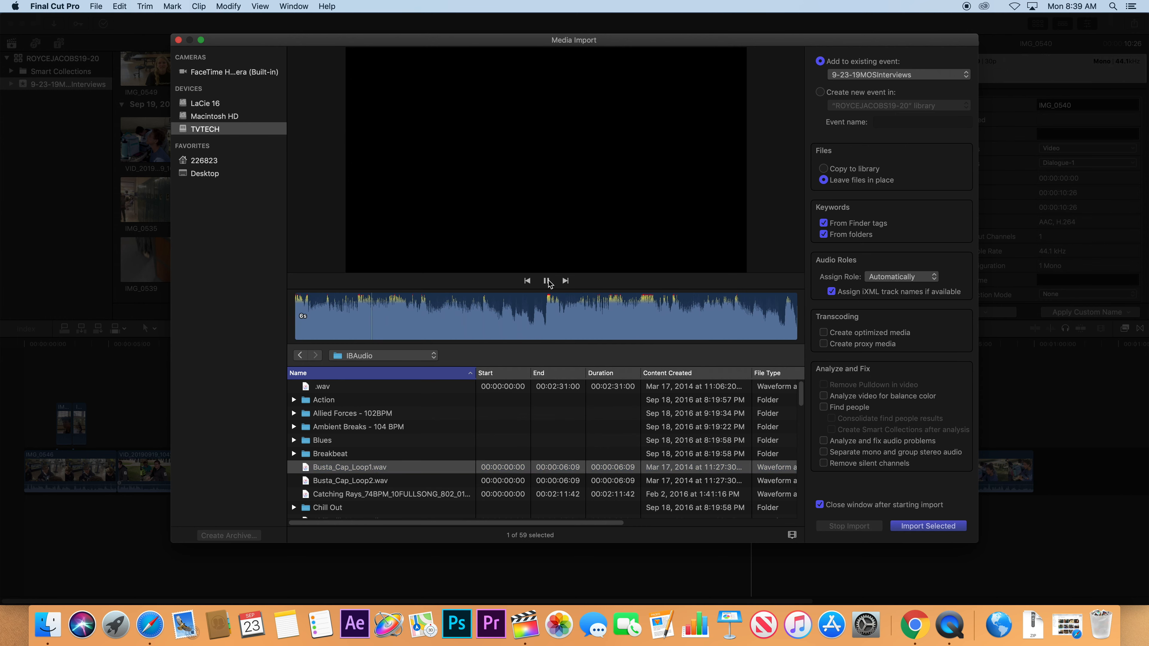
key("XF86AudioRaiseVolume")
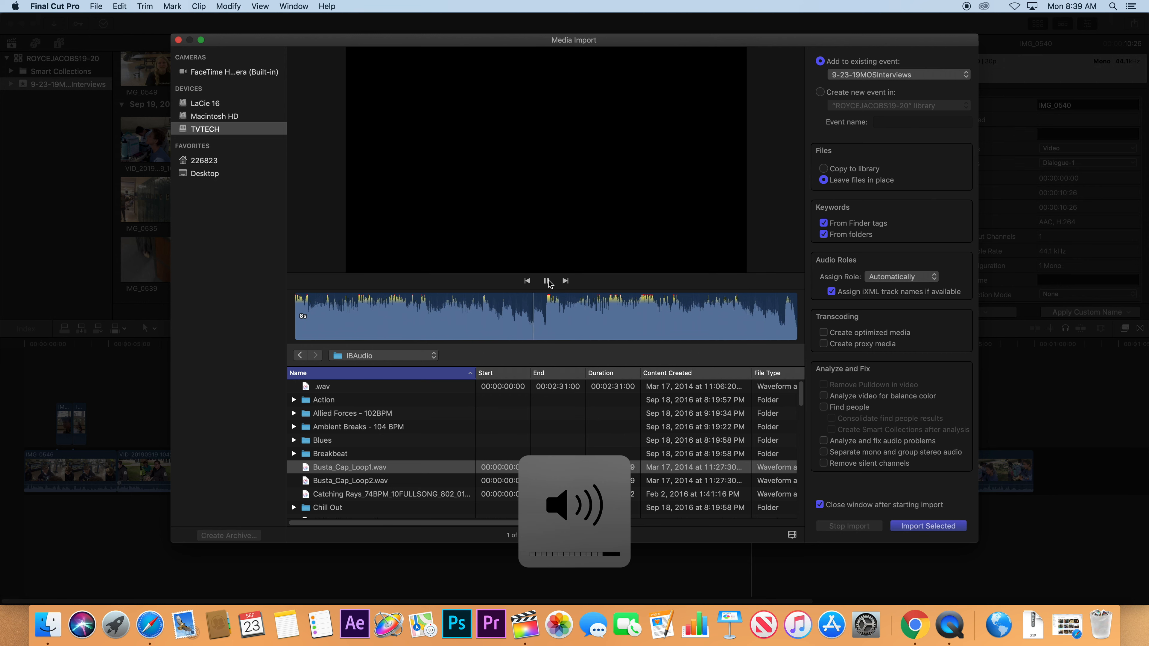
left_click(547, 281)
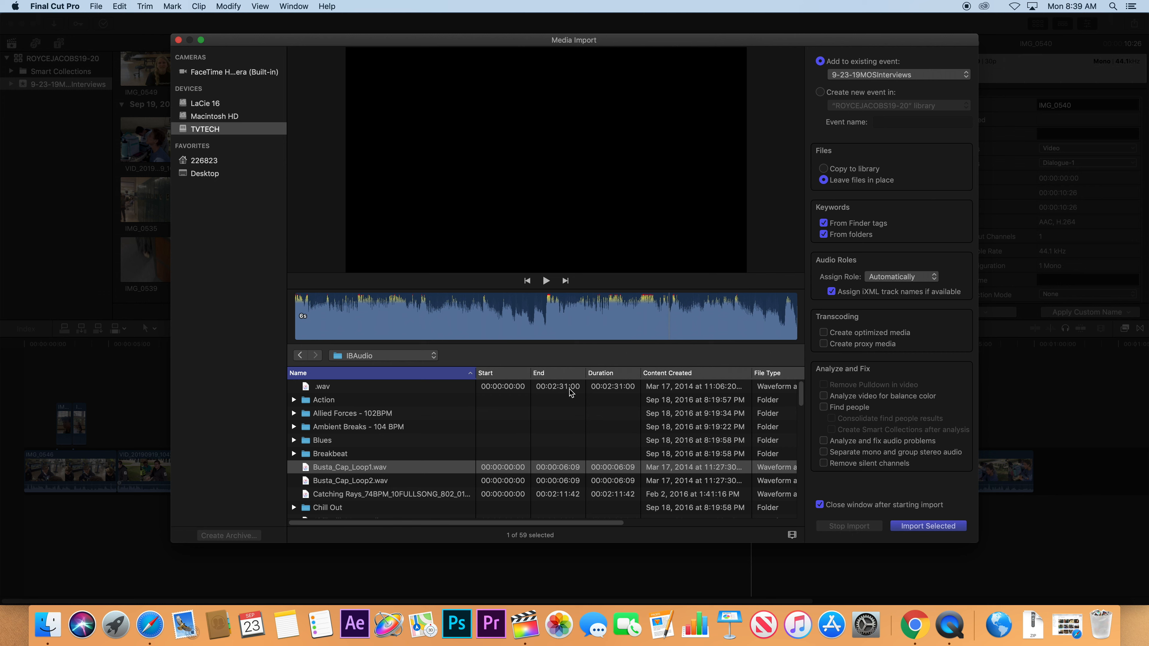
Preview the 2:31 .wav track and import it into the event.
left_click(614, 392)
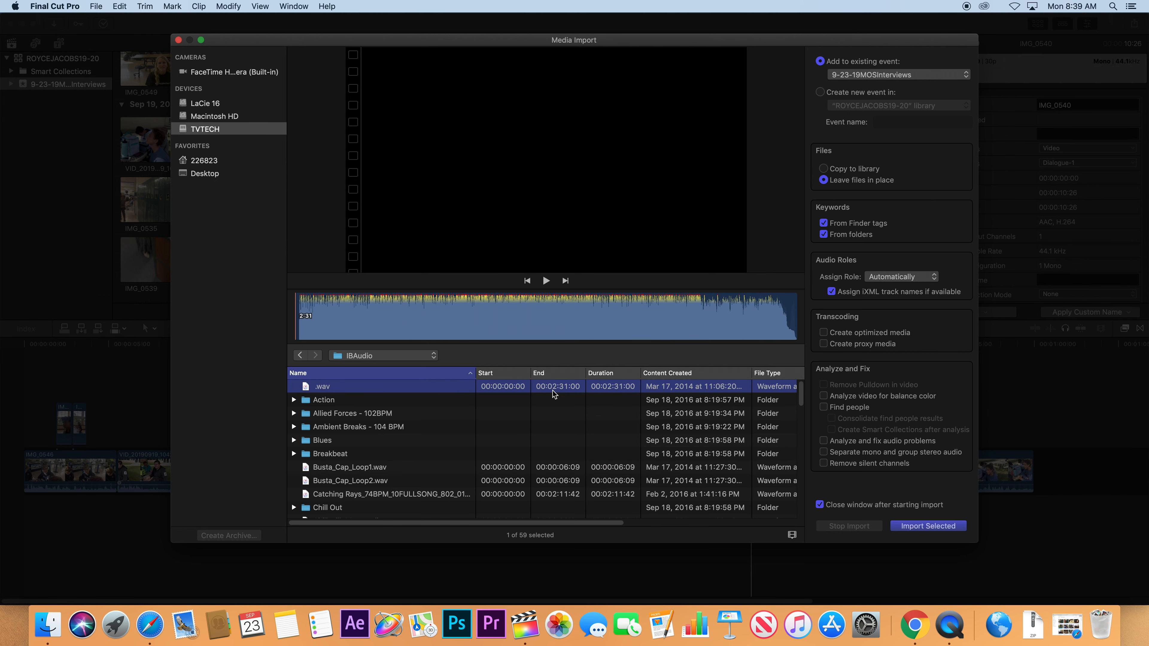
left_click(546, 281)
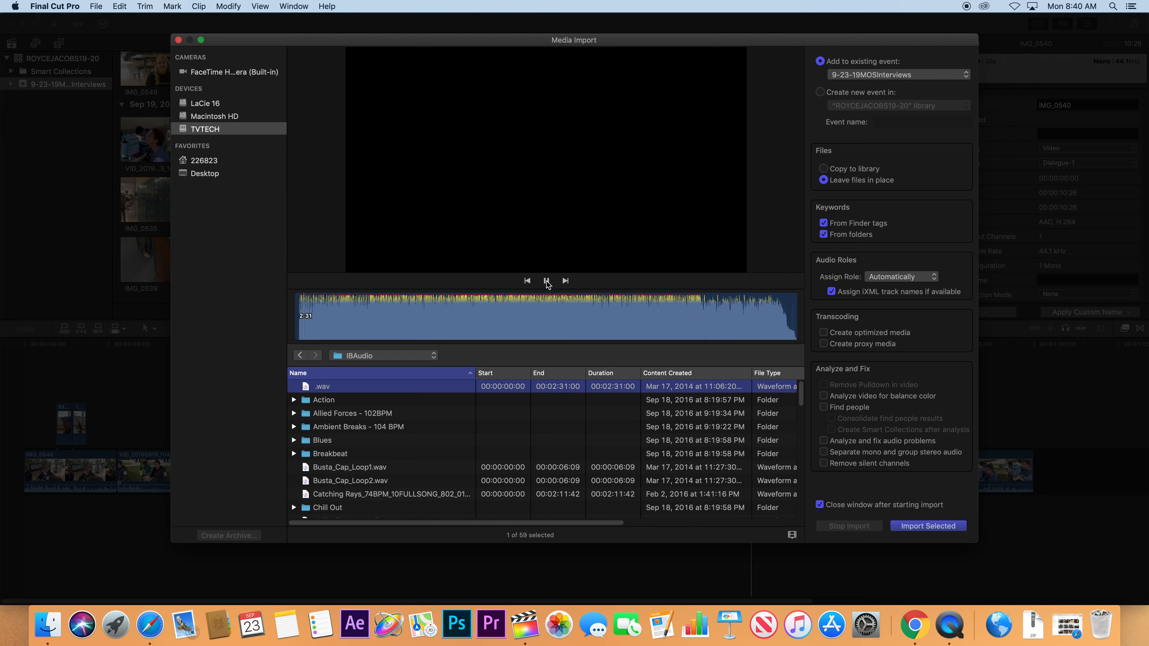
left_click(546, 280)
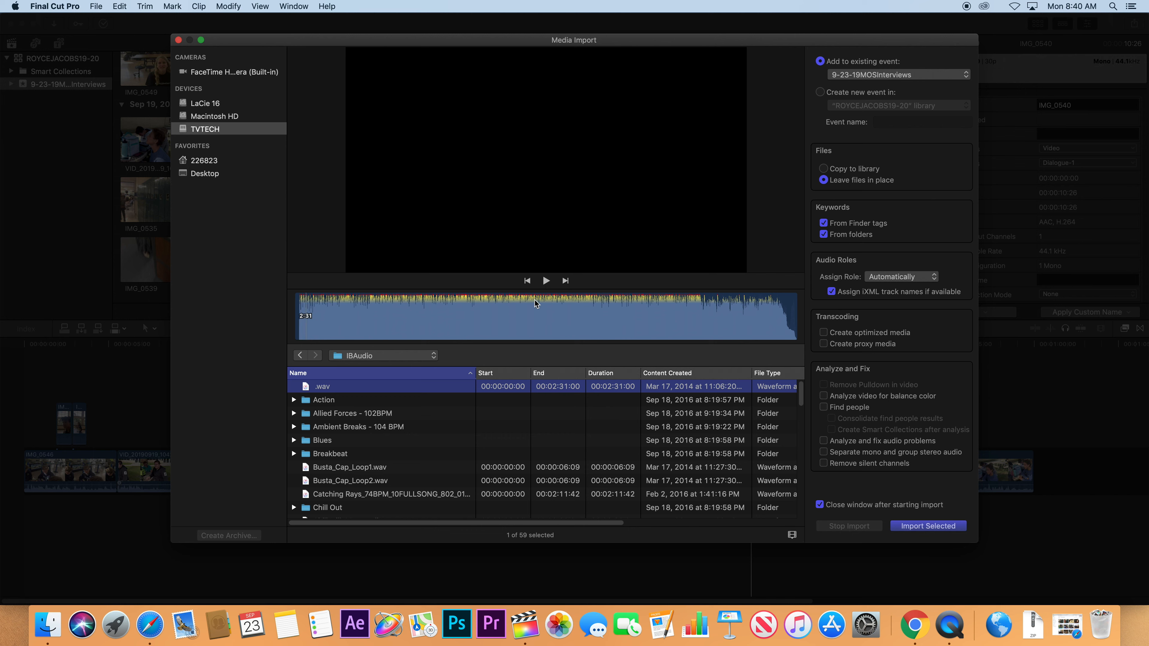
left_click(308, 321)
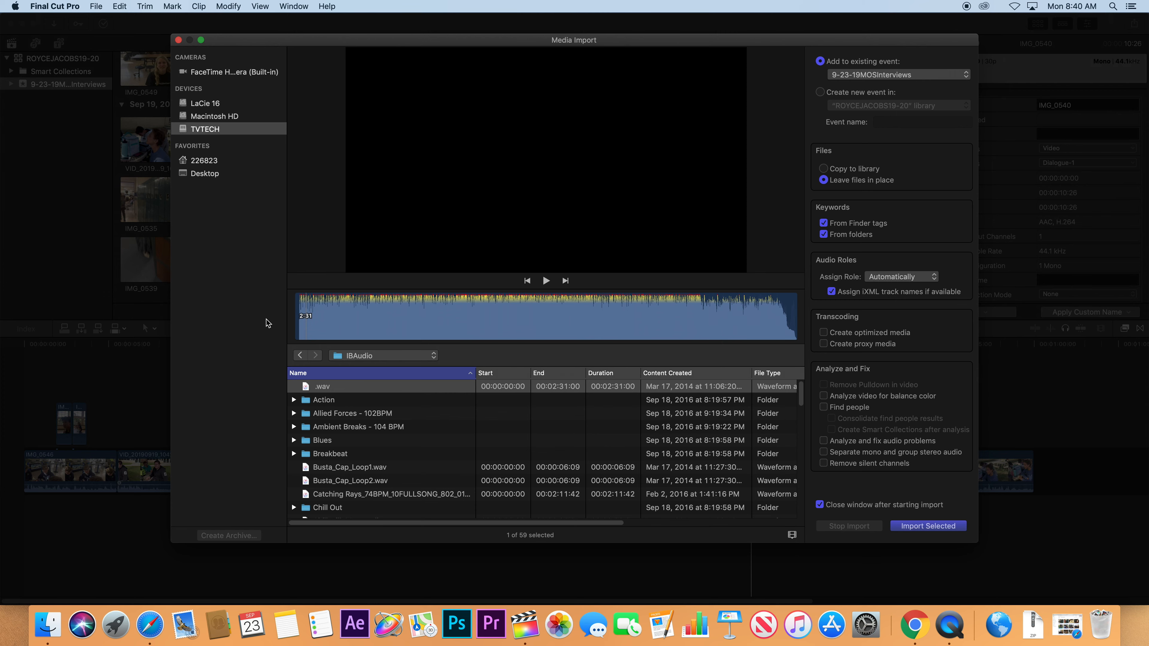
left_click(933, 529)
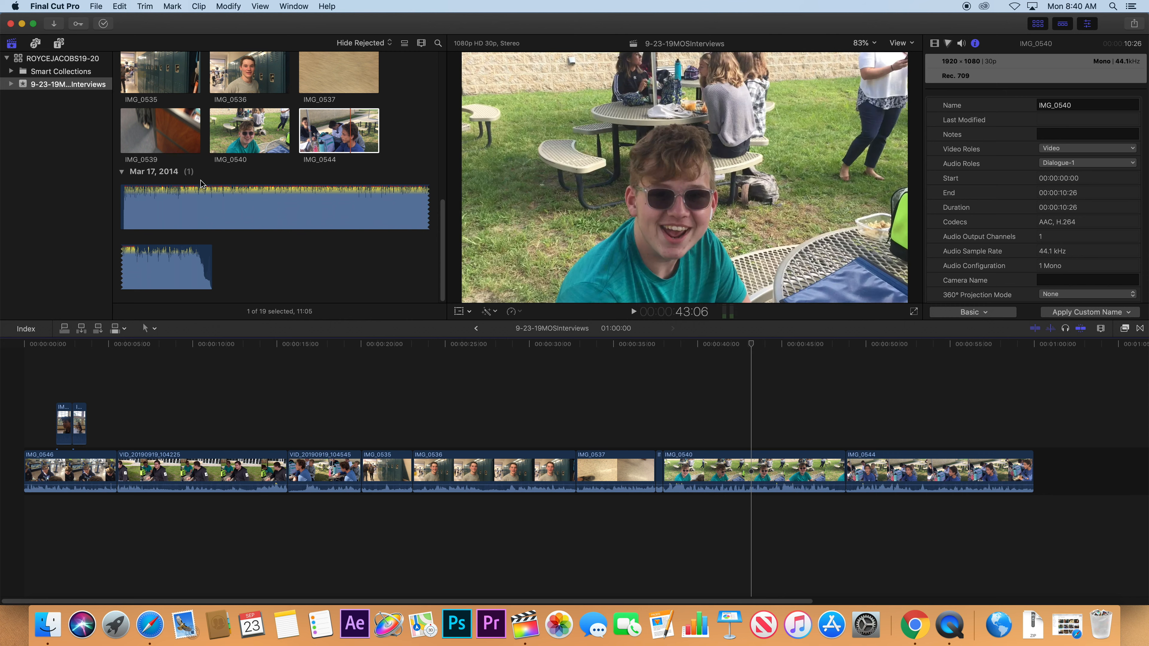
Re-import the 2:31 .wav track with Copy to library enabled.
left_click(202, 200)
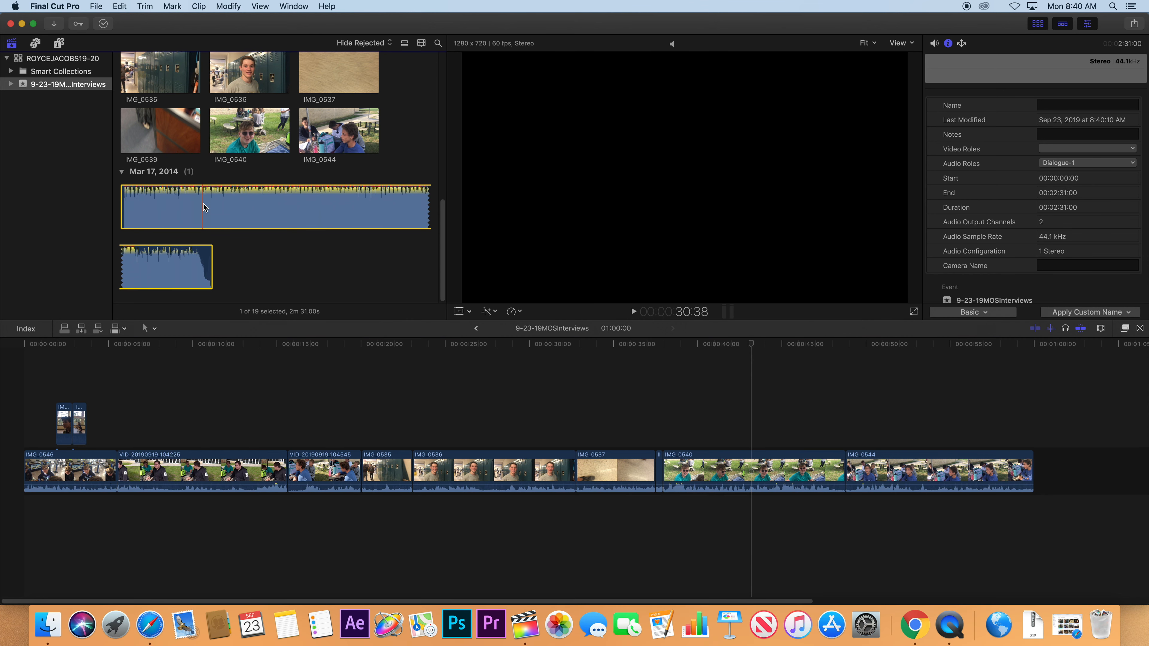
key("super+i")
left_click(317, 385)
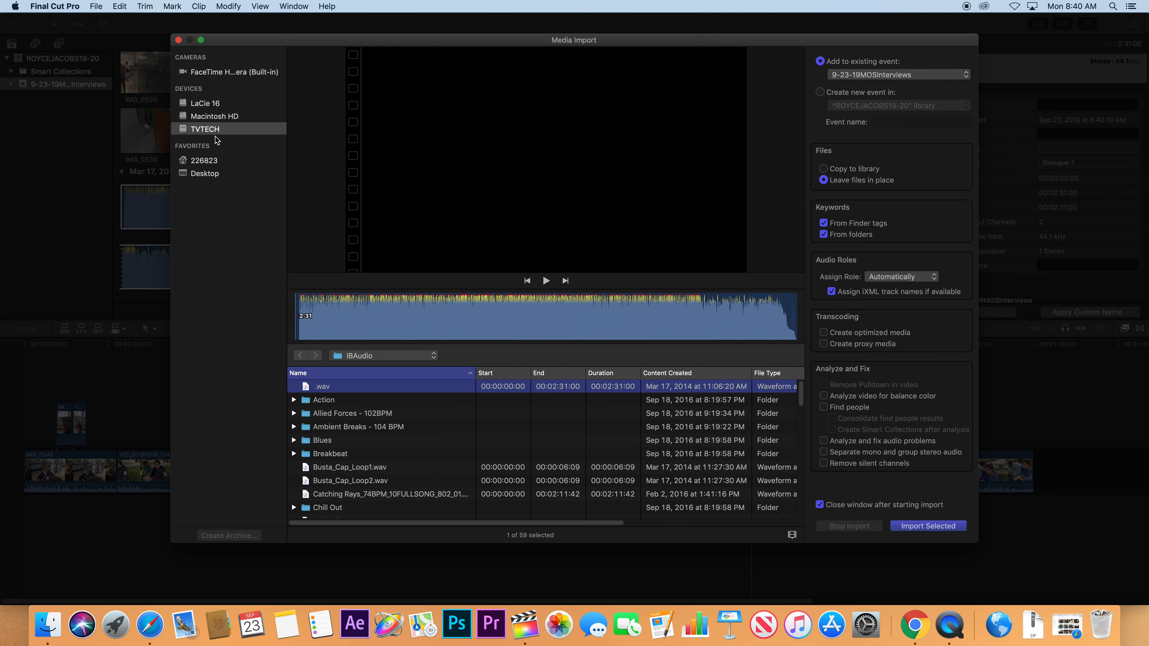
left_click(824, 169)
left_click(928, 526)
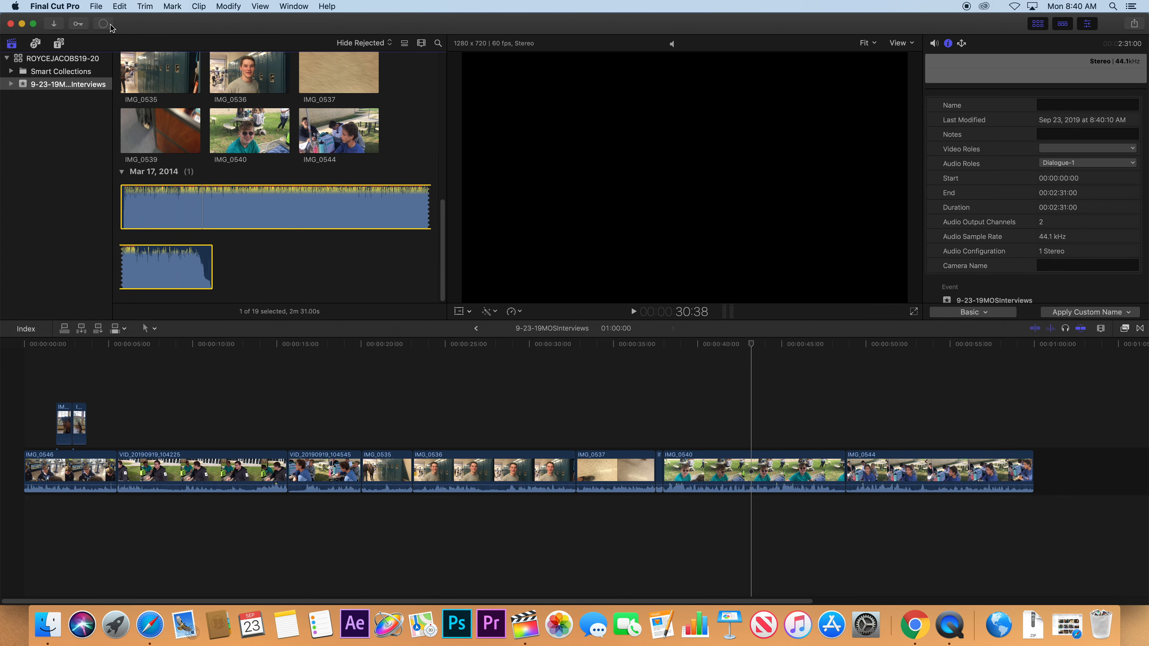
Show the Background Tasks list over the viewer and move the music clip to the trash.
left_click(108, 26)
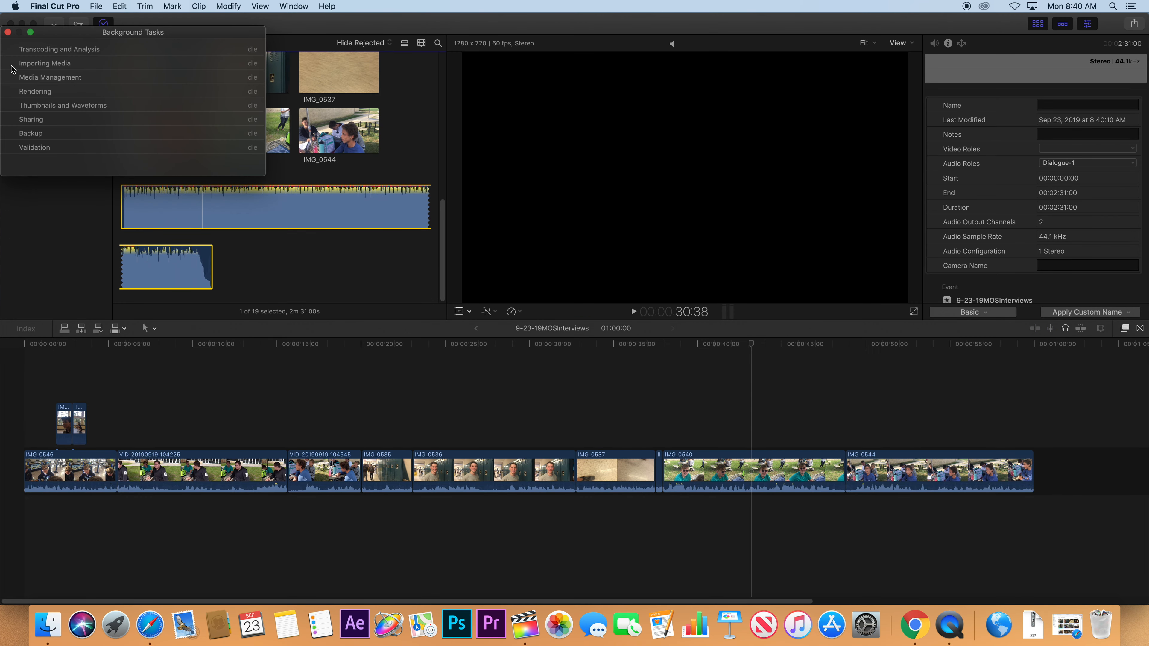
left_click_drag(74, 34, 547, 61)
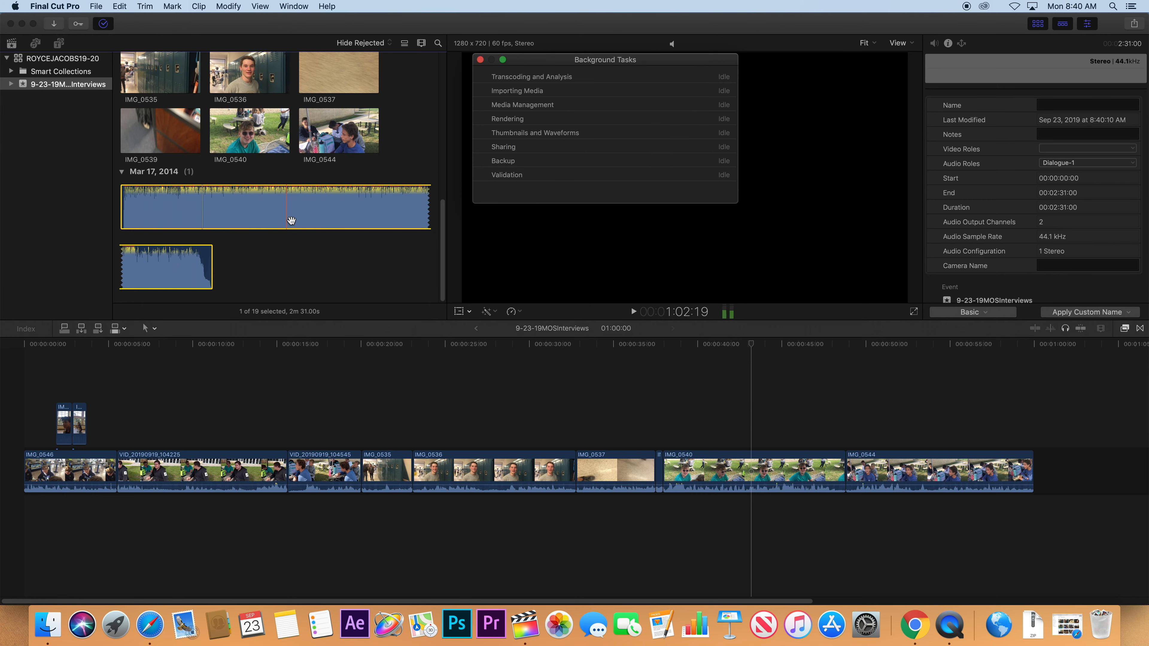
mouse_move(442, 256)
left_mouse_down()
mouse_move(437, 175)
mouse_move(440, 253)
left_mouse_up()
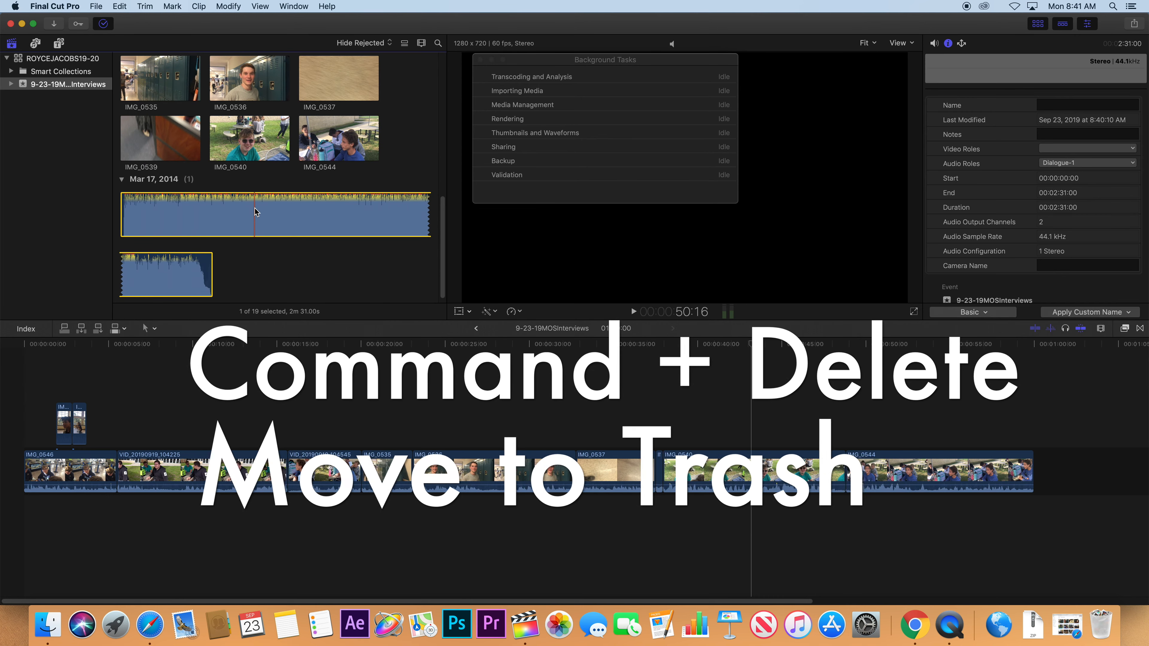
key("super+BackSpace")
left_click(659, 211)
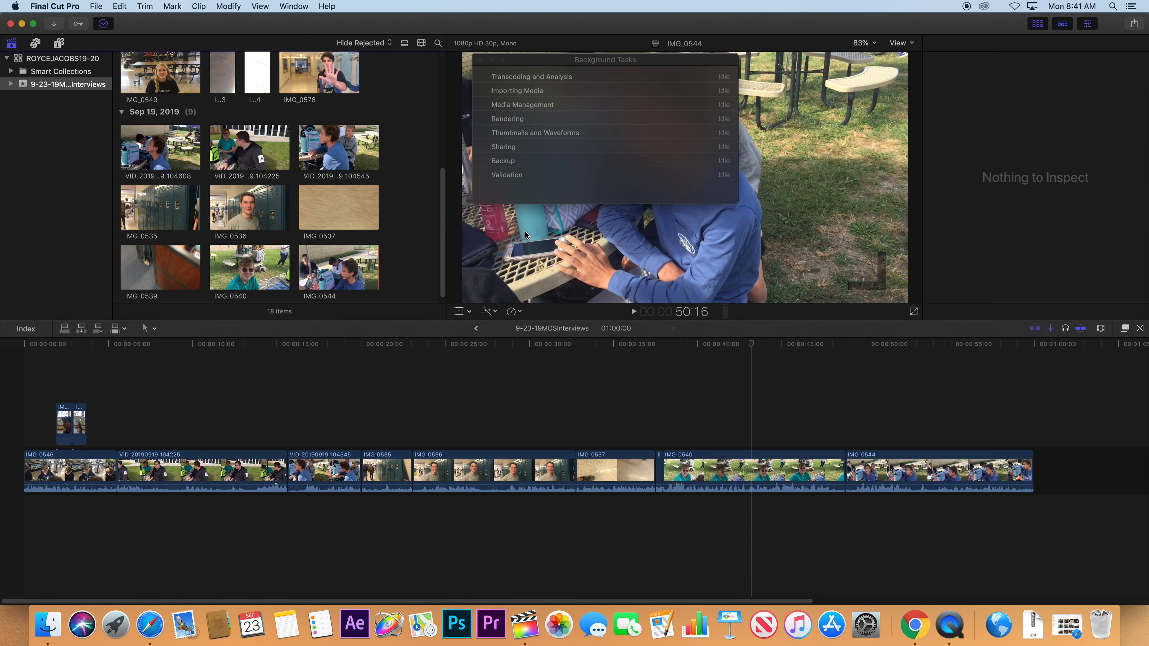
Import the .wav music track again from Media Import.
key("super+i")
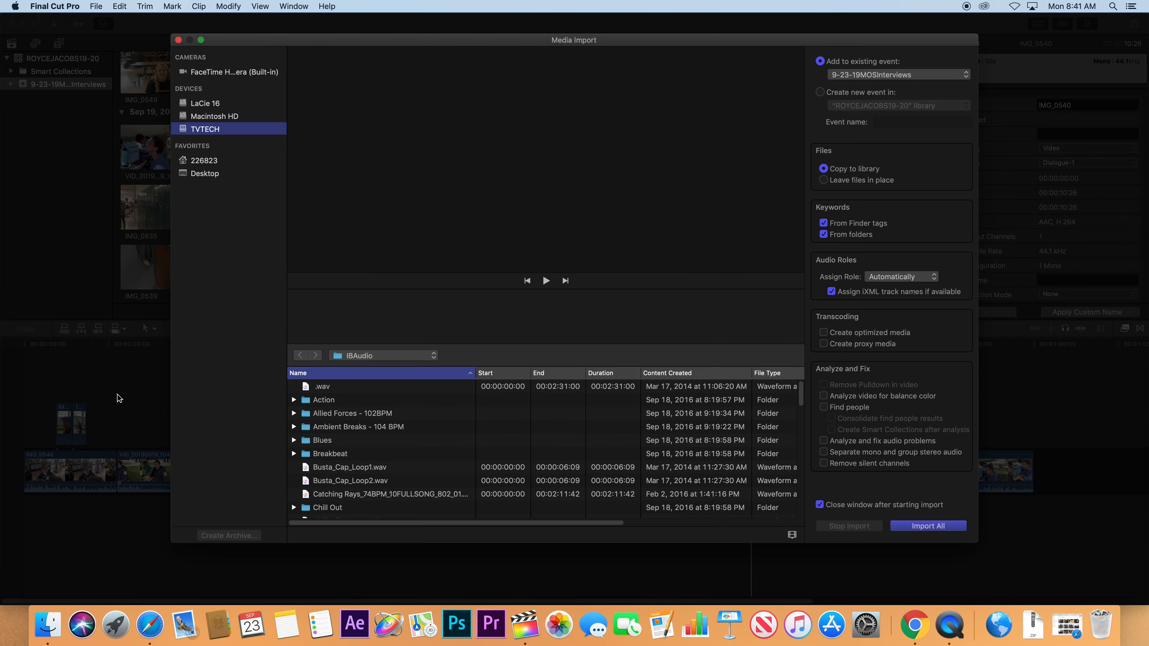
left_click(362, 390)
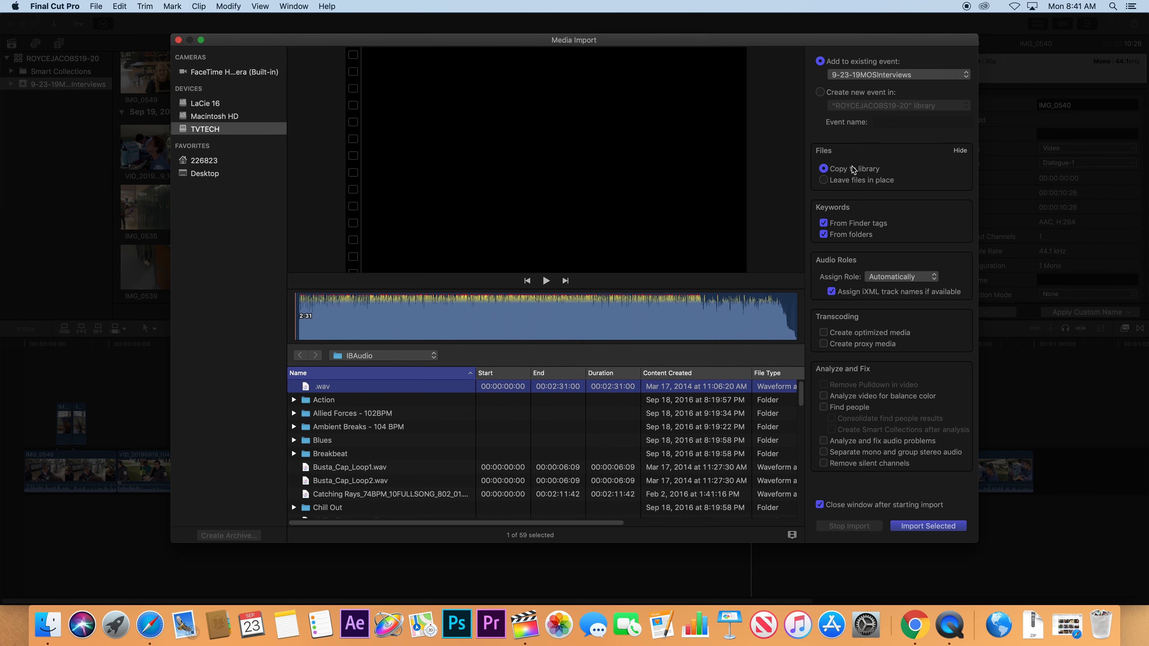
left_click(927, 526)
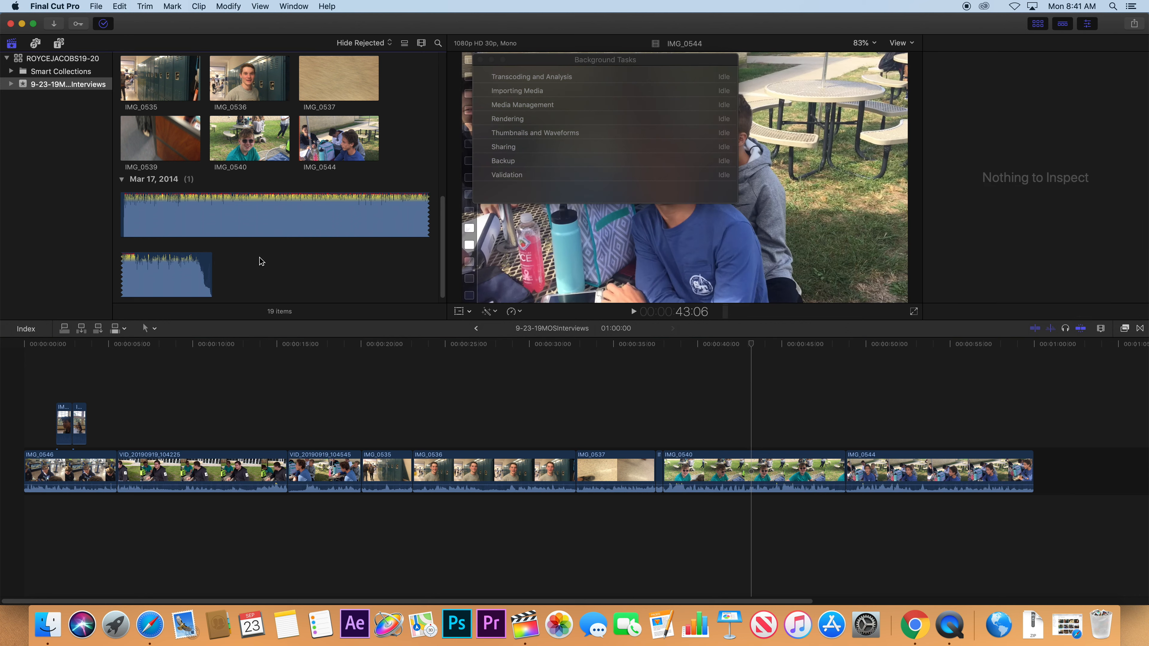
In Finder, open the LaCie 16 drive and sort its files by name and date.
left_click(43, 616)
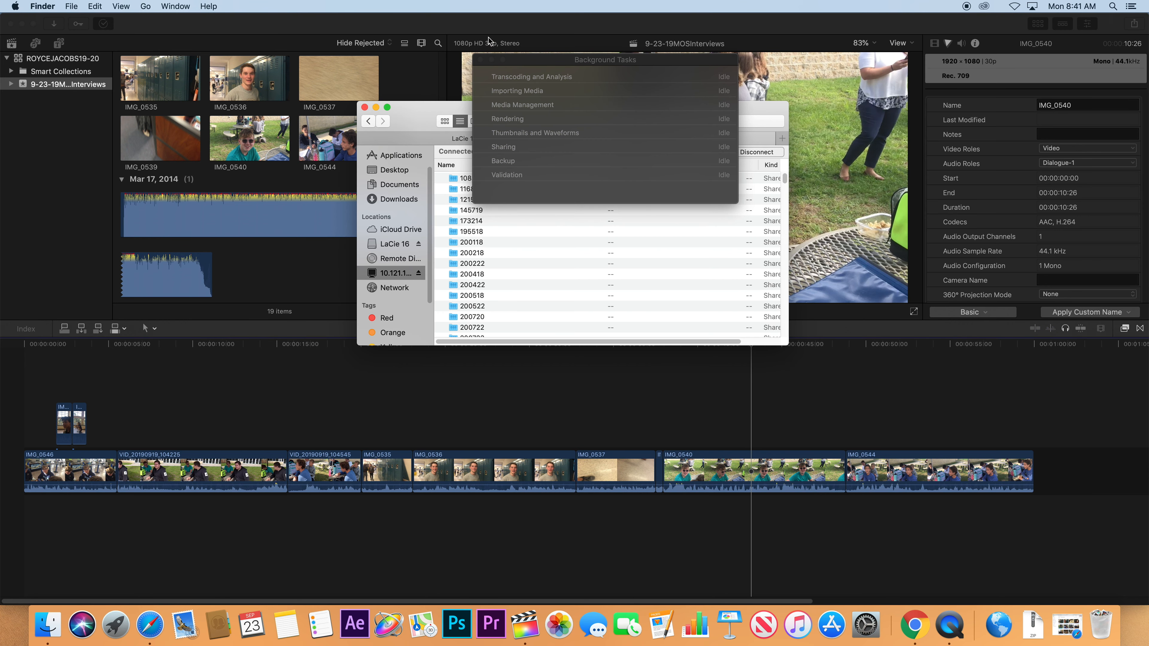
left_click(383, 247)
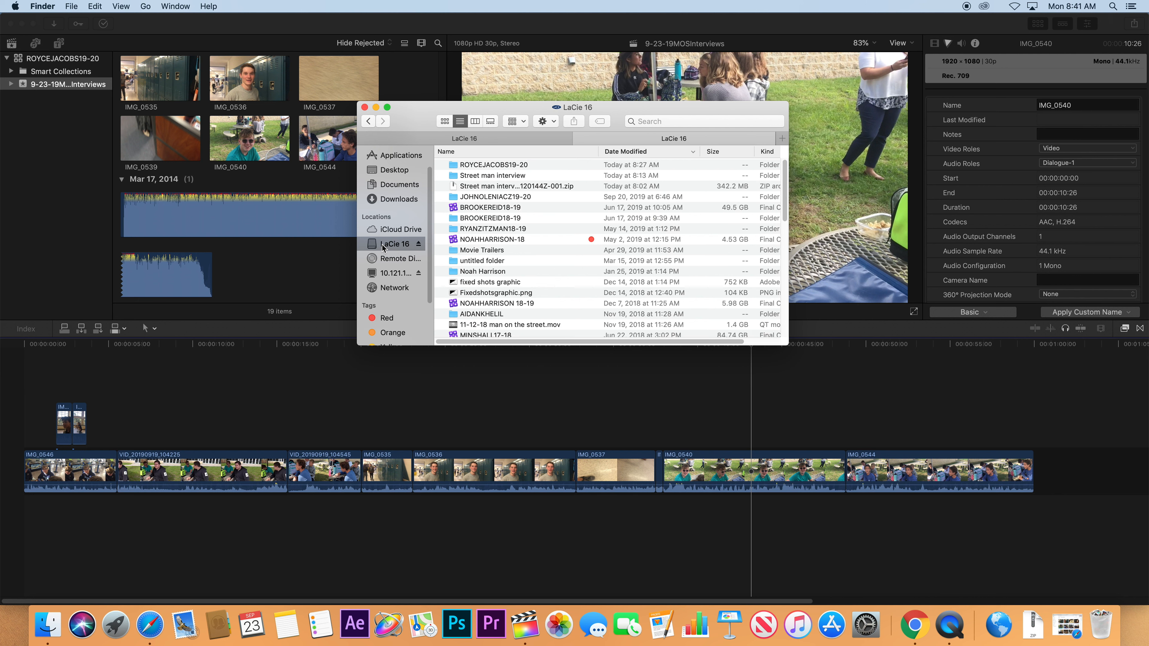
left_click(505, 154)
left_click(497, 154)
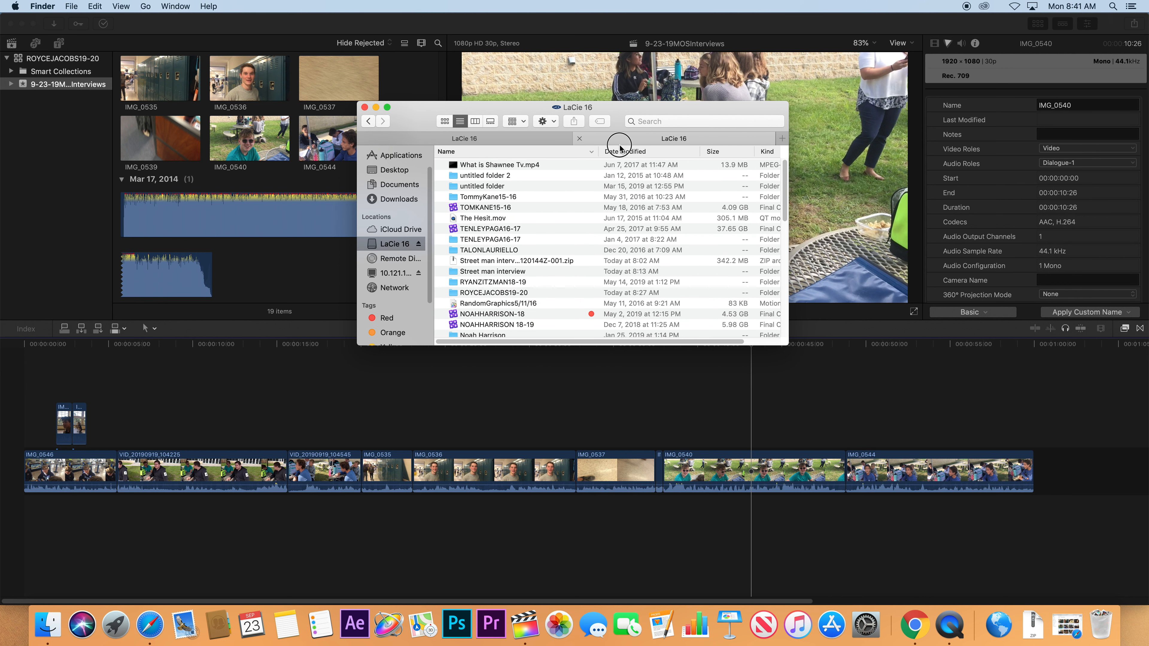
left_click(624, 151)
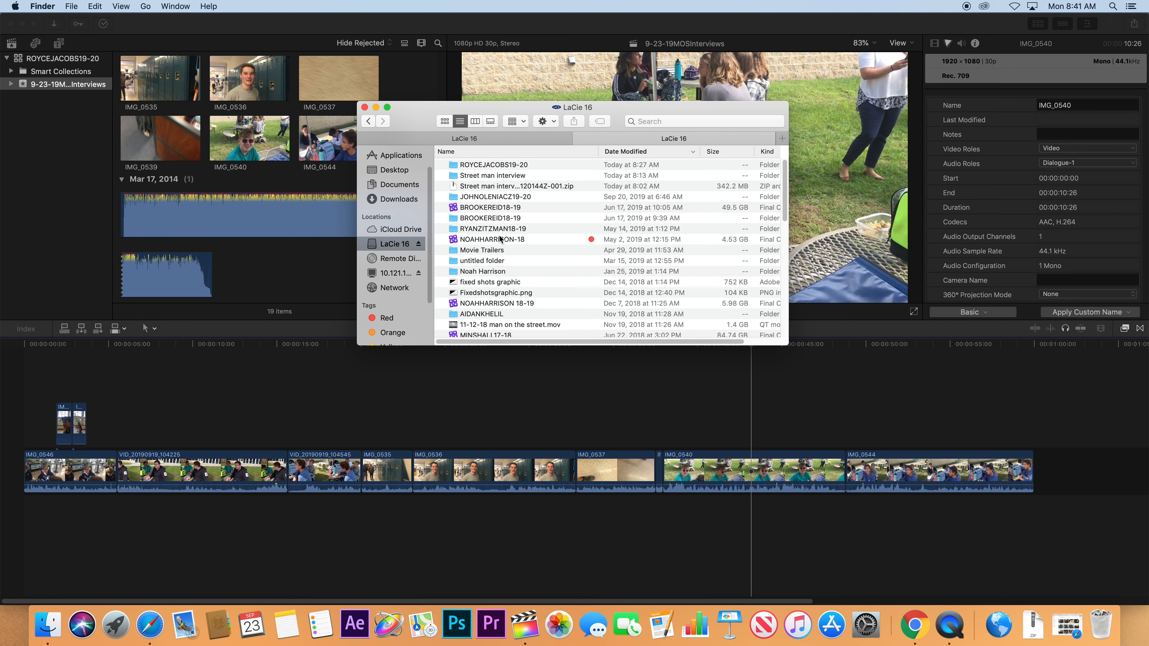
scroll(501, 239, "down", 3)
scroll(500, 234, "up", 1)
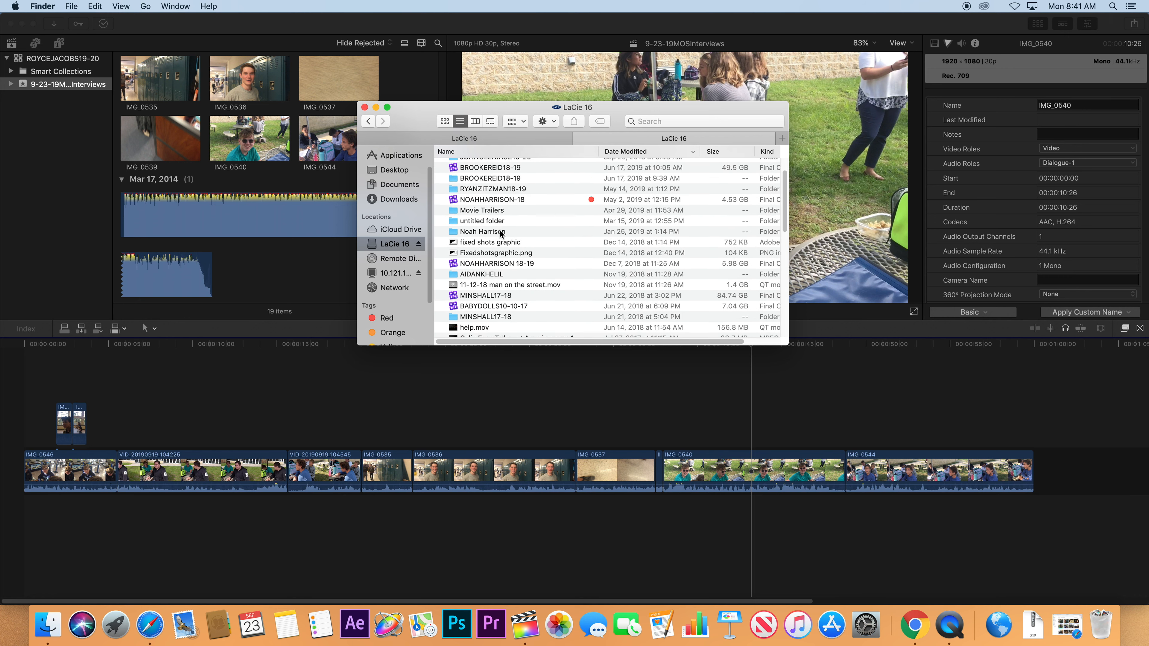
scroll(500, 235, "down", 5)
scroll(500, 234, "down", 6)
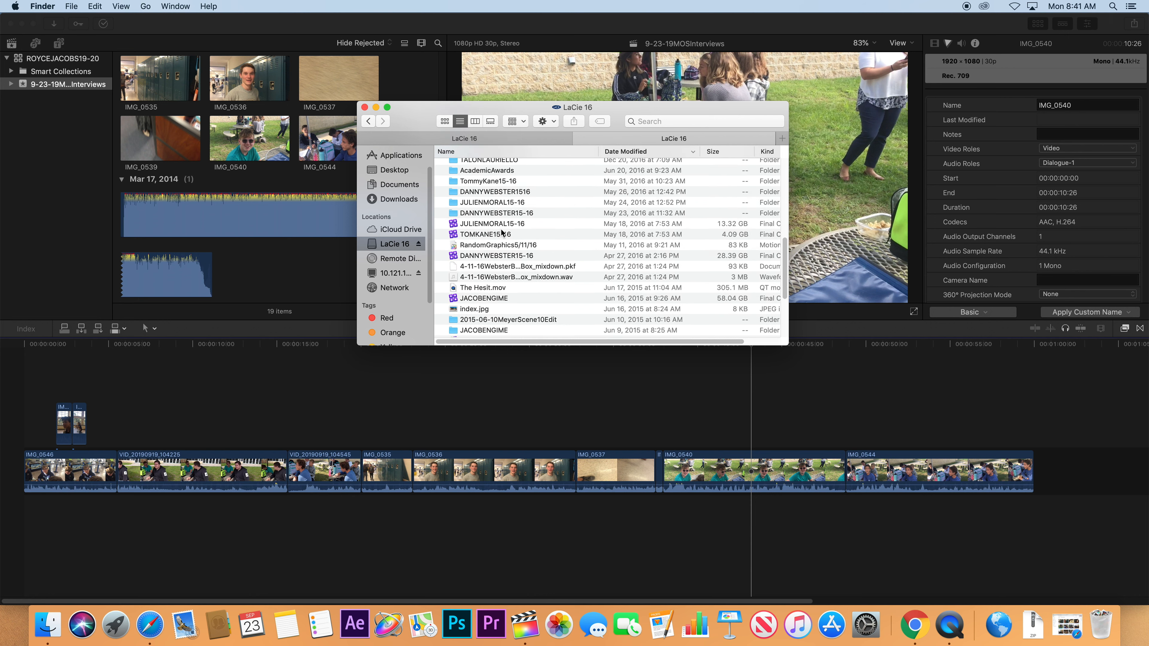
scroll(478, 171, "up", 9)
left_click(461, 153)
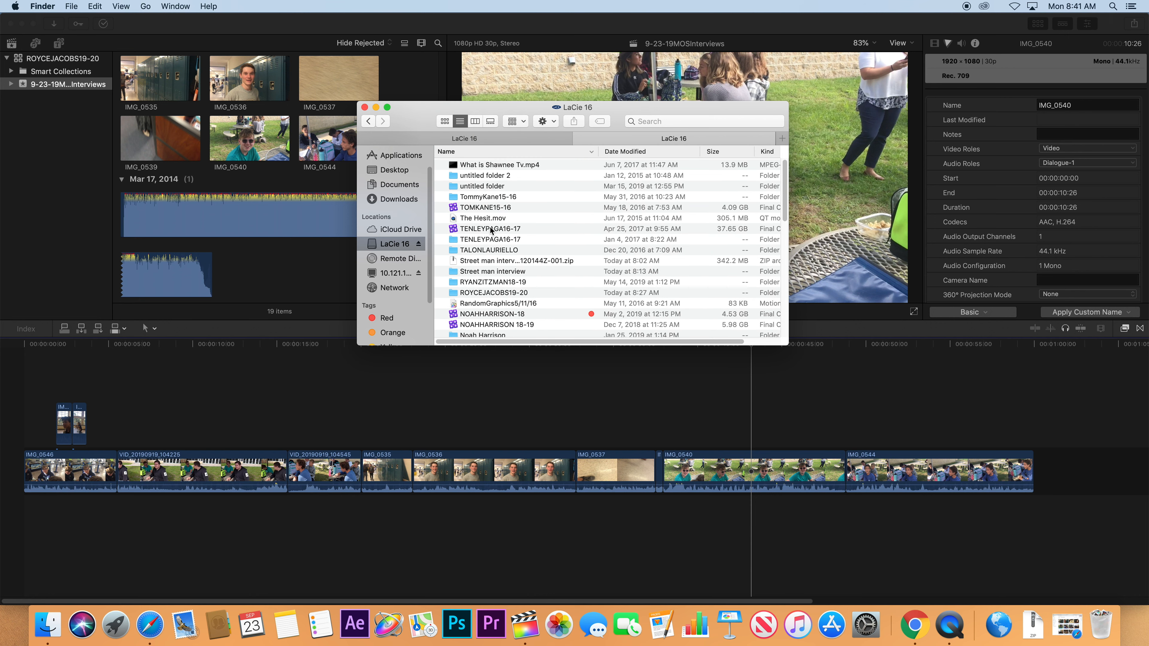
scroll(493, 227, "down", 10)
scroll(494, 226, "down", 3)
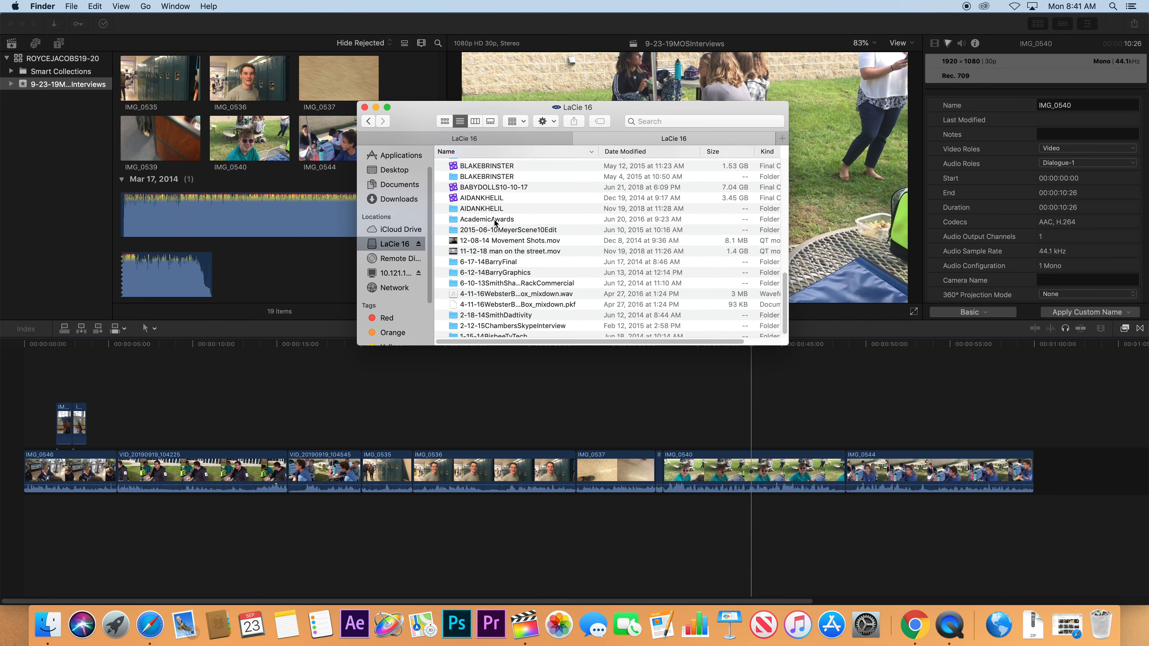
scroll(494, 223, "up", 10)
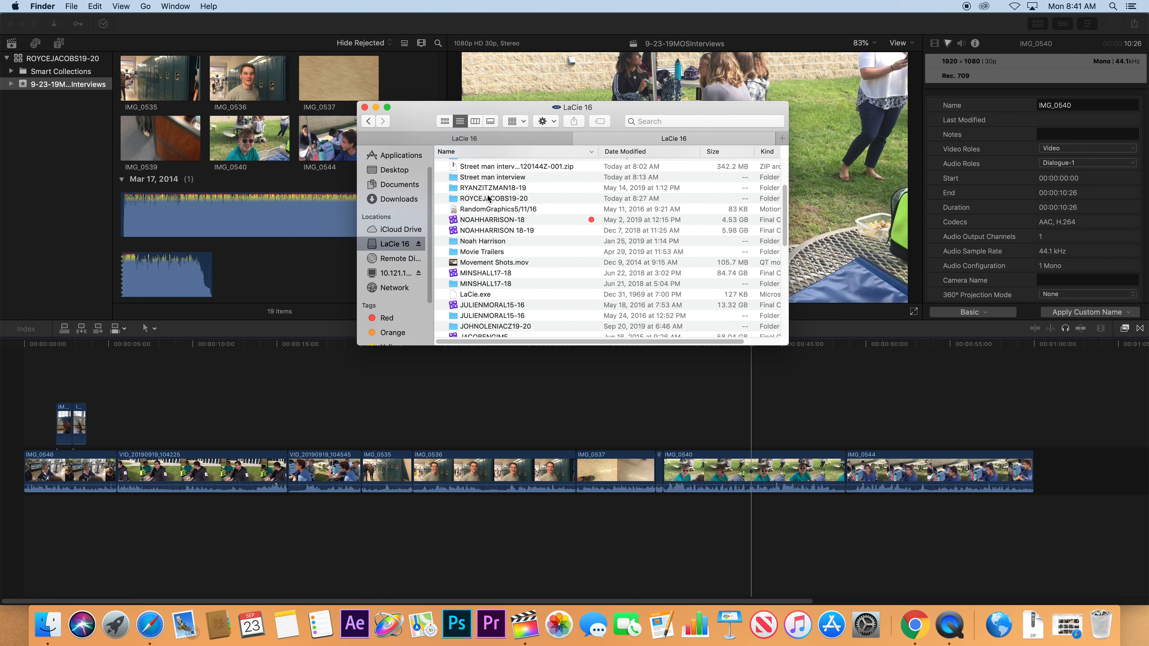
double_click(488, 198)
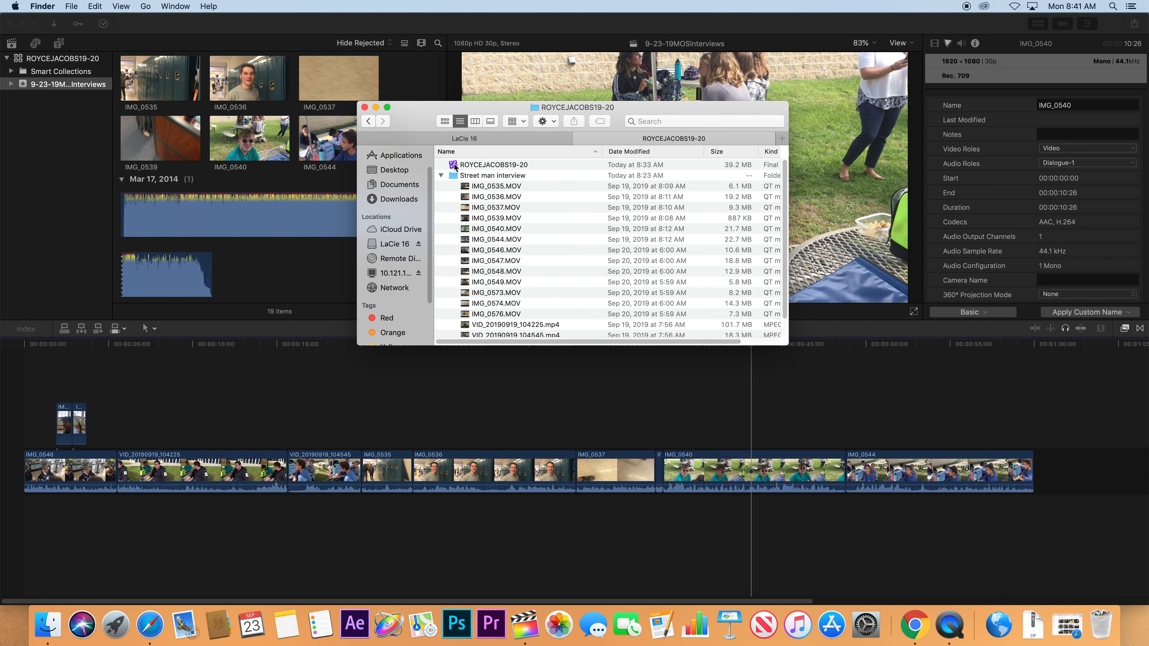
left_click_drag(454, 166, 380, 246)
left_click(464, 138)
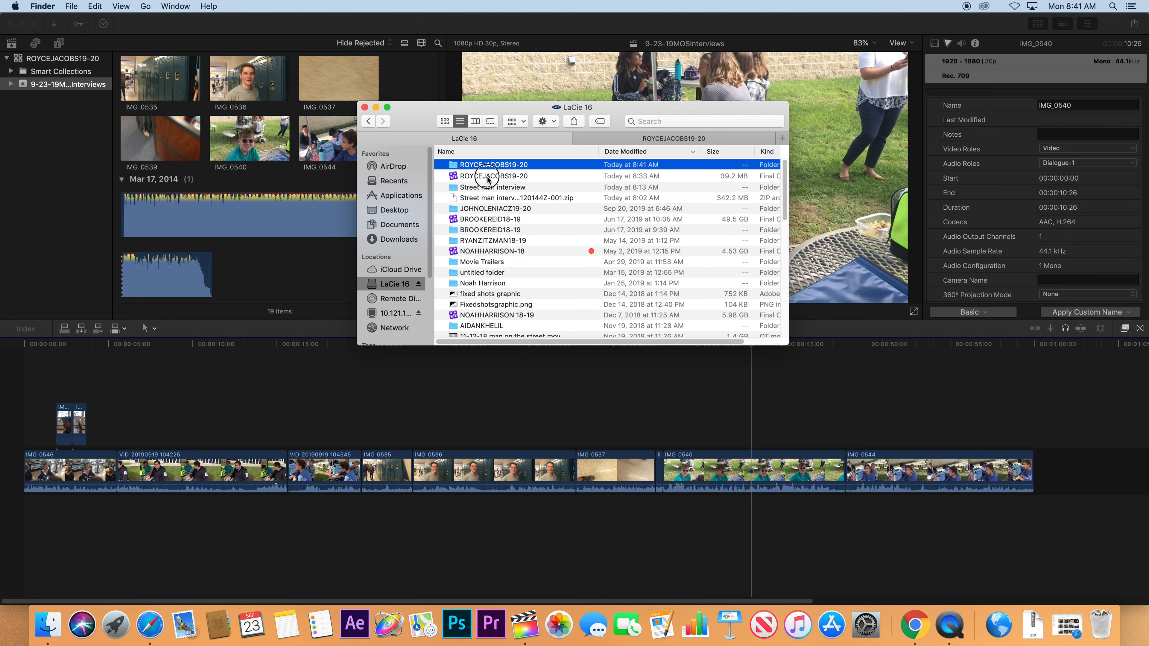
left_click(476, 177)
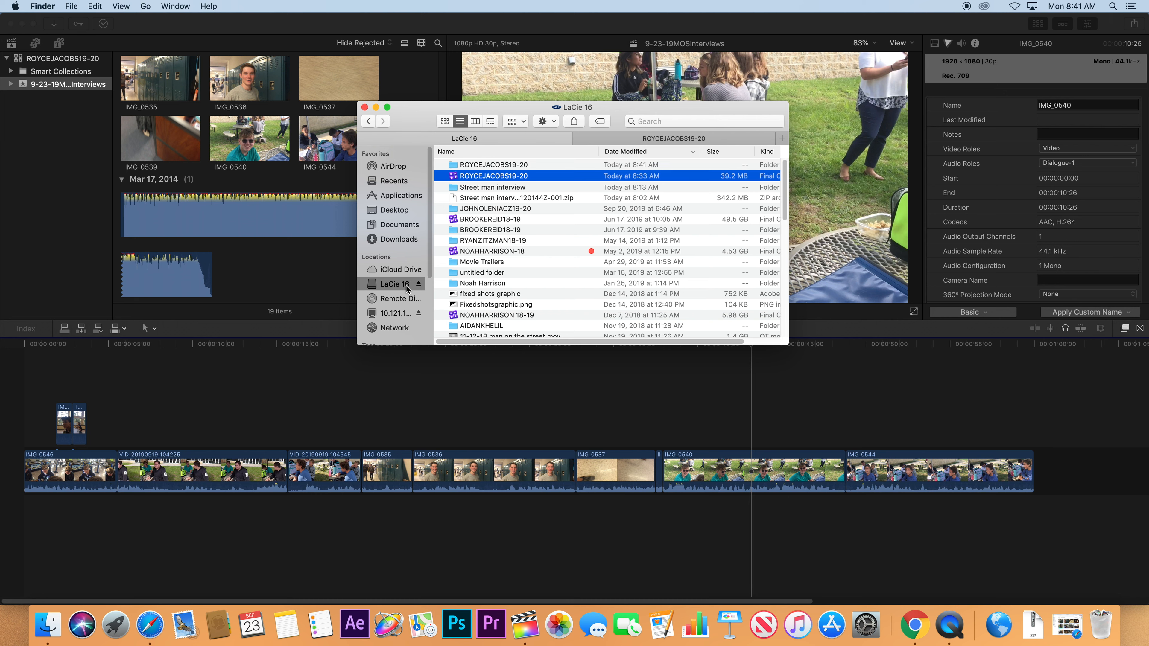
left_click(472, 166)
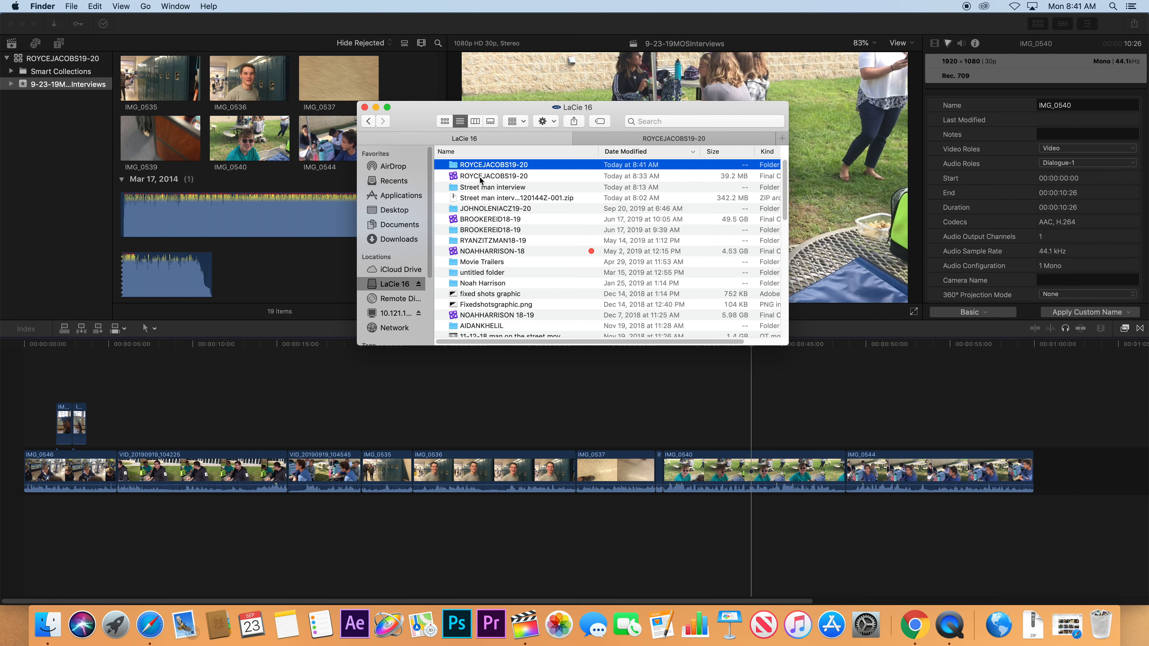
left_click(475, 176)
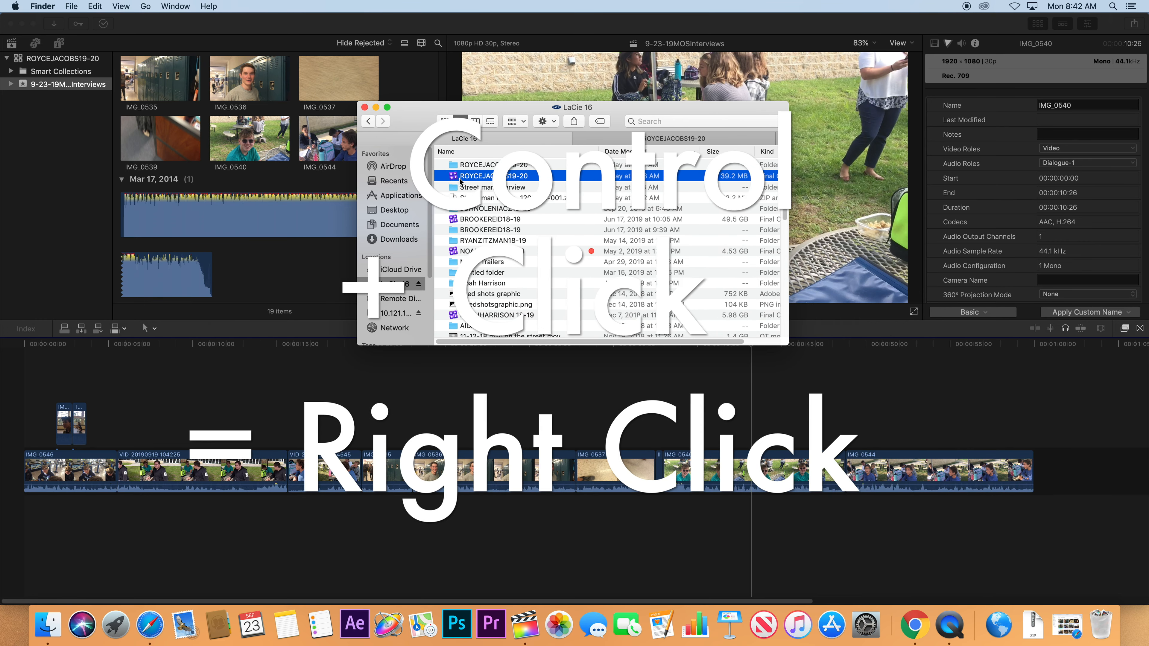
Show the library's package contents and expand 9-23-19MOSInterviews to its Original Media files.
left_click(458, 180, "ctrl")
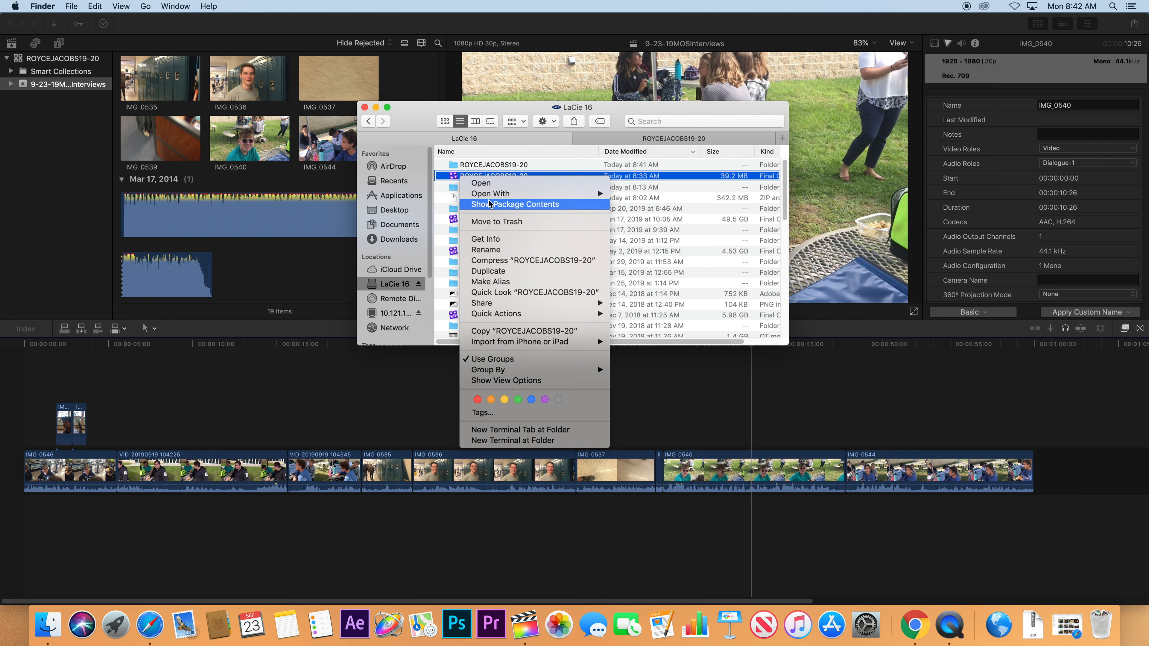
left_click(537, 204)
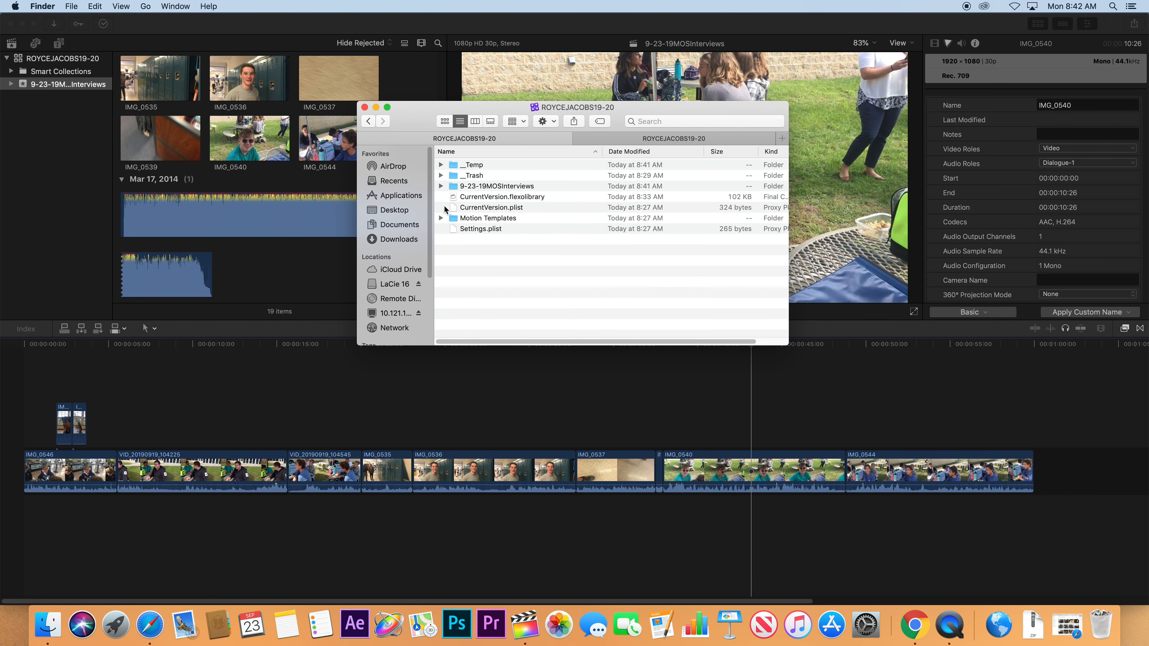
left_click(485, 187)
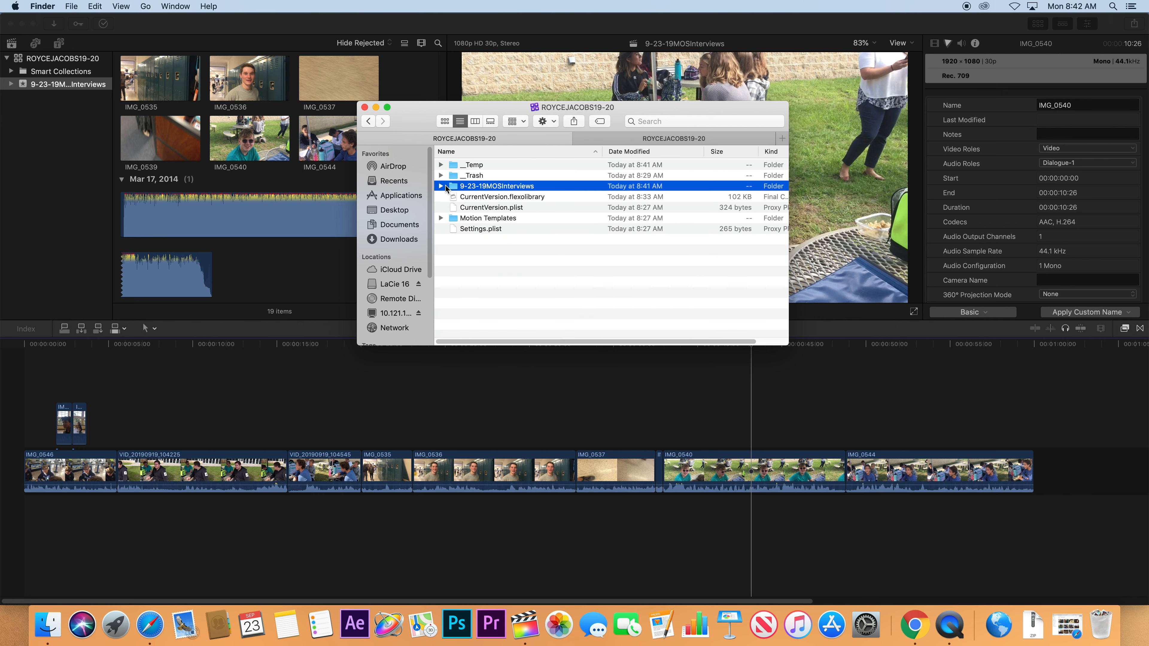
left_click(441, 186)
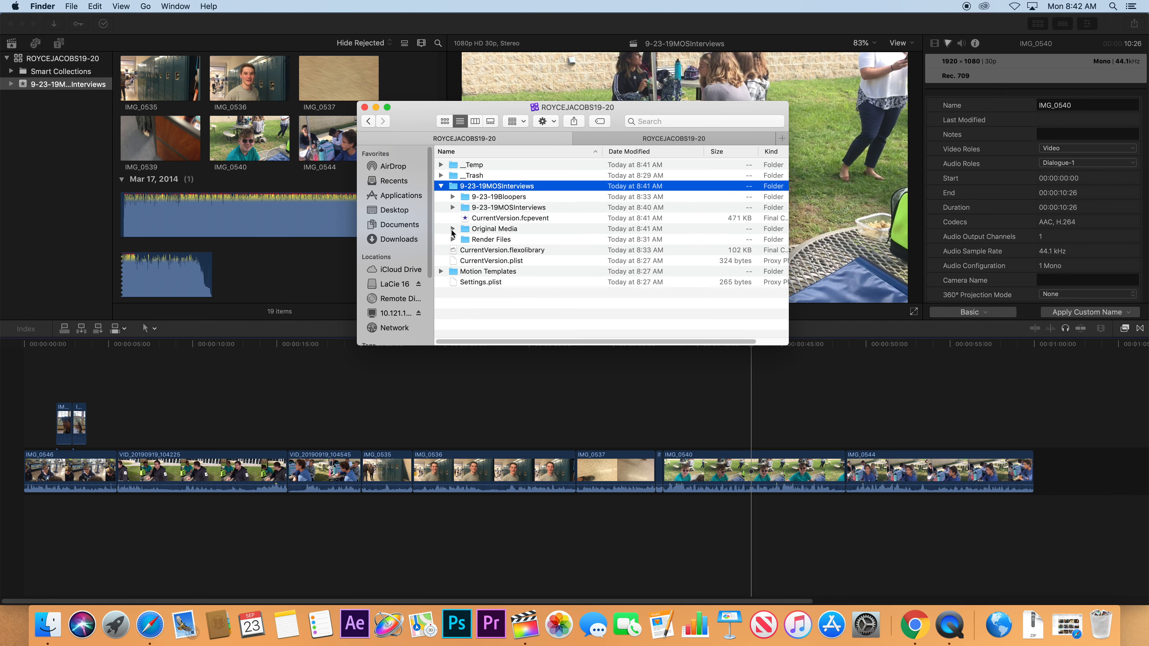
left_click(494, 242)
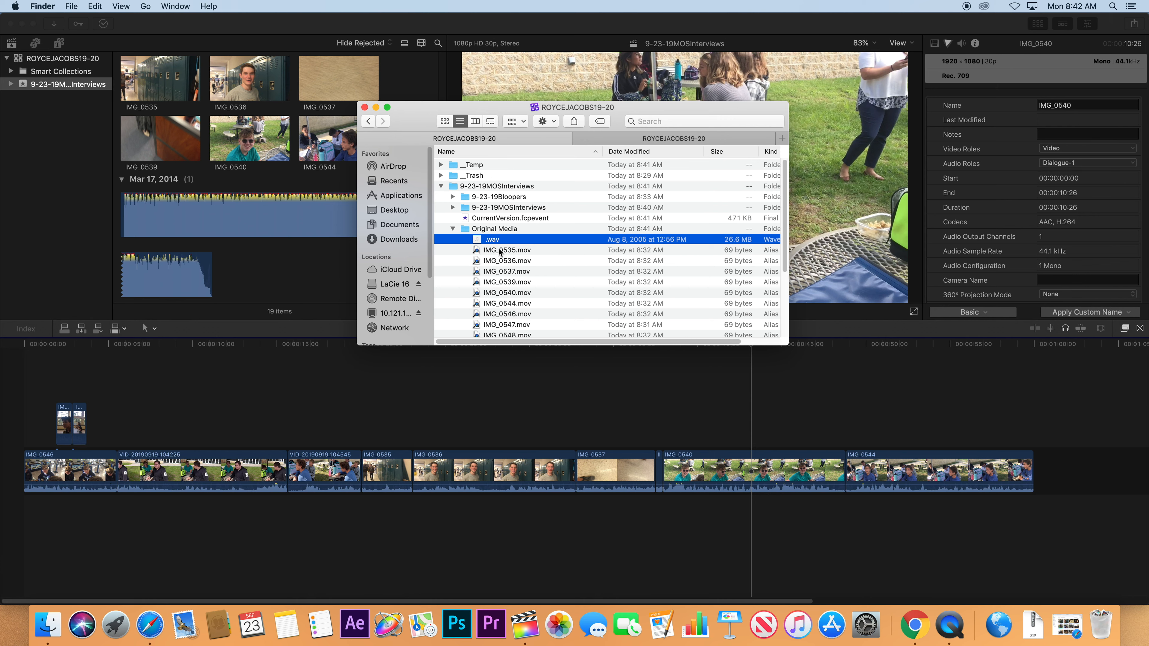
left_click(257, 264)
Place the 2:31 music clip under the interview clips and set its volume to -15 dB.
left_click(240, 232)
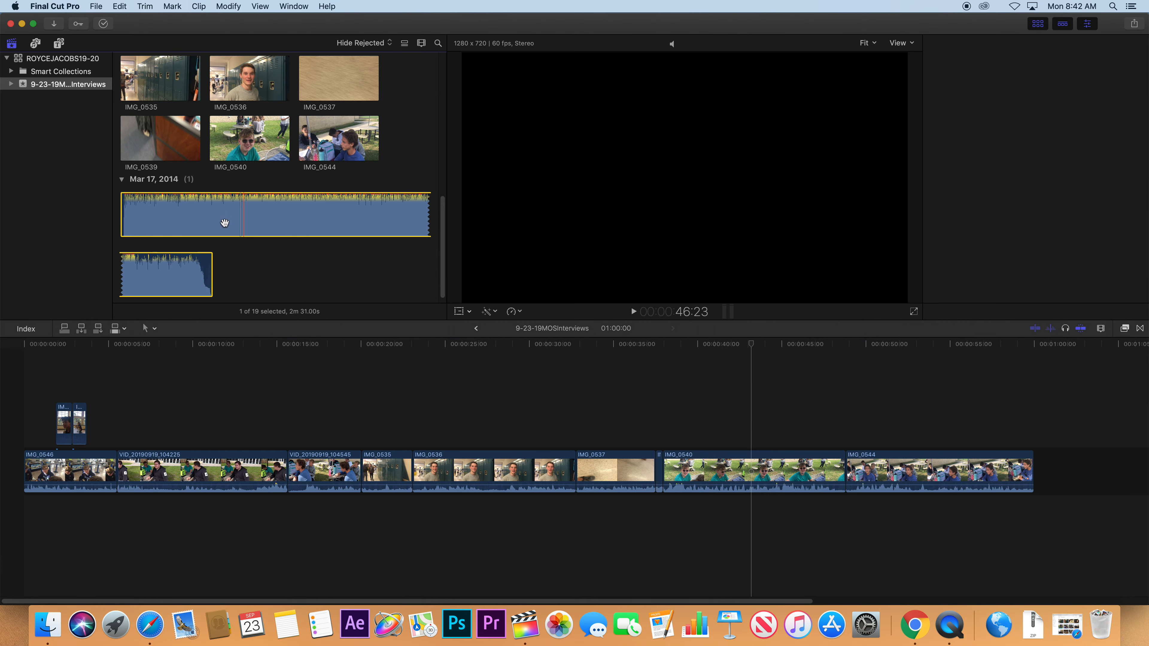
left_click_drag(220, 221, 13, 511)
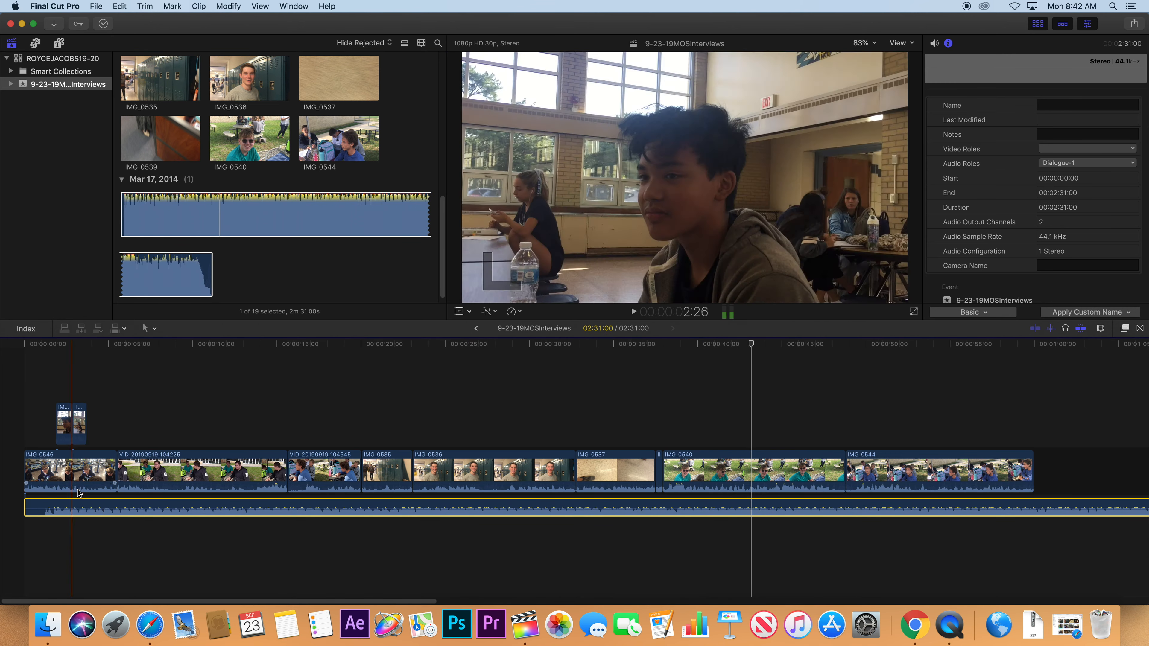
left_click_drag(88, 510, 87, 510)
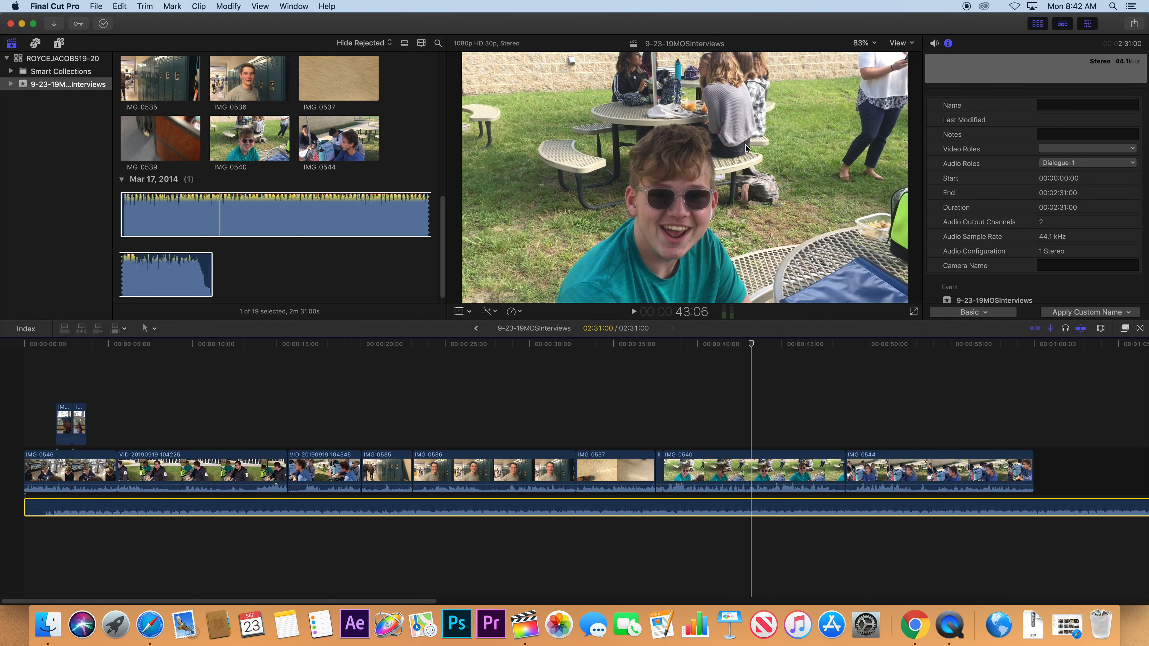
left_click(934, 43)
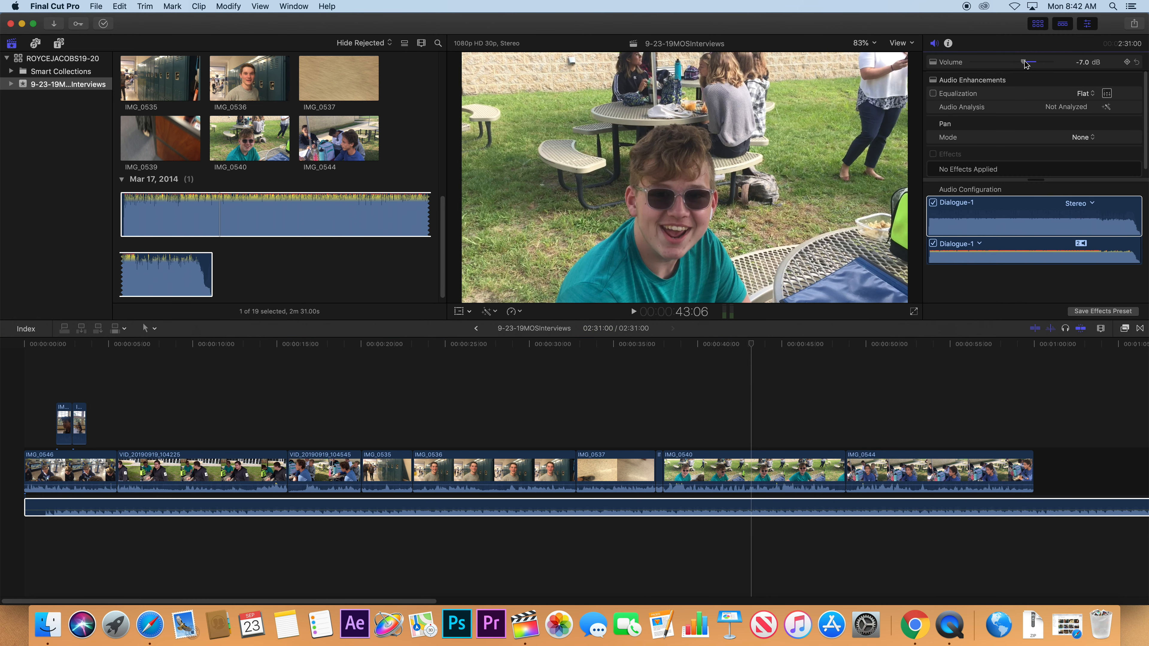
left_click_drag(1025, 64, 1022, 64)
left_click(1080, 64)
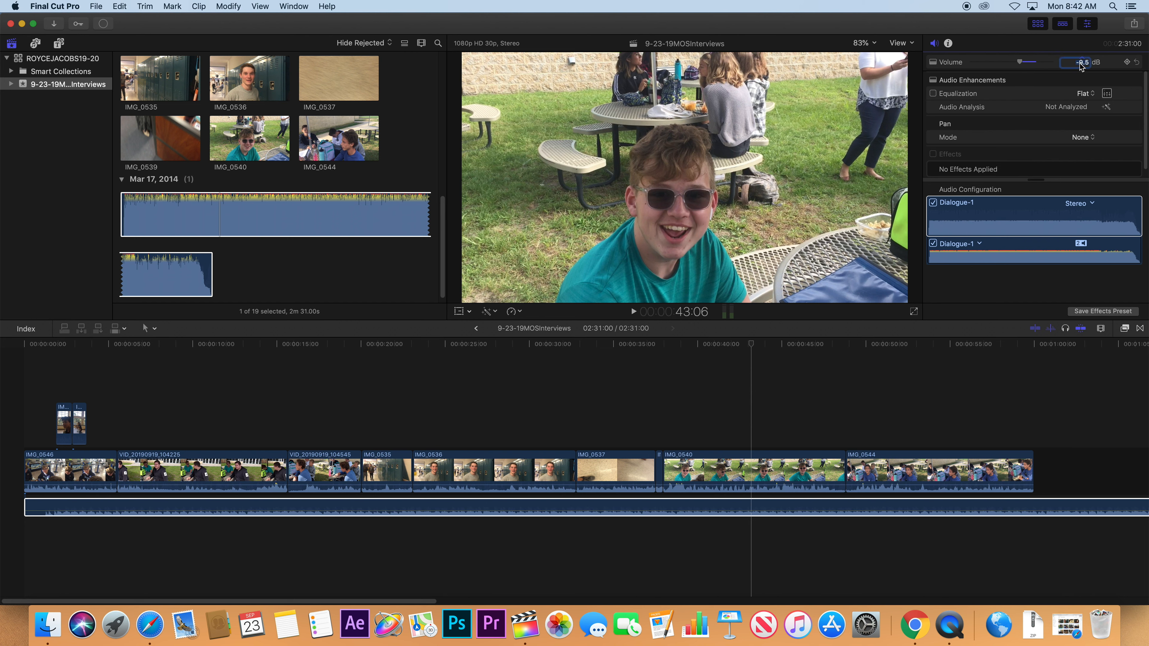
type("-15")
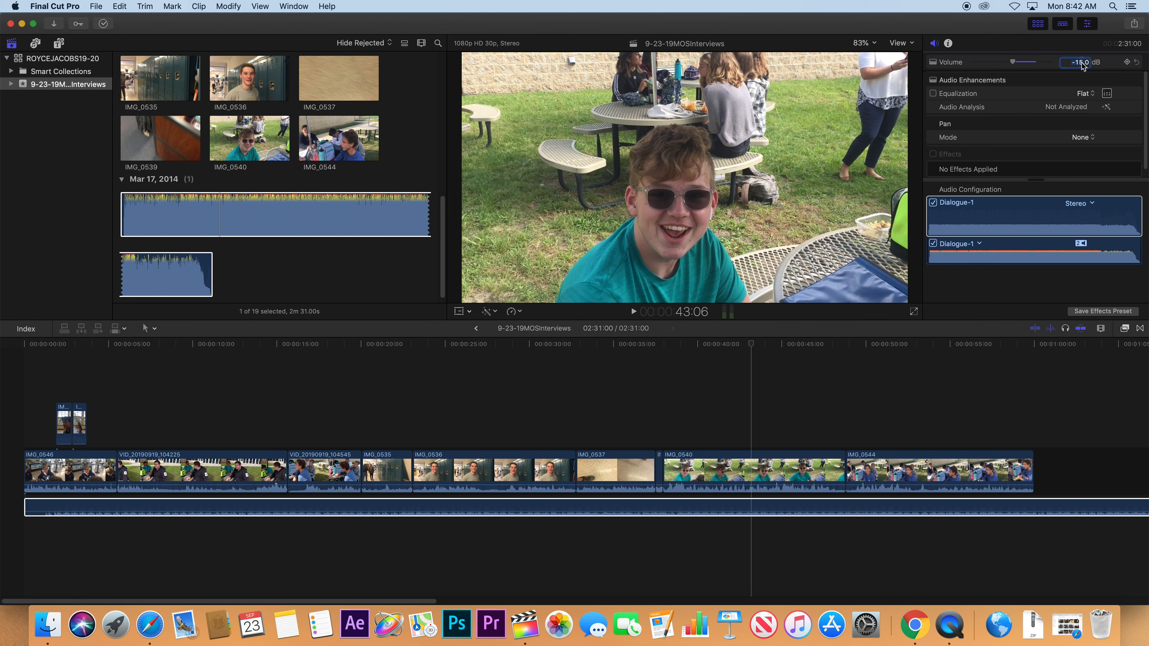
key("Return")
Play back the mix, recheck the music volume, and fit the whole project in view.
key("space")
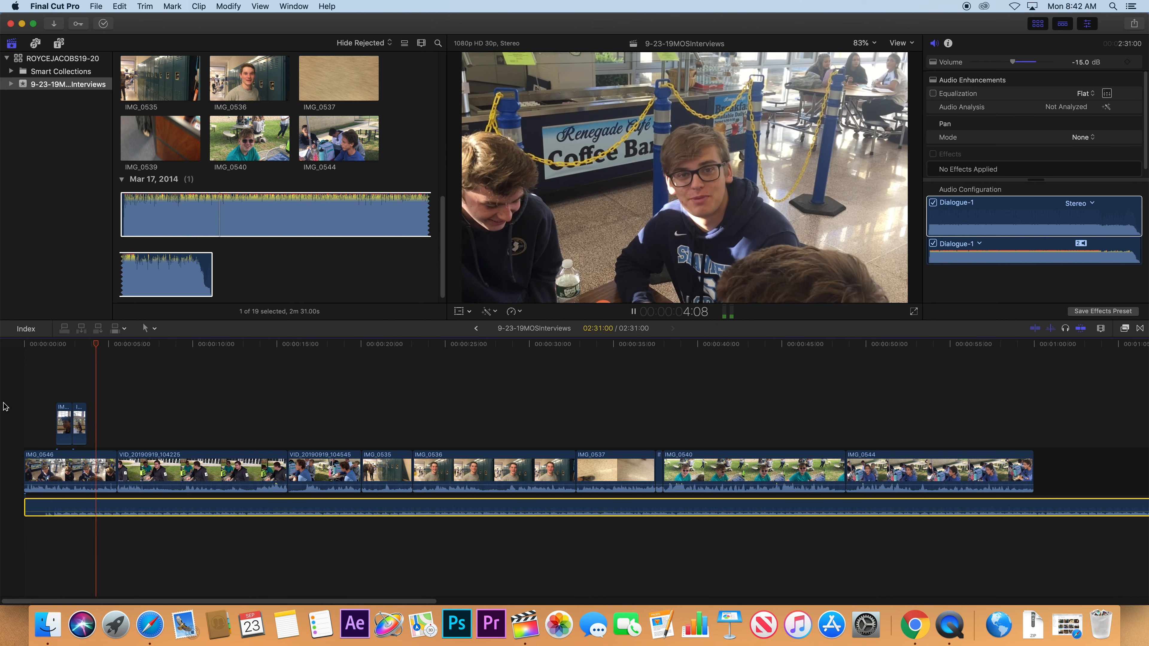
key("space")
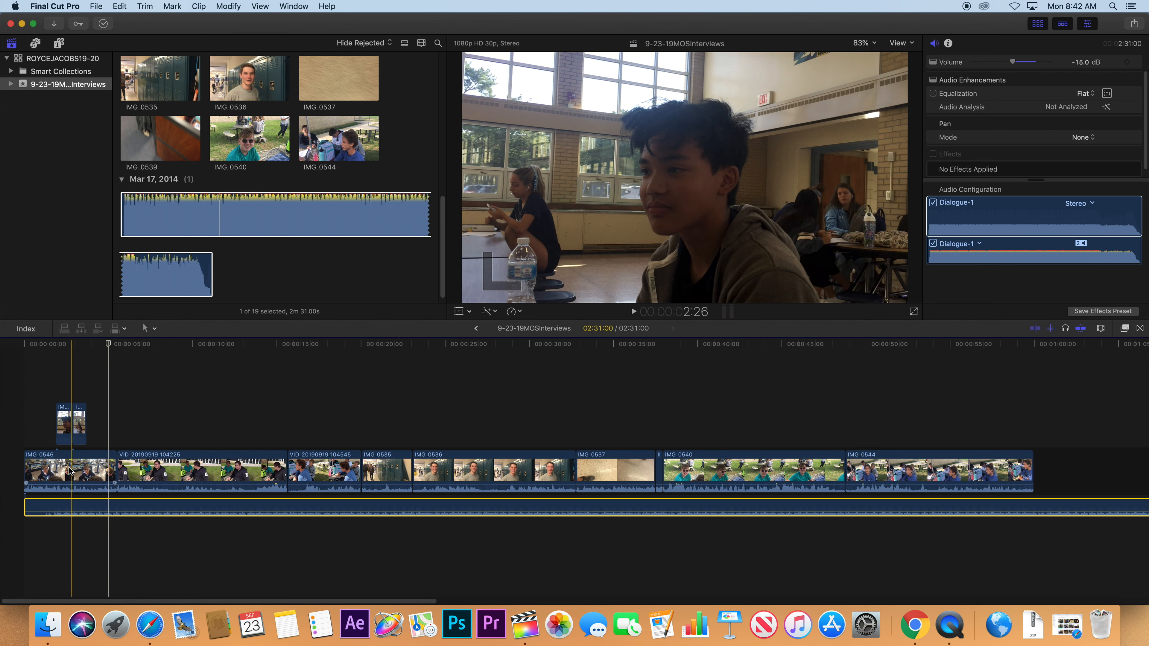
key("space")
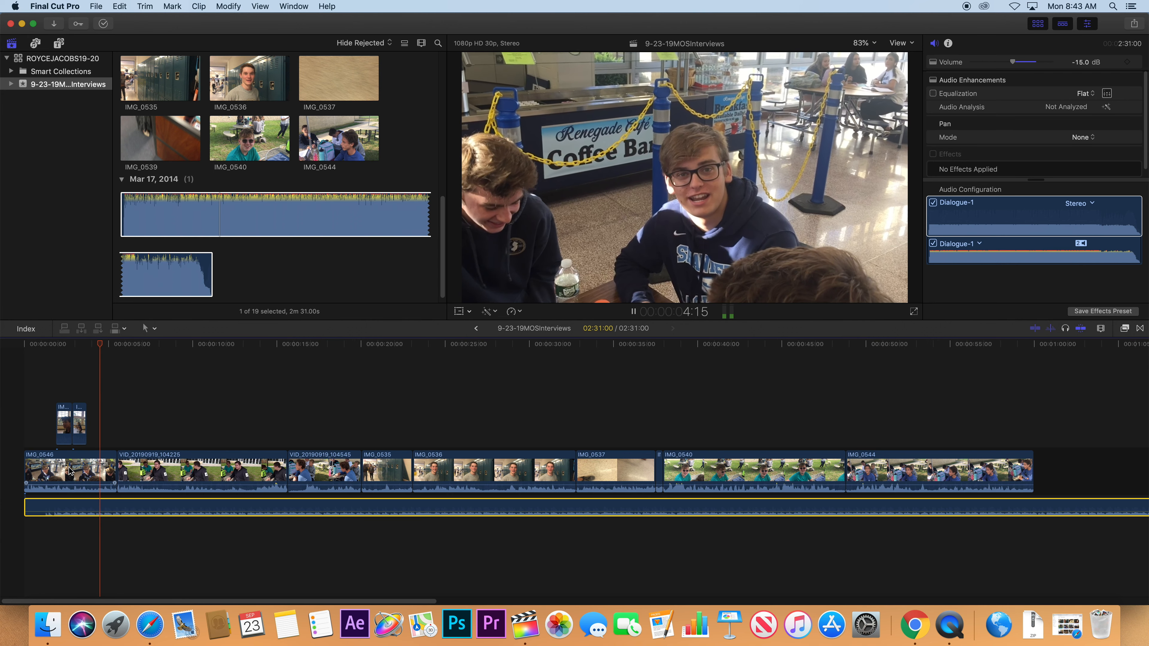
key("space")
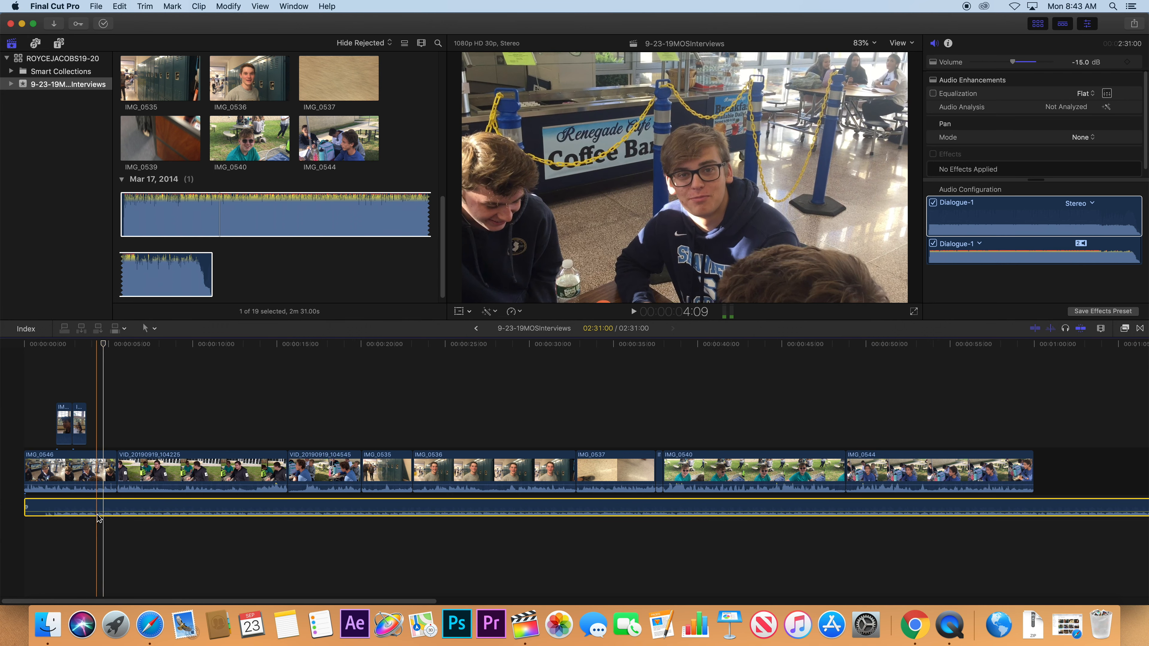
left_click_drag(102, 511, 102, 513)
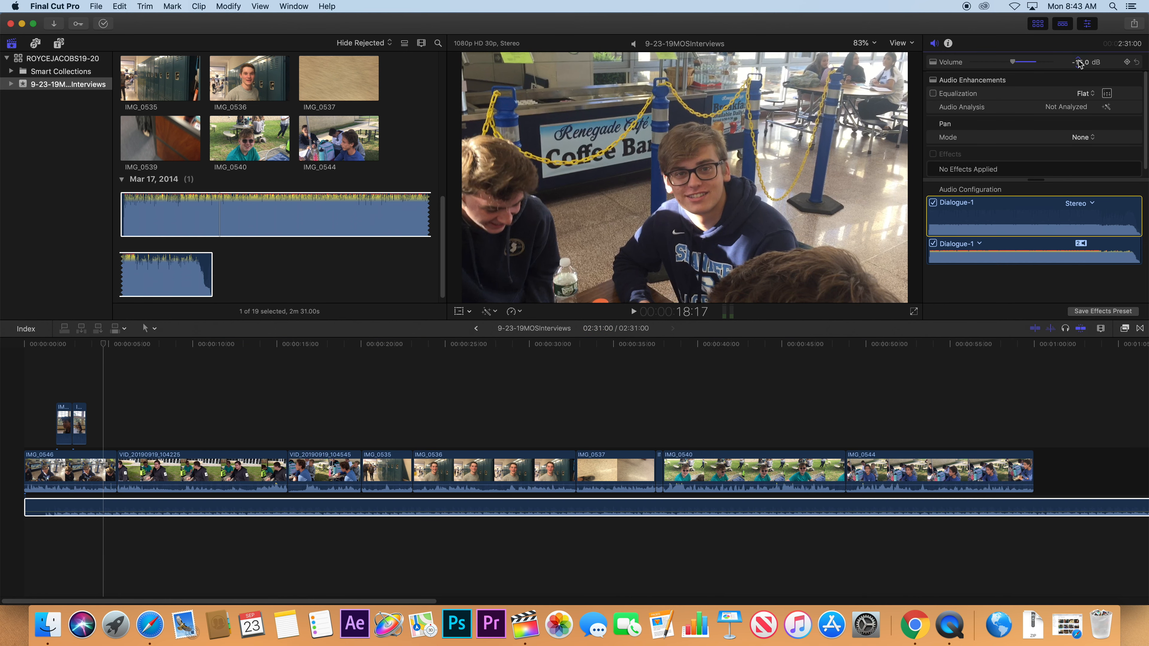
left_click(1080, 62)
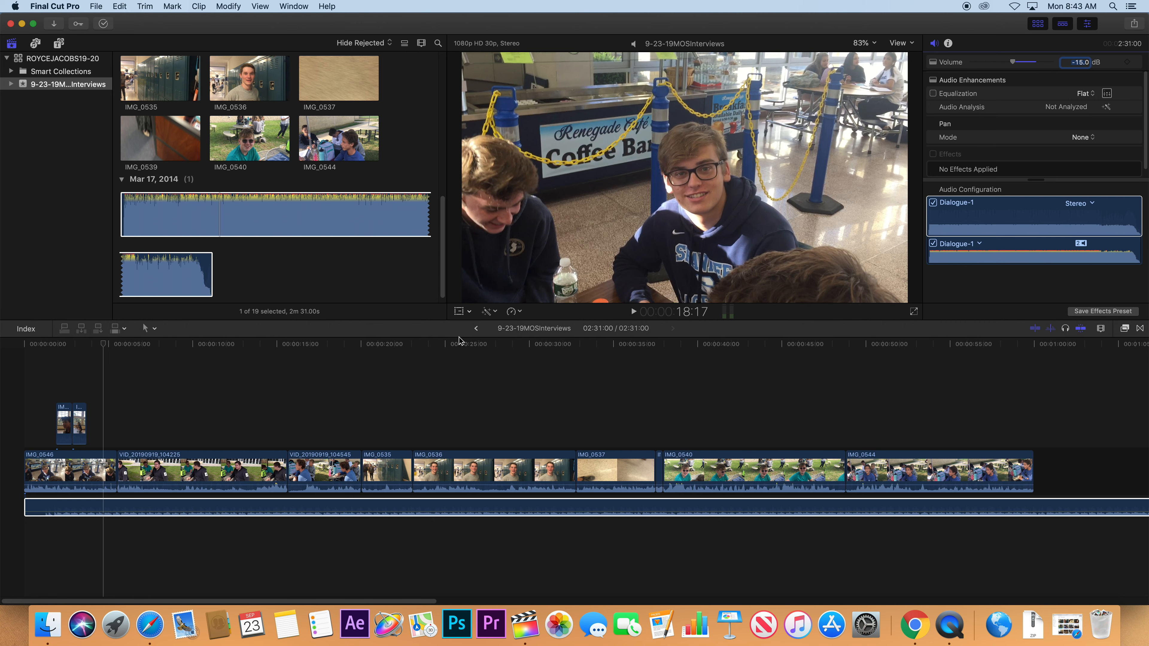
left_click(423, 335)
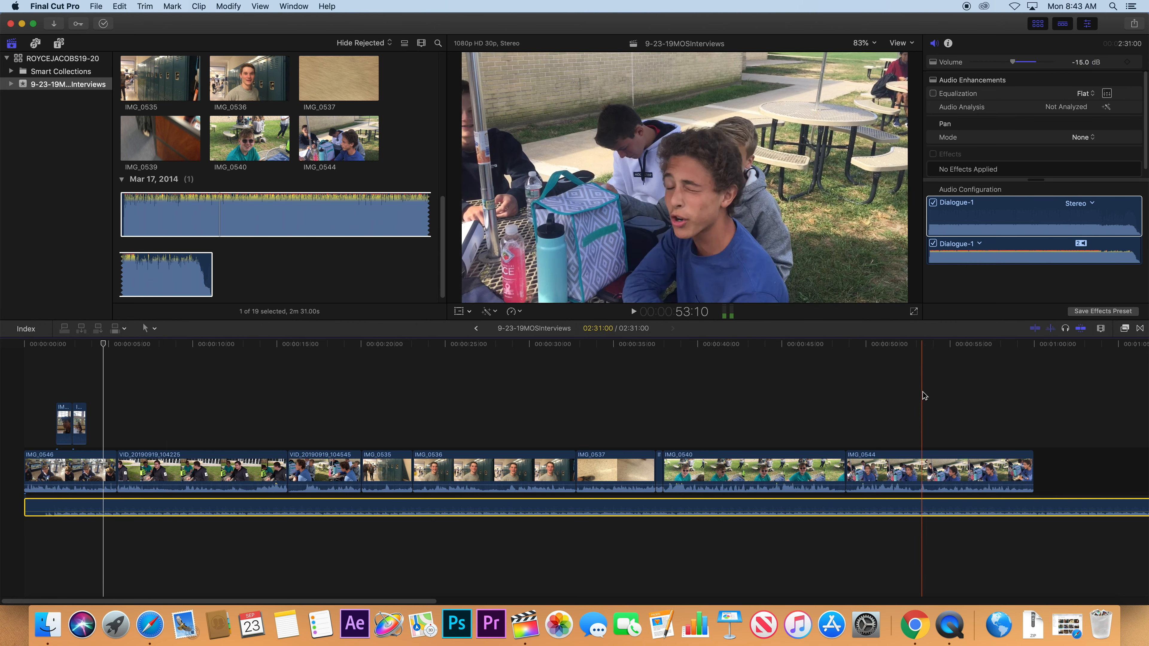
key("shift+z")
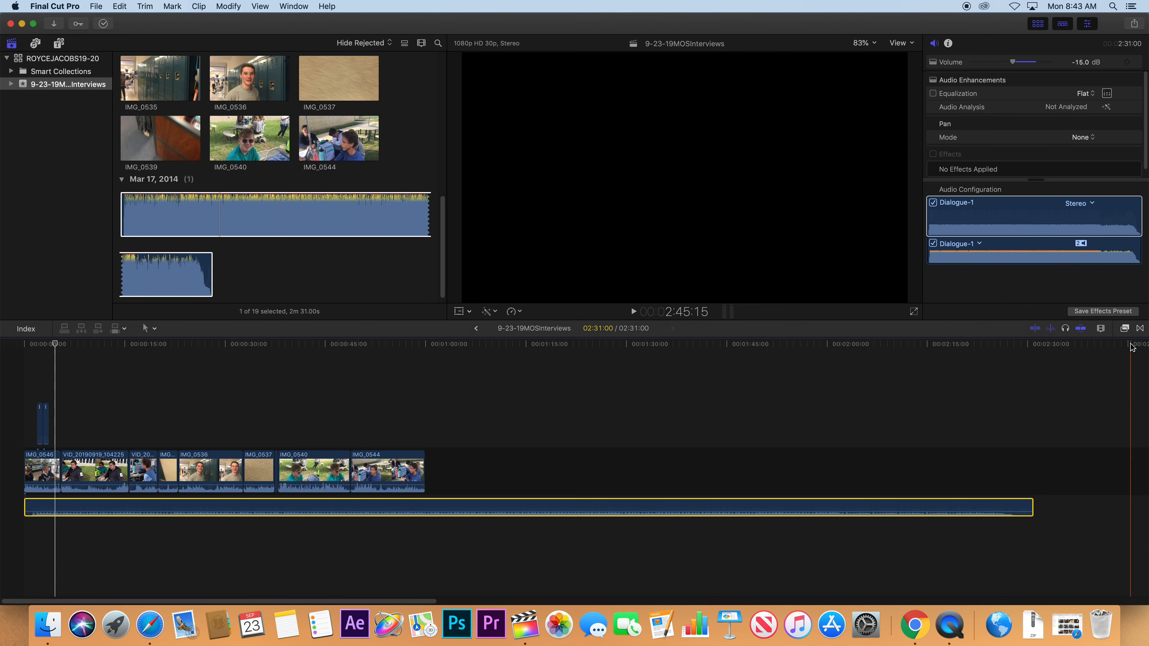
Turn off audio skimming, trim the music clip to end at 1:00:00, and play the ending.
left_click(1049, 329)
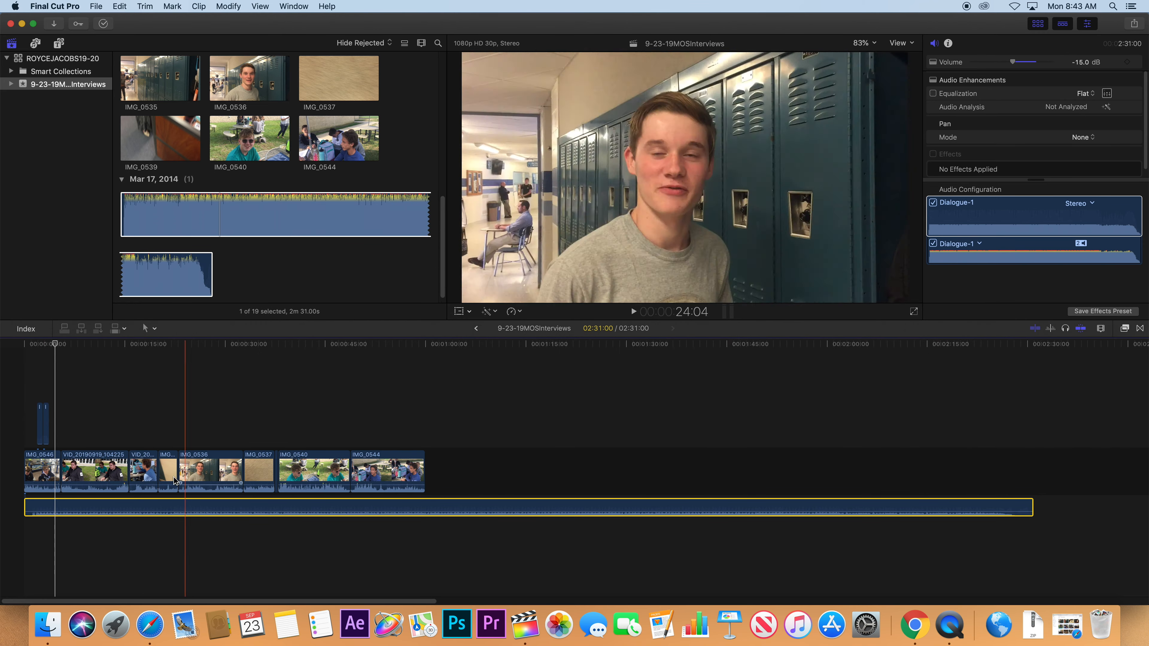
key("space")
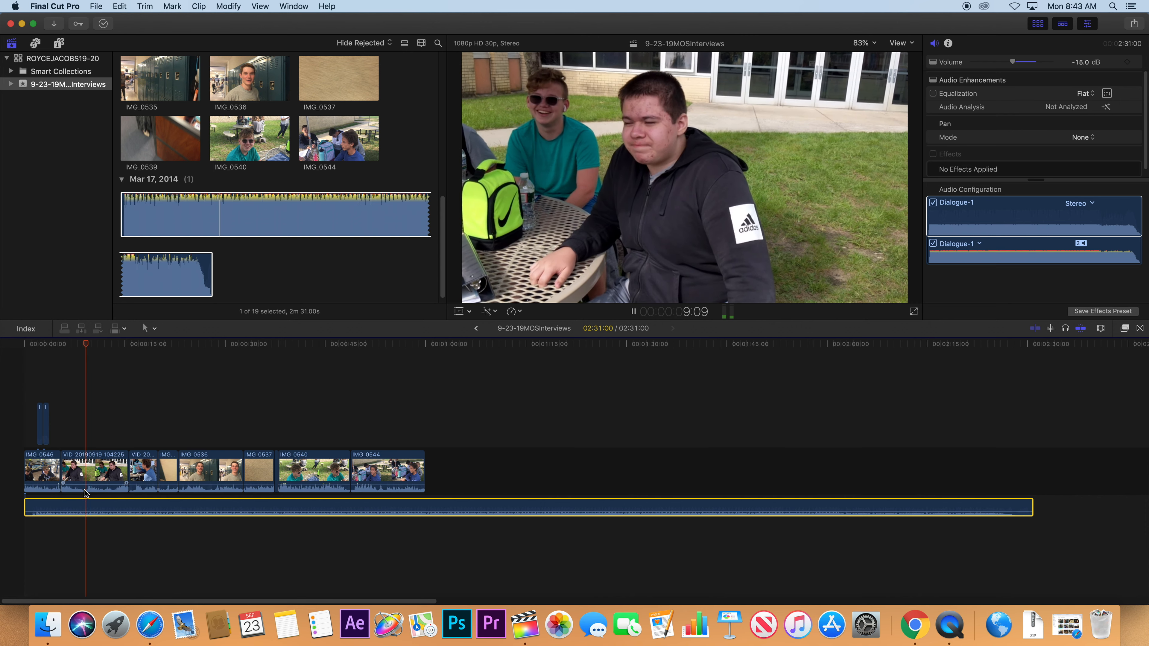
key("space")
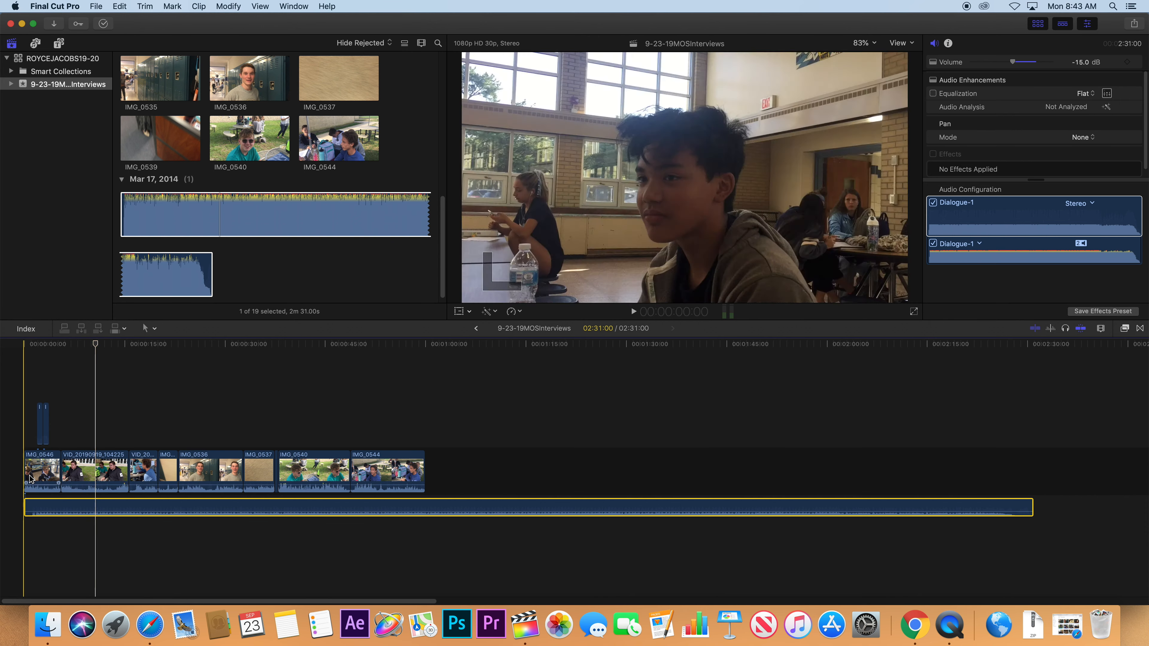
key("space")
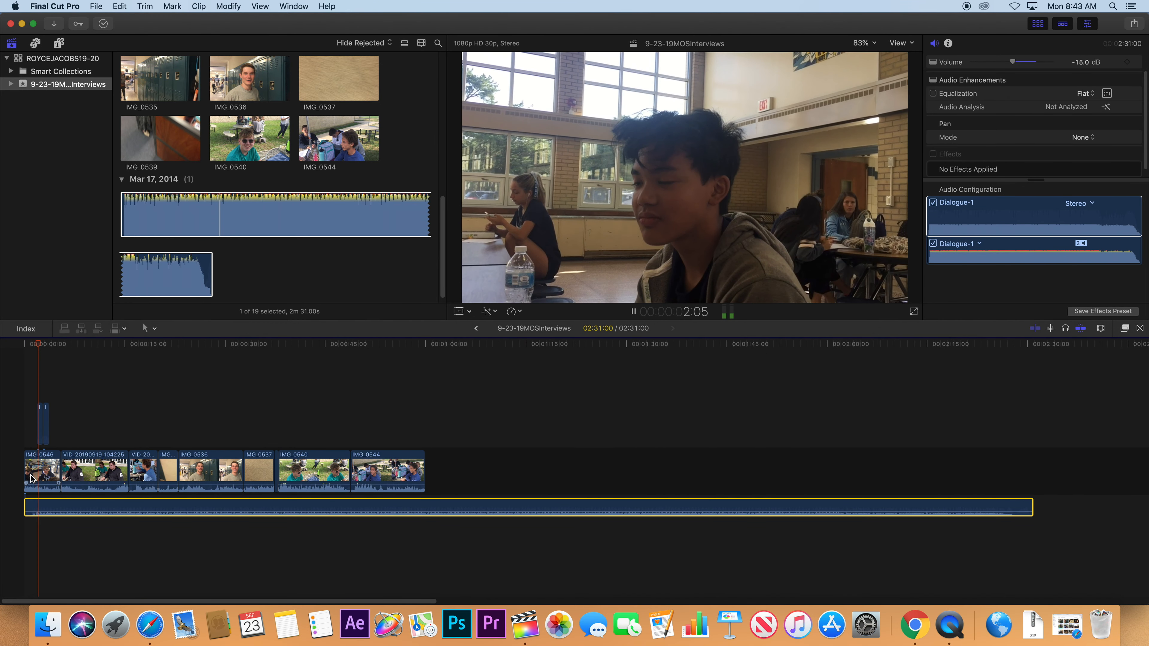
key("space")
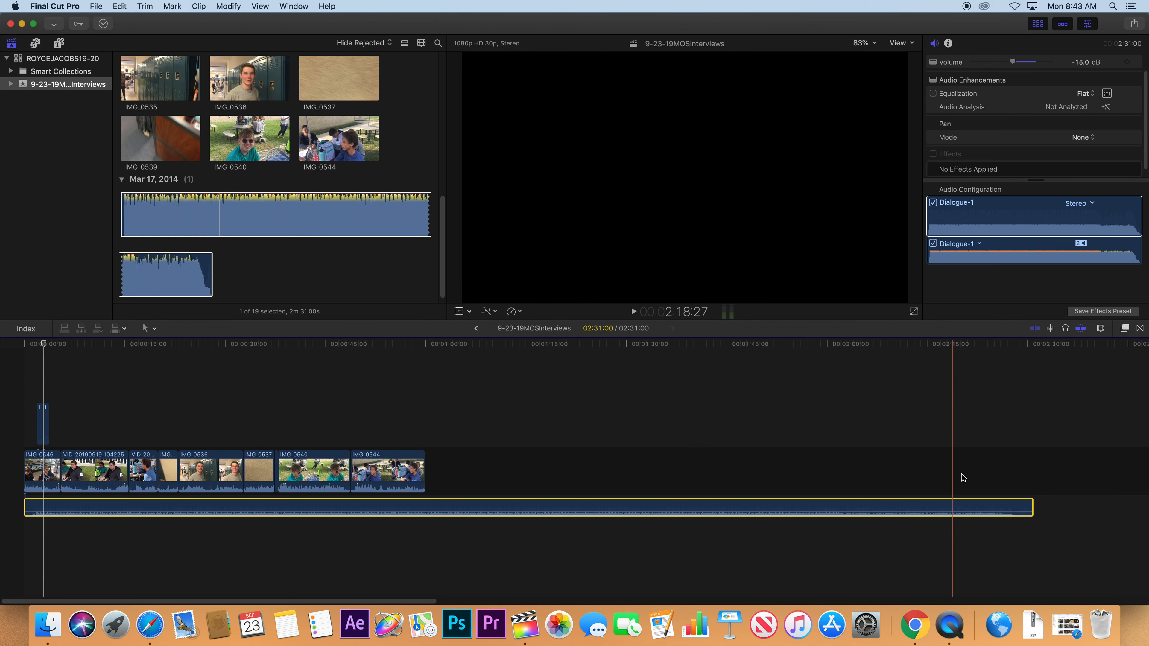
left_click_drag(1029, 501, 421, 499)
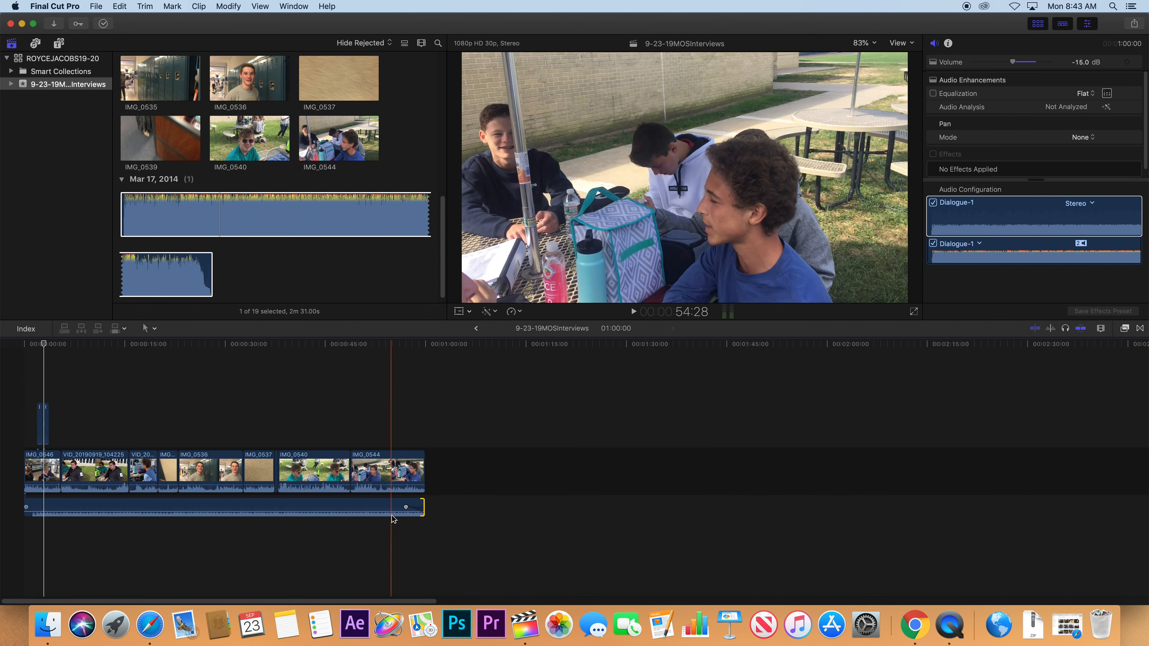
key("space")
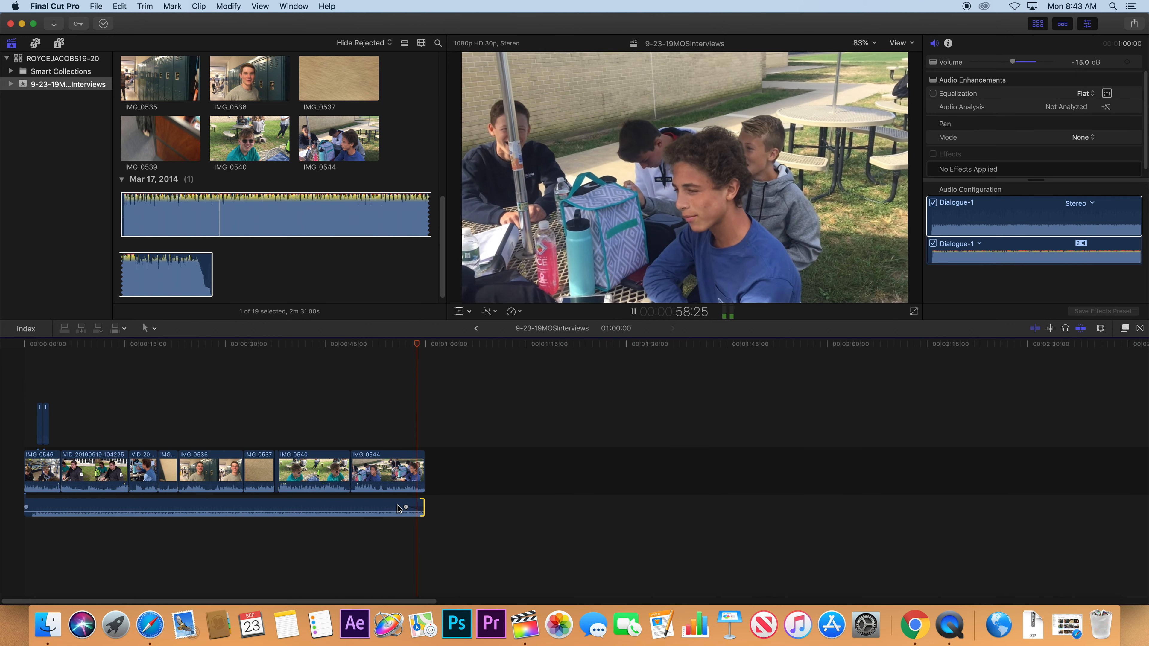
Place a one-second Cross Dissolve at the end of IMG_0544 and play it back.
left_click(410, 470)
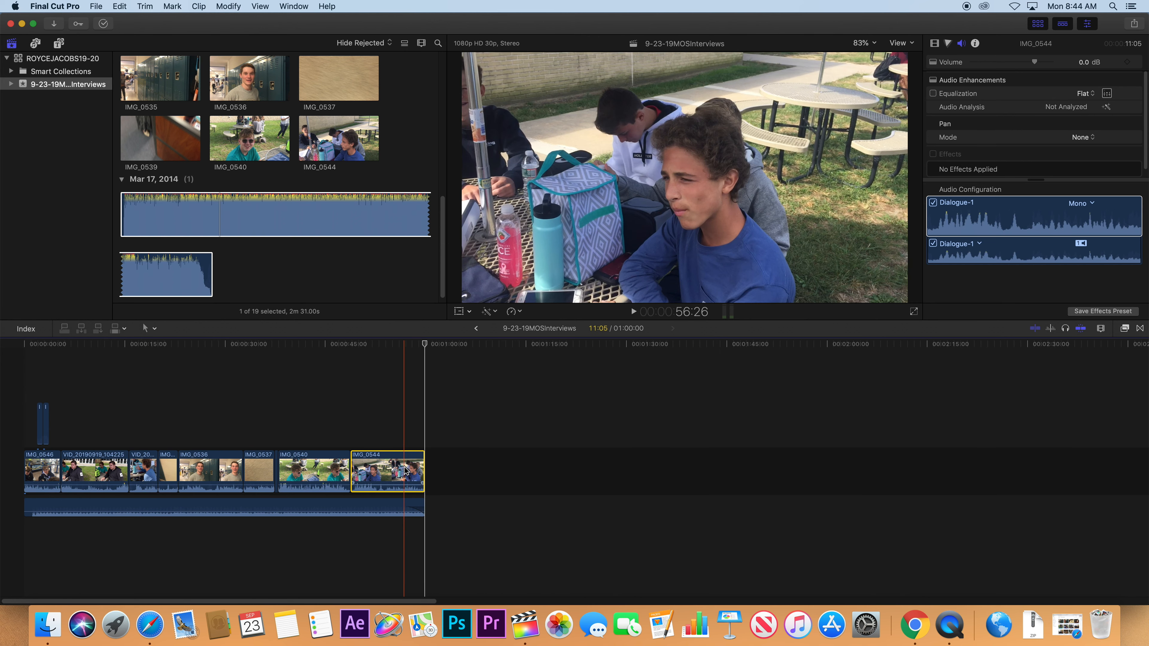
left_click(1139, 329)
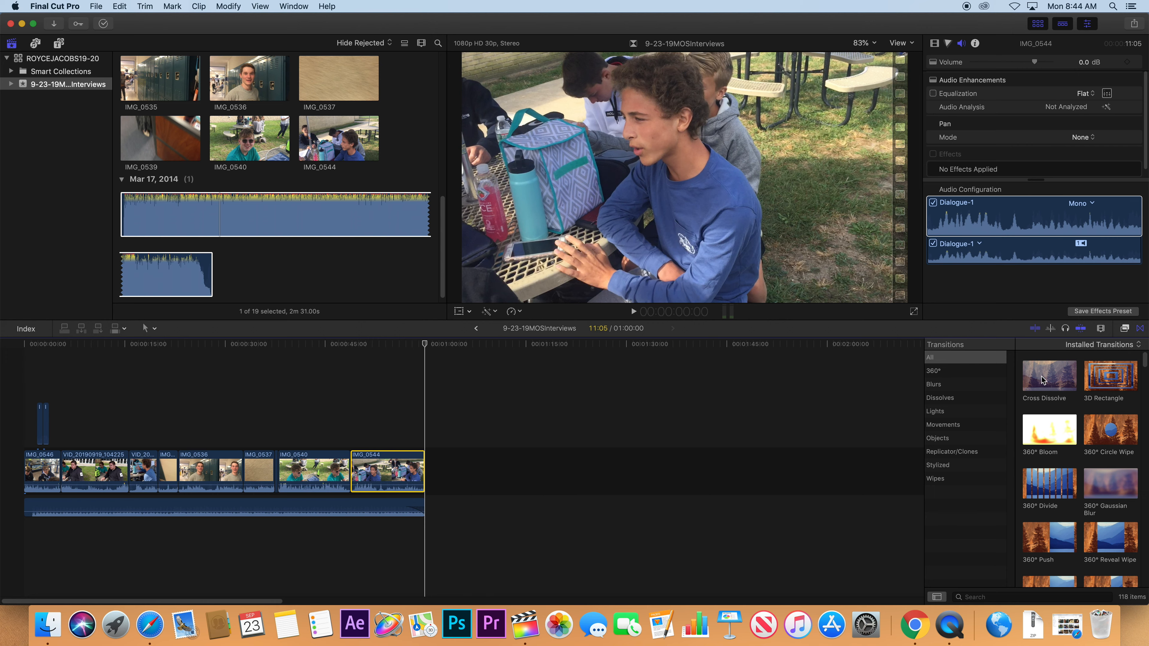
left_click_drag(1041, 379, 420, 471)
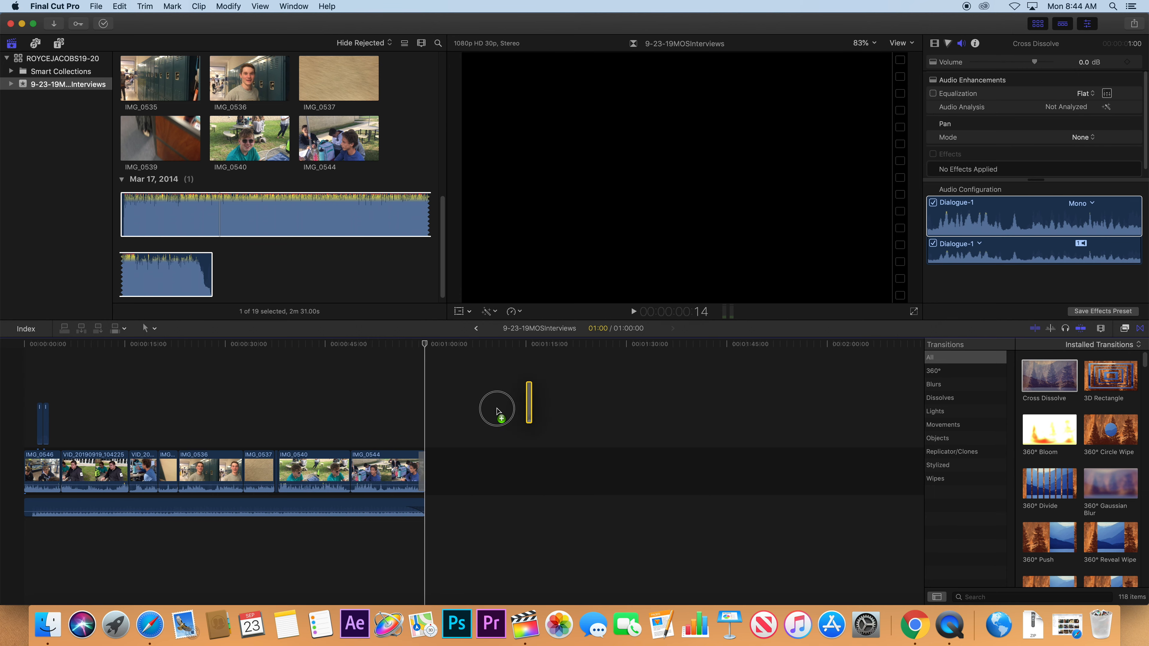
key("space")
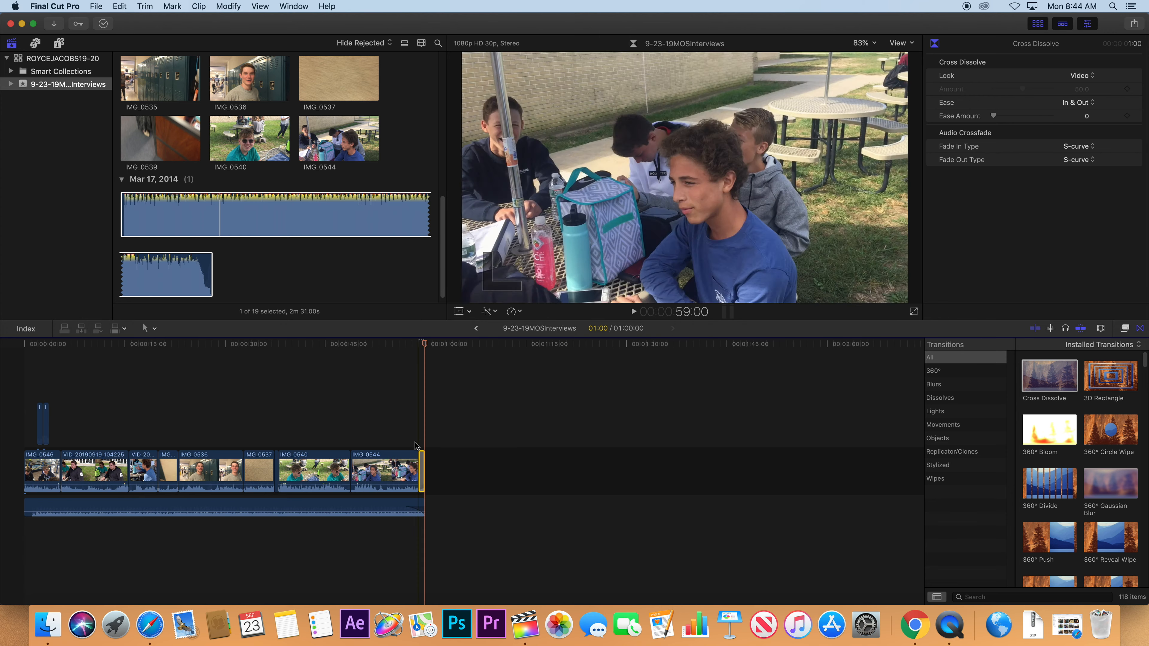
left_click(405, 470)
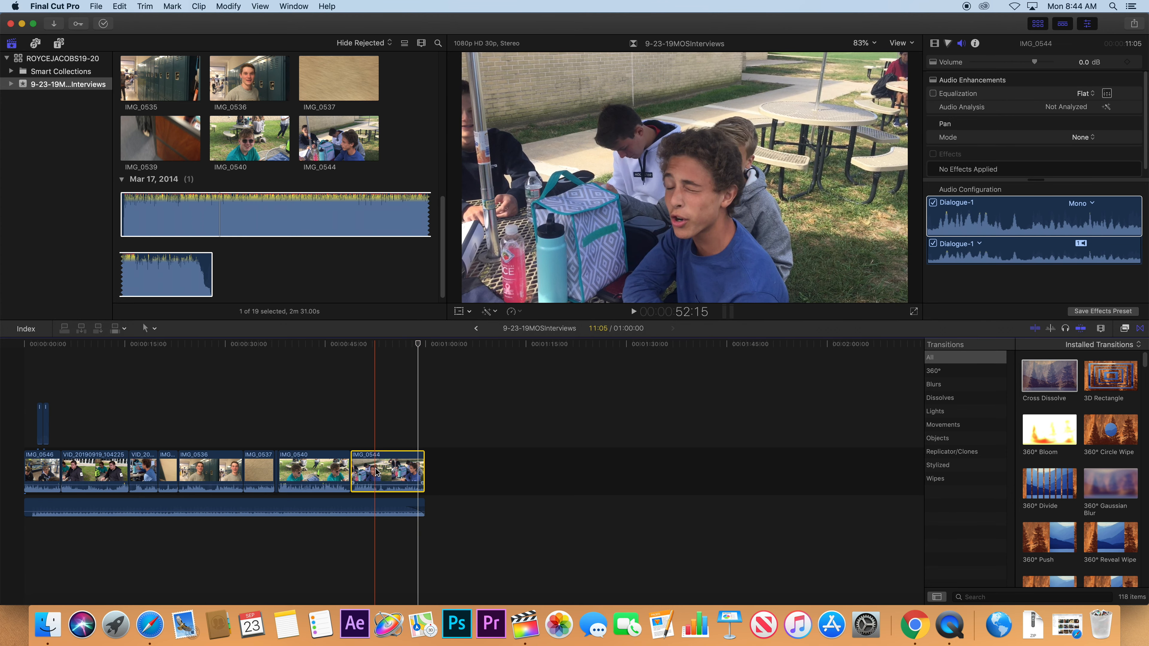
Drag IMG_0544's Compositing Opacity fade handle left for a longer fade-out, then preview it.
right_click(374, 472)
right_click(391, 470)
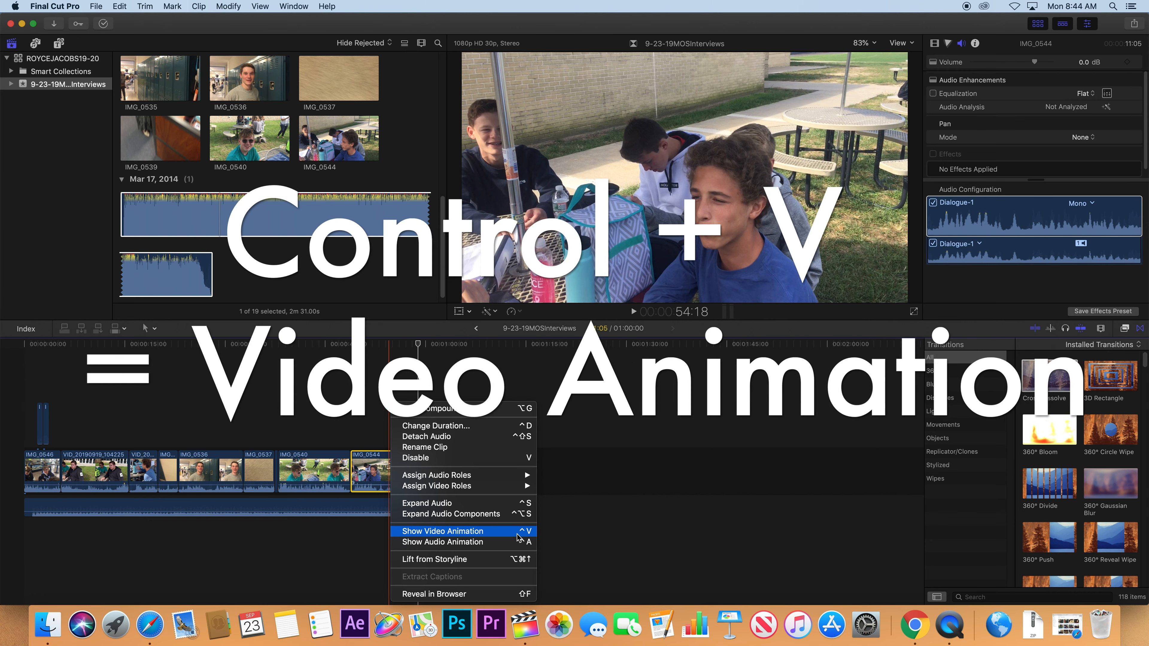
left_click(517, 532)
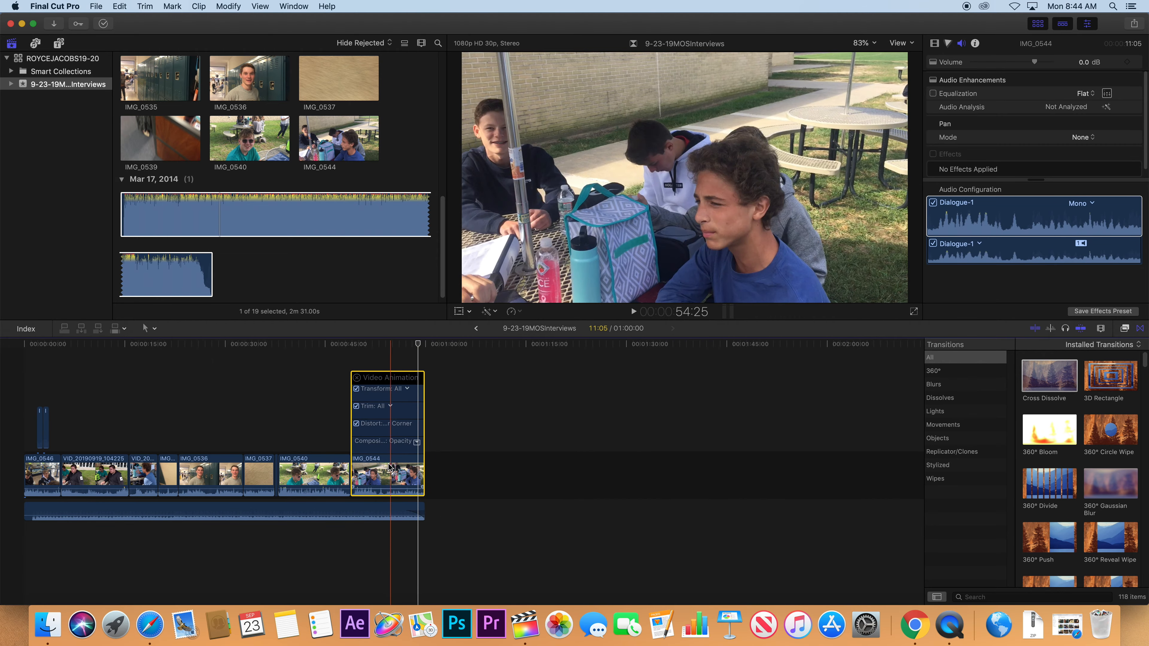
left_click(416, 442)
left_click_drag(421, 398, 403, 401)
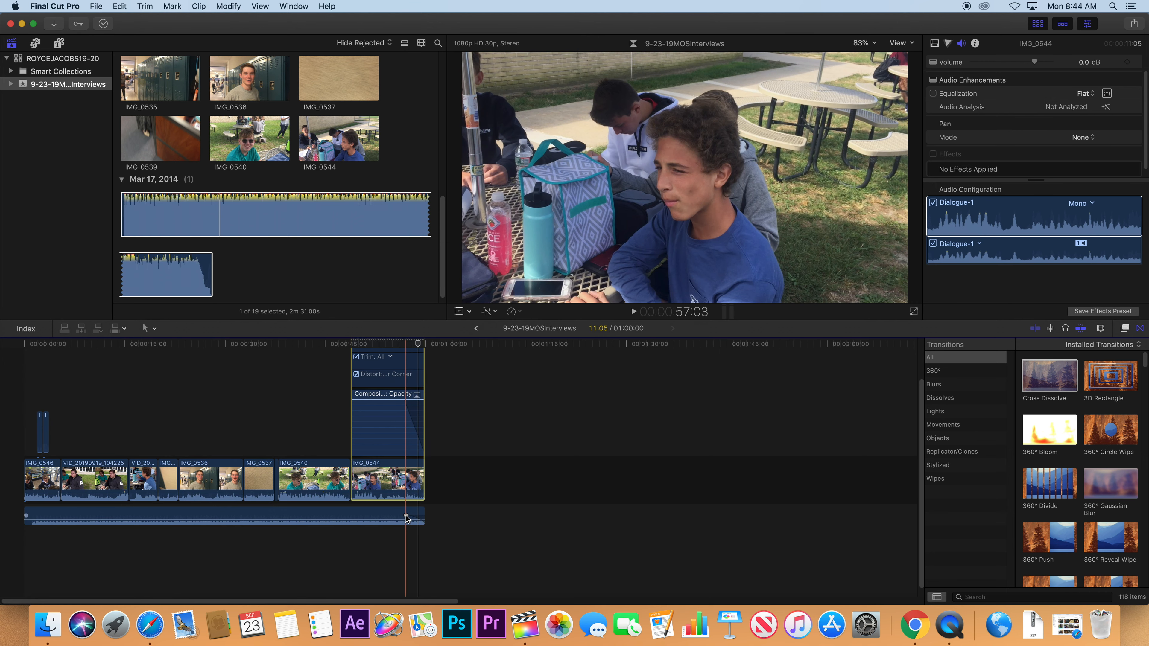
key("space")
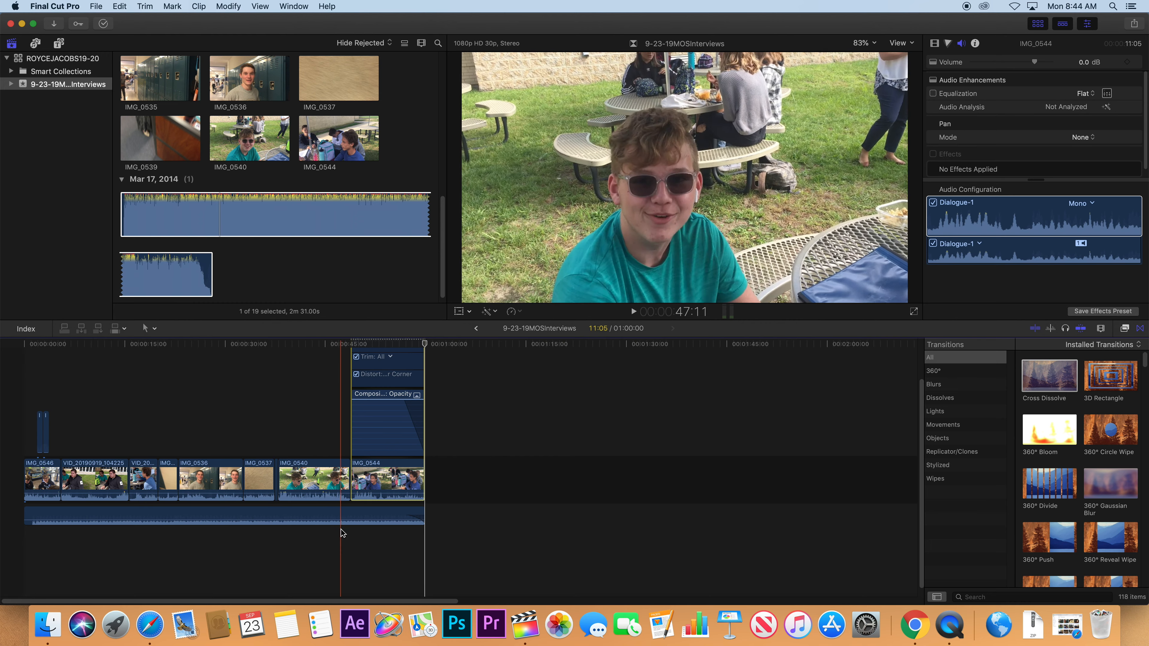
Set the music clip's volume to -20 dB in the Audio inspector and play to check.
left_click(341, 518)
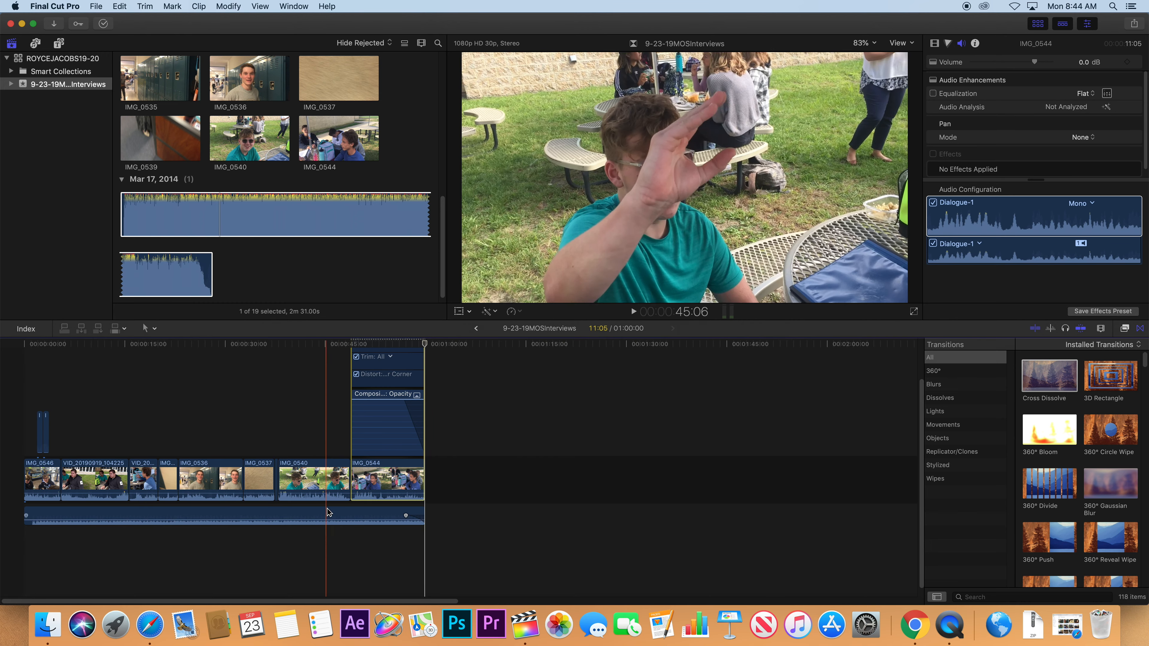
left_click(1079, 63)
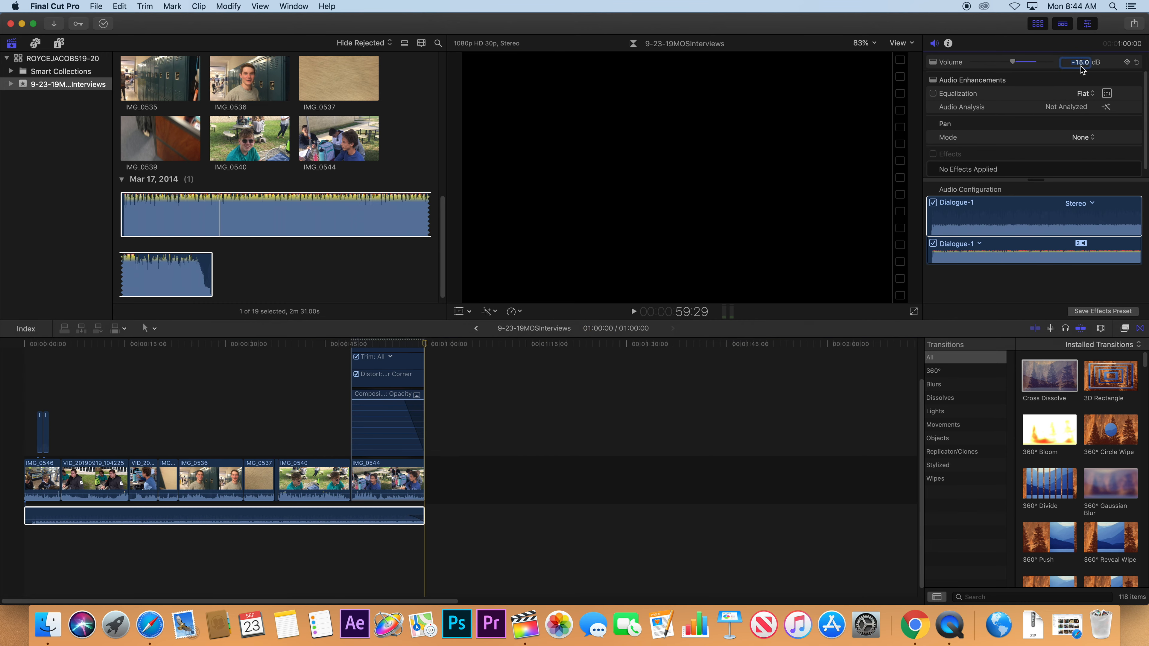
type("-20")
key("Return")
key("space")
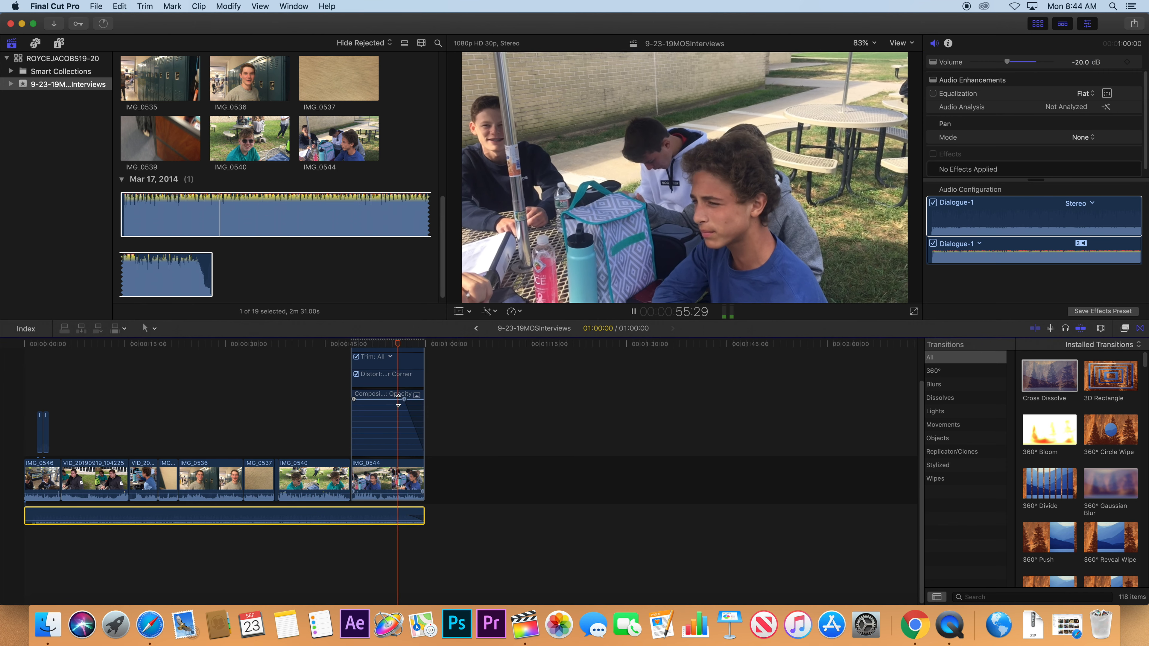
key("space")
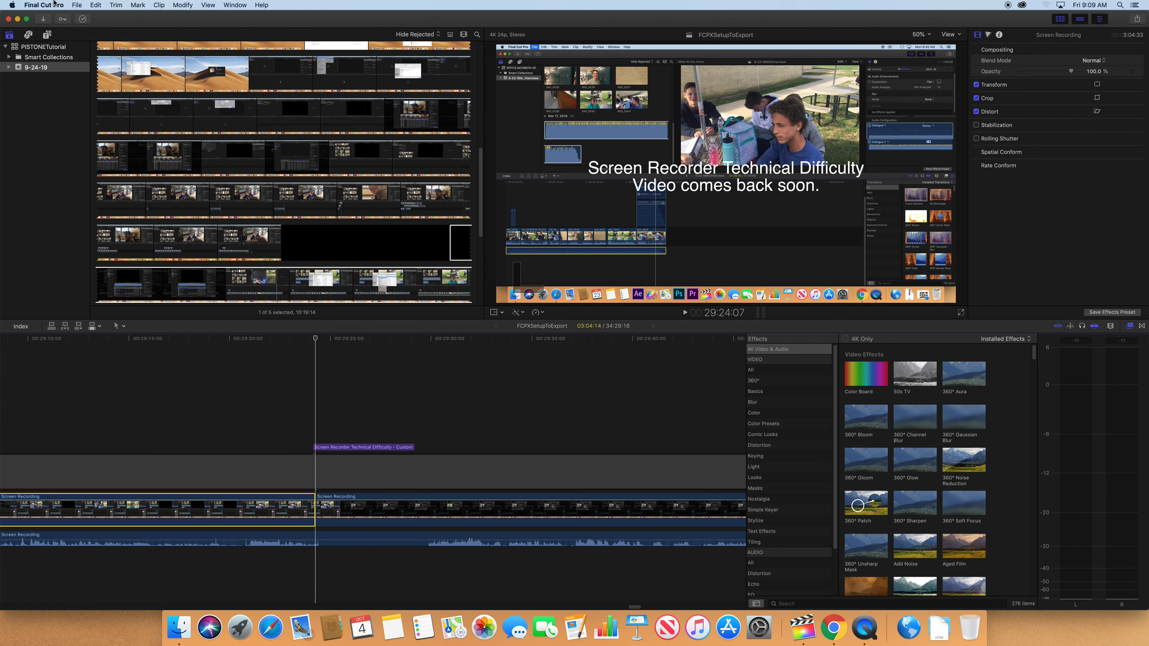
Start a Master File export from File > Share.
left_click(77, 7)
mouse_move(171, 112)
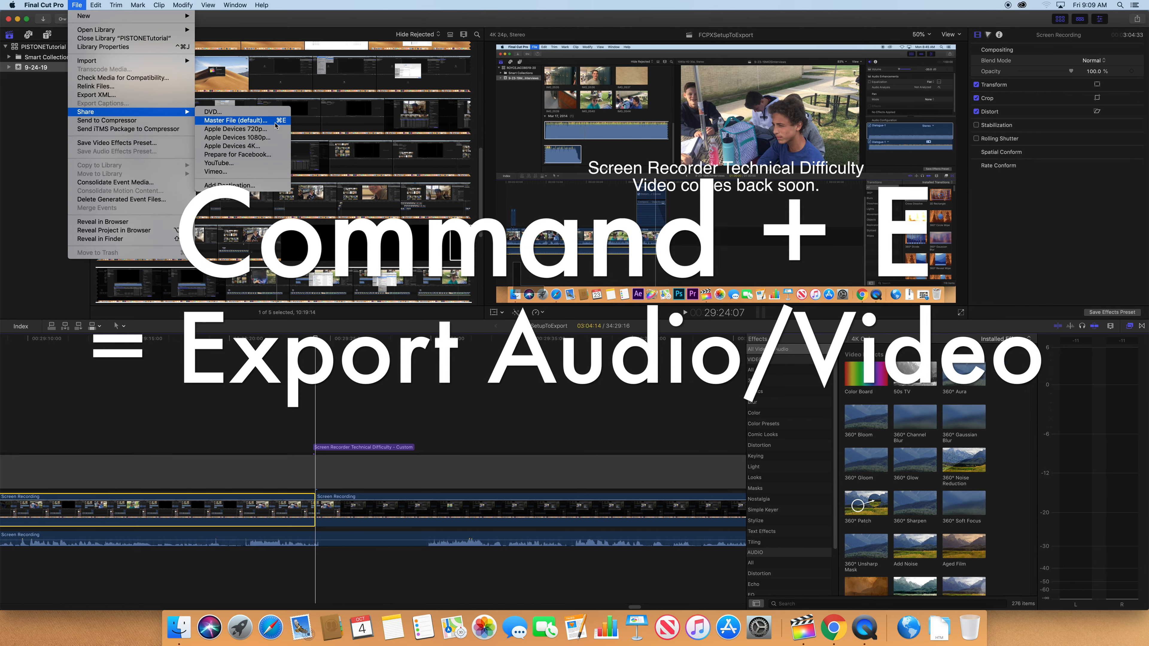
left_click(275, 126)
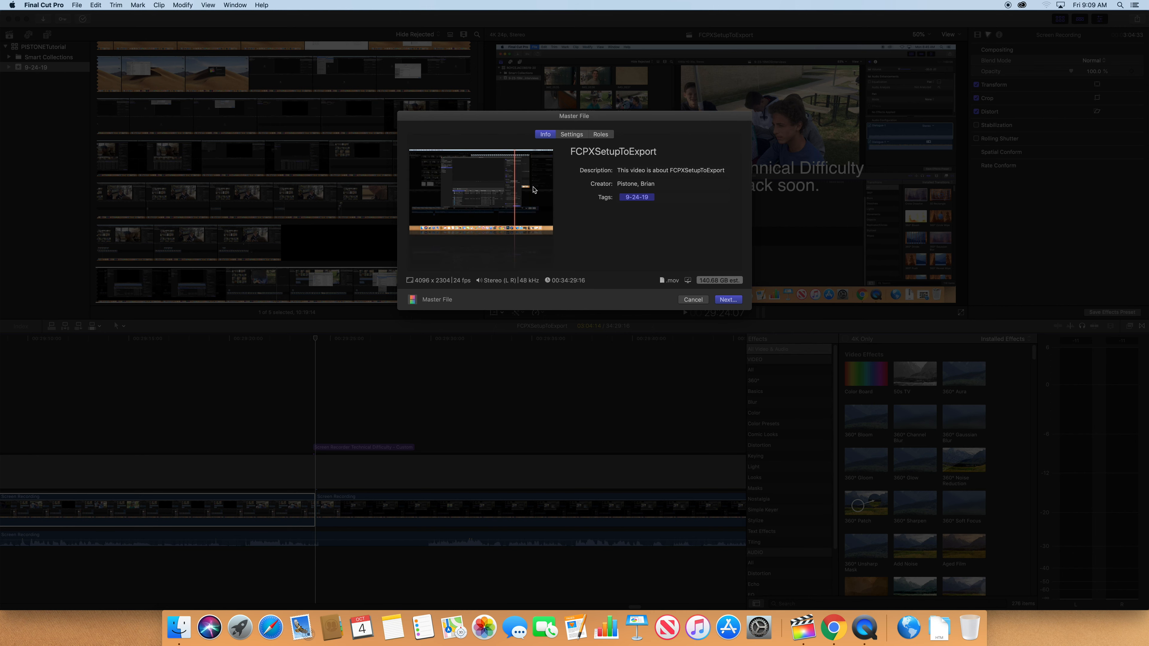
Choose H.264 as the video codec in the export Settings.
left_click(571, 135)
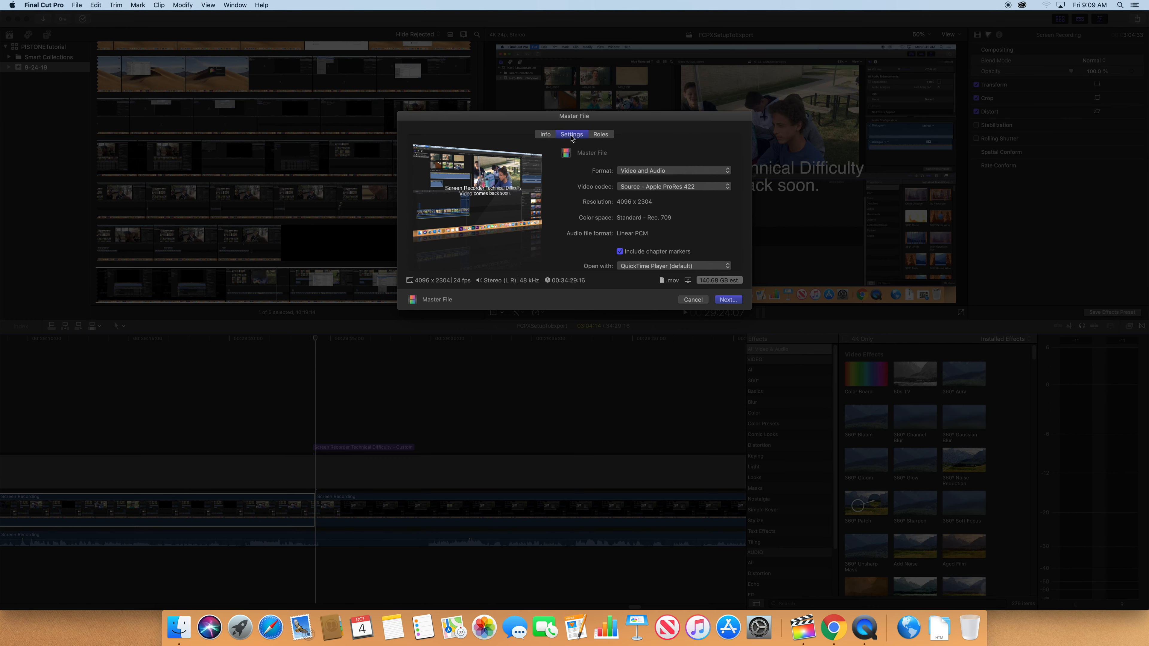
left_click(656, 187)
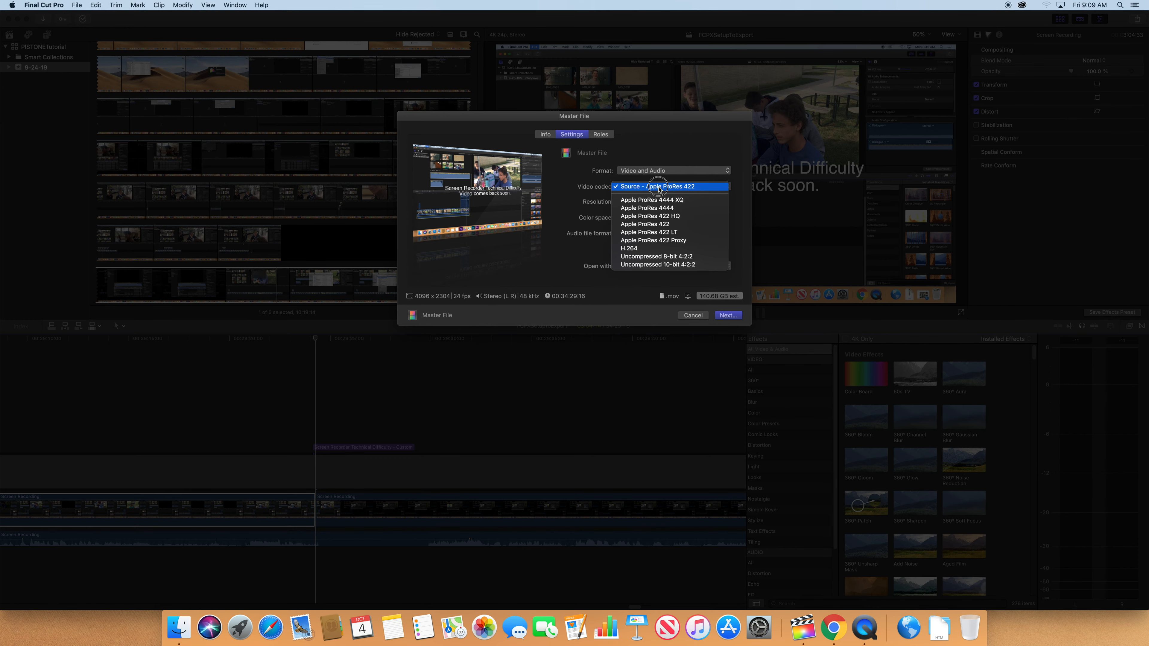
left_click(661, 251)
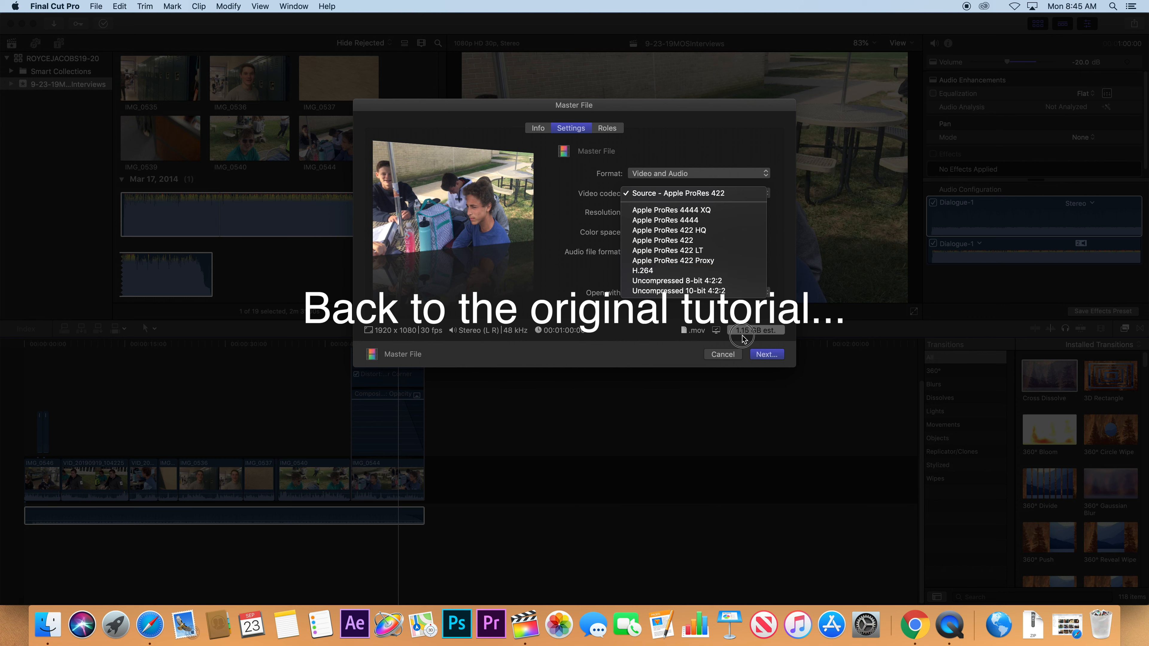
Confirm H.264, uncheck Include chapter markers, set Open with to Do Nothing, and continue.
left_click(666, 270)
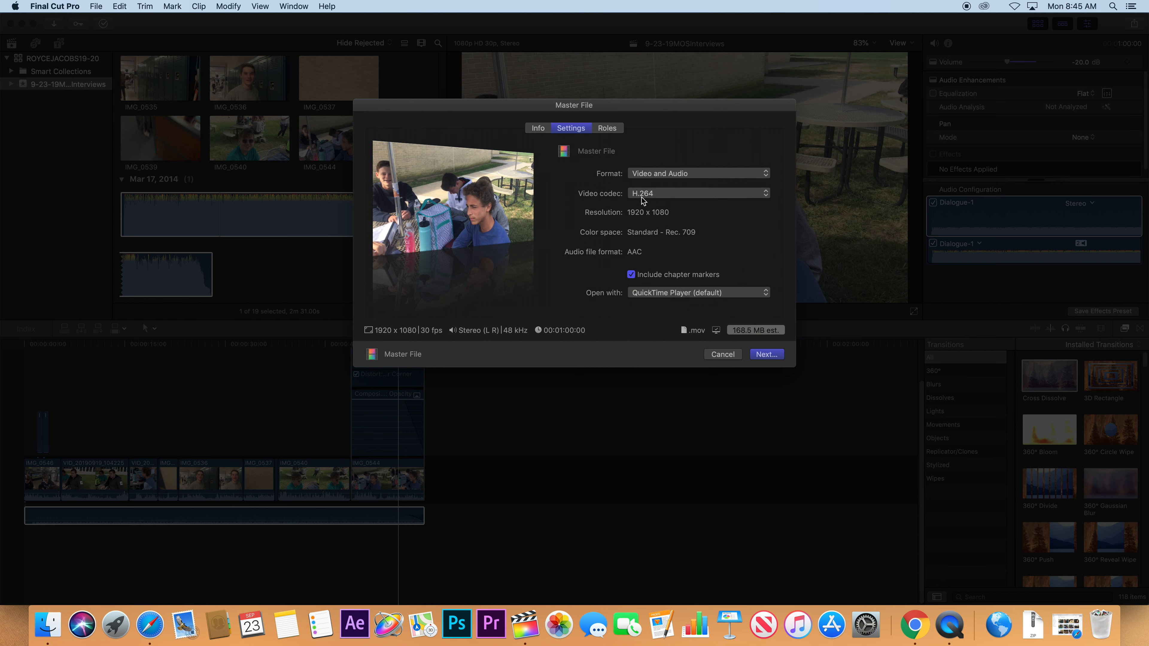
left_click(631, 274)
left_click(665, 294)
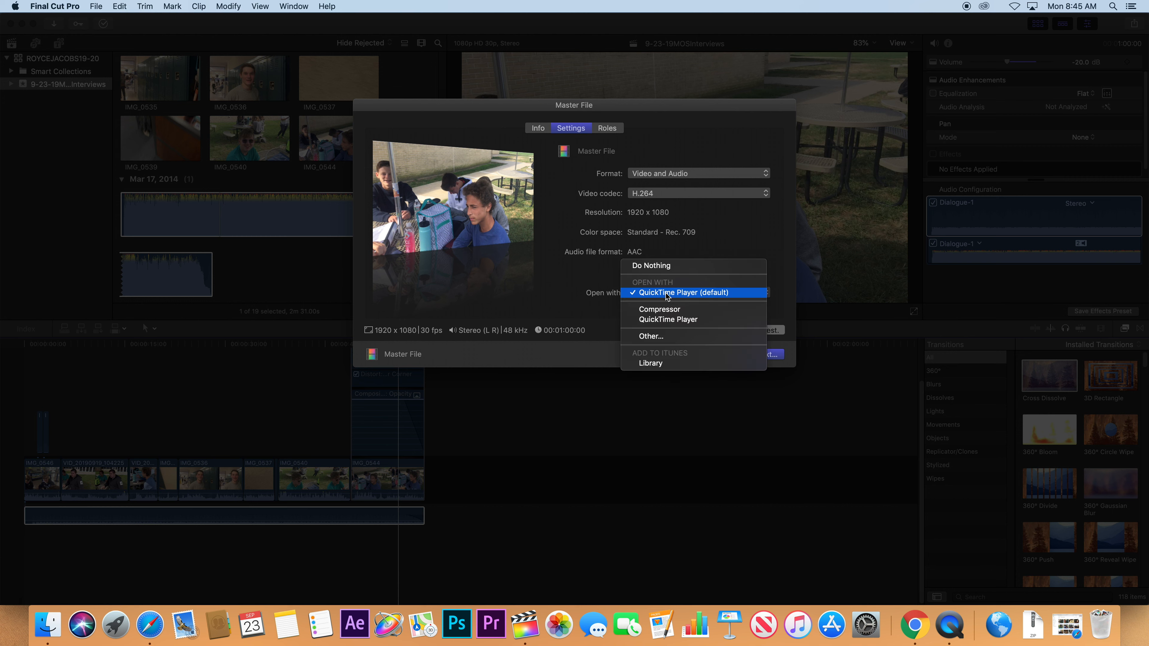
left_click(654, 266)
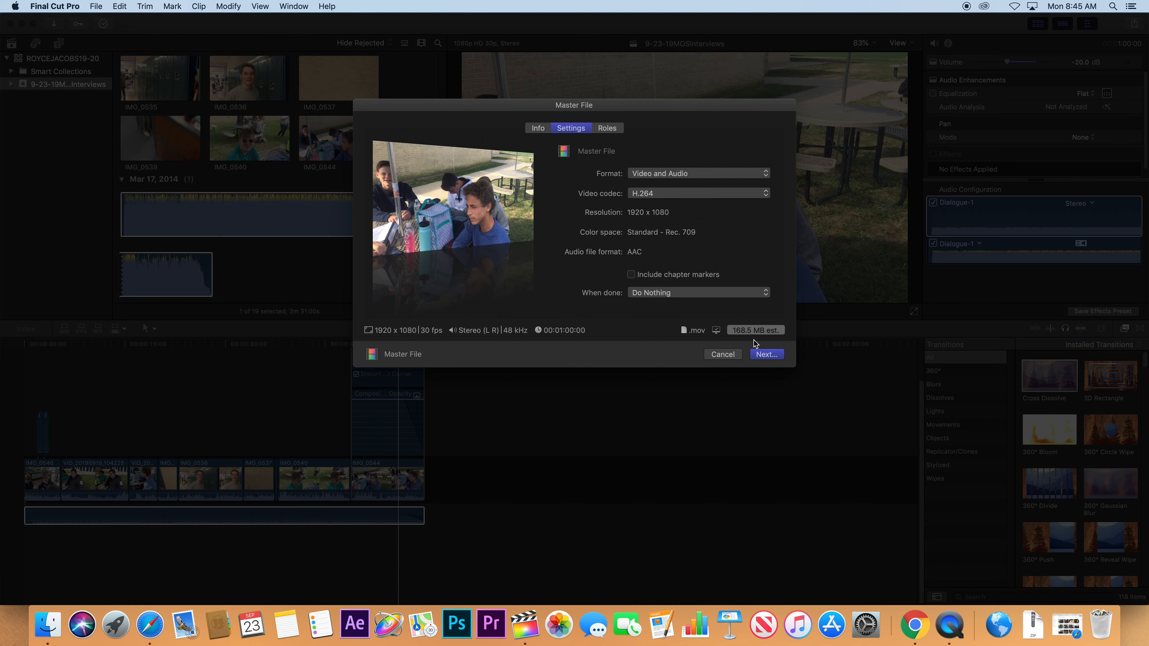
left_click(767, 354)
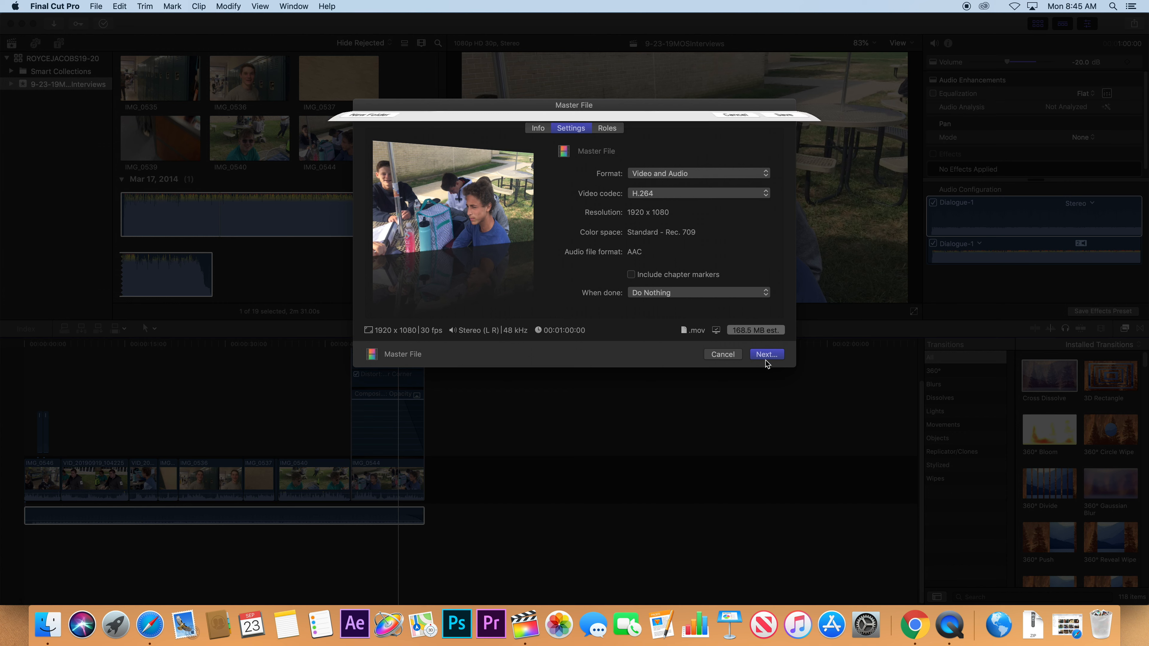
left_click(570, 150)
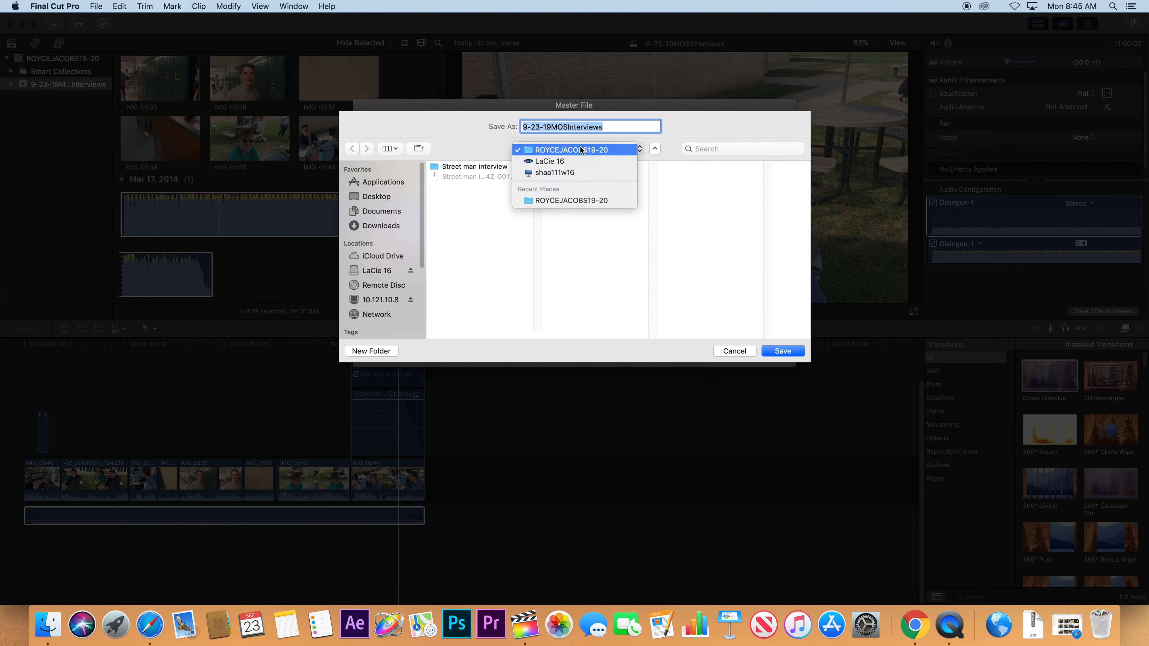
left_click(549, 162)
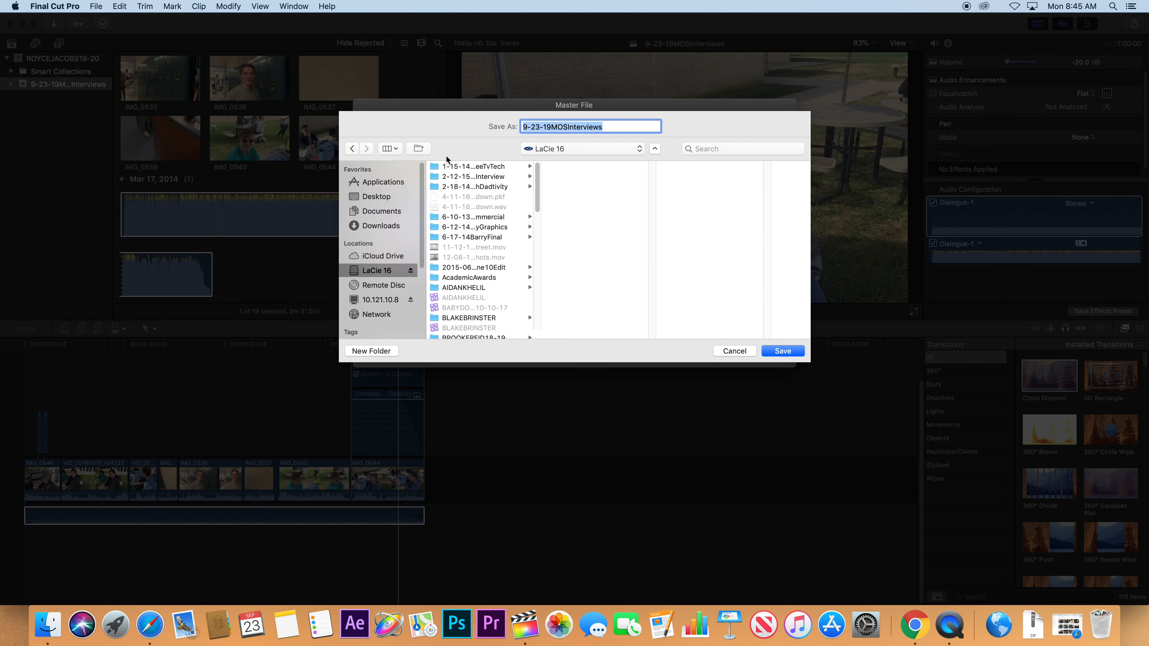
left_click(393, 149)
left_click(443, 189)
left_click(626, 168)
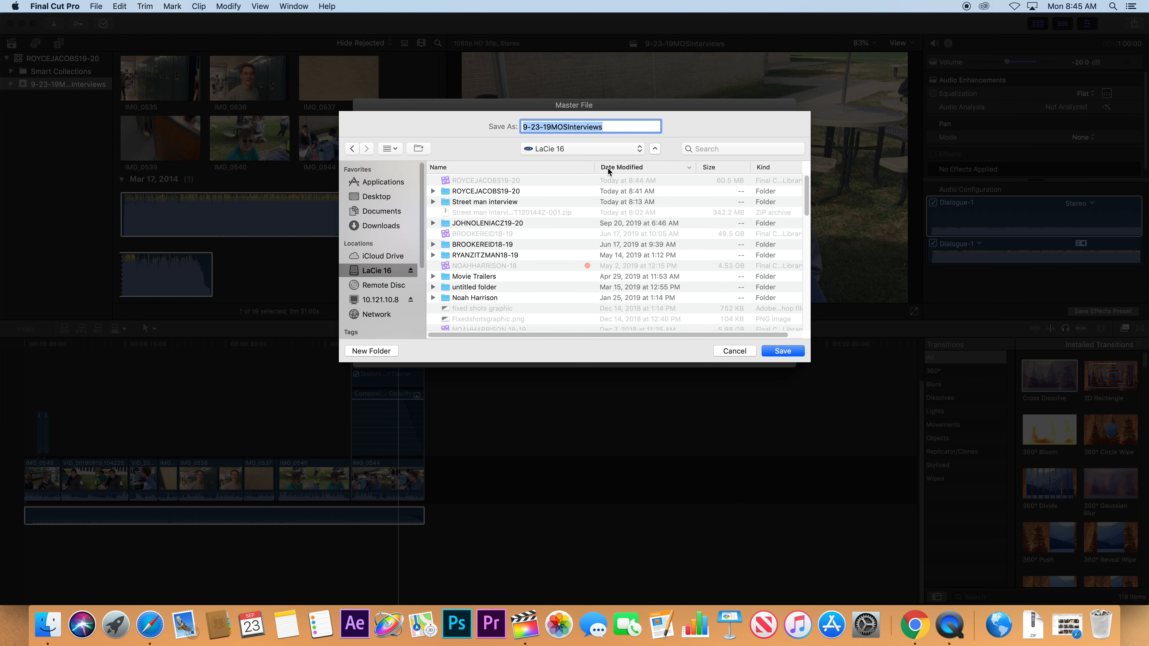
double_click(478, 192)
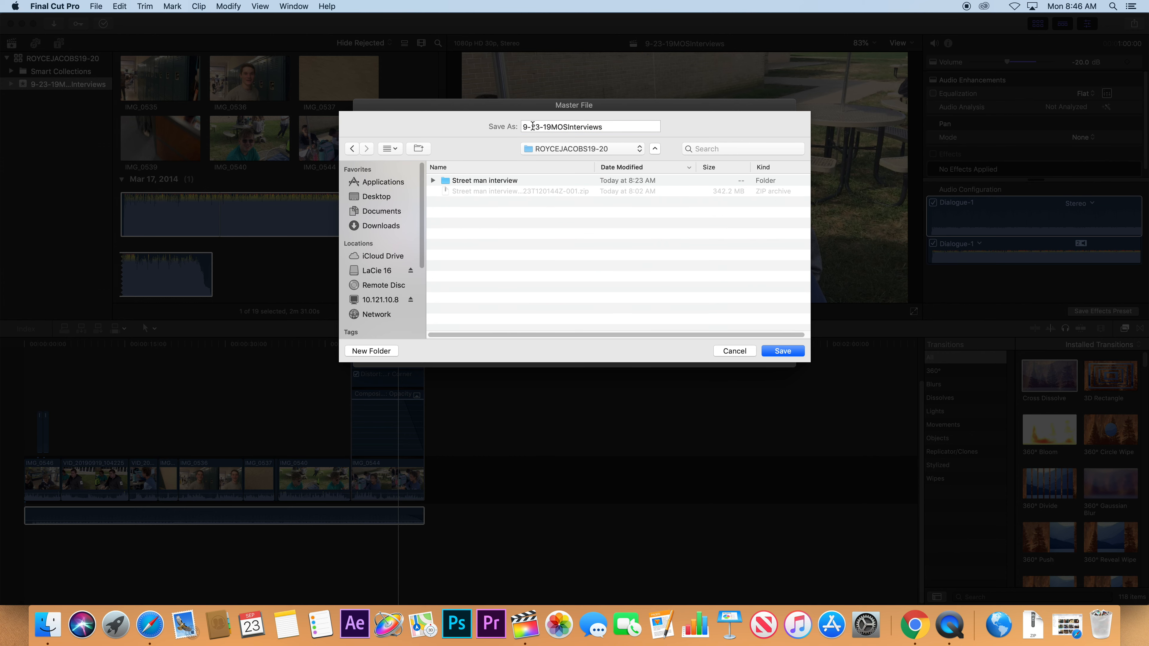
left_click(599, 124)
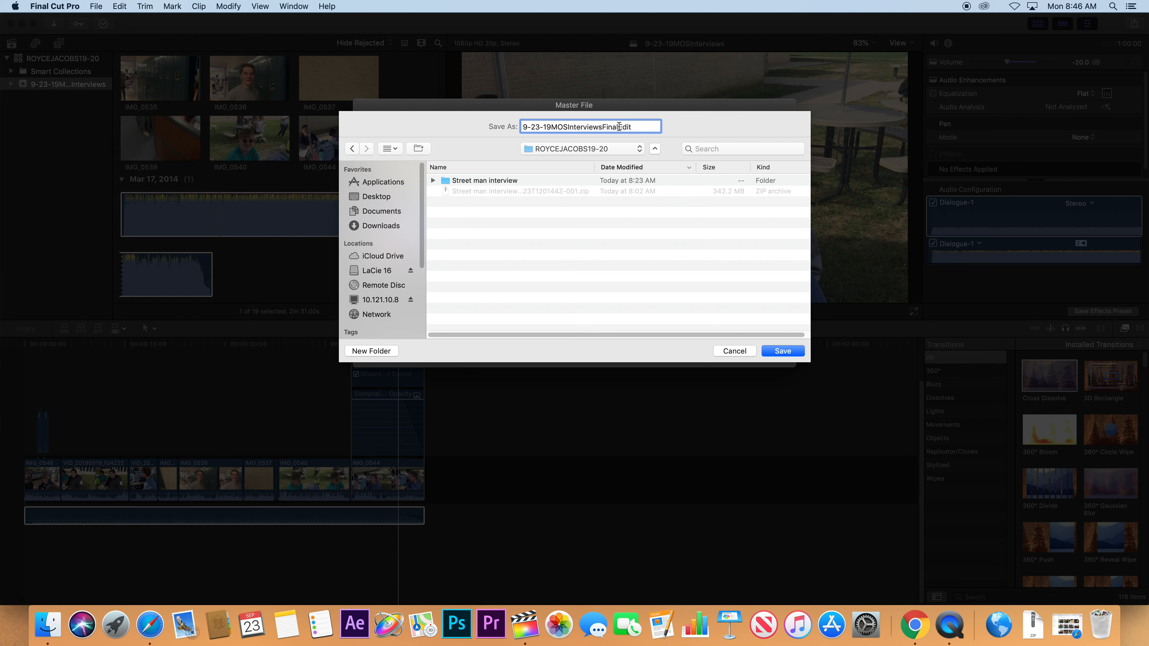
left_click(782, 351)
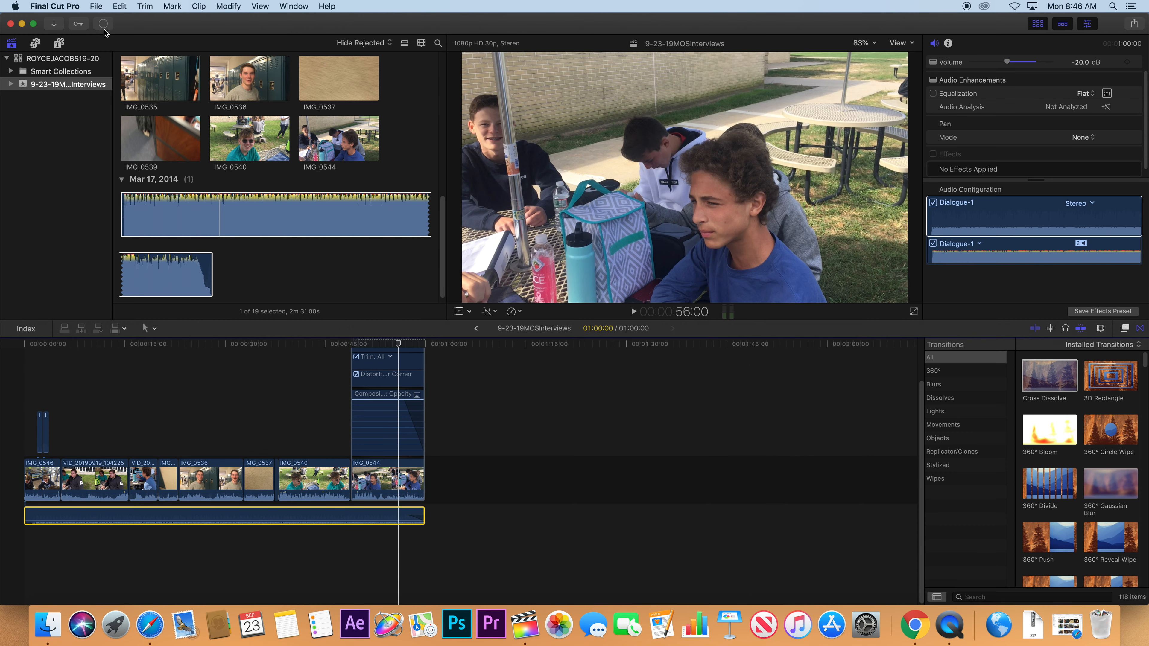
Watch the Sharing progress in Background Tasks, then reveal 9-23-19MOSInterviewsFinalEdit.mov in Finder.
left_click(104, 28)
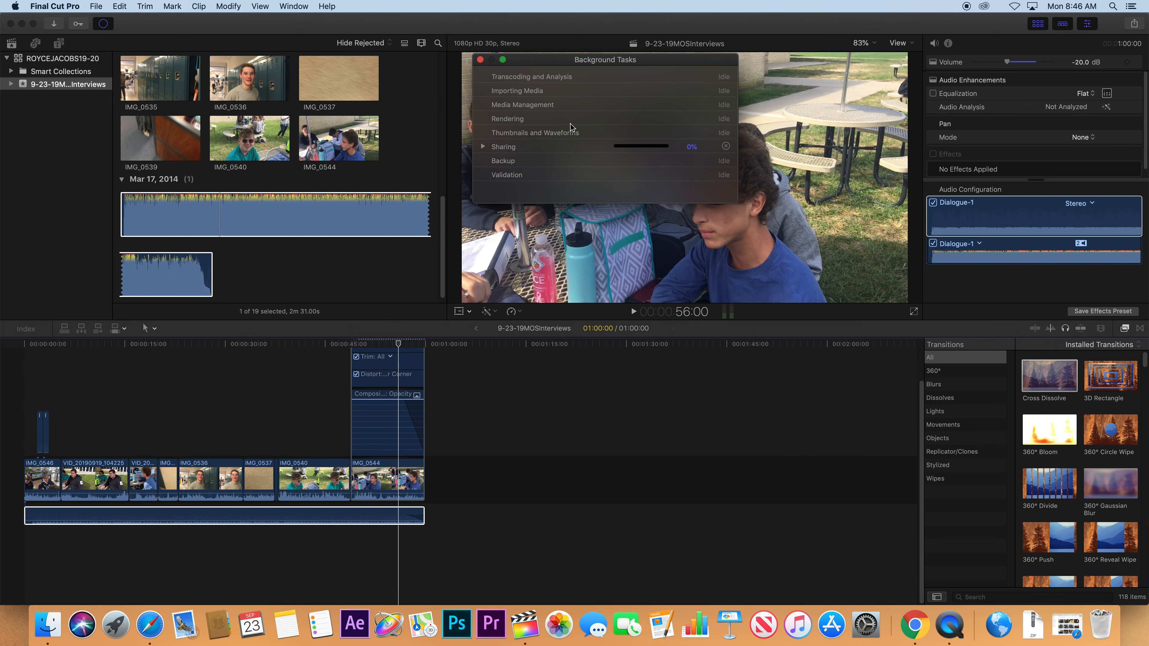
left_click(483, 146)
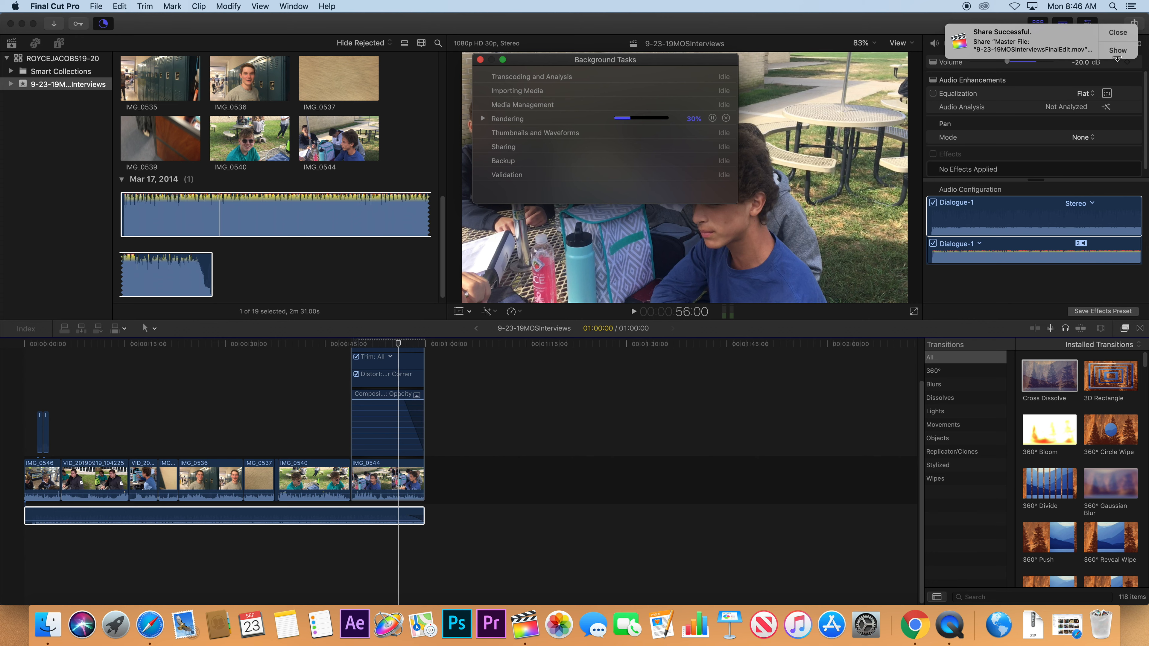
left_click(1117, 51)
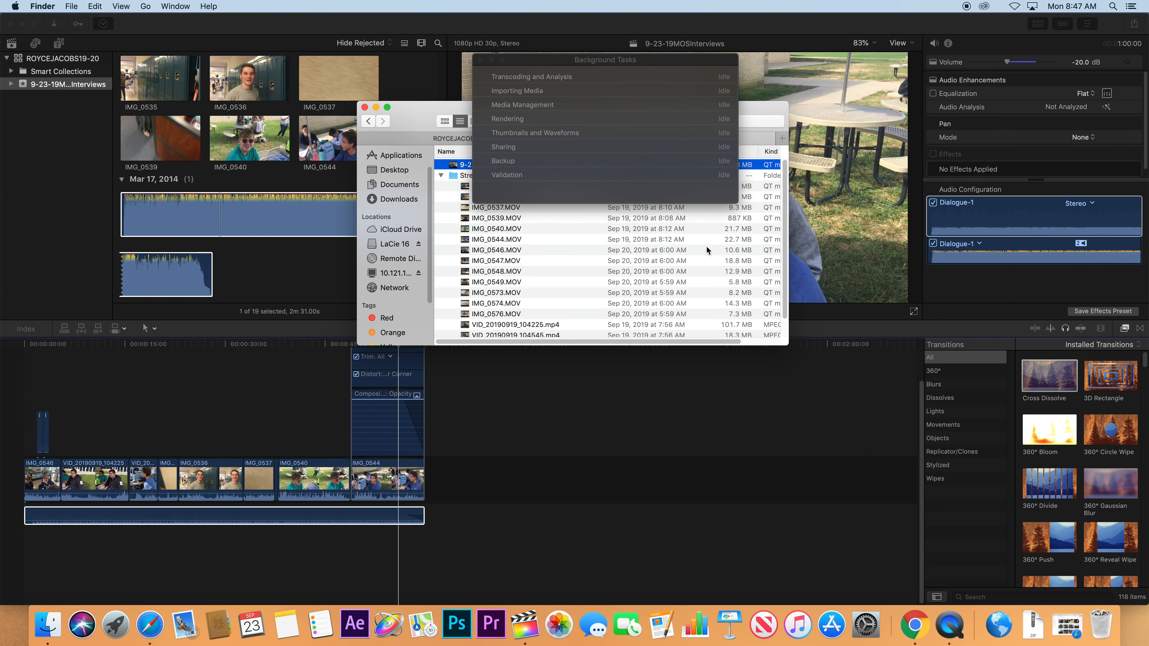
Add Google Chrome from Applications to the Dock beside Safari.
left_click_drag(431, 127, 429, 267)
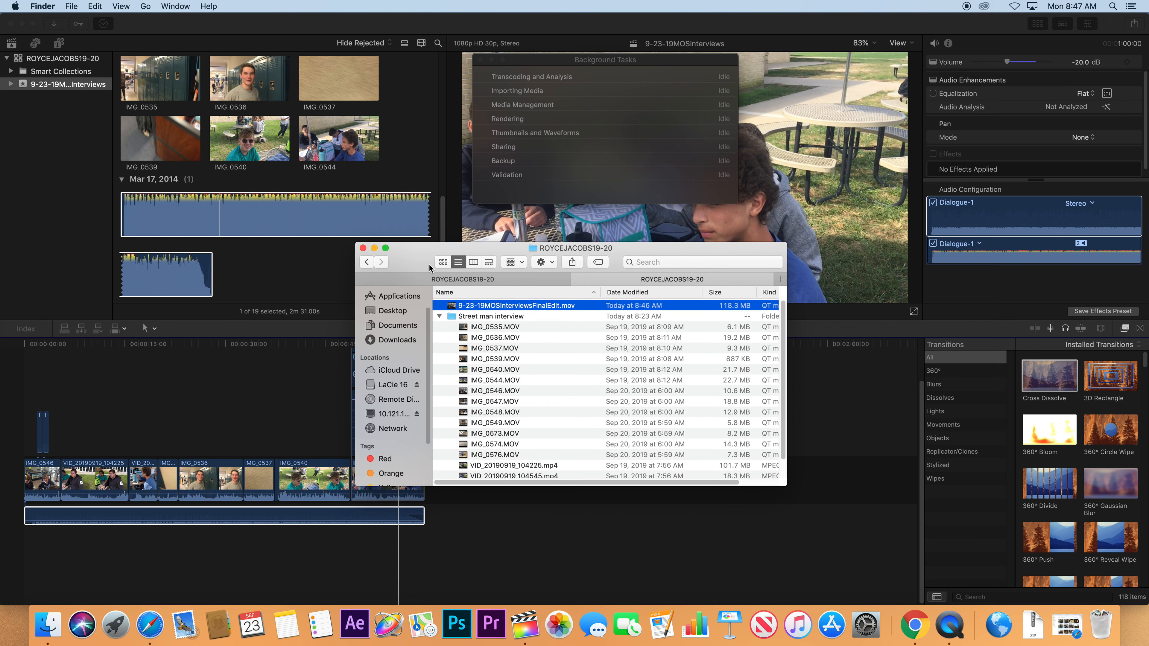
left_click(439, 317)
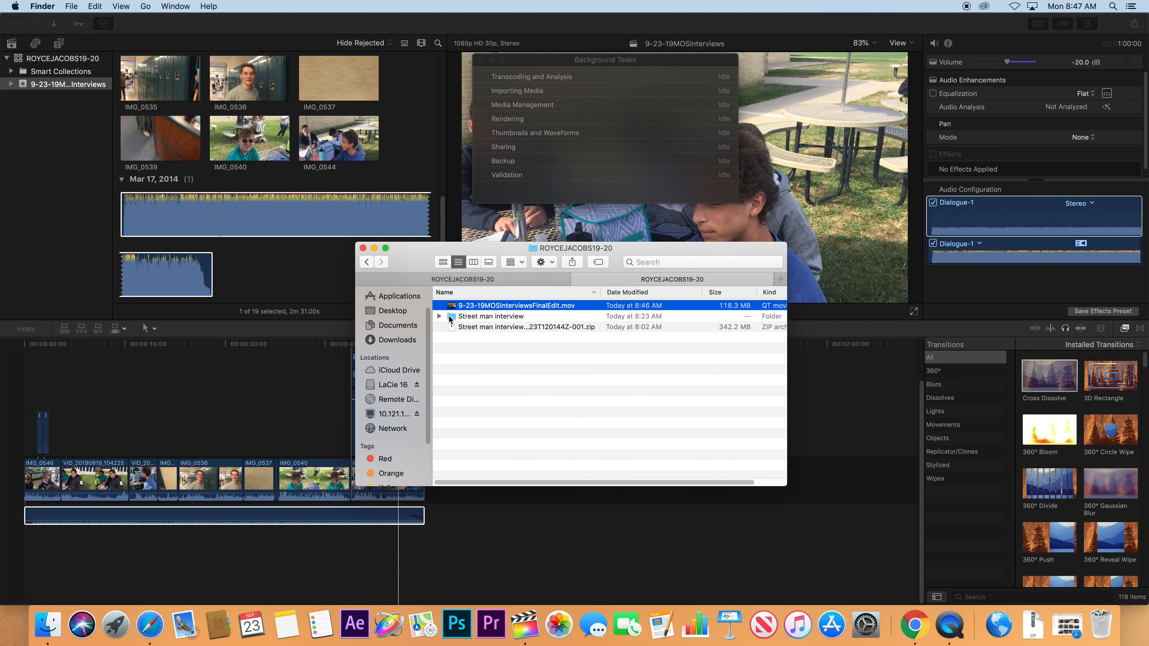
left_click(482, 327)
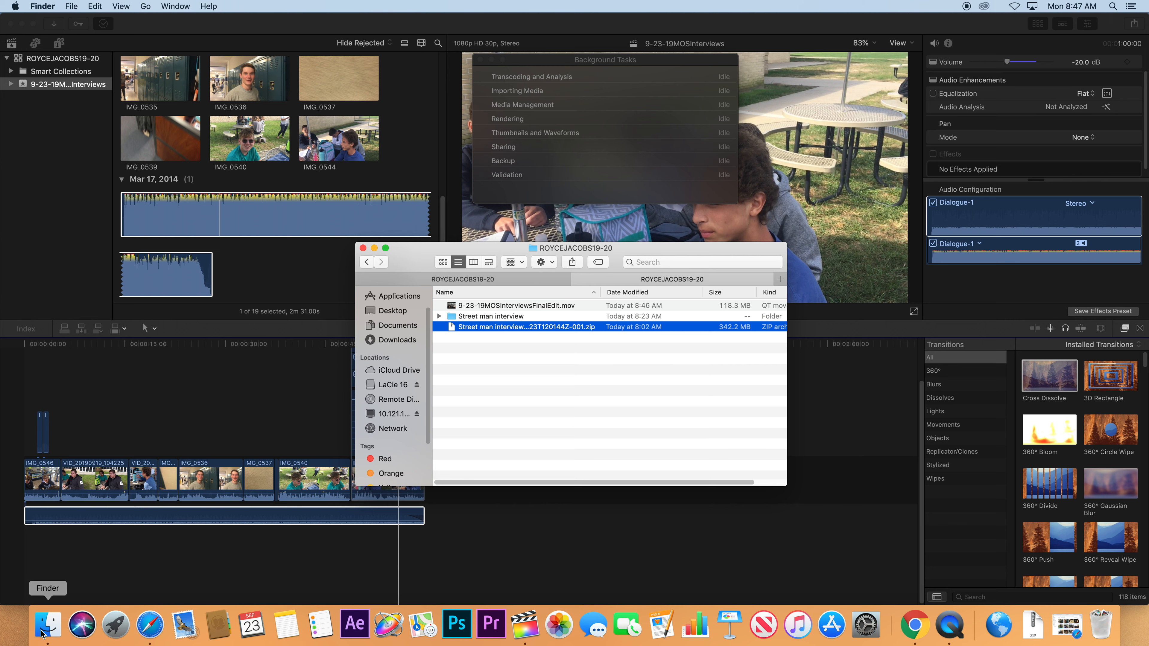
left_click(406, 297)
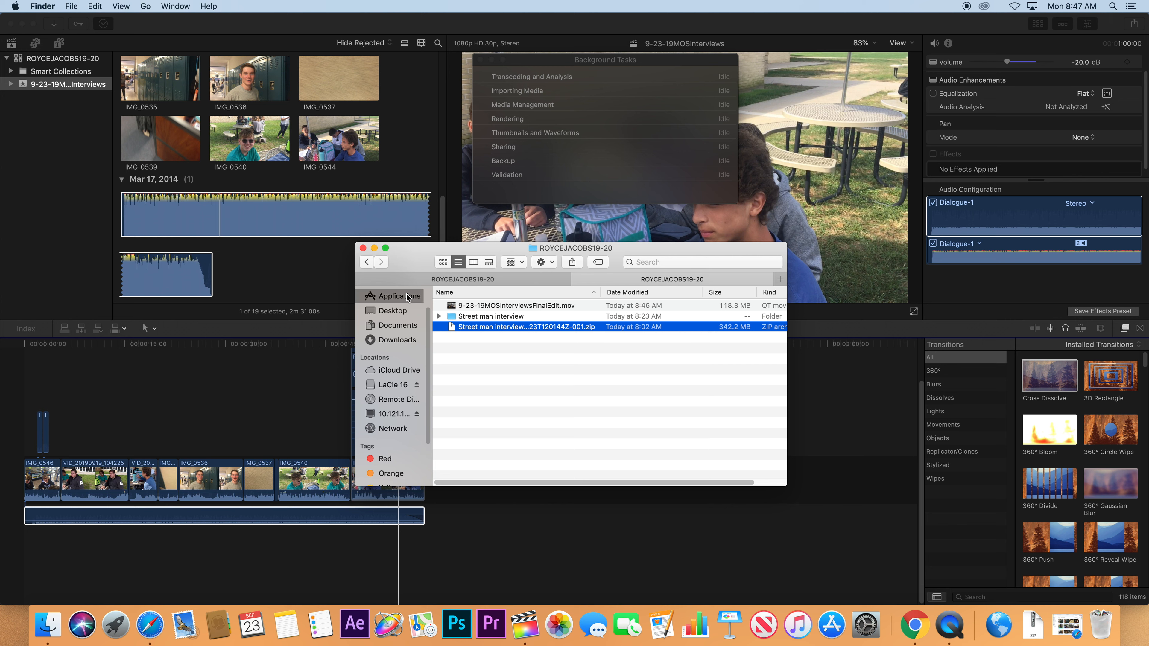
scroll(469, 385, "down", 10)
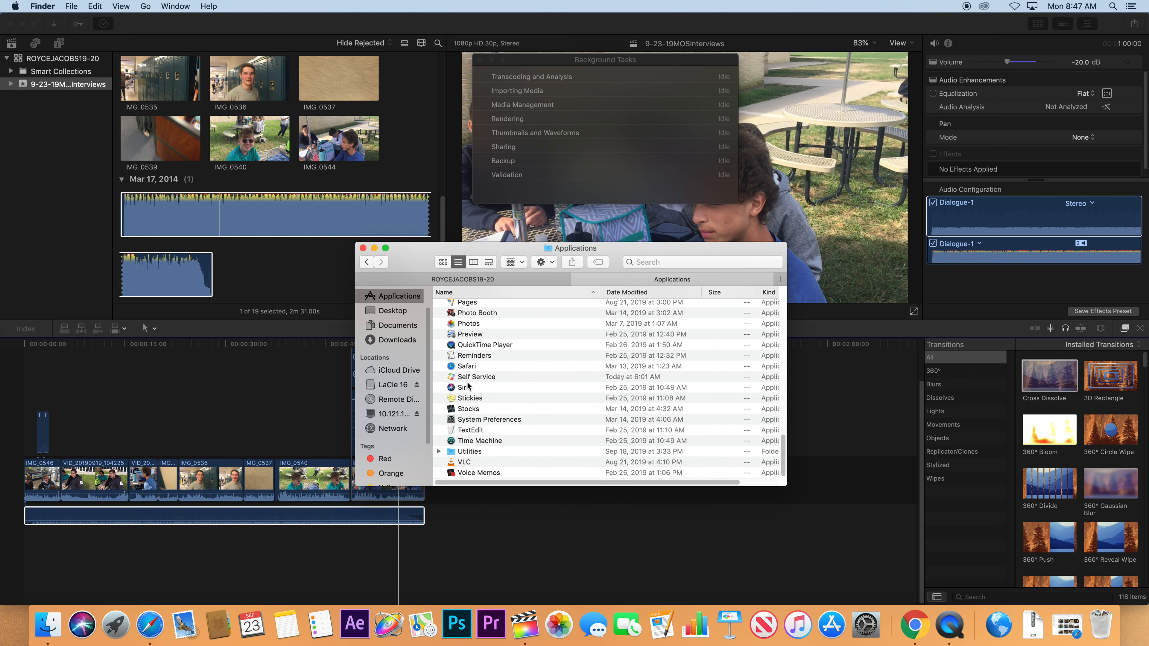
scroll(468, 384, "up", 15)
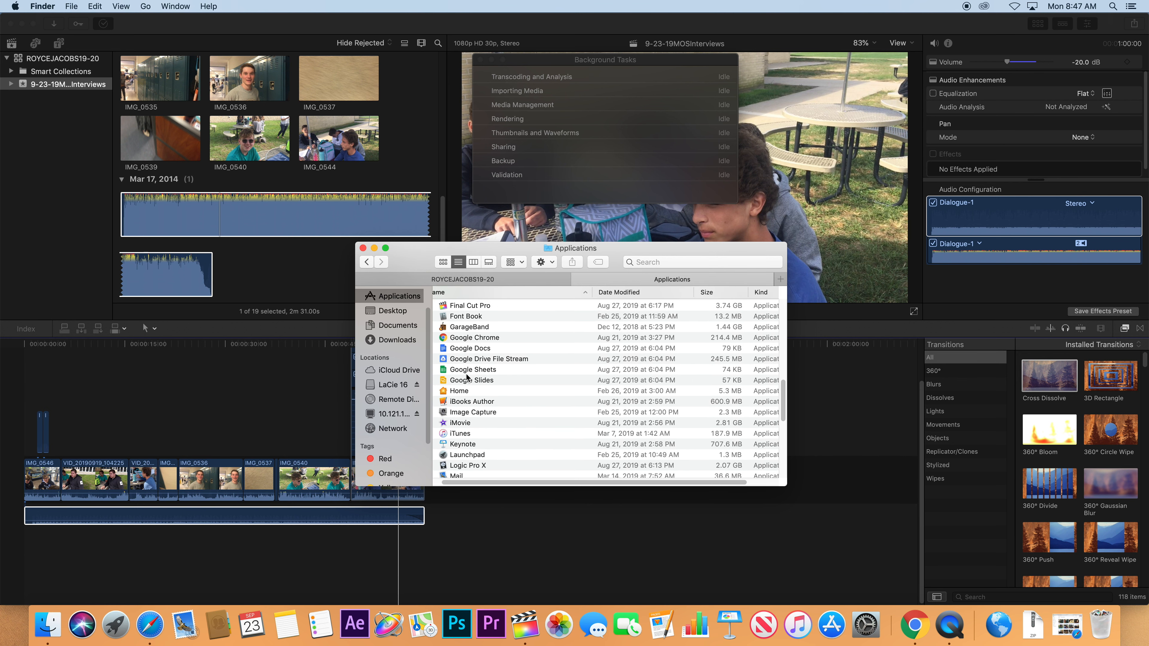
left_click_drag(464, 340, 180, 634)
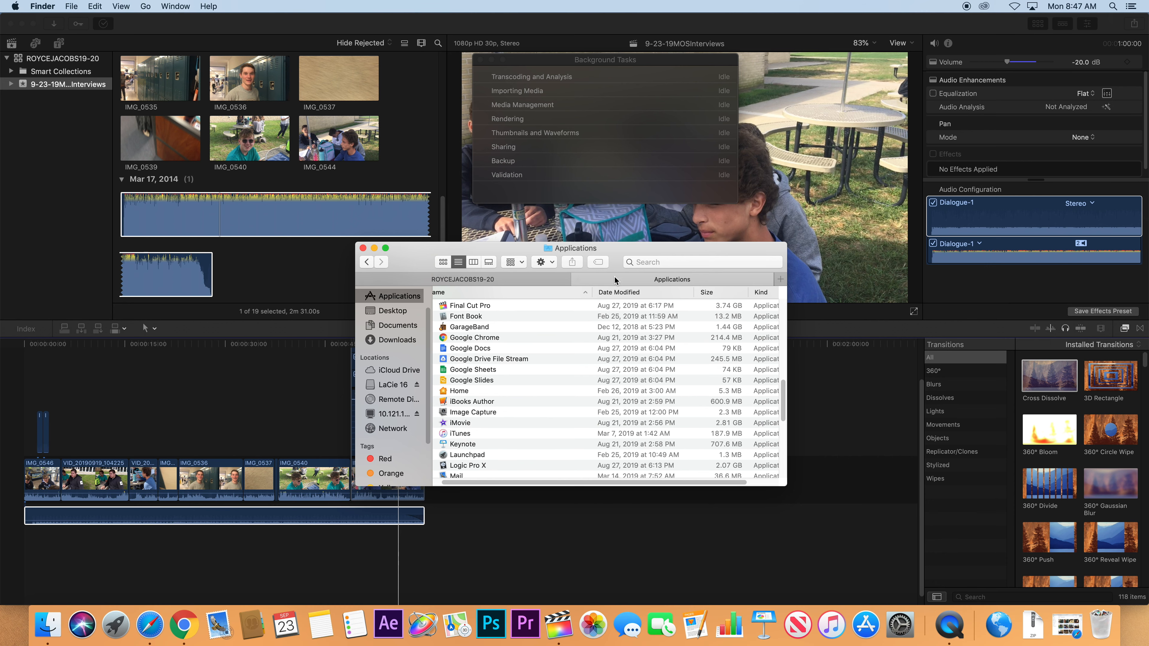
left_click(520, 281)
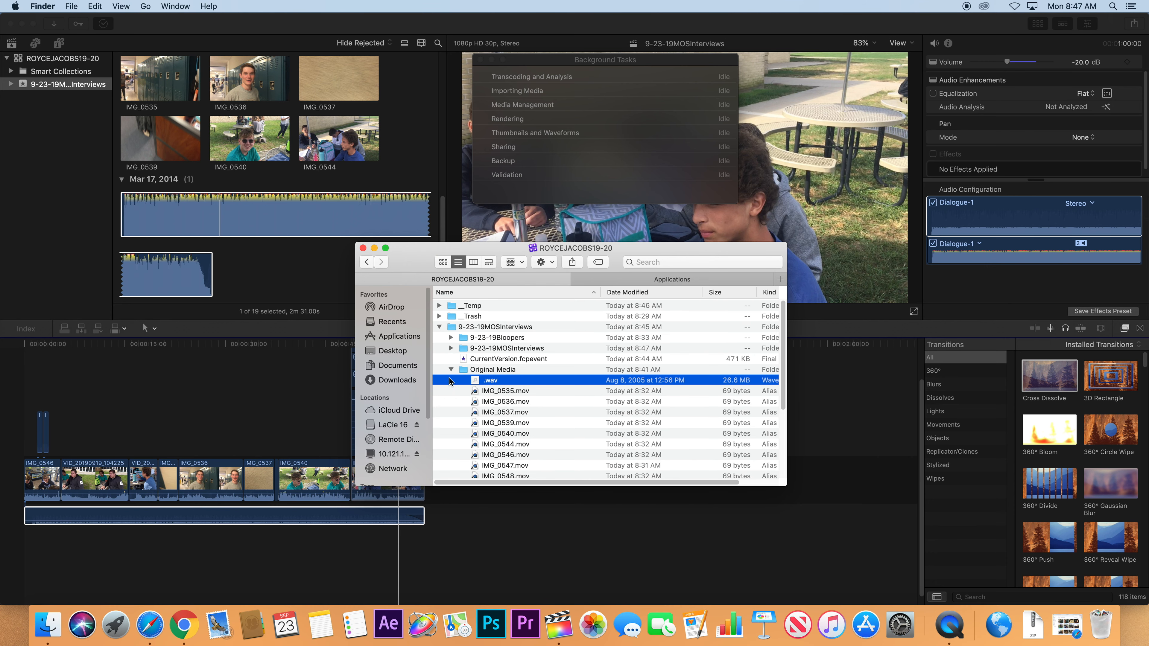
left_click(441, 328)
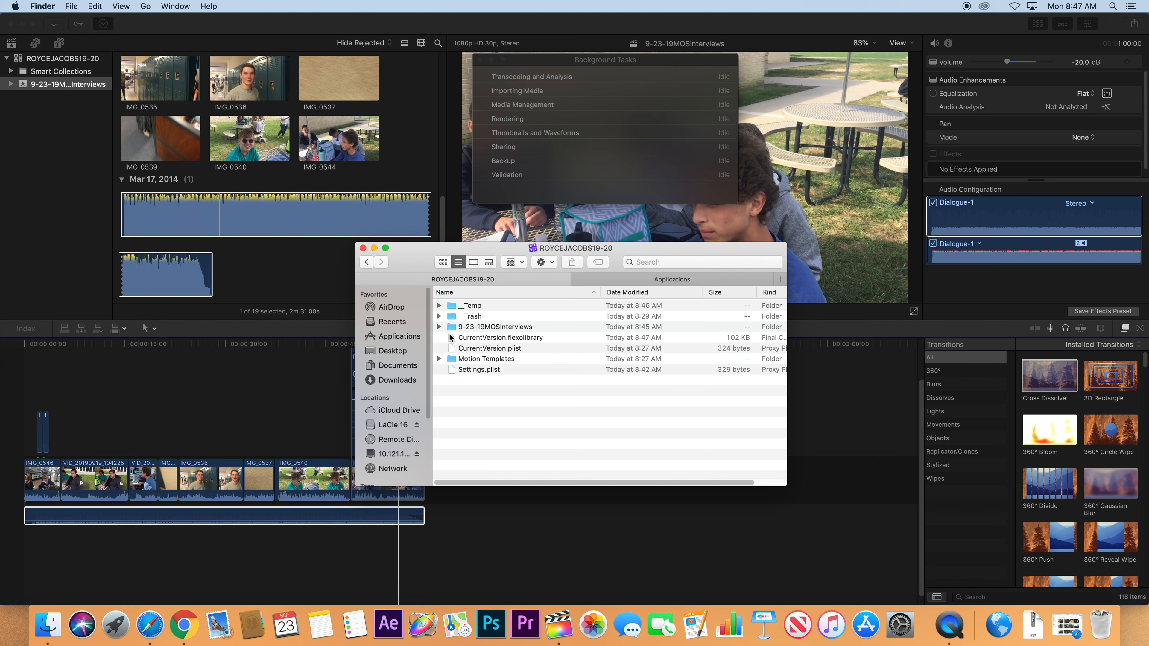
left_click(393, 424)
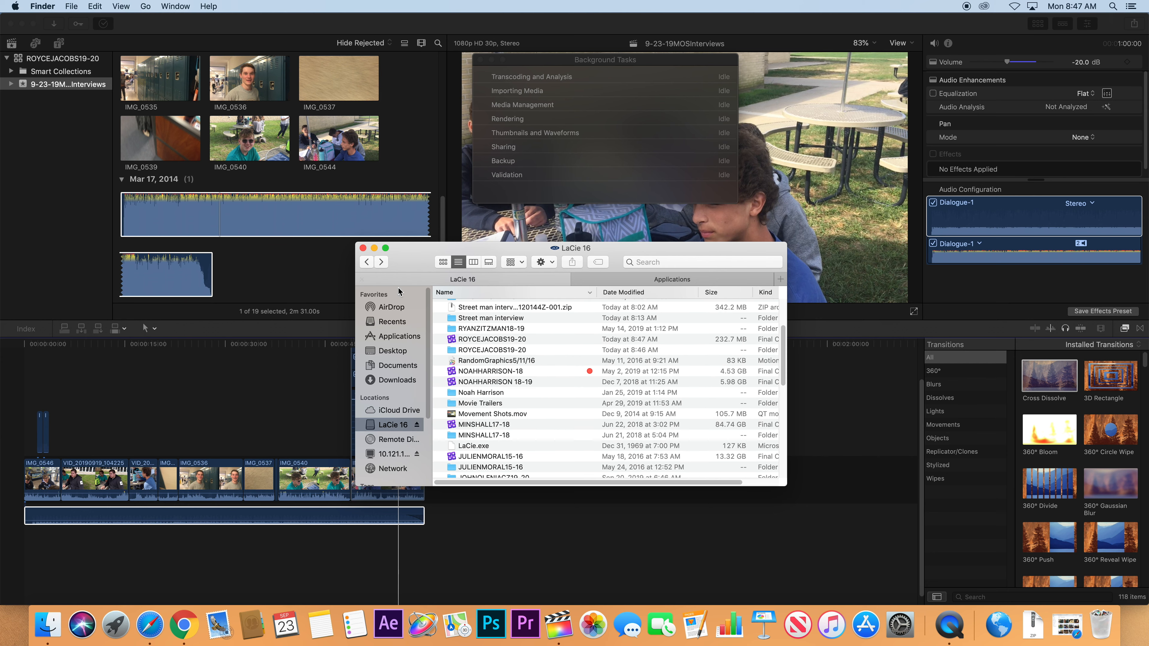
left_click(624, 293)
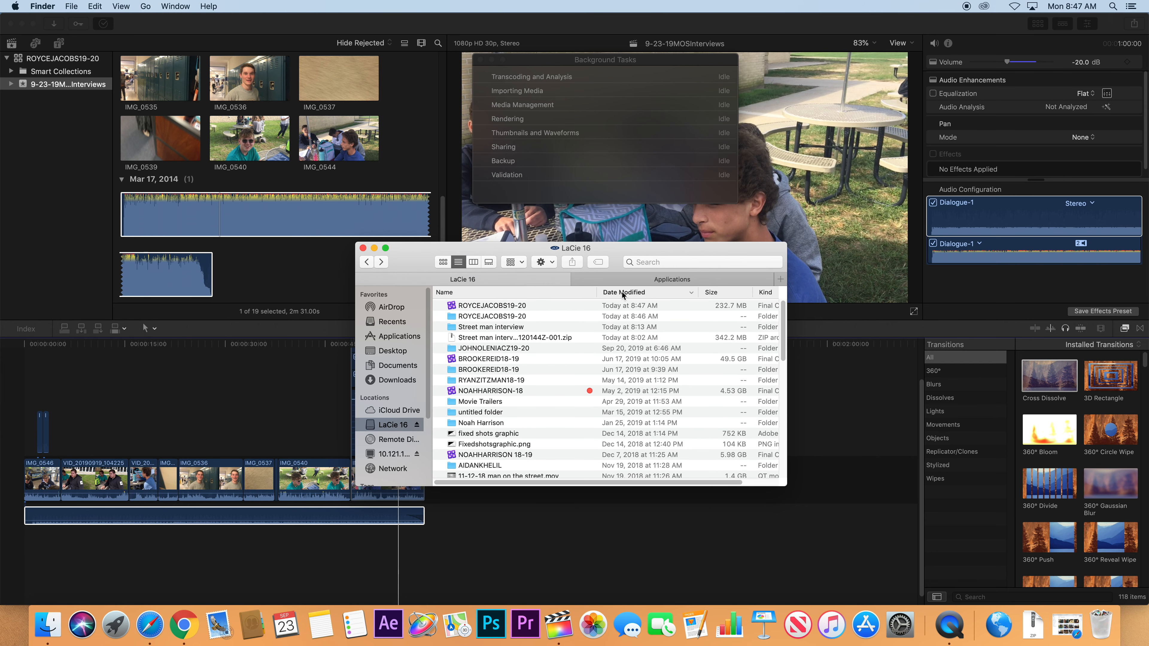
double_click(491, 316)
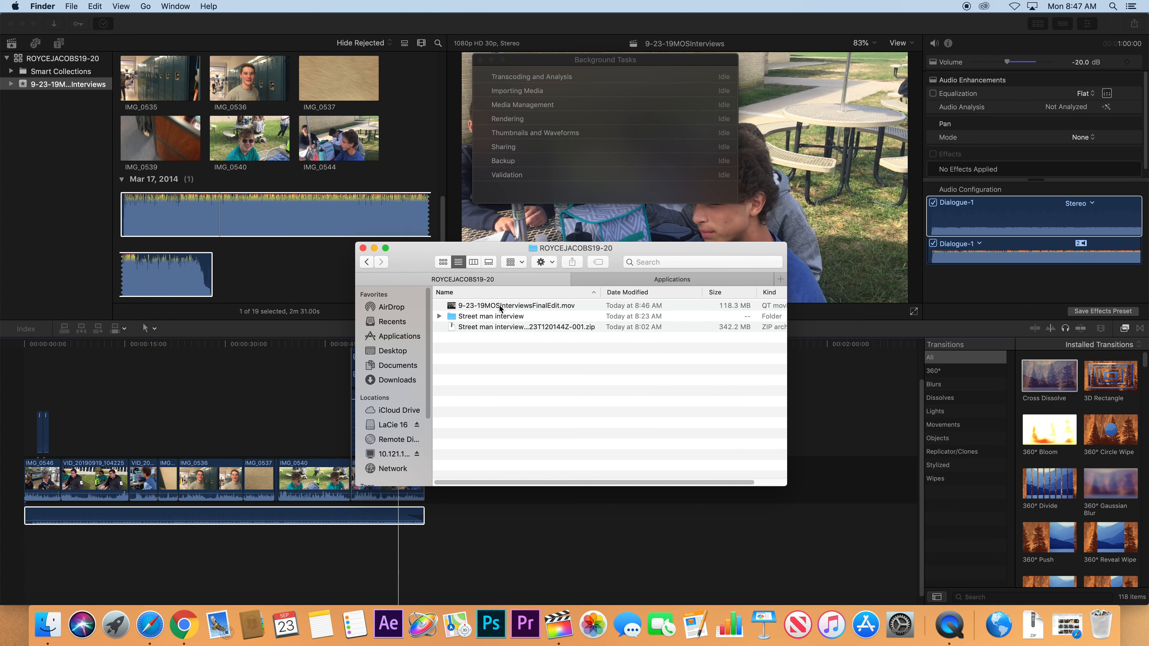
left_click(552, 306)
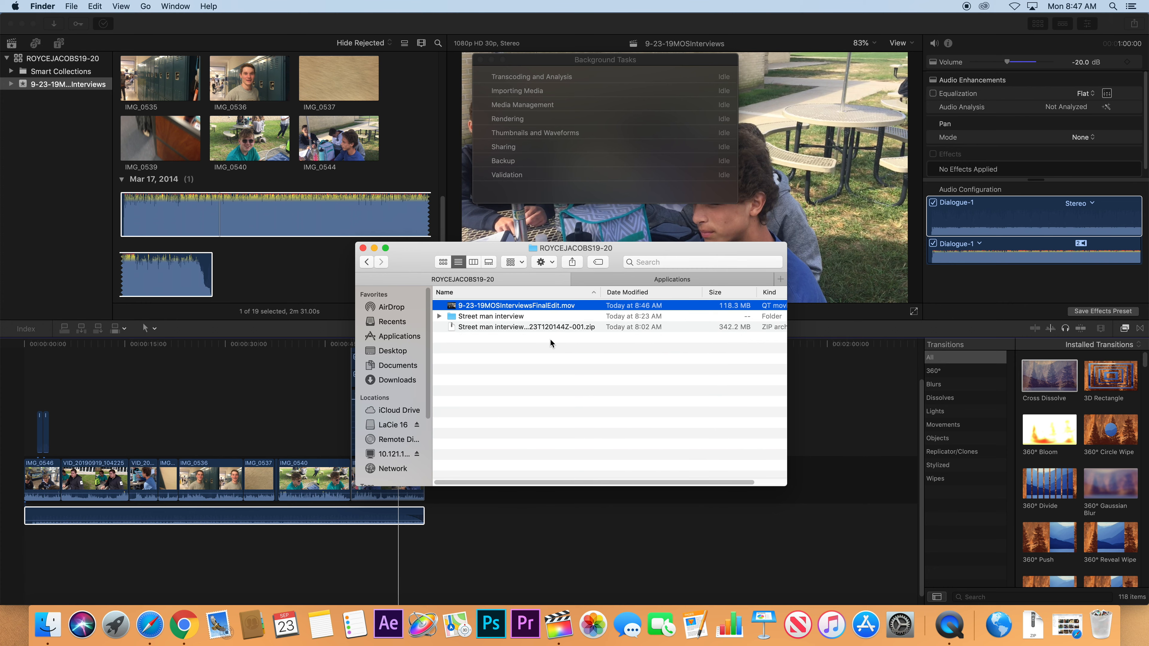
key("space")
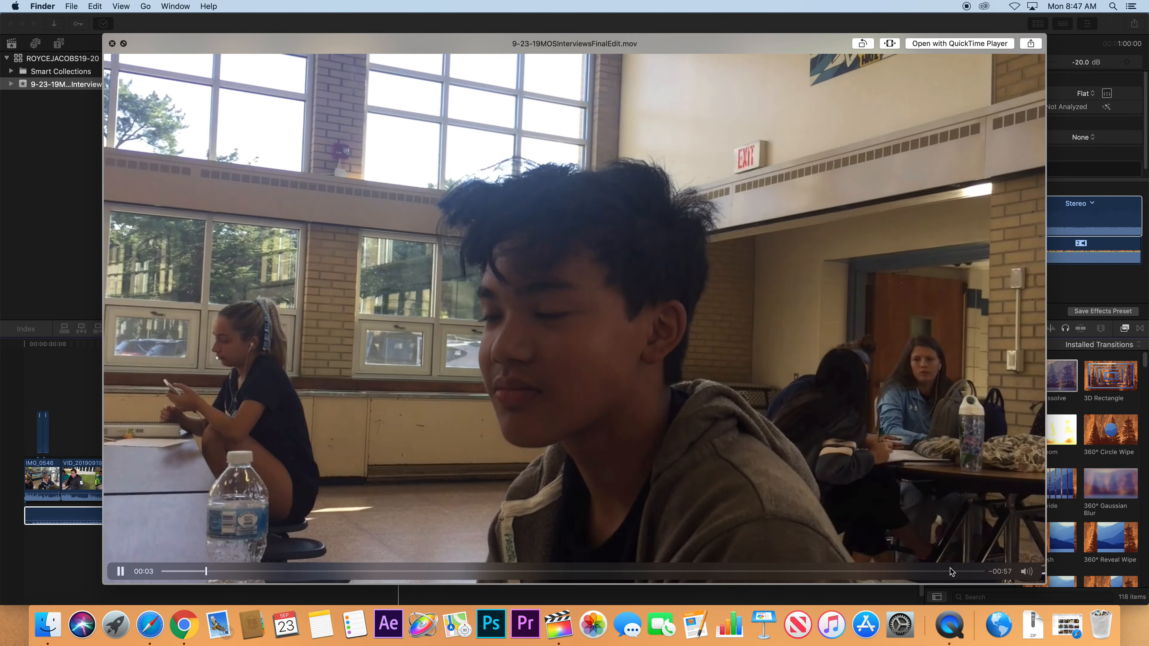
left_click(952, 571)
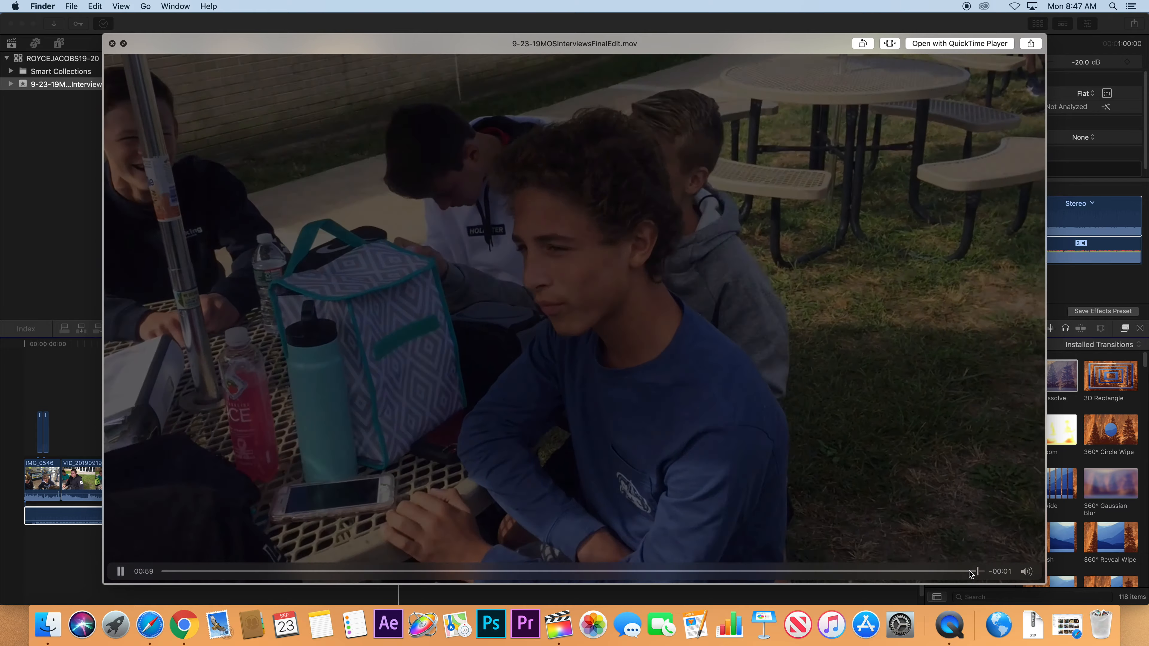
key("space")
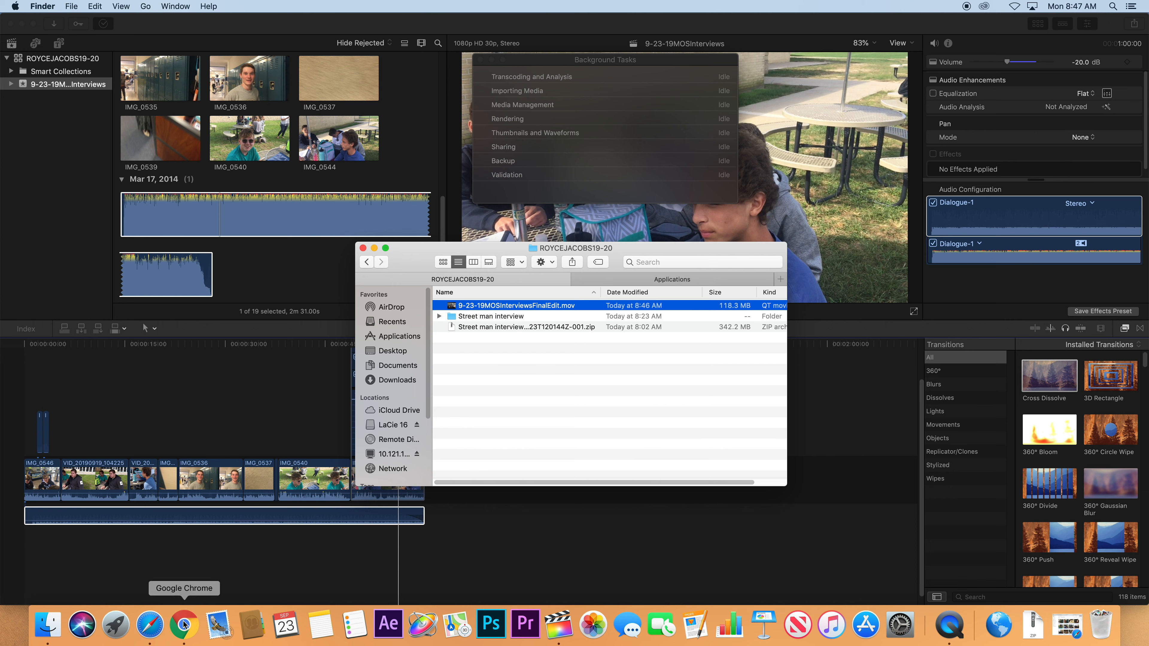
Launch Chrome, then return to Safari's Street man interview Drive tab.
left_click(193, 627)
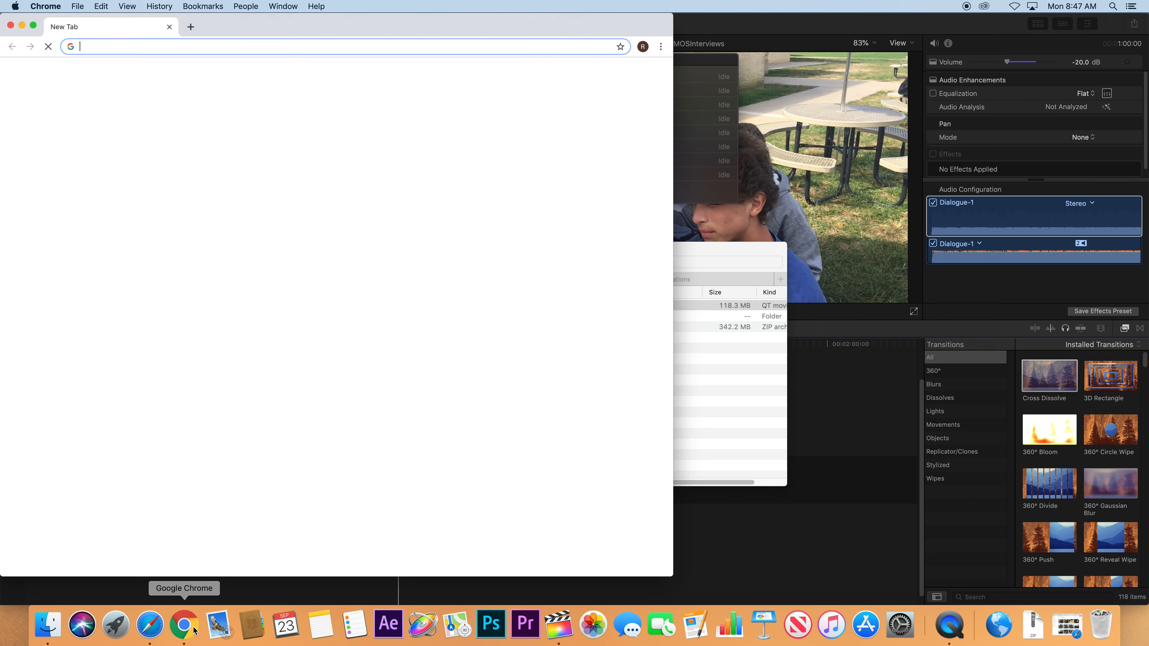
left_click(153, 628)
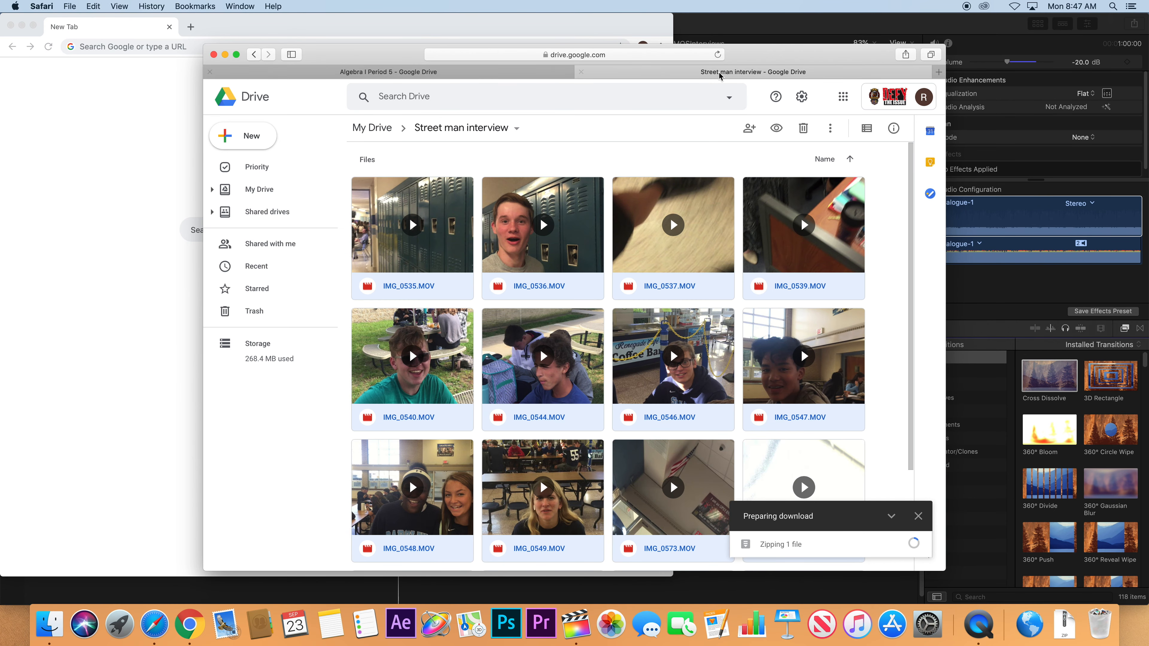
left_click(500, 76)
left_click(672, 68)
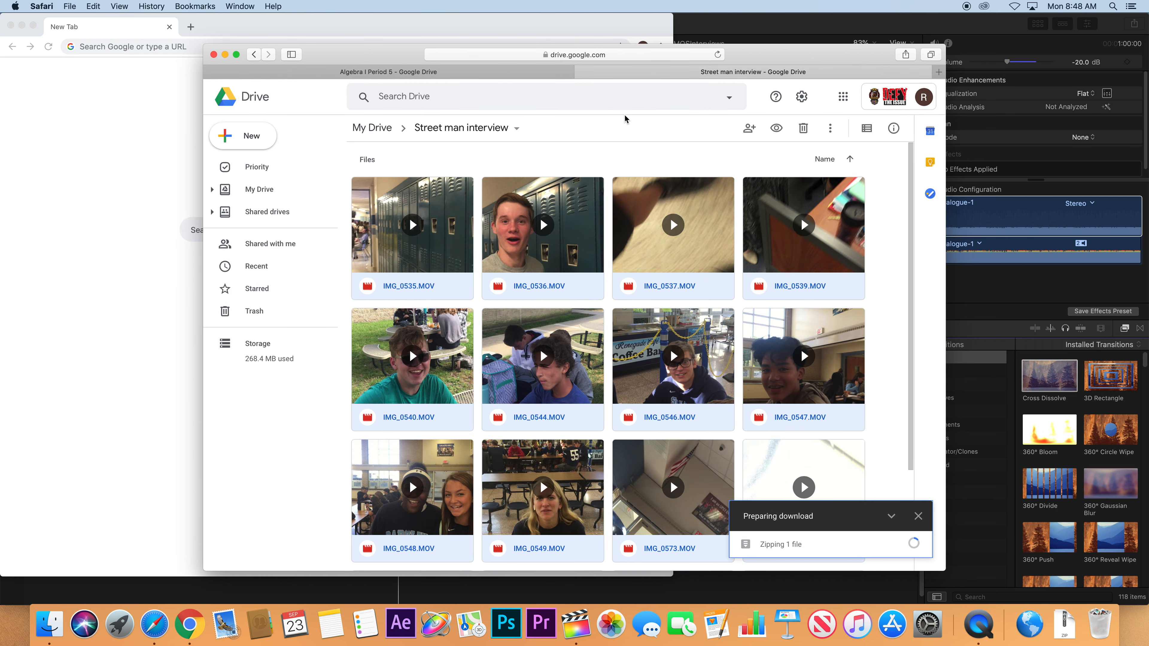
Open Google Classroom's class list in a new Safari tab by entering 'classroom'.
key("super+t")
type("classroom")
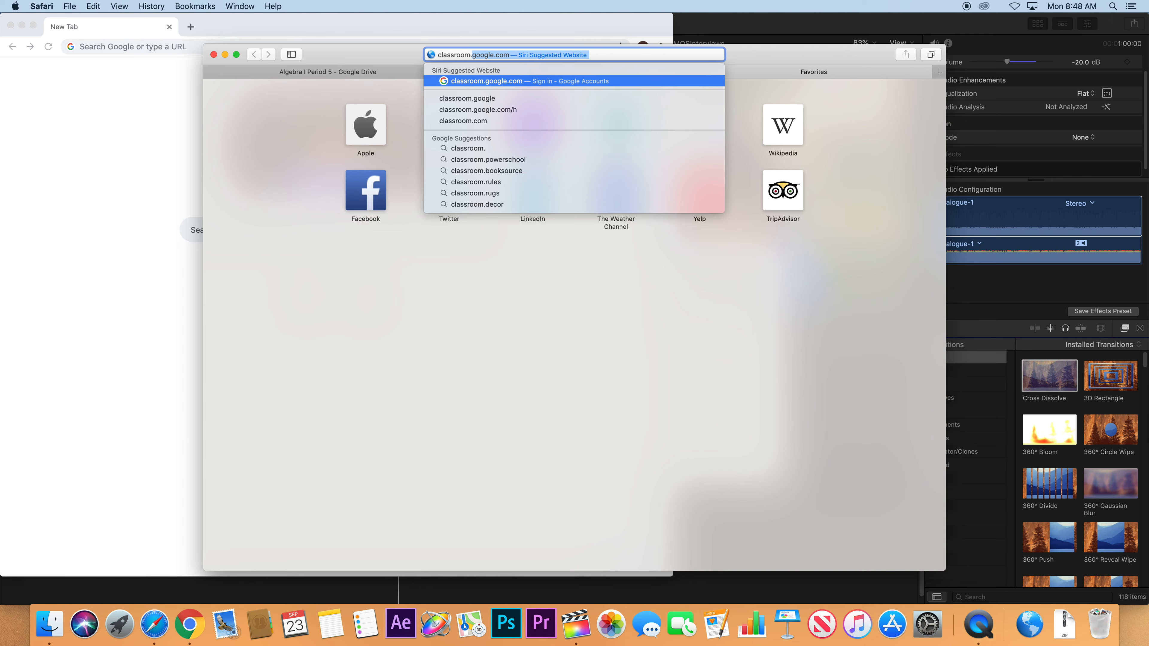
key("Return")
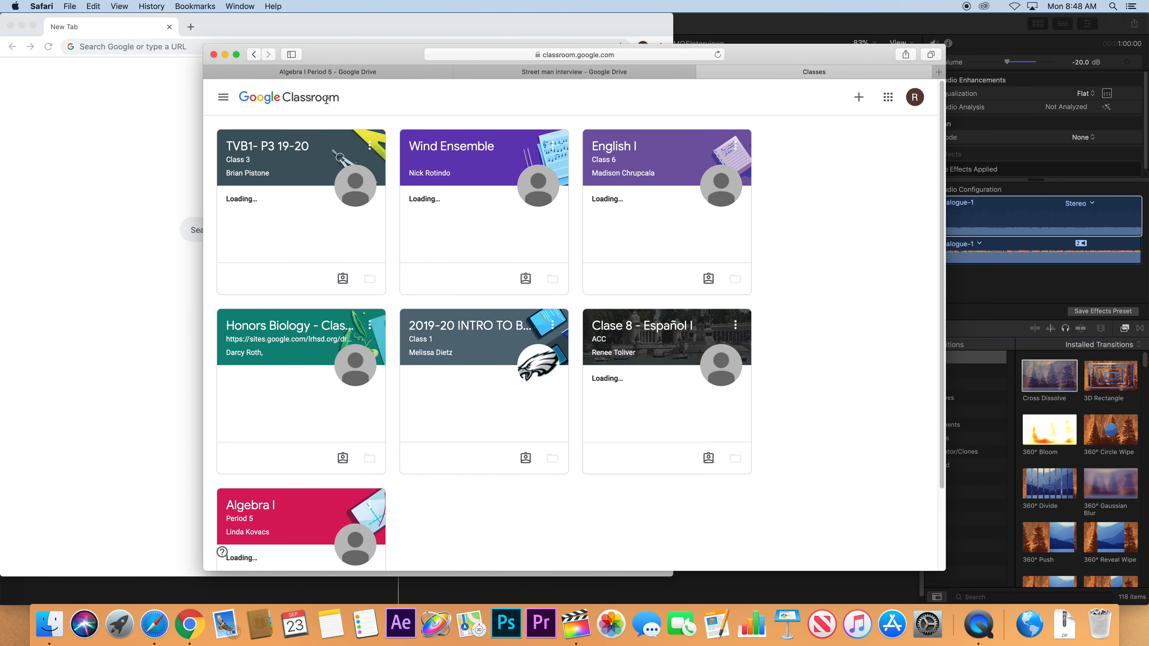
In TVB1- P3 19-20 Classwork, view the #04 assignment and show the Add or create choices.
left_click(270, 146)
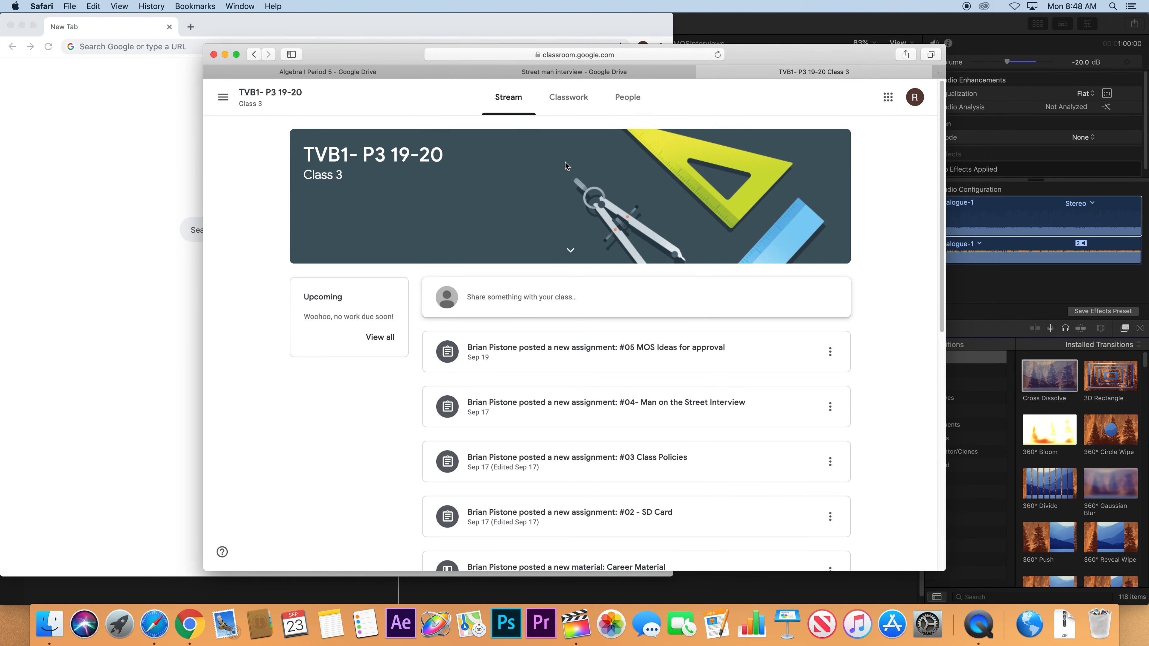
left_click(568, 97)
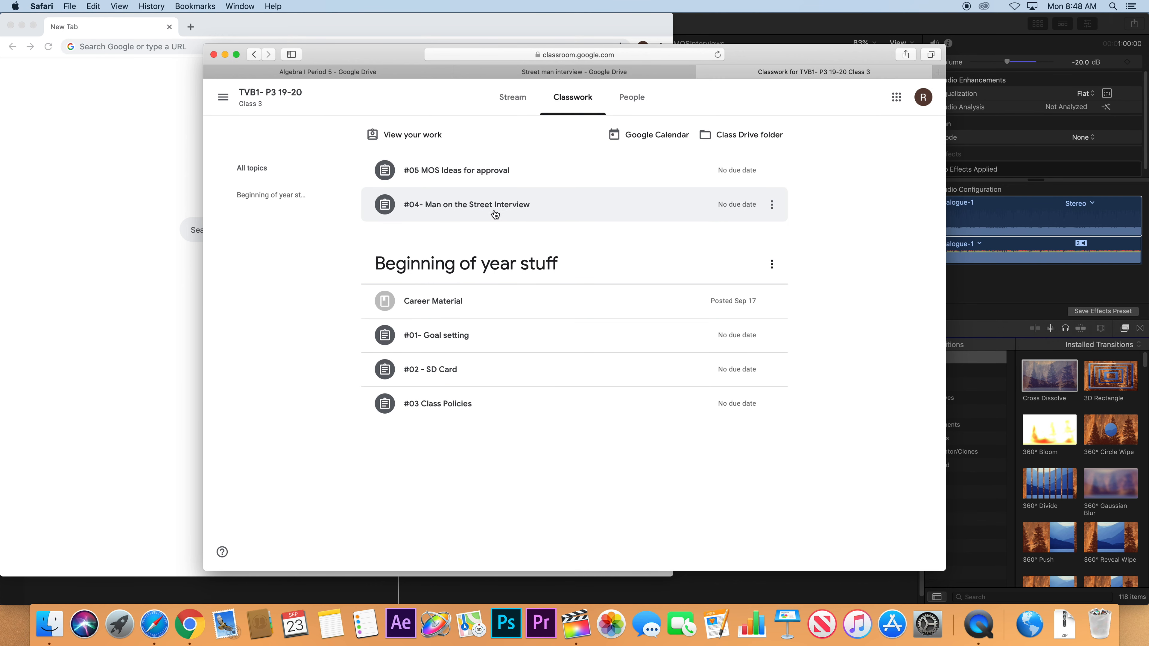
left_click(473, 208)
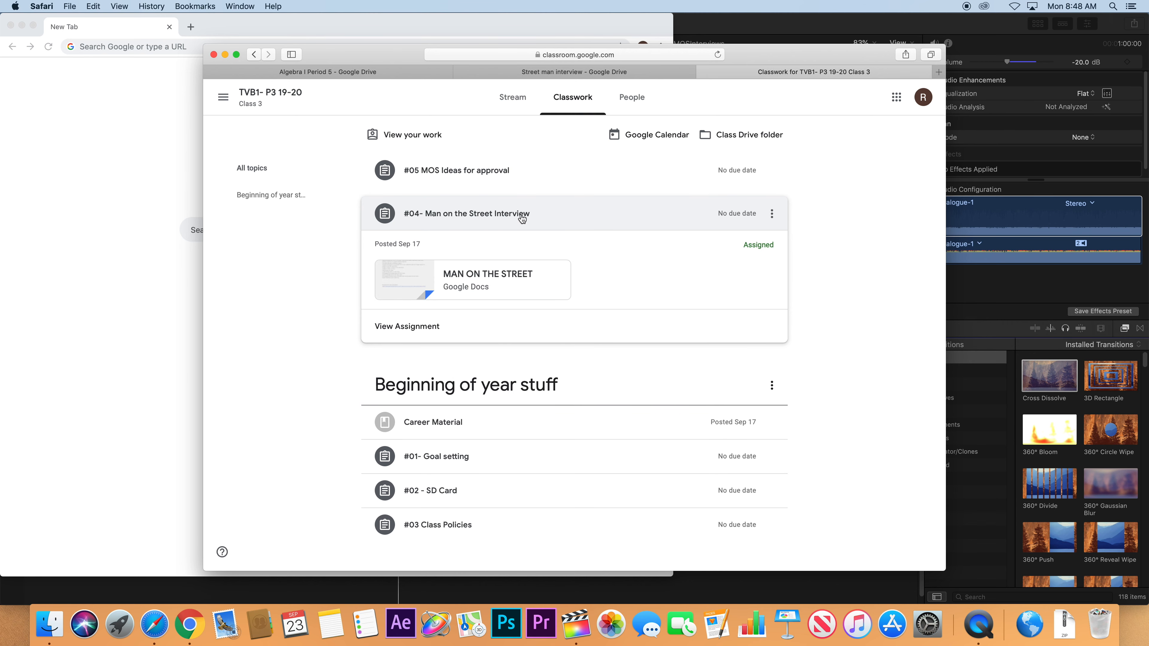
left_click(425, 324)
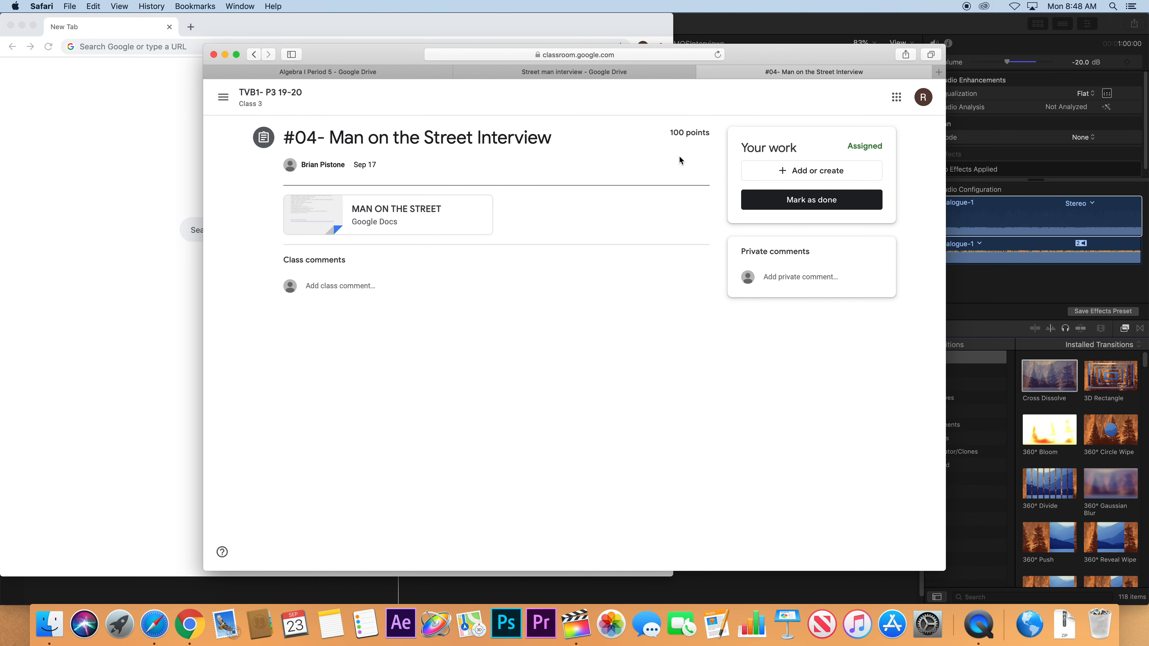
left_click(800, 172)
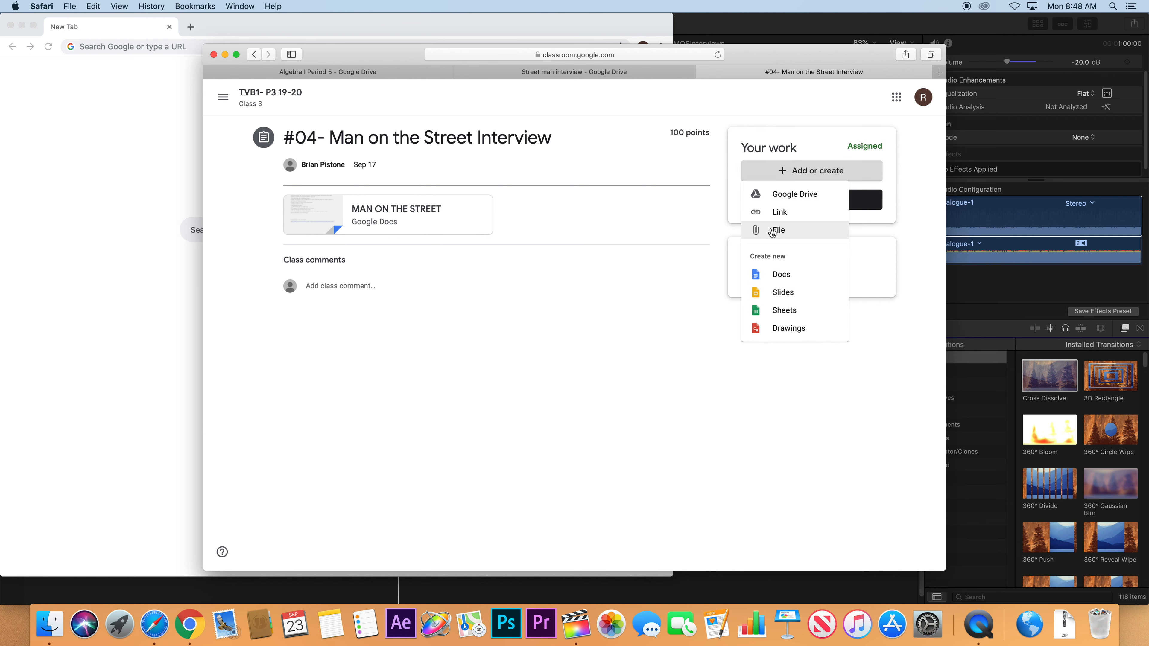